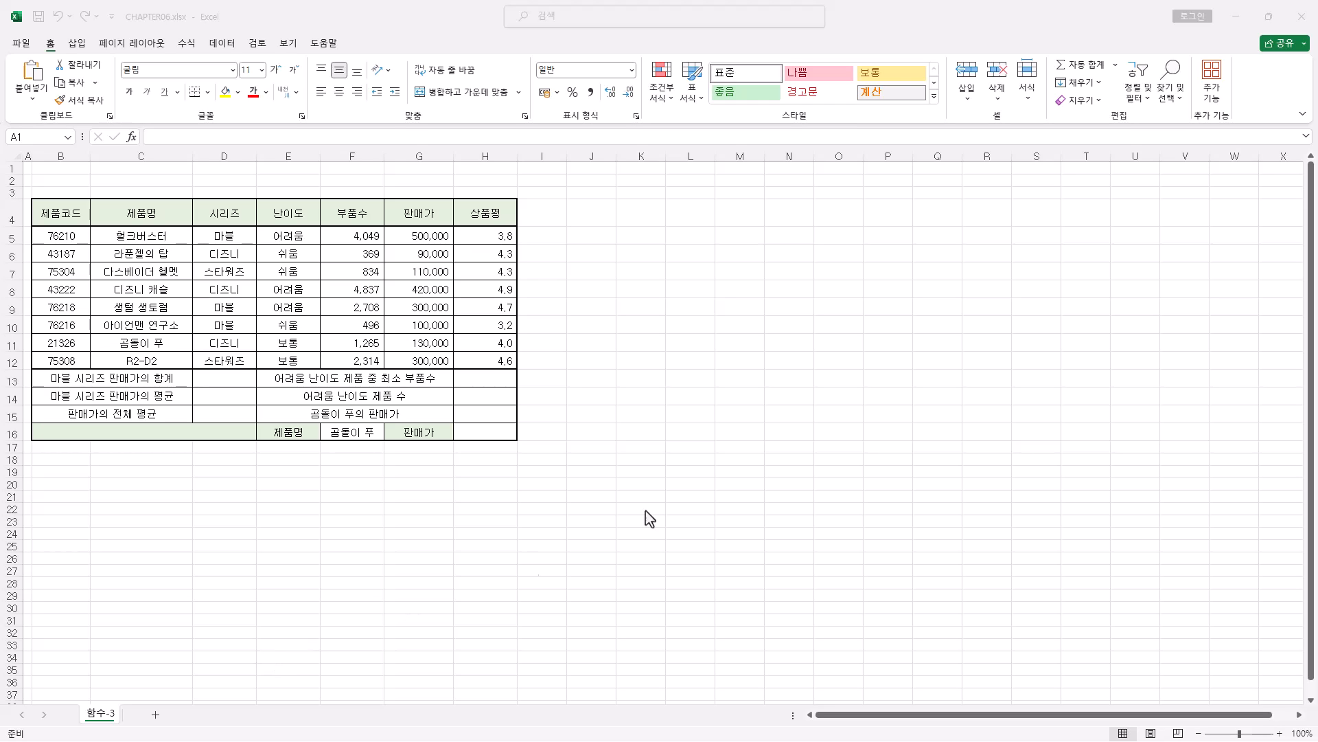
- Examine the empty result cells D13 and H13:H16 and the 마블 entries in the 시리즈 column
scroll(625, 495, up, 3)
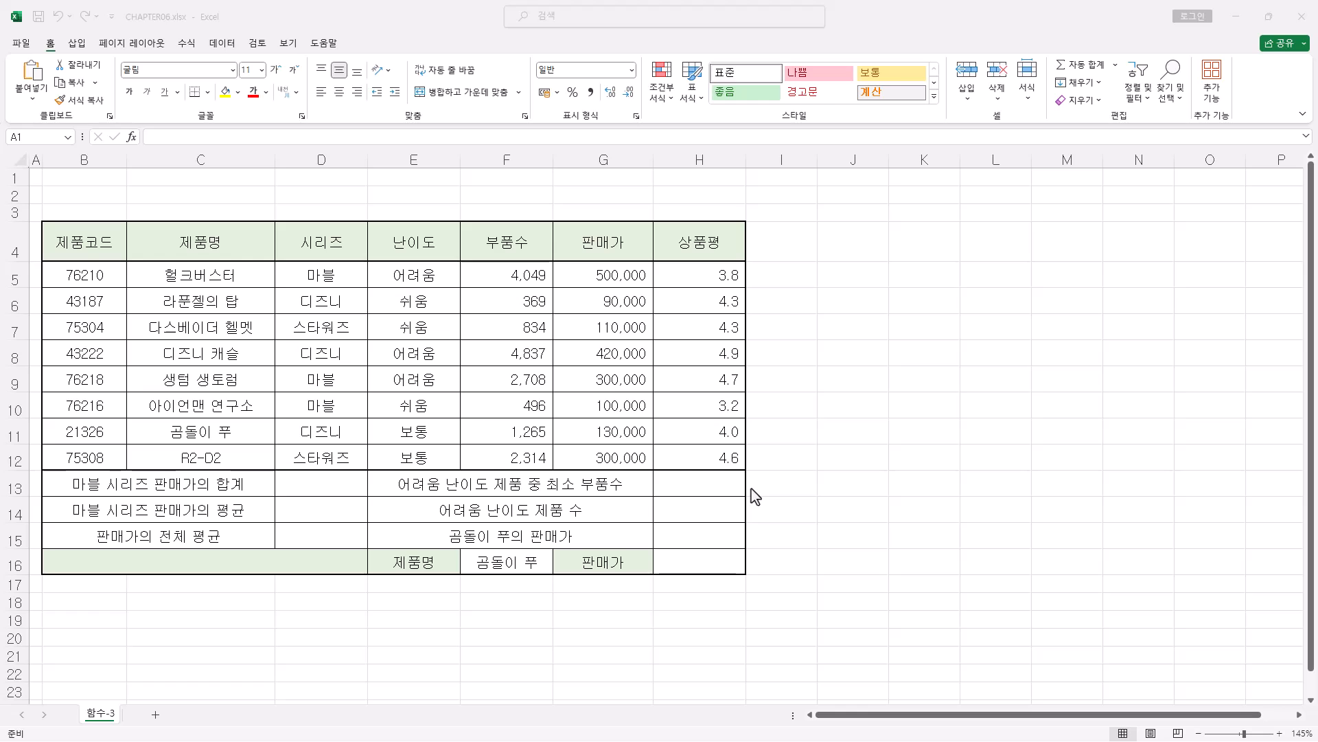
scroll(756, 495, up, 1)
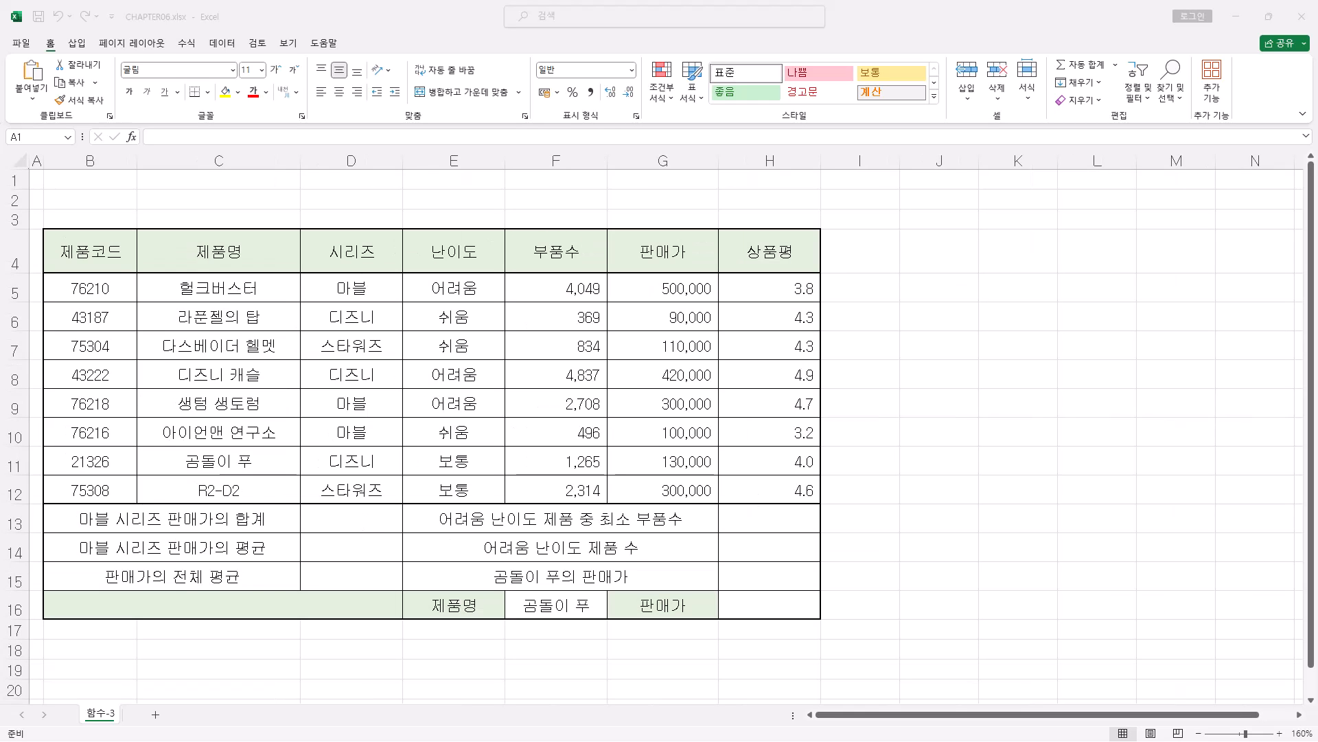
click(366, 517)
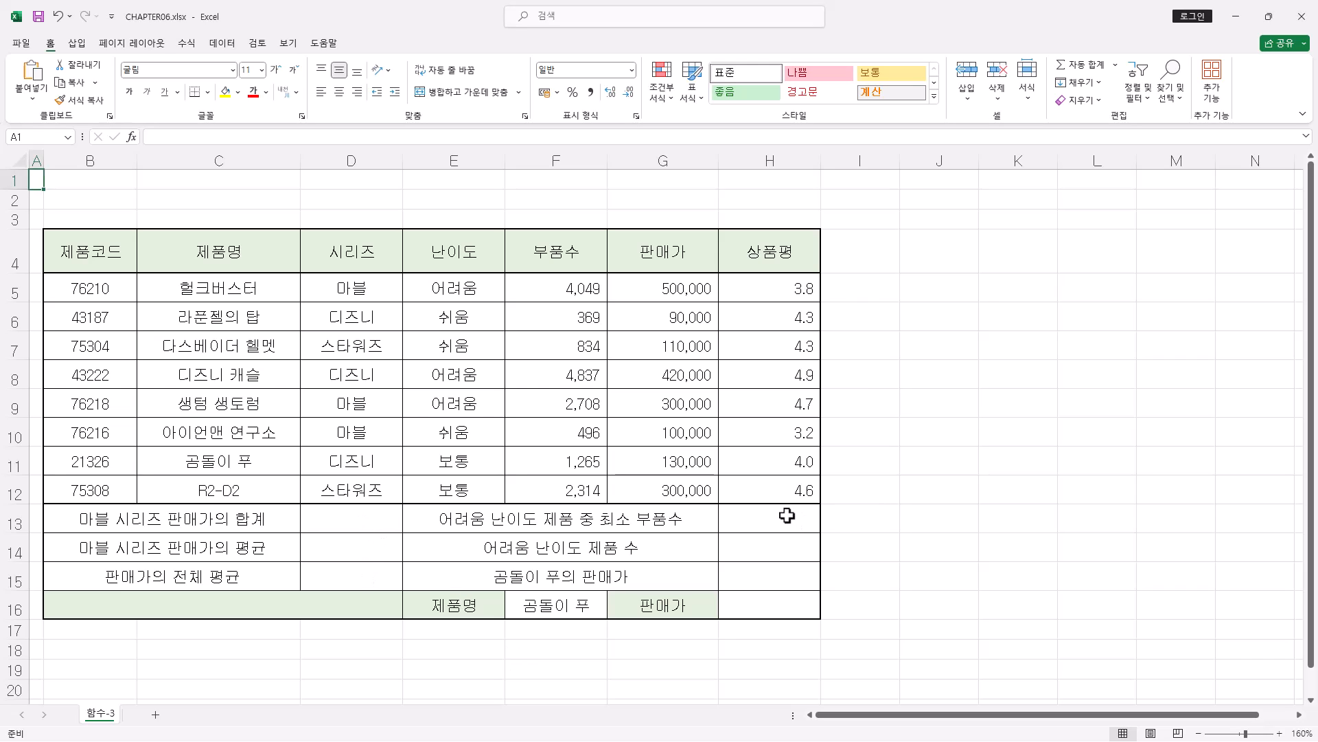
drag(788, 515, 781, 604)
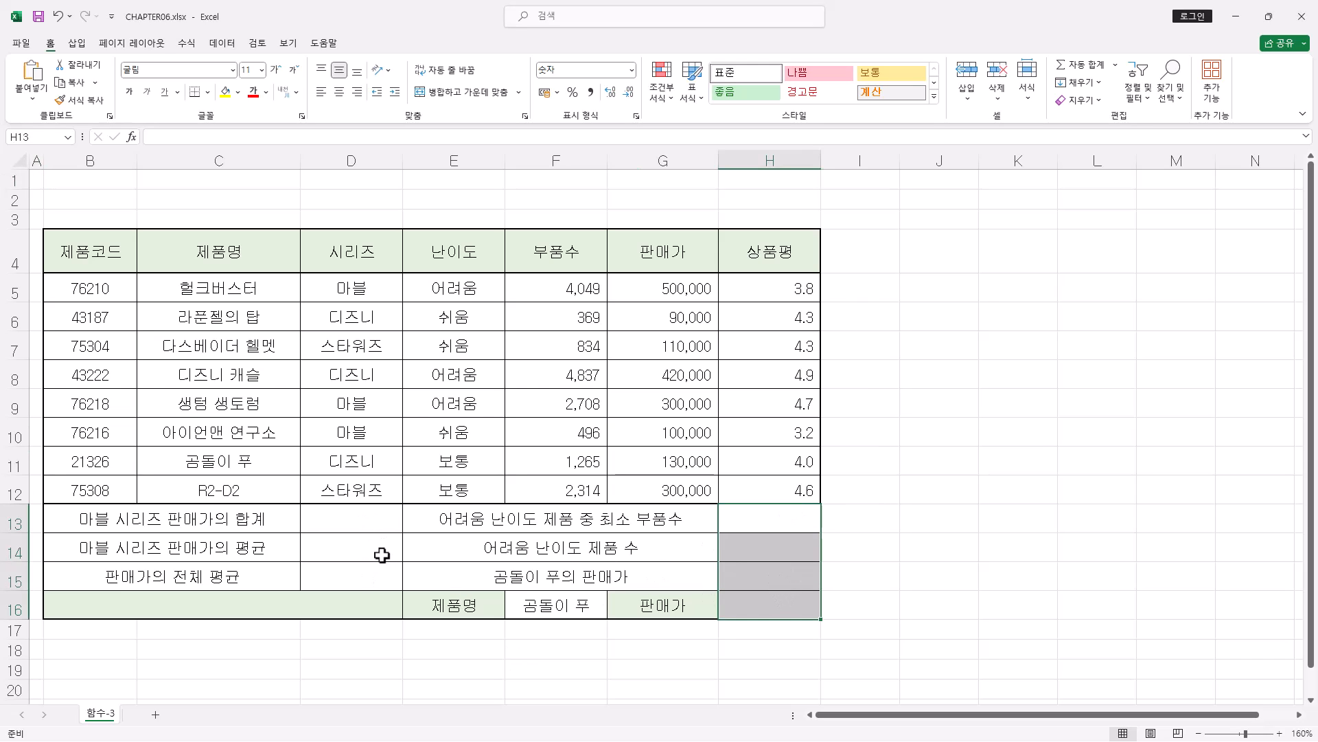
click(386, 521)
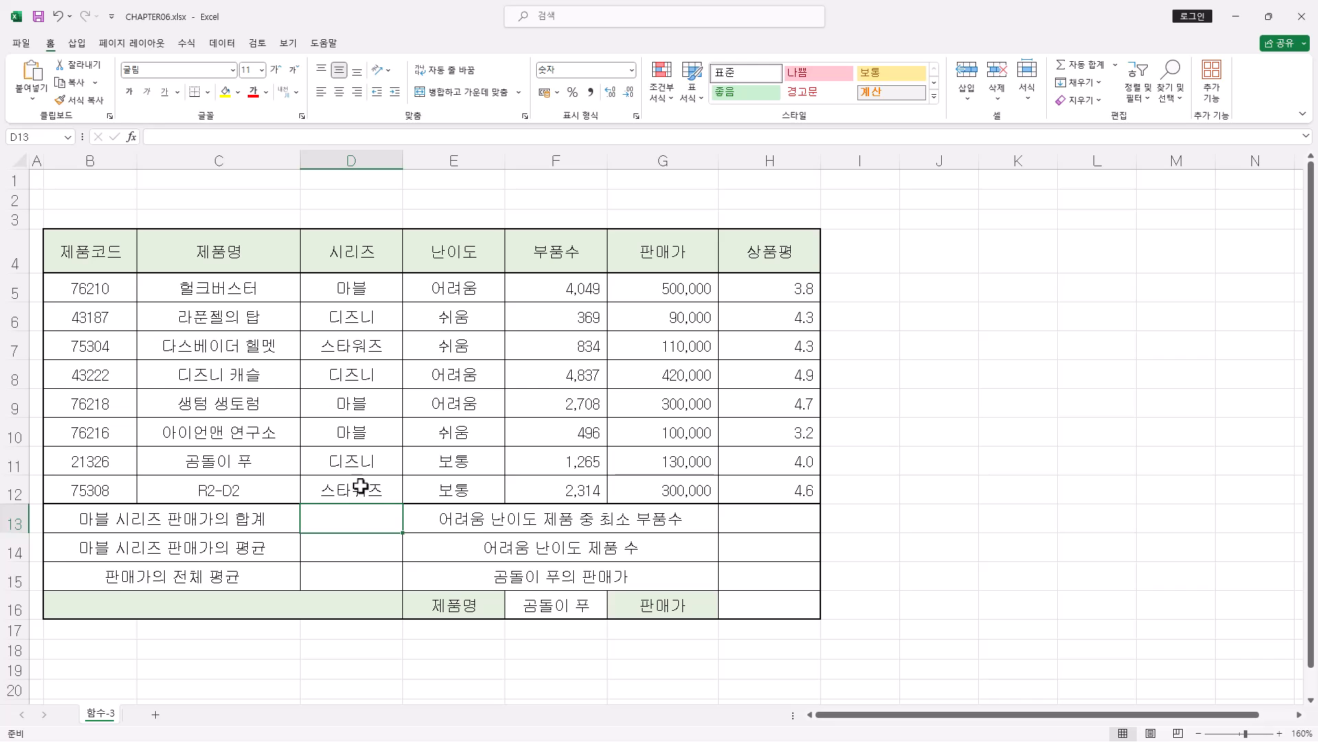
drag(353, 258, 353, 288)
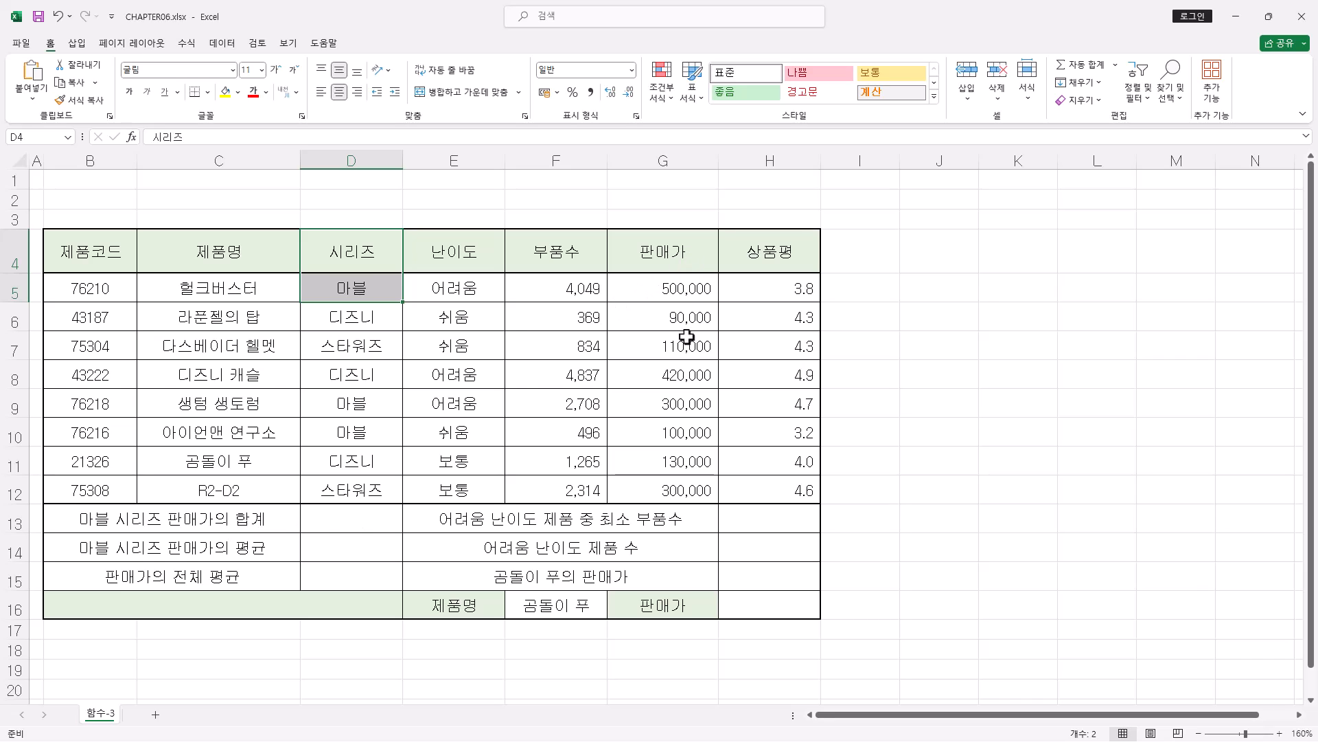
click(383, 291)
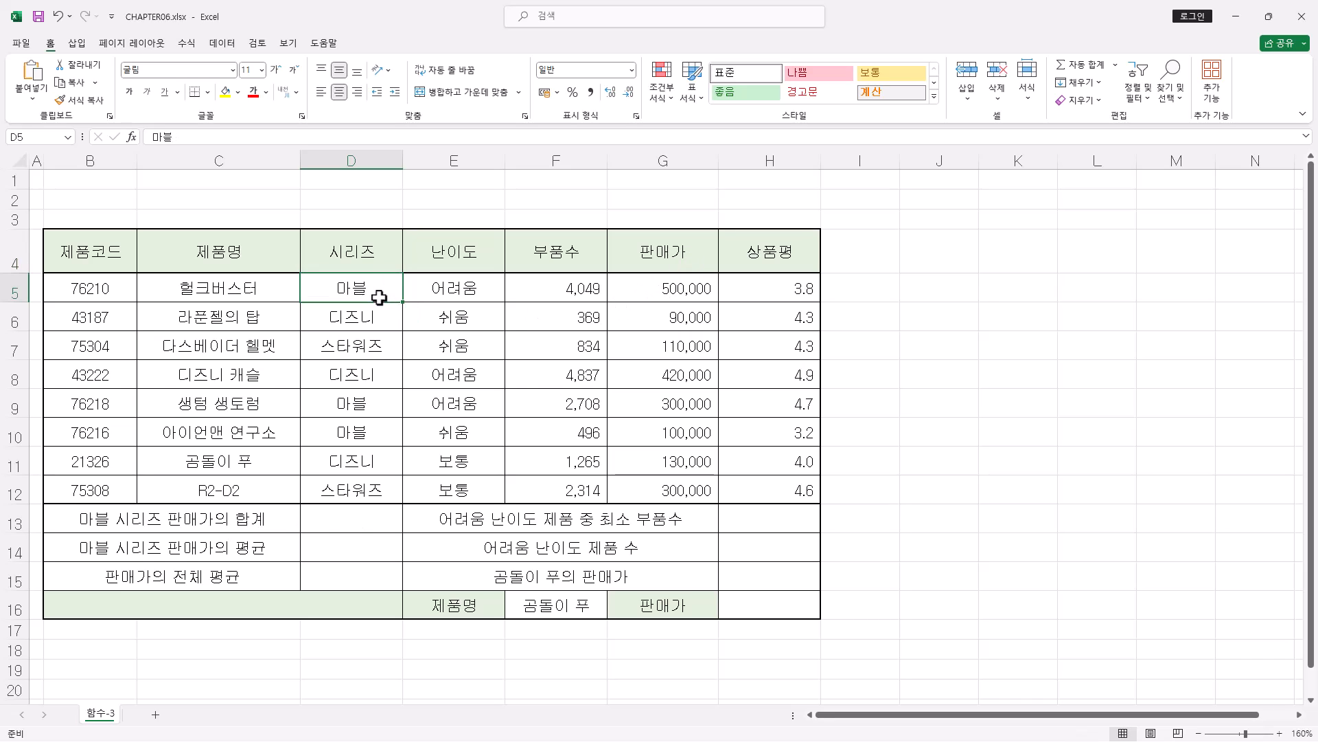
click(363, 405)
click(369, 434)
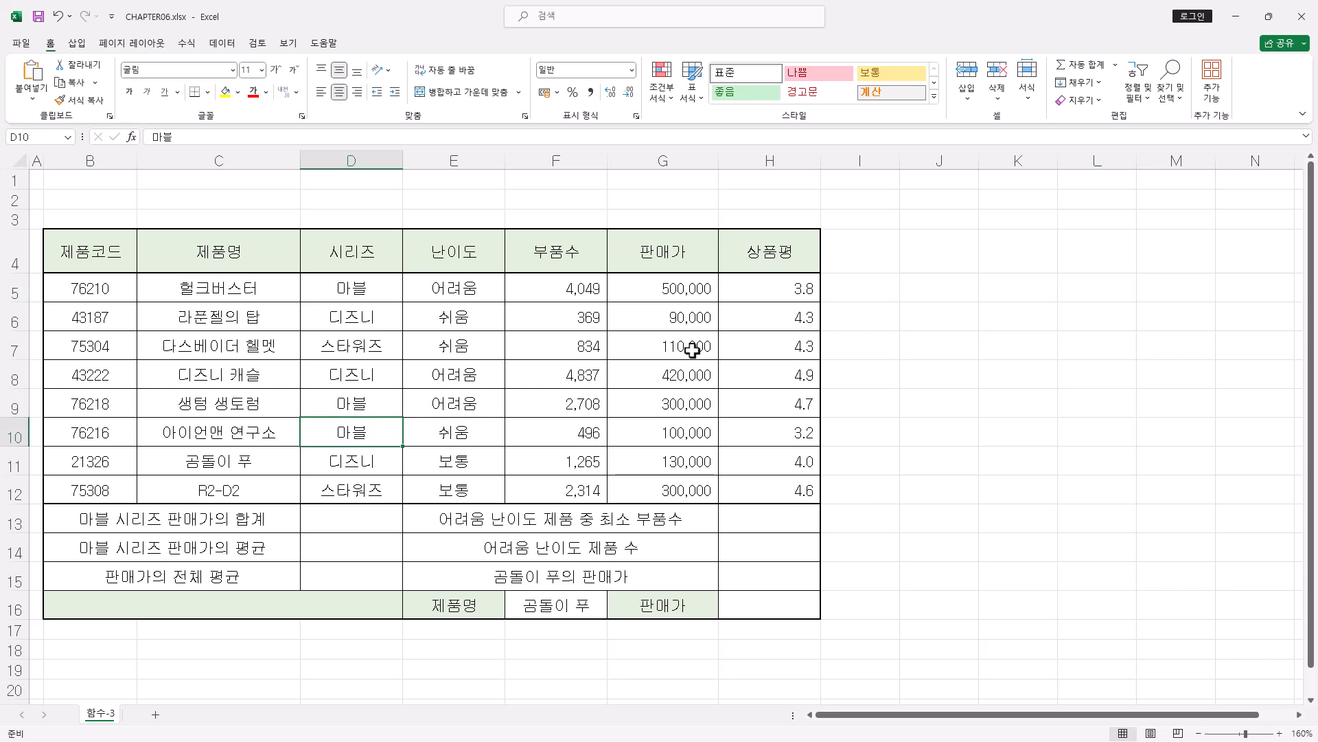
- Start a DSUM formula in cell D13 and open its function arguments dialog, placed clear of the product table
click(332, 509)
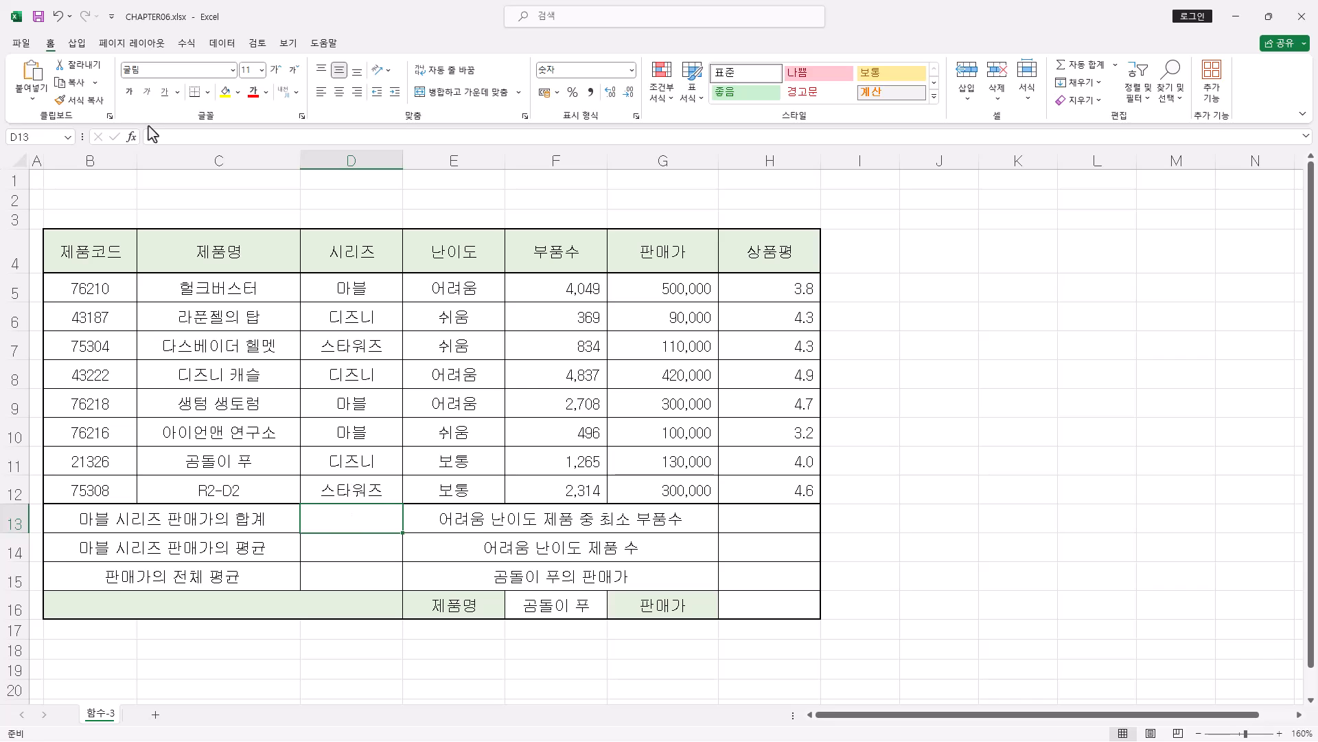
click(167, 136)
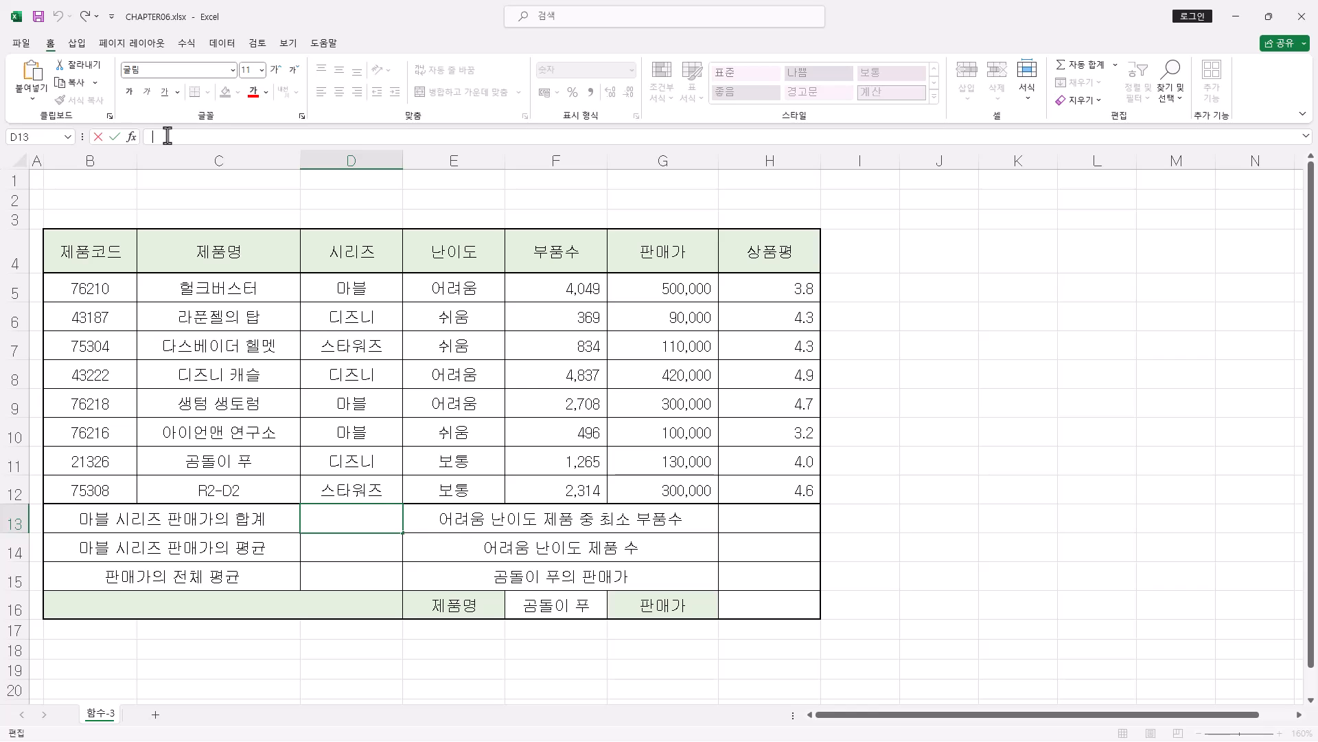
text(=)
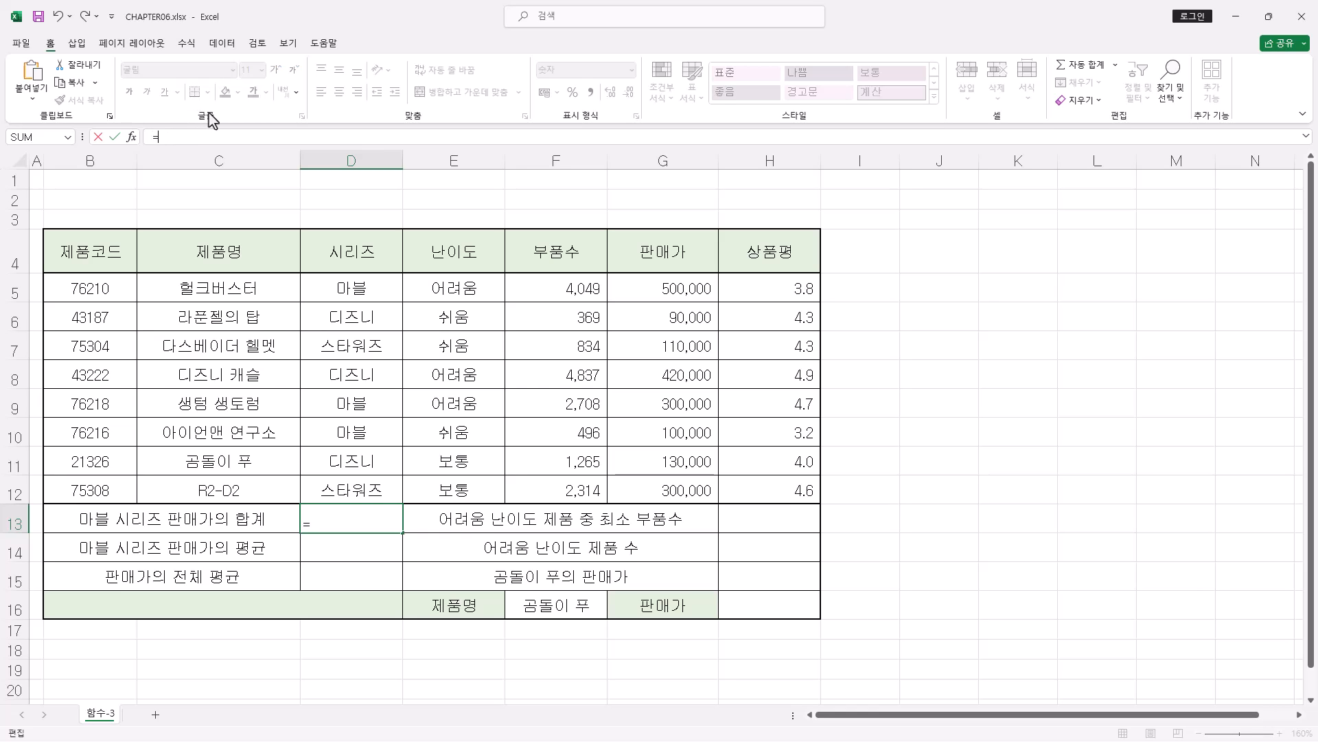
text(DSUM()
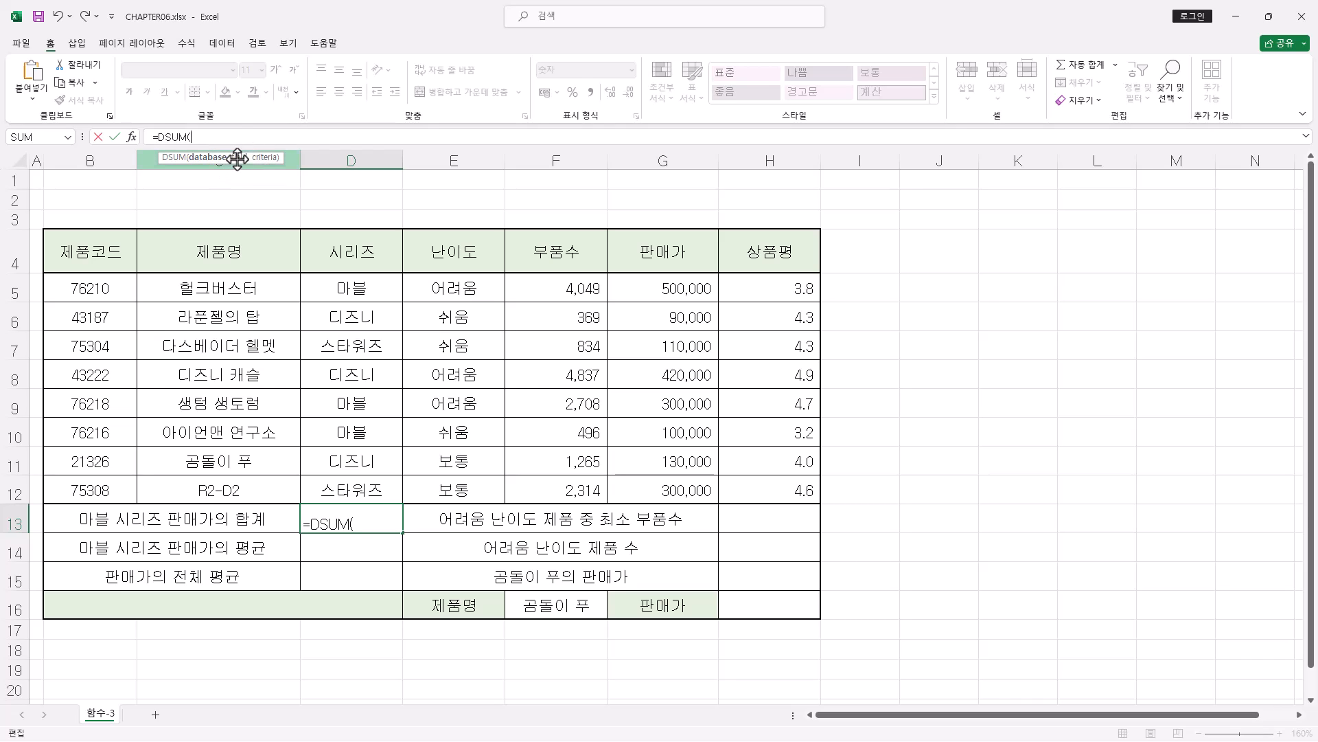
click(132, 138)
drag(644, 385, 810, 324)
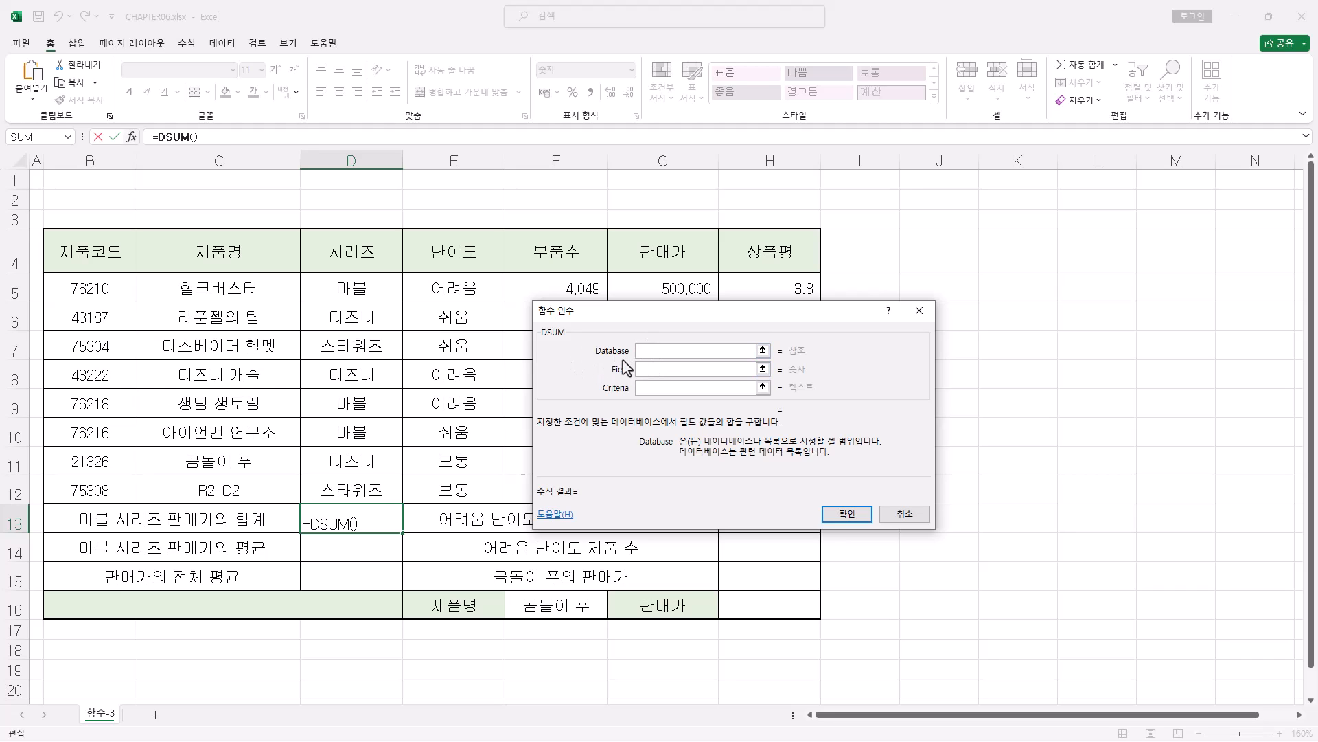
click(650, 388)
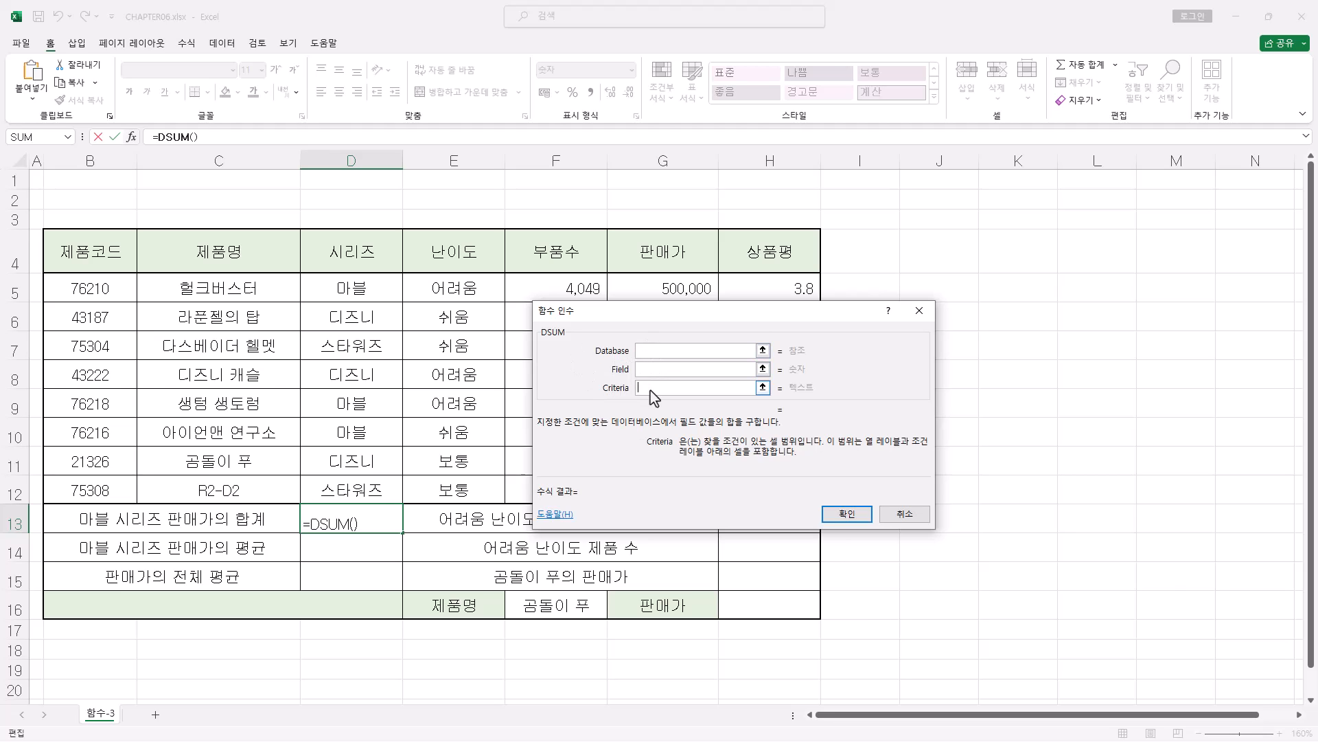
click(649, 371)
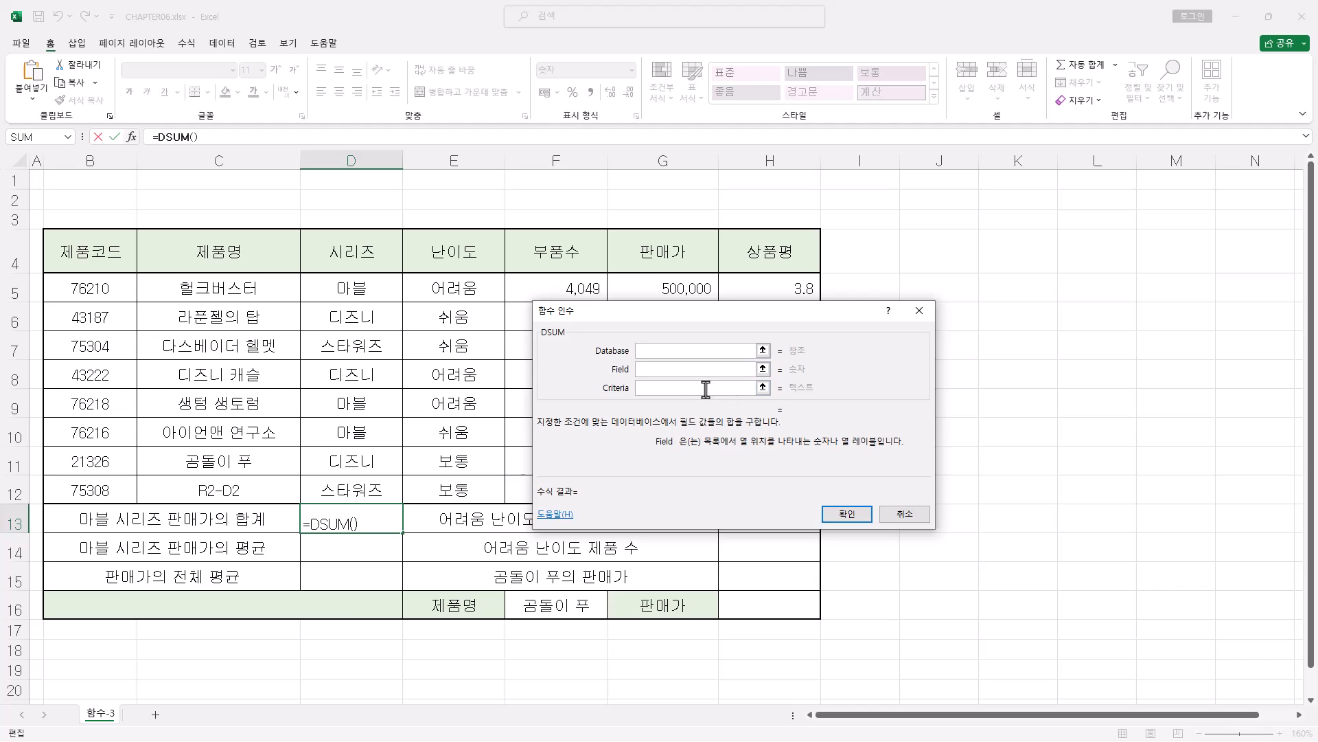
drag(738, 317, 857, 330)
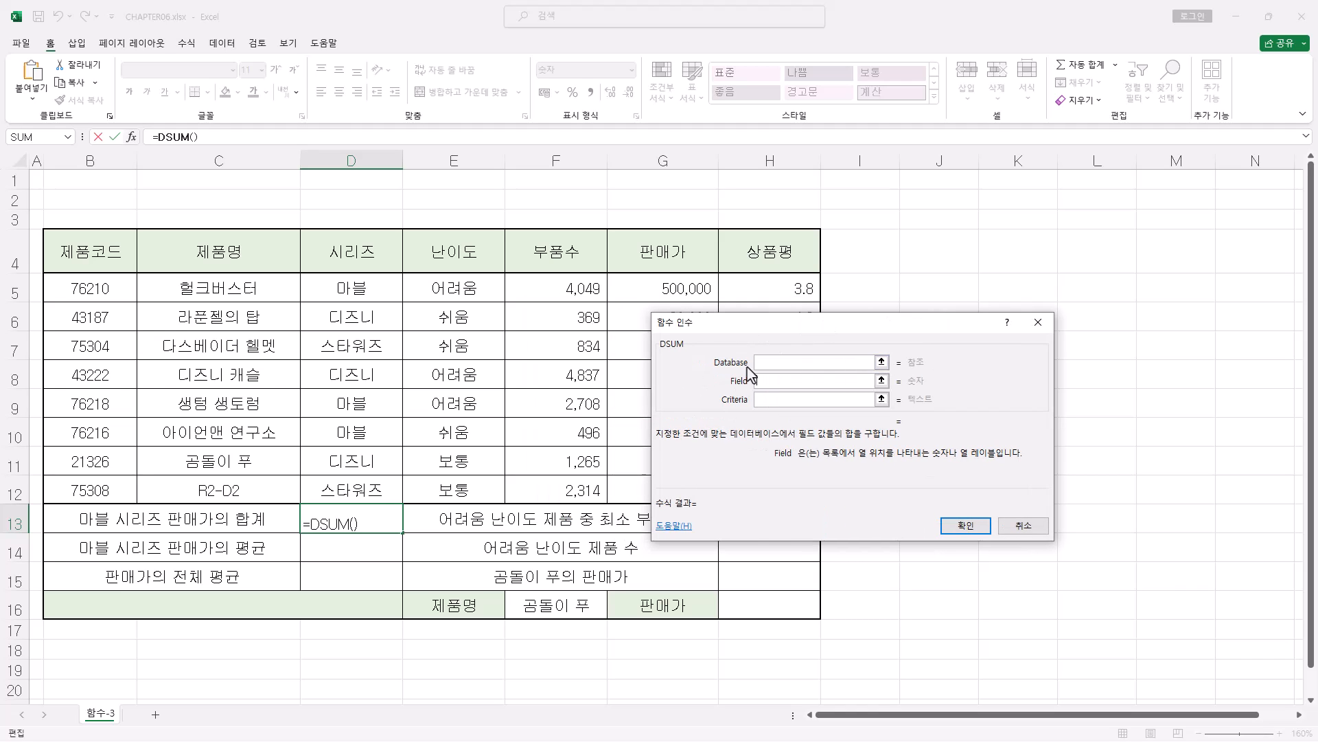
drag(748, 375, 936, 347)
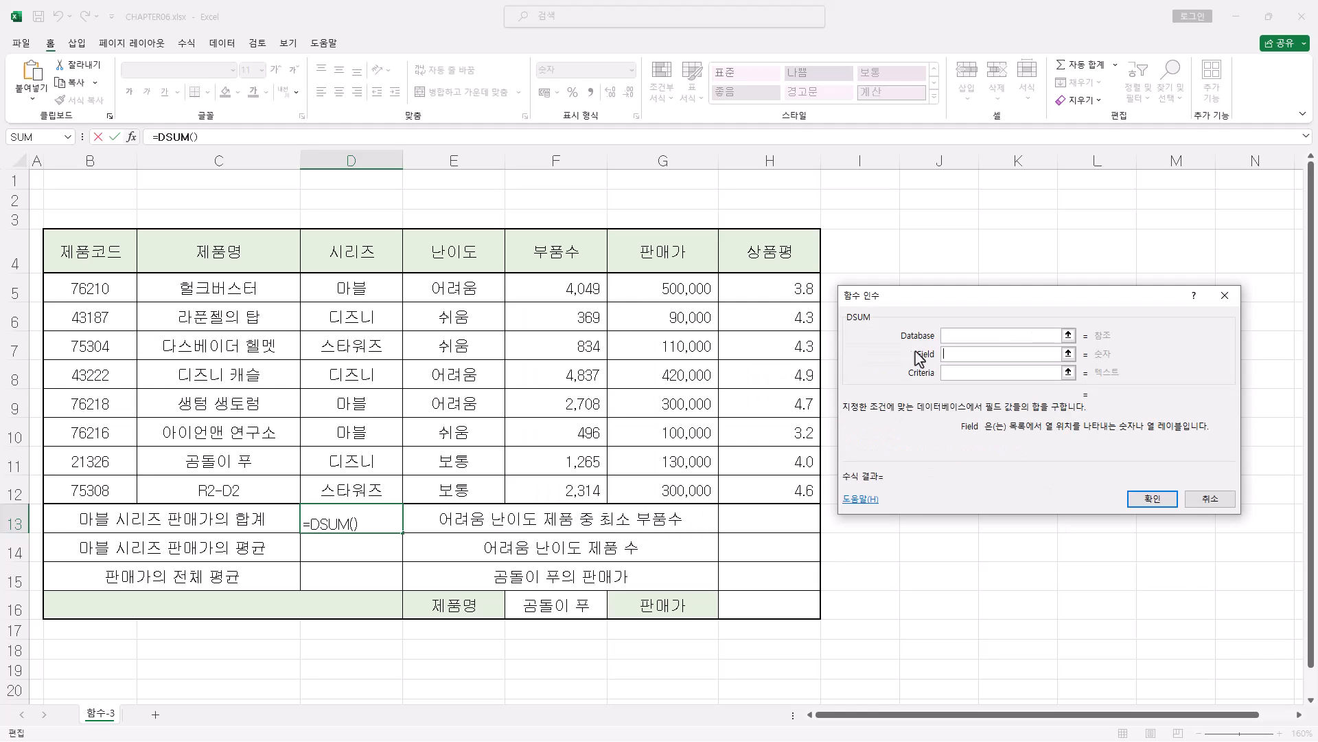
- Set the DSUM database to the product table B4:H12 and the field to column number 6
click(954, 334)
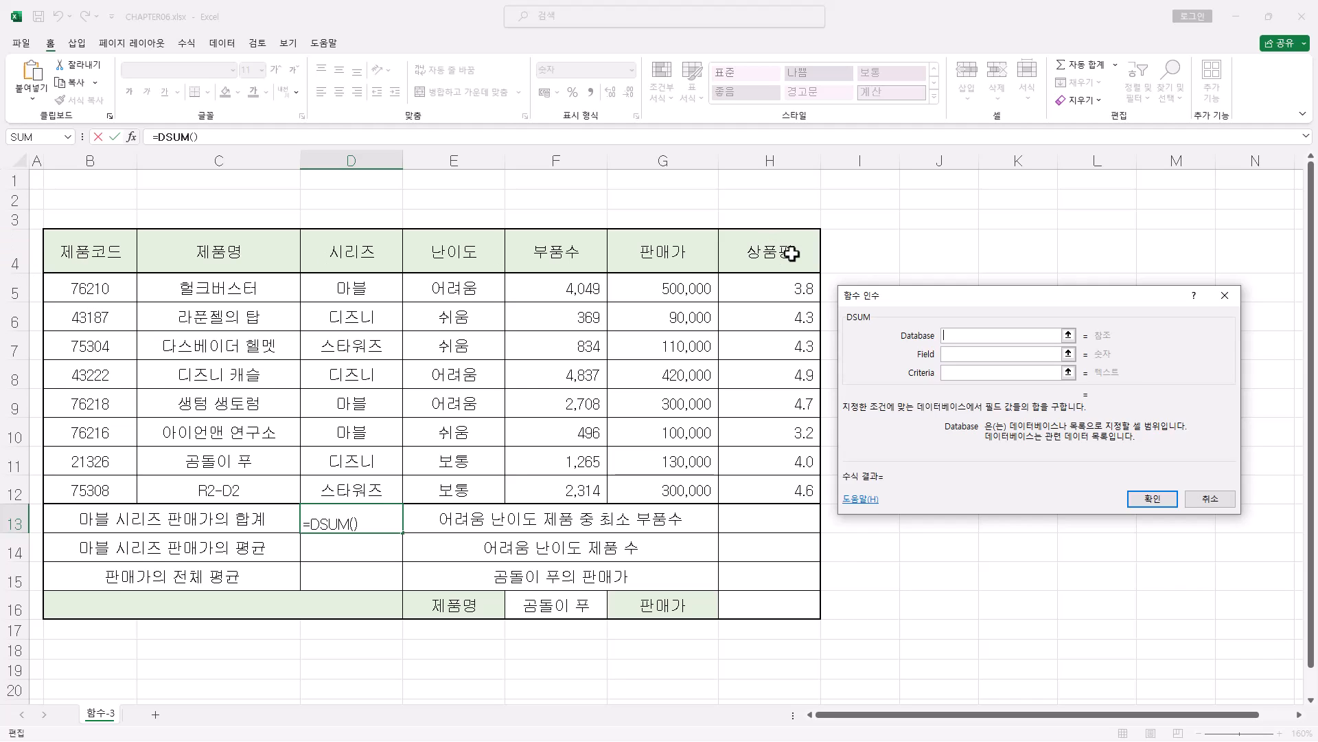
click(96, 255)
drag(96, 253, 766, 491)
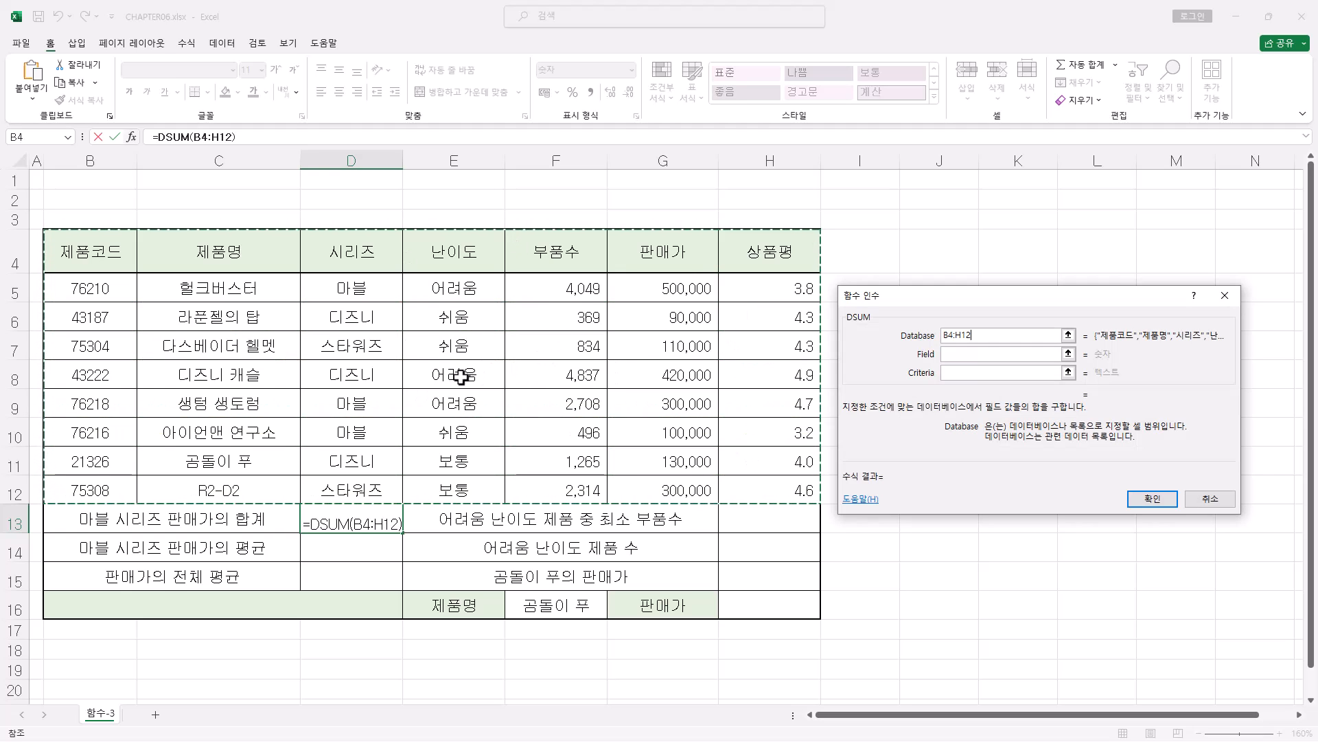
click(953, 356)
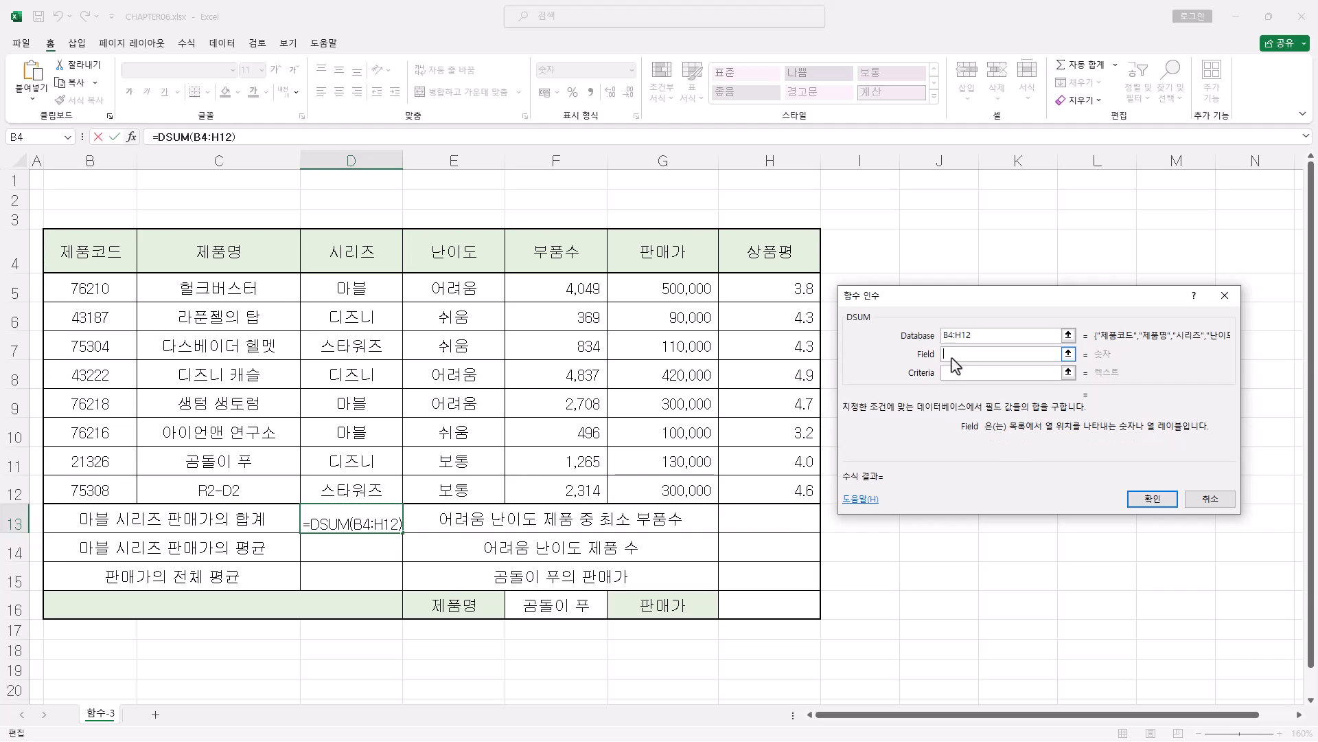
click(995, 335)
key(Tab)
text(6)
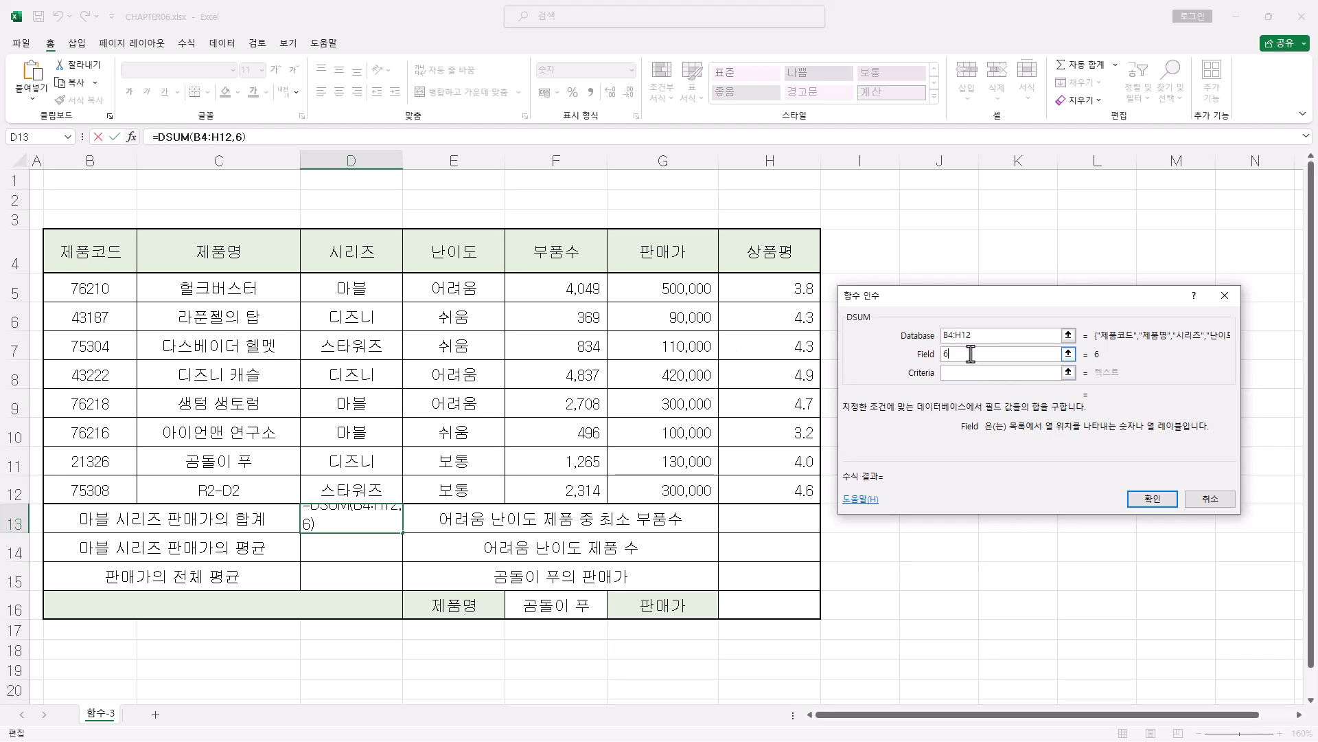
- Set the DSUM criteria to D4:D5, accept the formula, and apply the comma style to D13
click(950, 372)
click(949, 373)
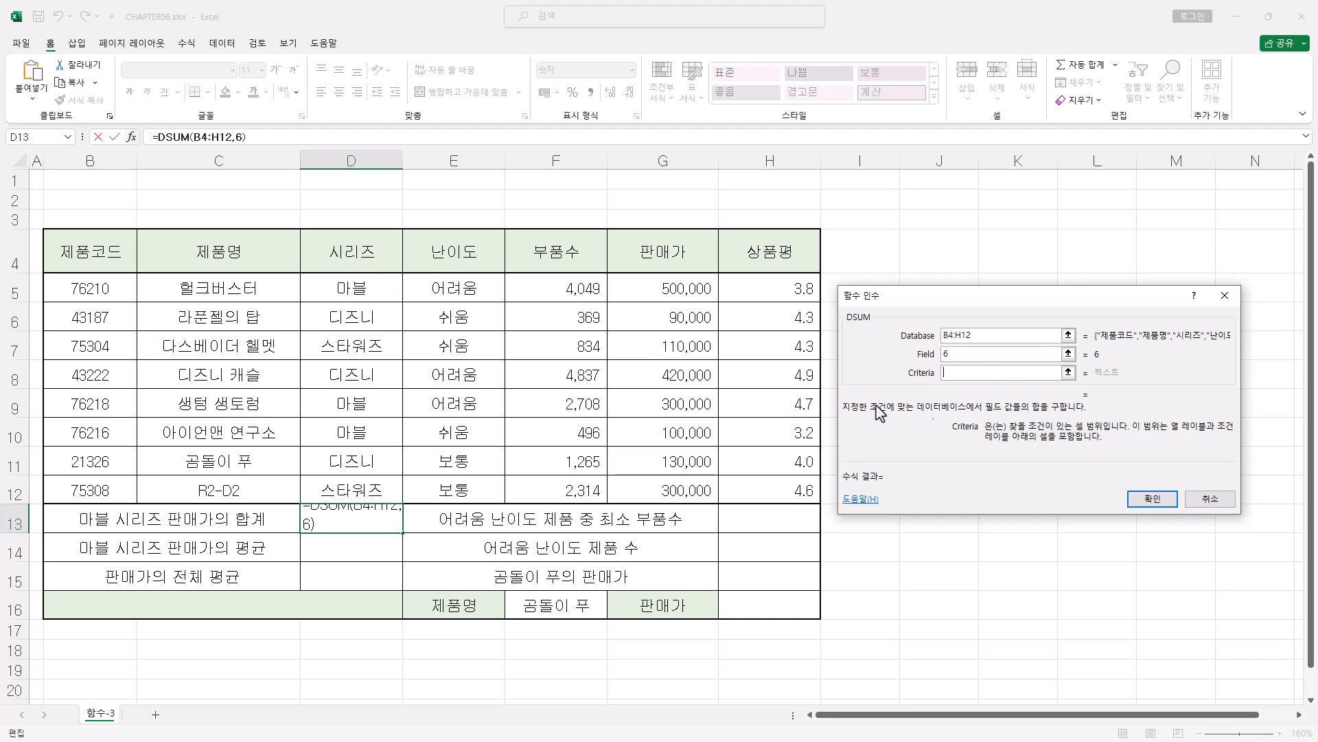
drag(364, 249, 353, 288)
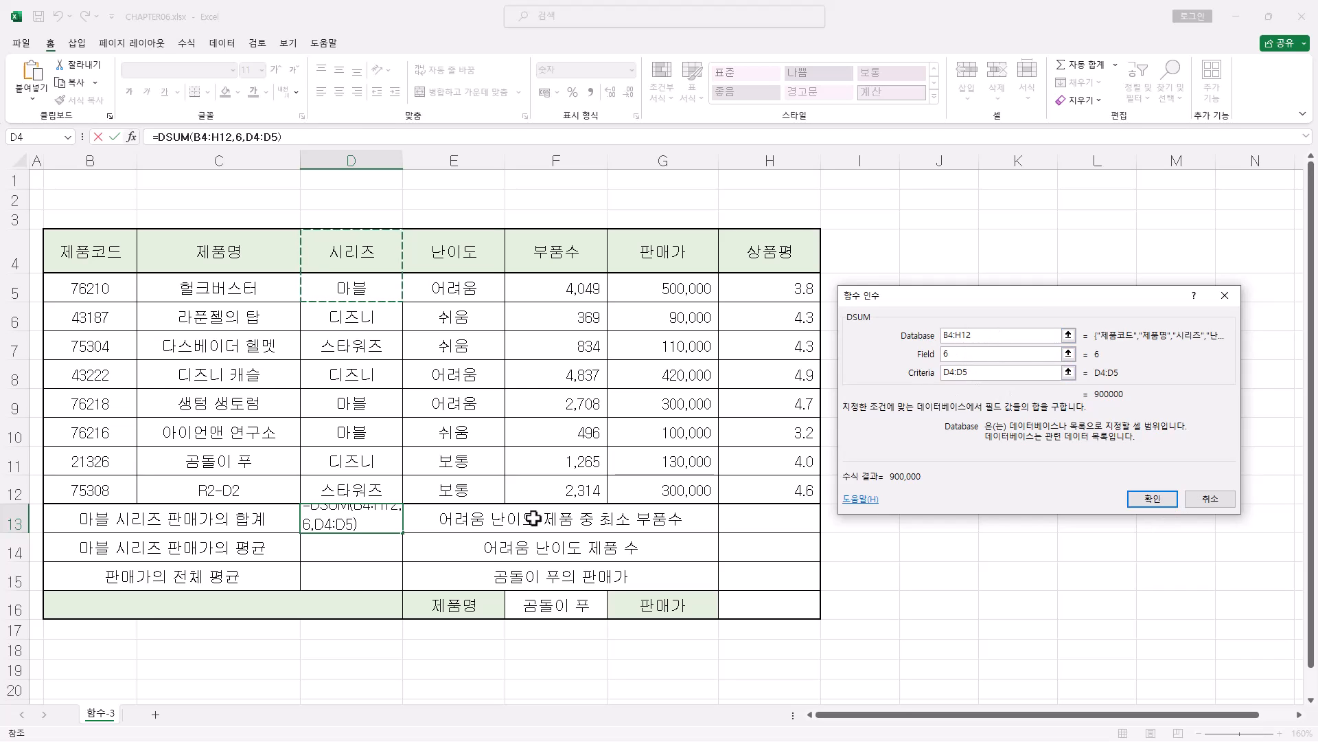
click(1160, 502)
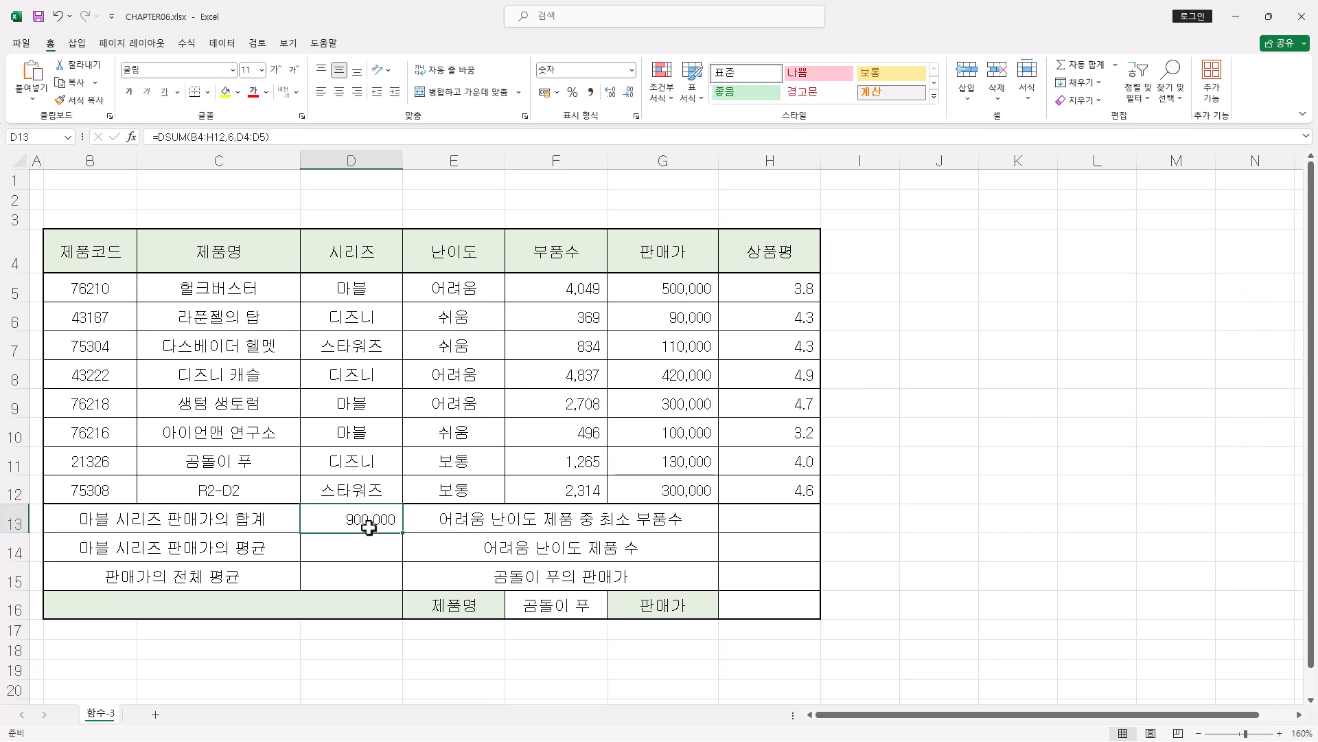
click(591, 94)
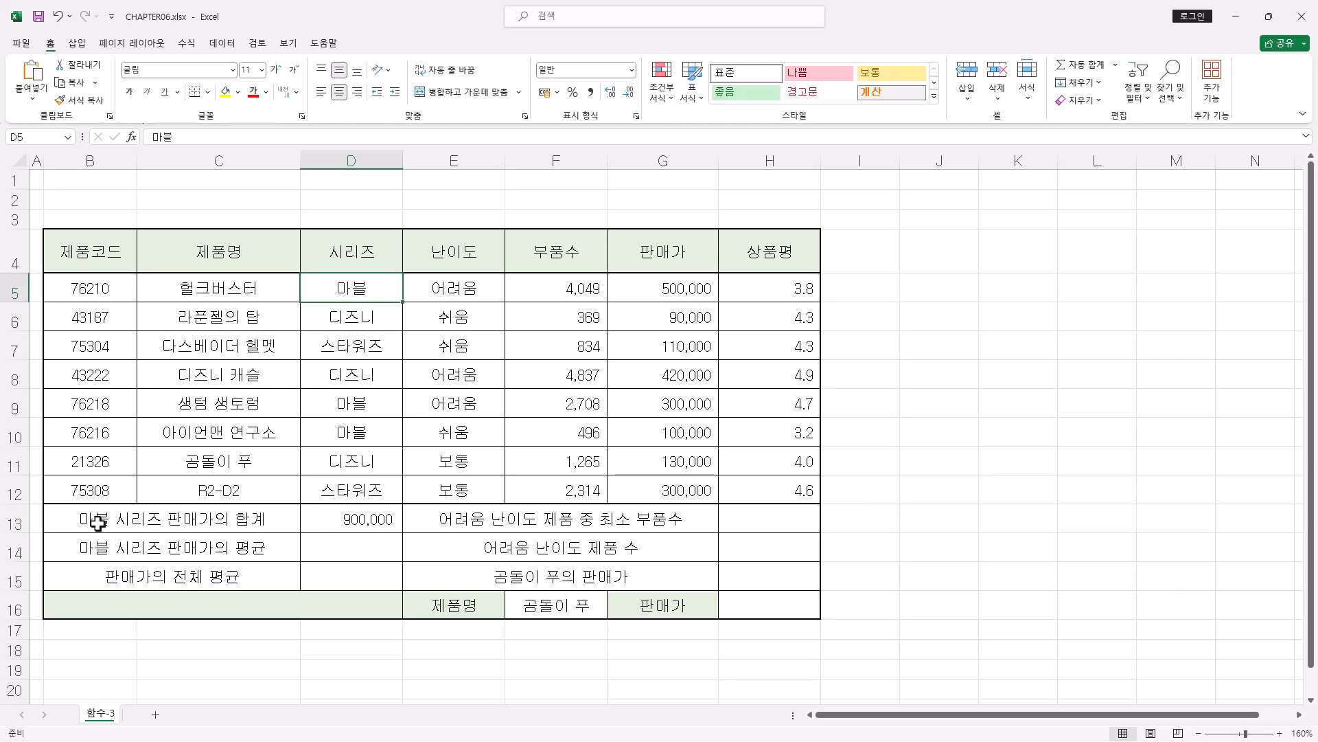
click(97, 523)
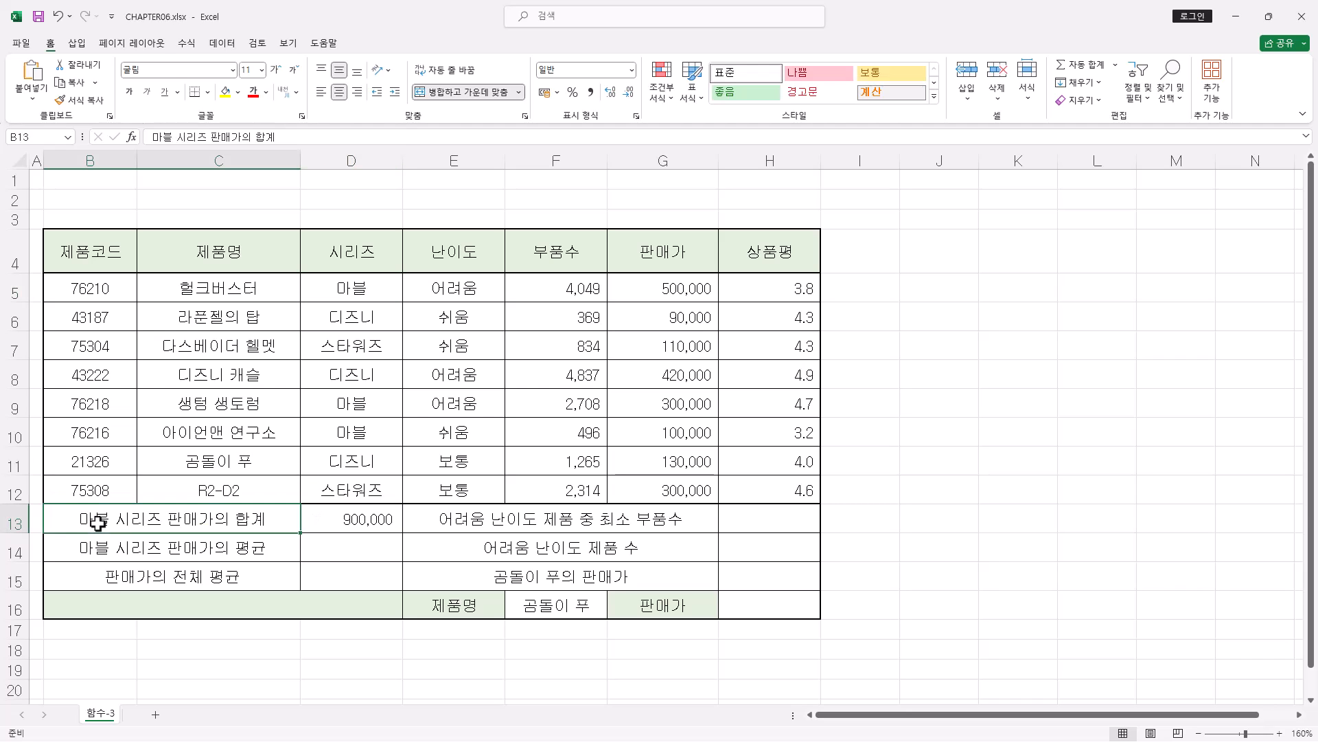
click(346, 524)
click(371, 251)
click(374, 284)
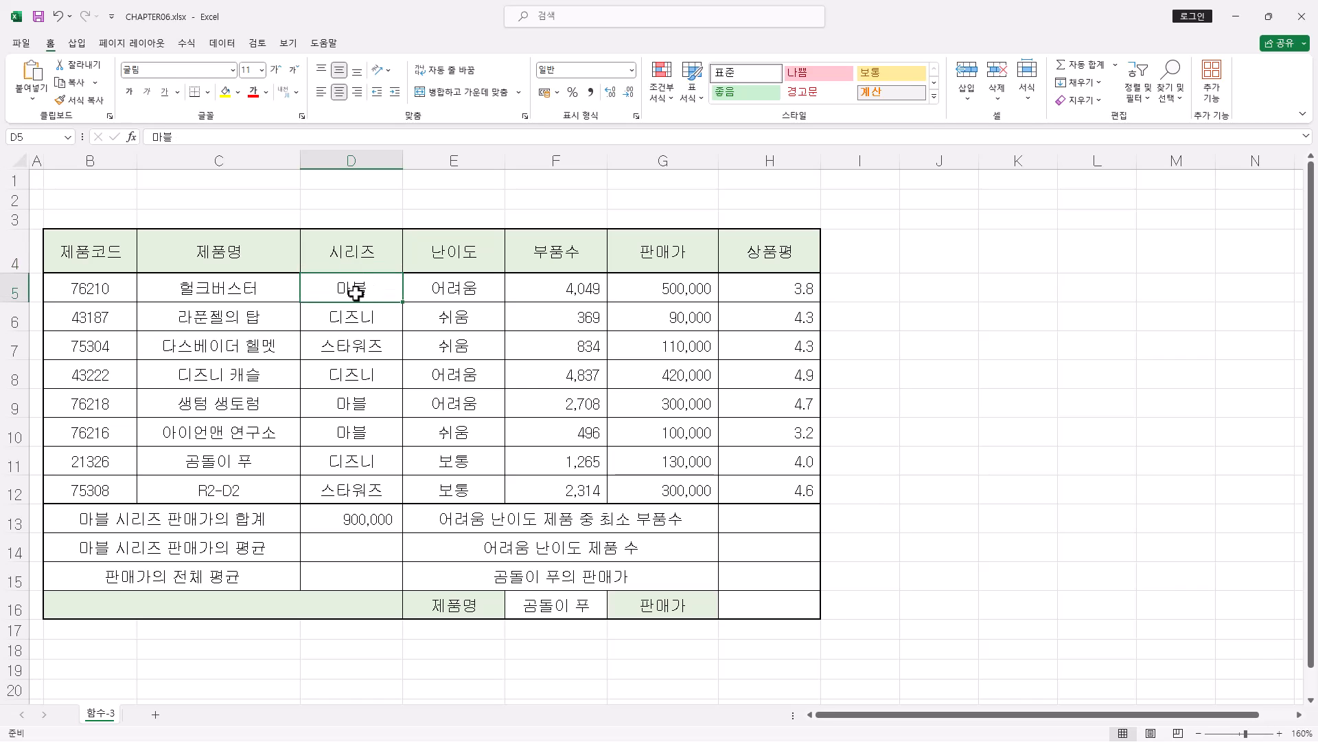
- Reopen the DSUM arguments of cell D13 and replace the database range with D4:G12
click(382, 519)
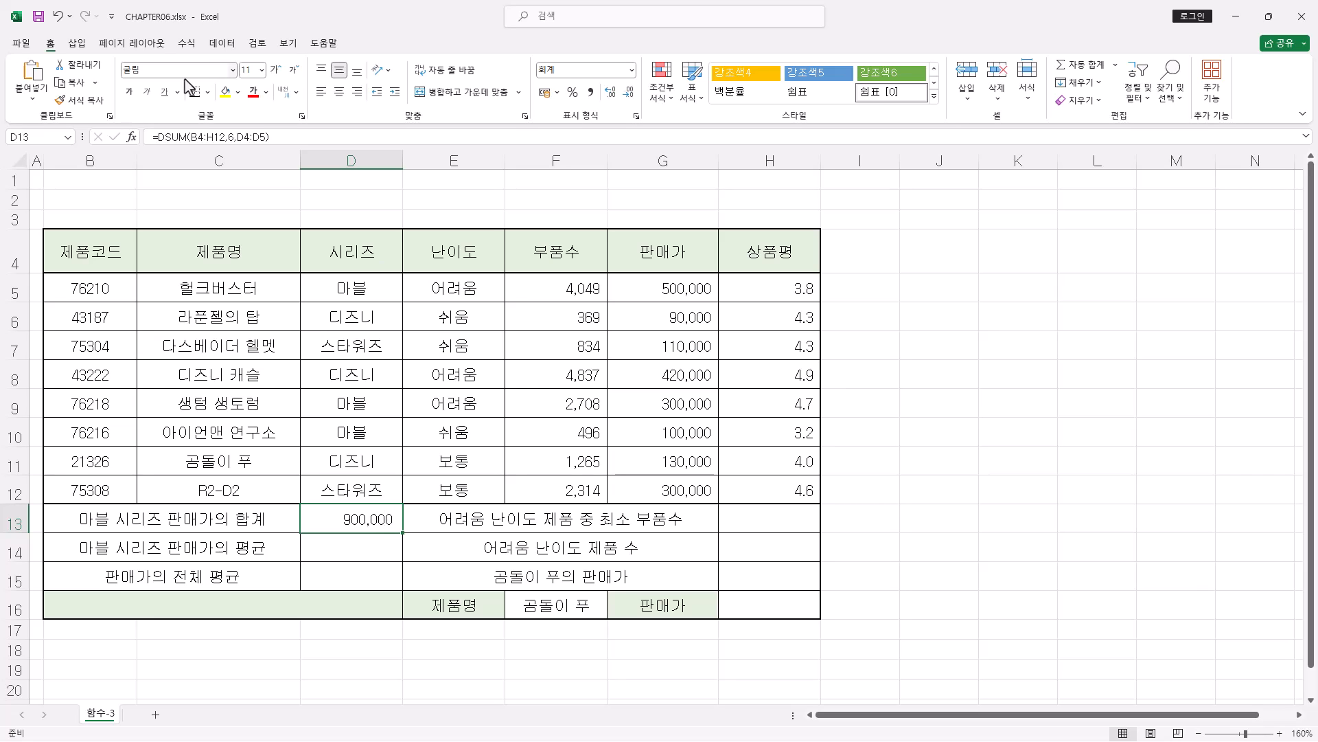
click(225, 138)
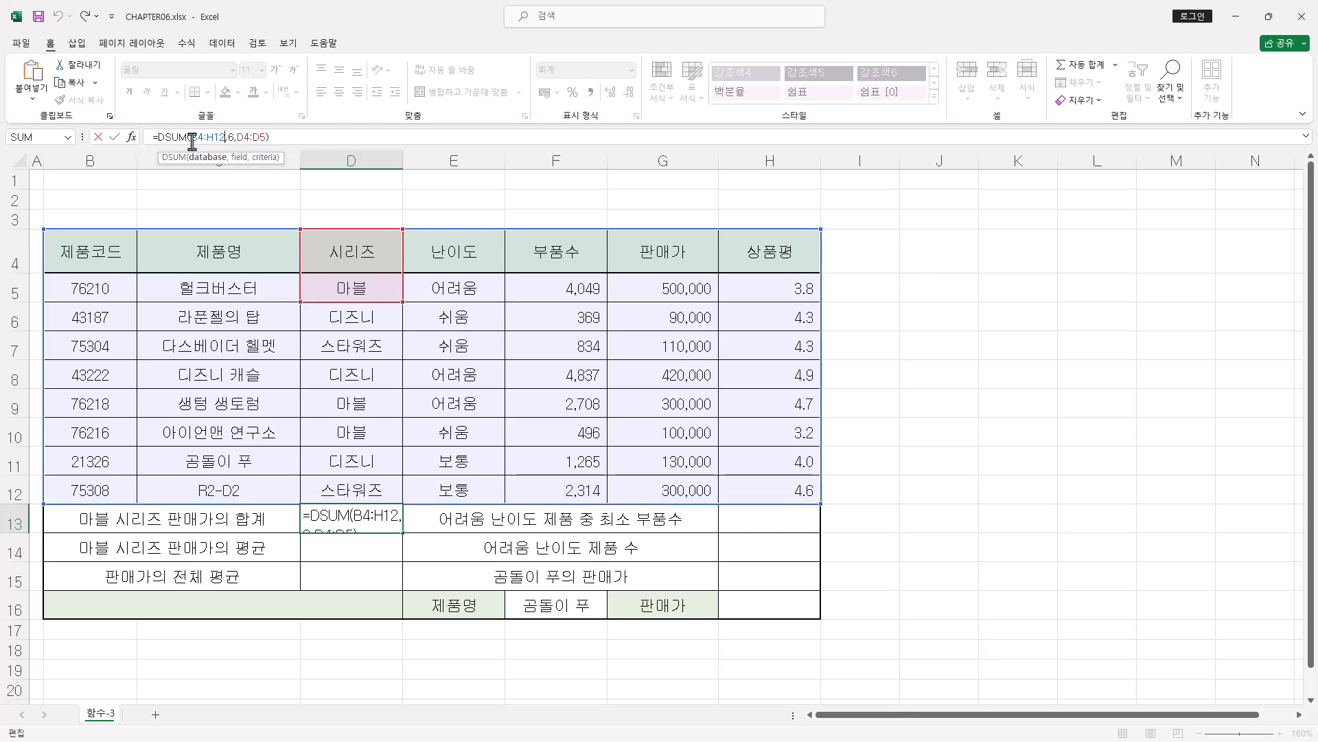
click(131, 137)
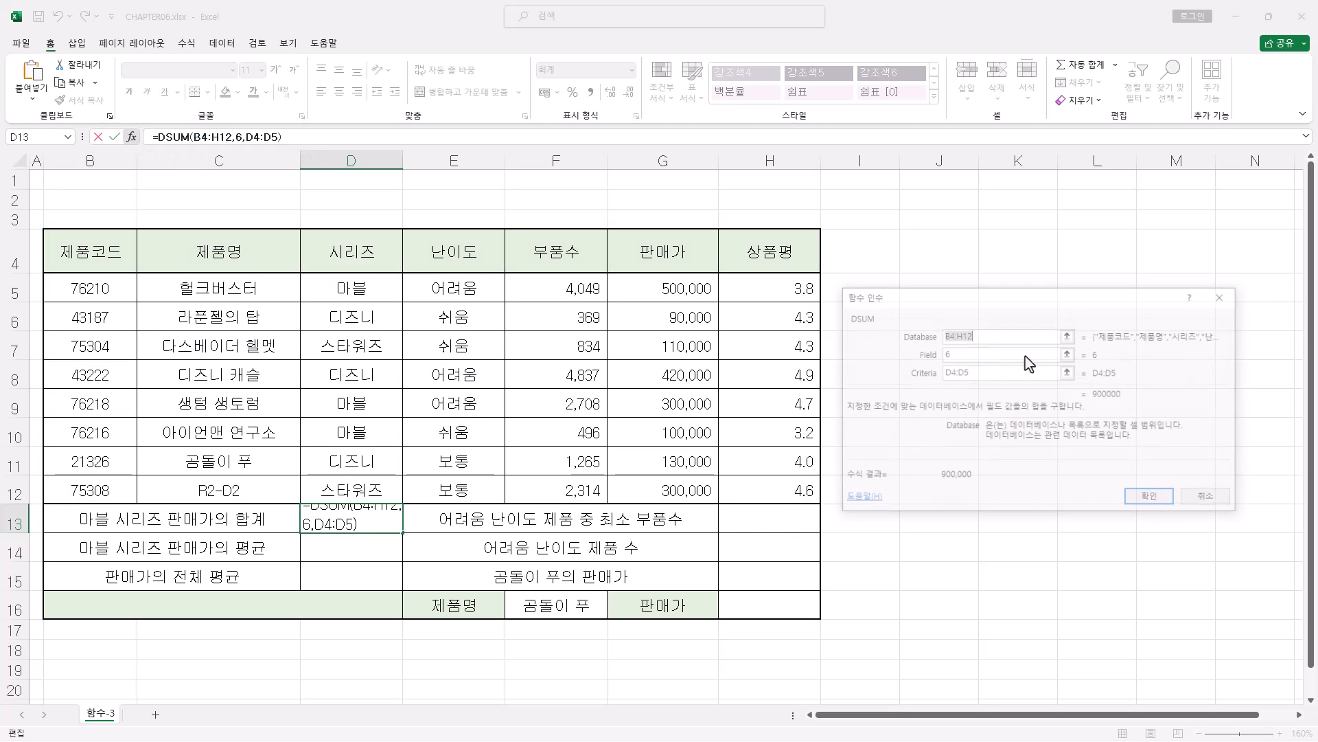
drag(1003, 303, 994, 230)
key(BackSpace)
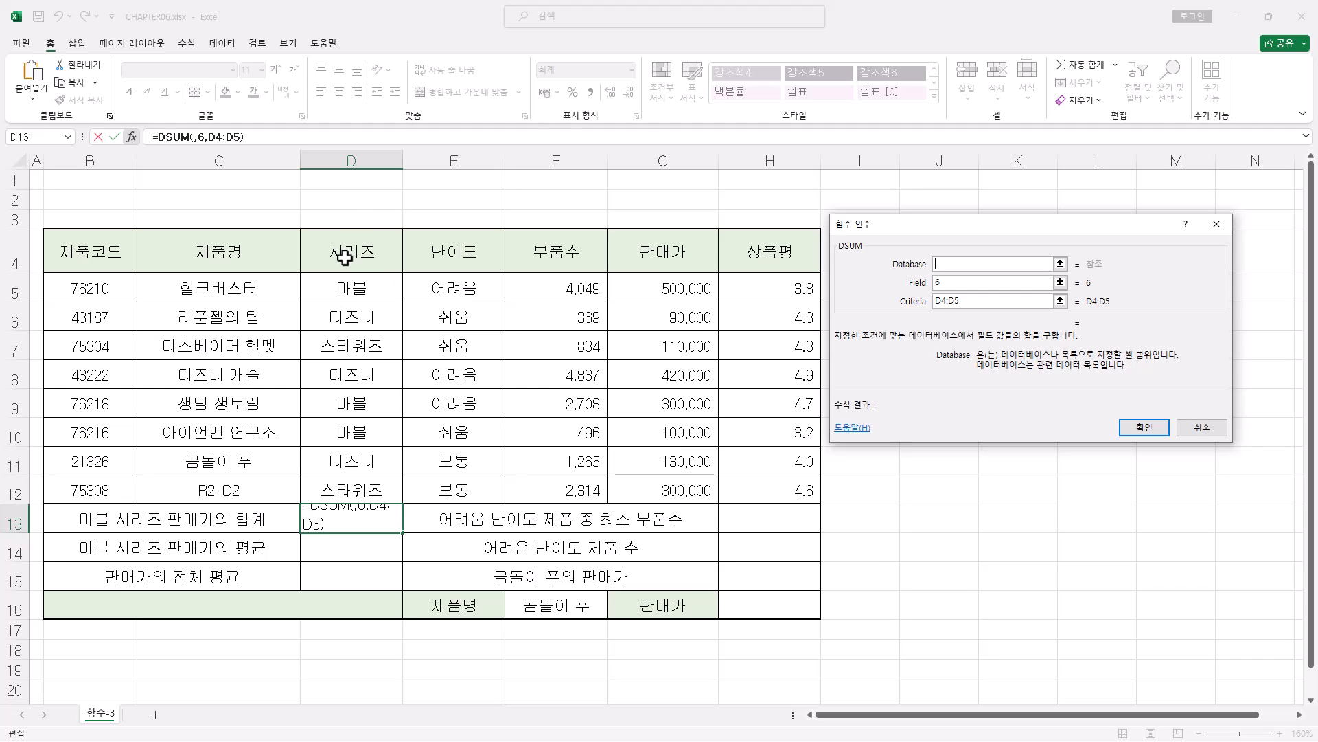
drag(344, 254, 664, 478)
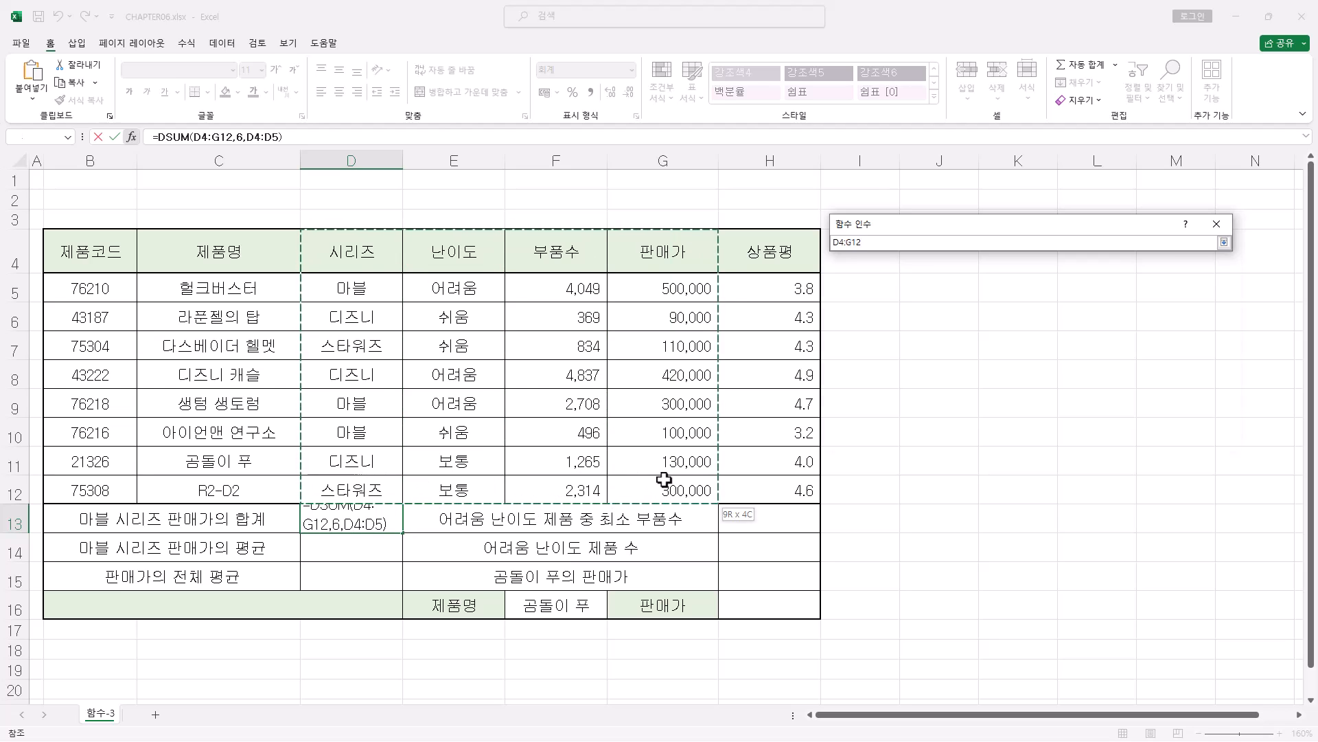
drag(664, 479, 664, 479)
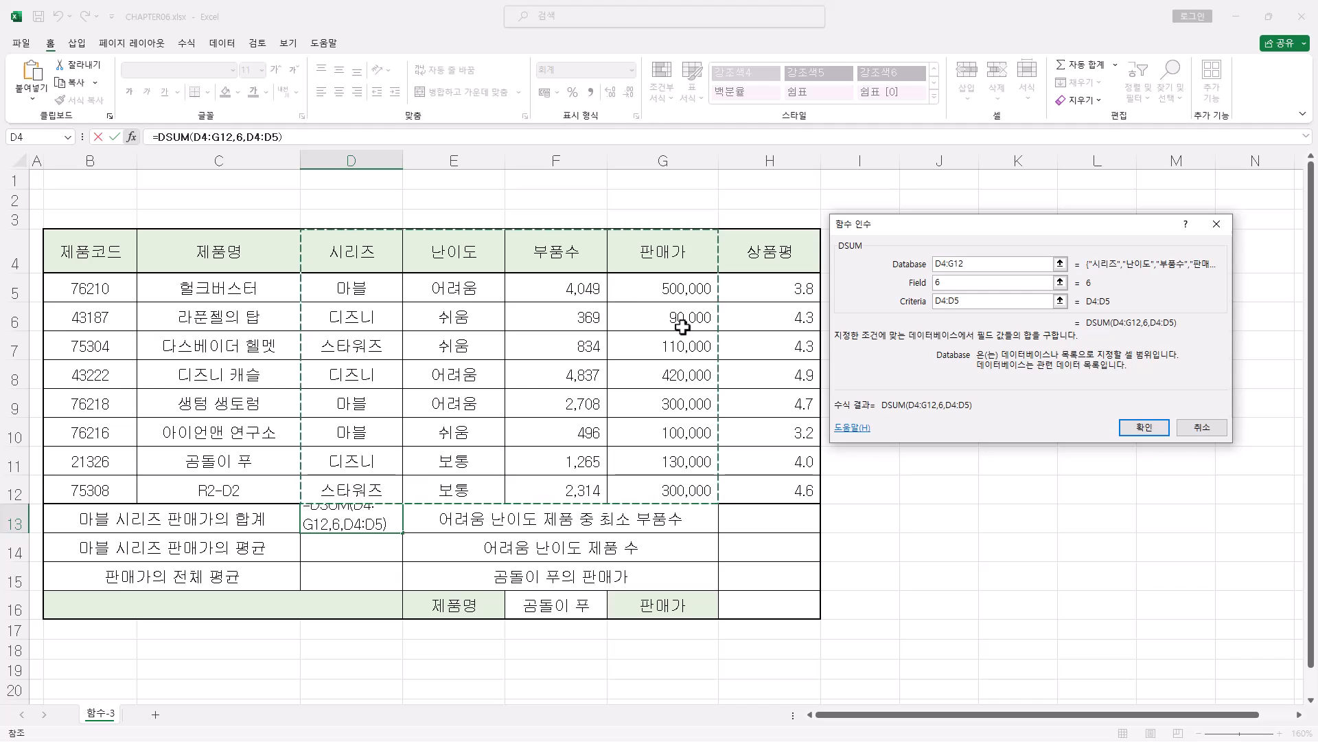
- Change the DSUM field number to 4 to match 판매가 in the narrower database range
click(948, 283)
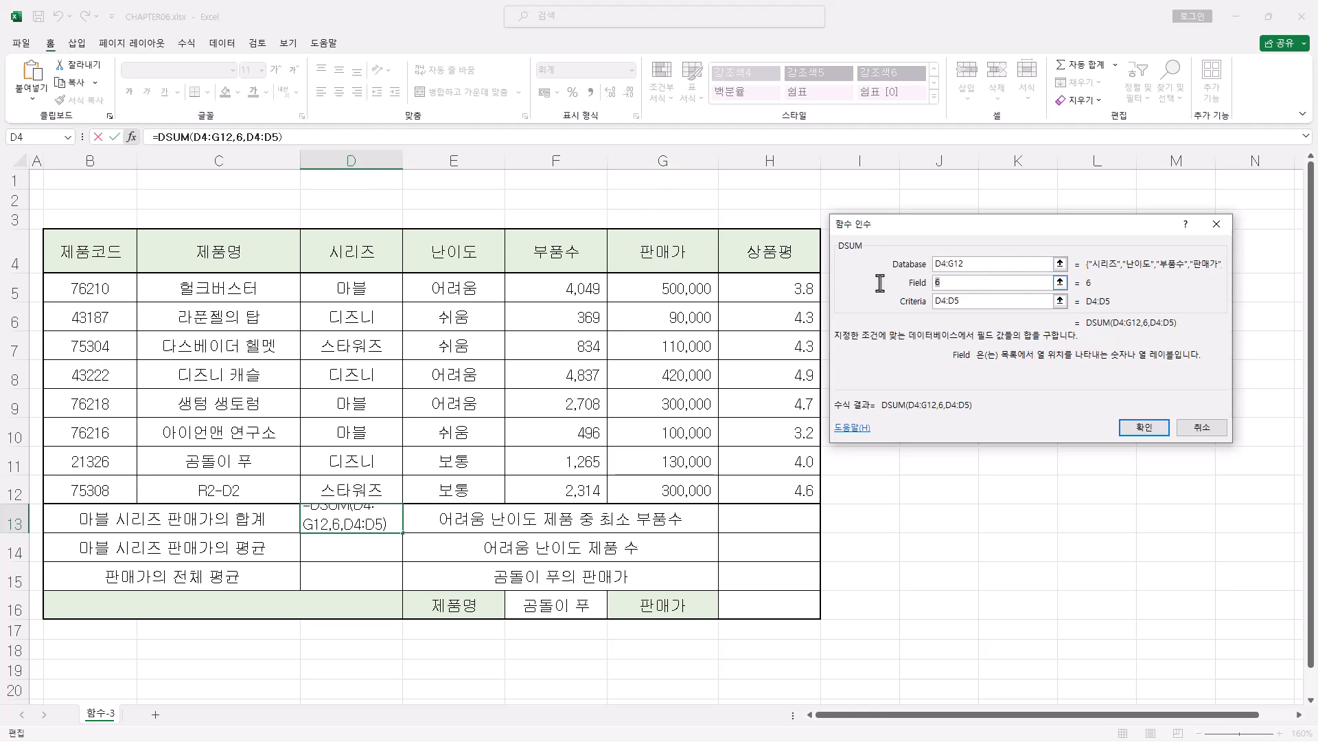
text(4)
key(Tab)
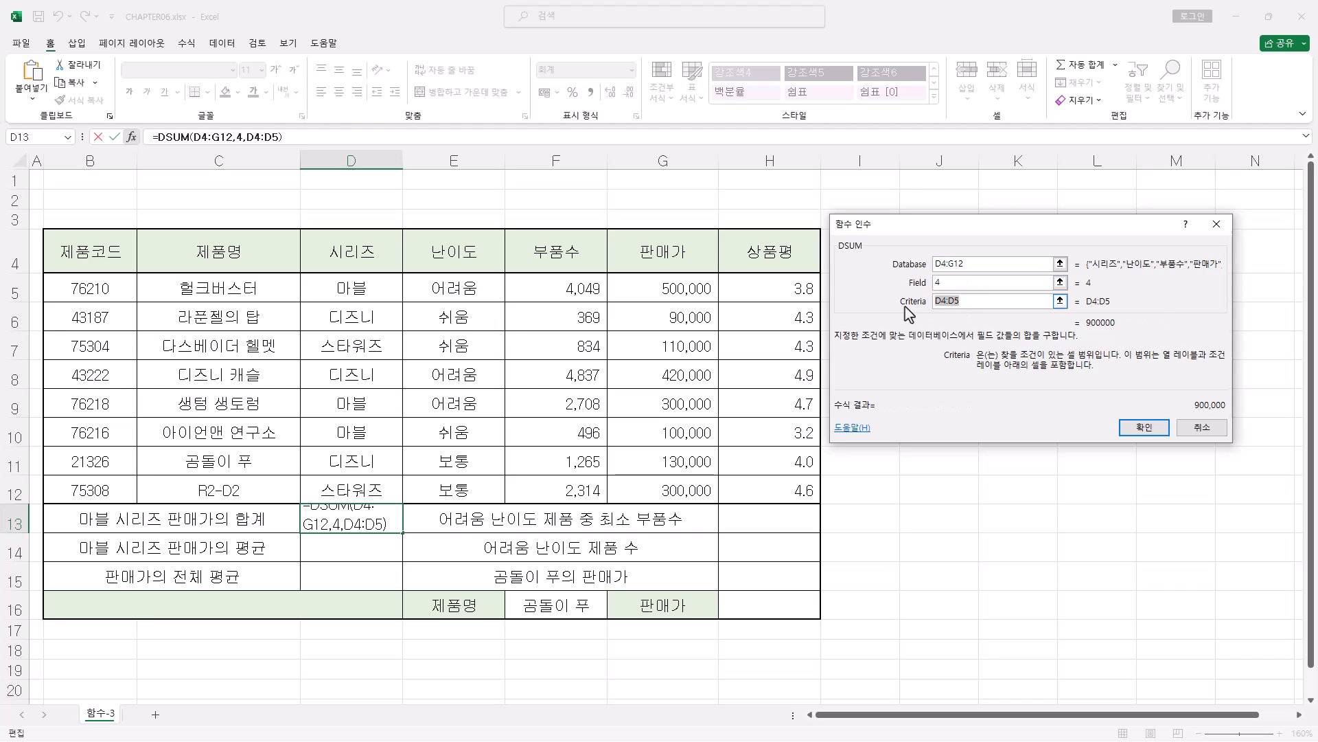
- Accept the DSUM formula with criteria D4:D5 and paste a copy of it under the first formula in Notepad
click(965, 306)
click(1143, 427)
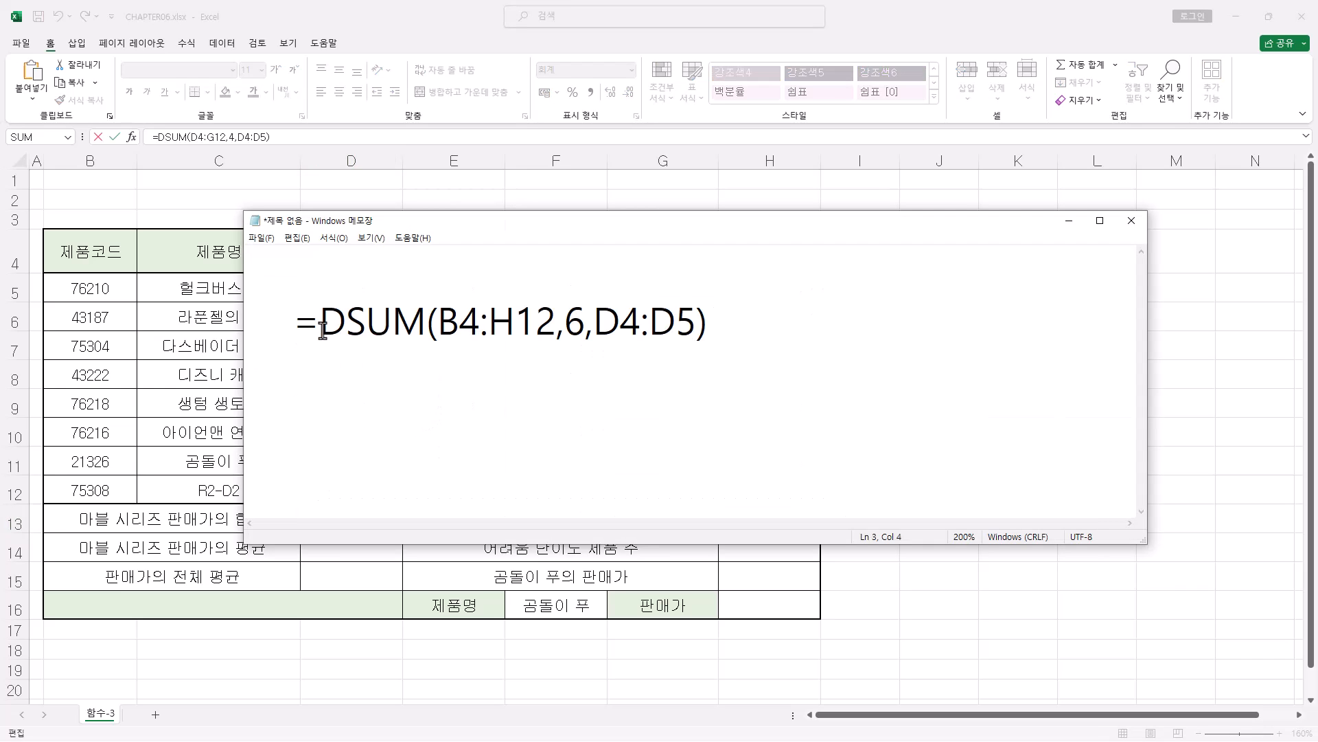
key(ctrl+v)
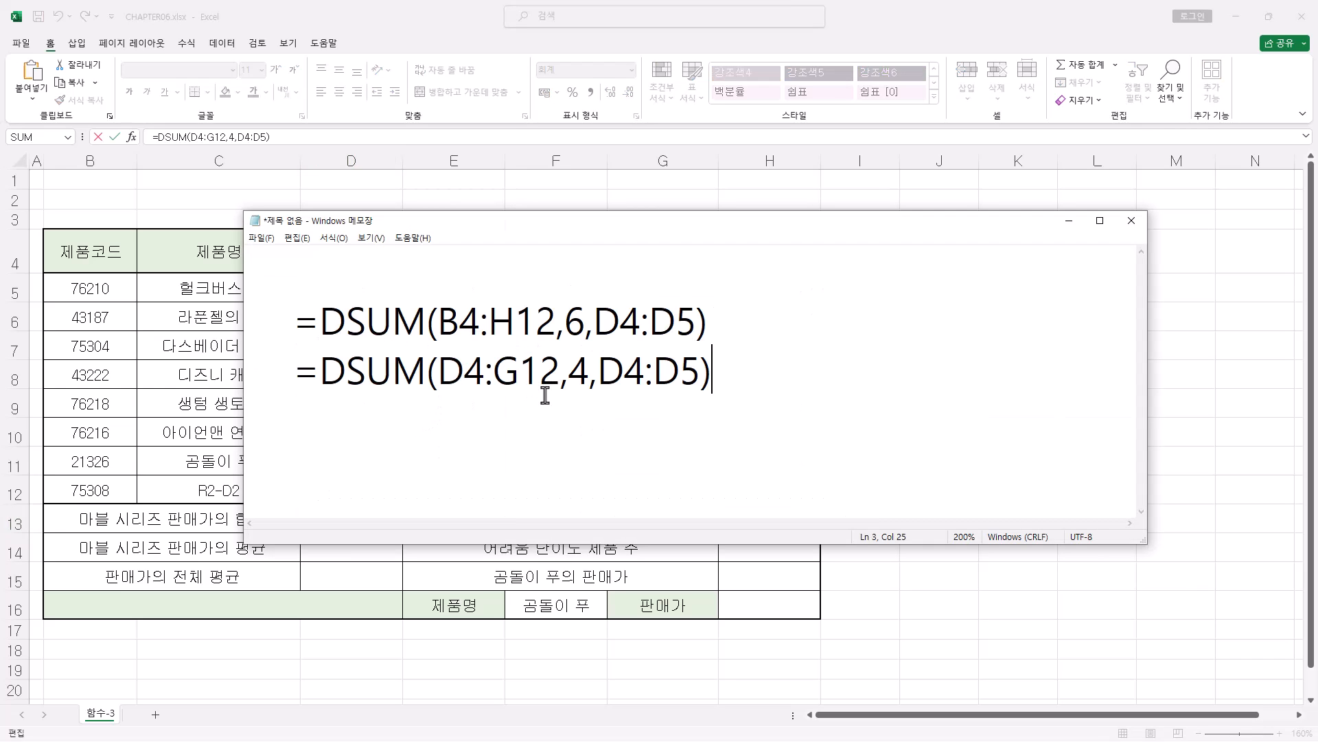
- Compare the database ranges and field numbers of the two DSUM formulas in Notepad
drag(591, 377, 439, 375)
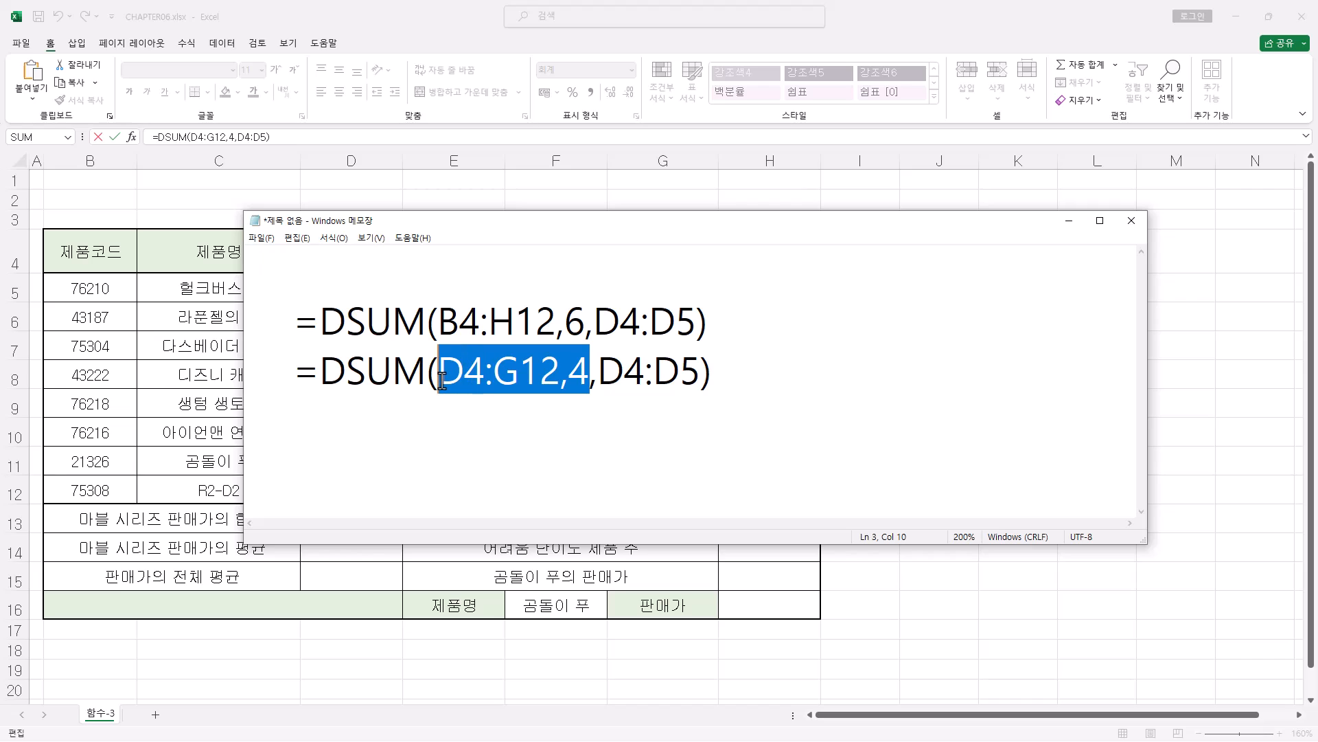
drag(447, 320, 577, 324)
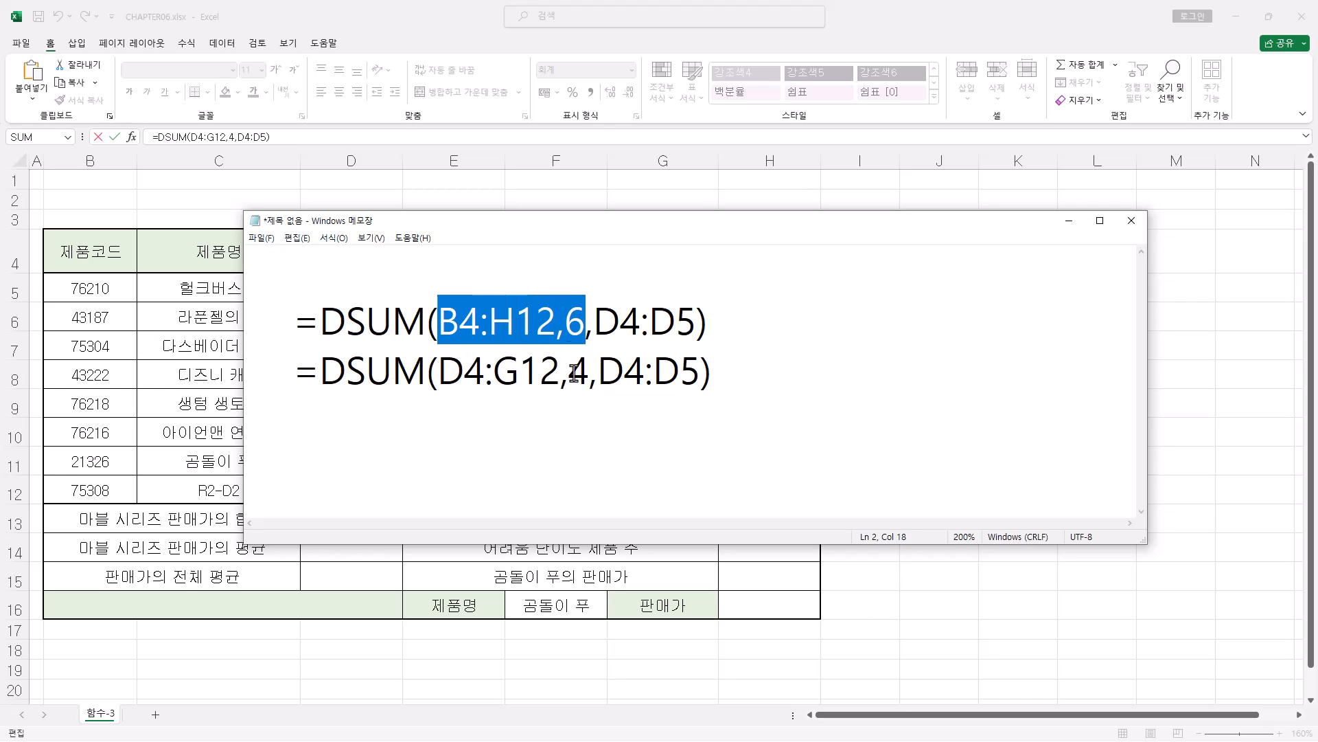
click(582, 374)
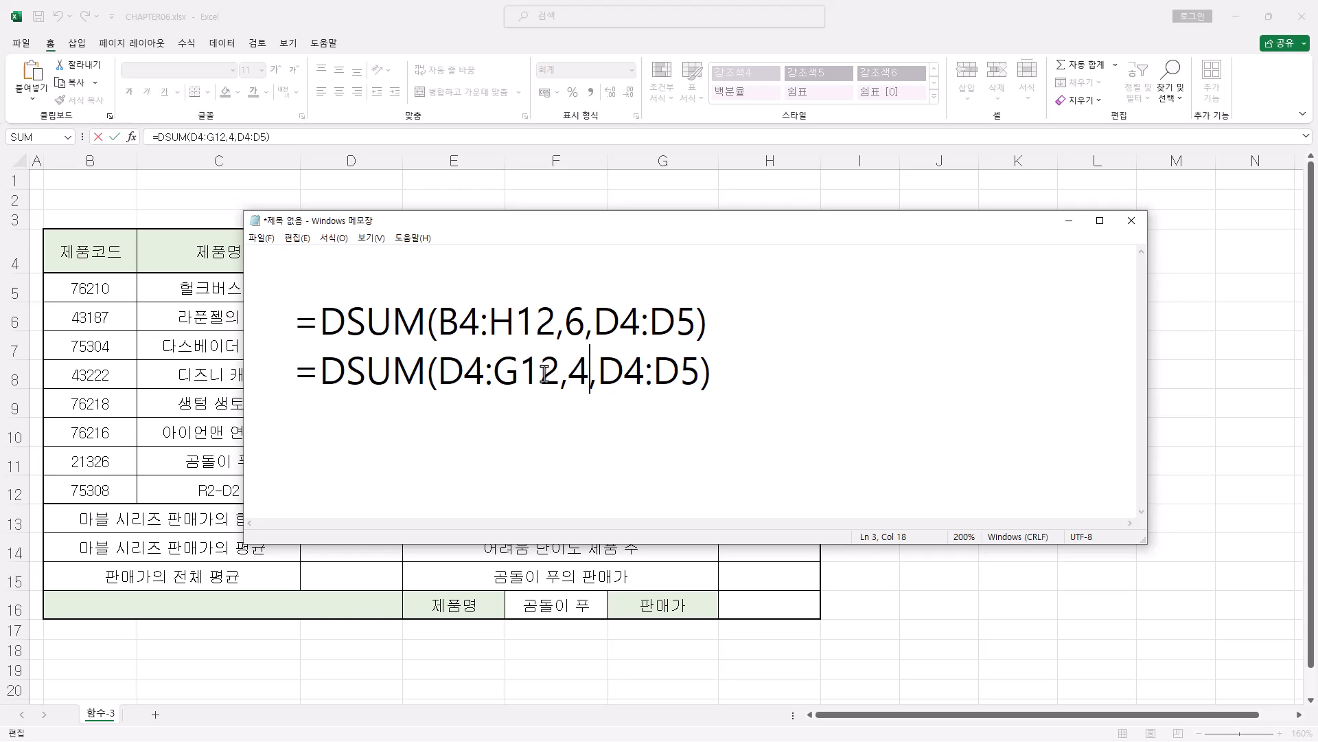
drag(294, 321, 795, 325)
drag(296, 374, 764, 379)
drag(438, 371, 589, 375)
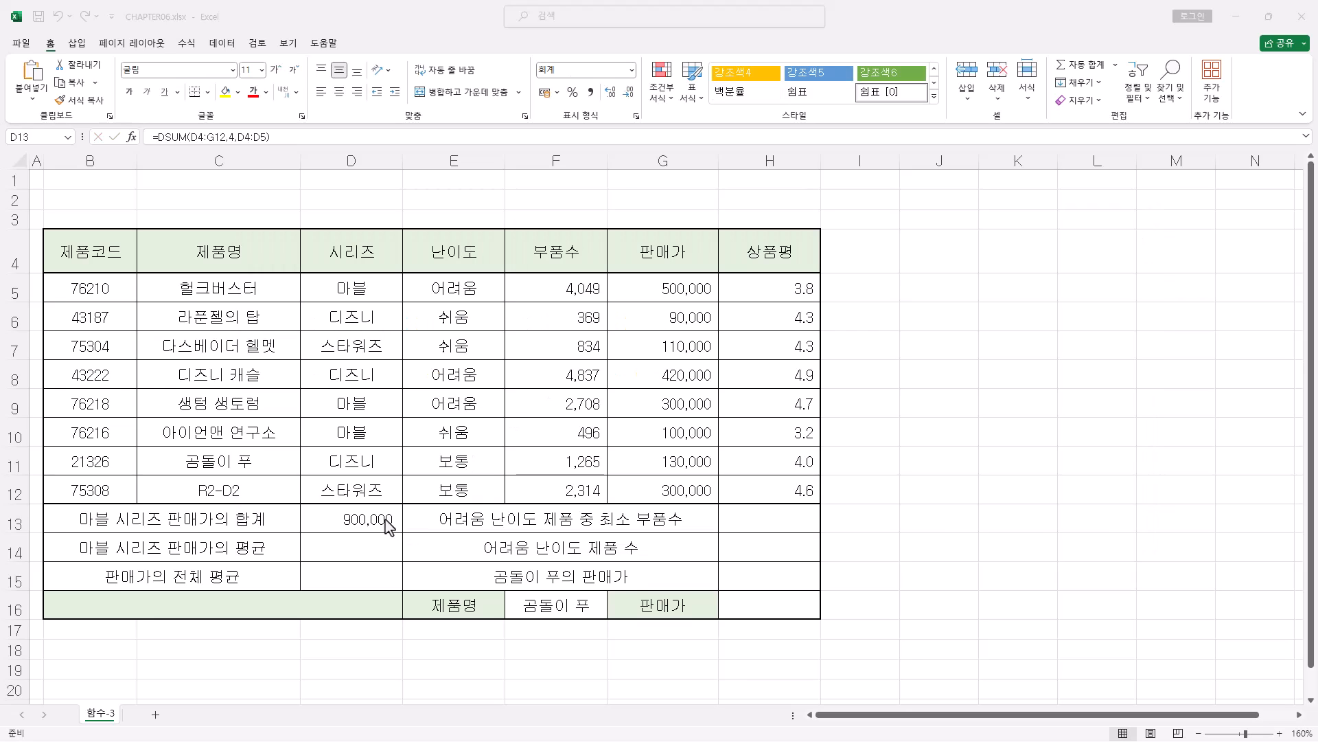
- Return to Excel, start a DAVERAGE formula in cell D14 and open its function arguments
click(371, 553)
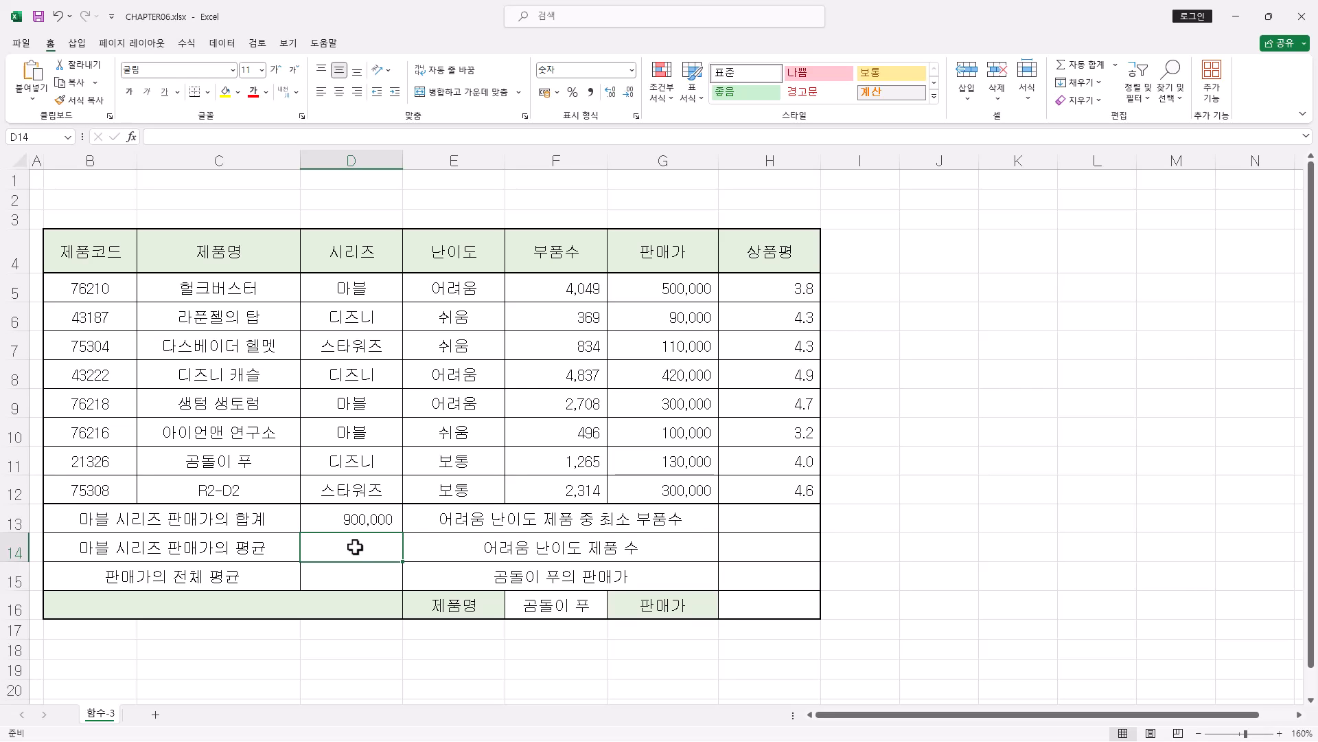
click(197, 138)
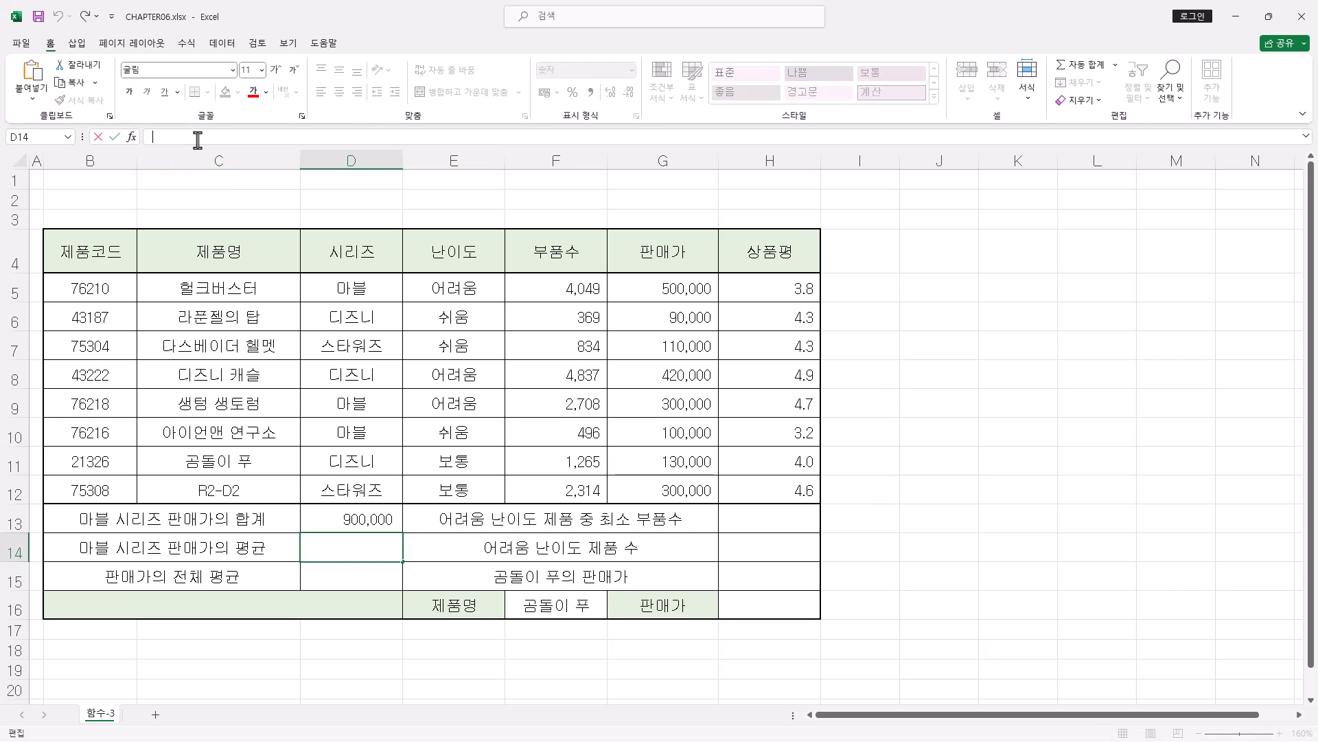
double_click(372, 556)
text(=)
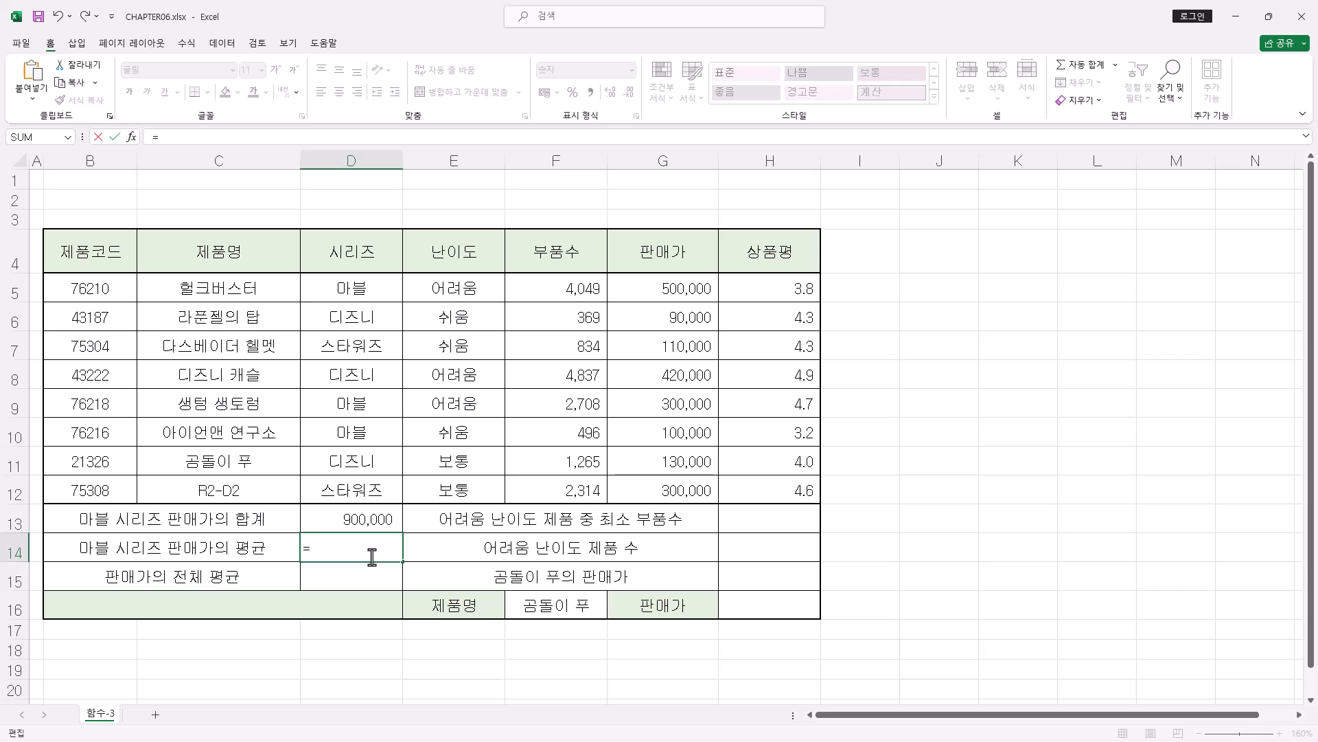
key(Escape)
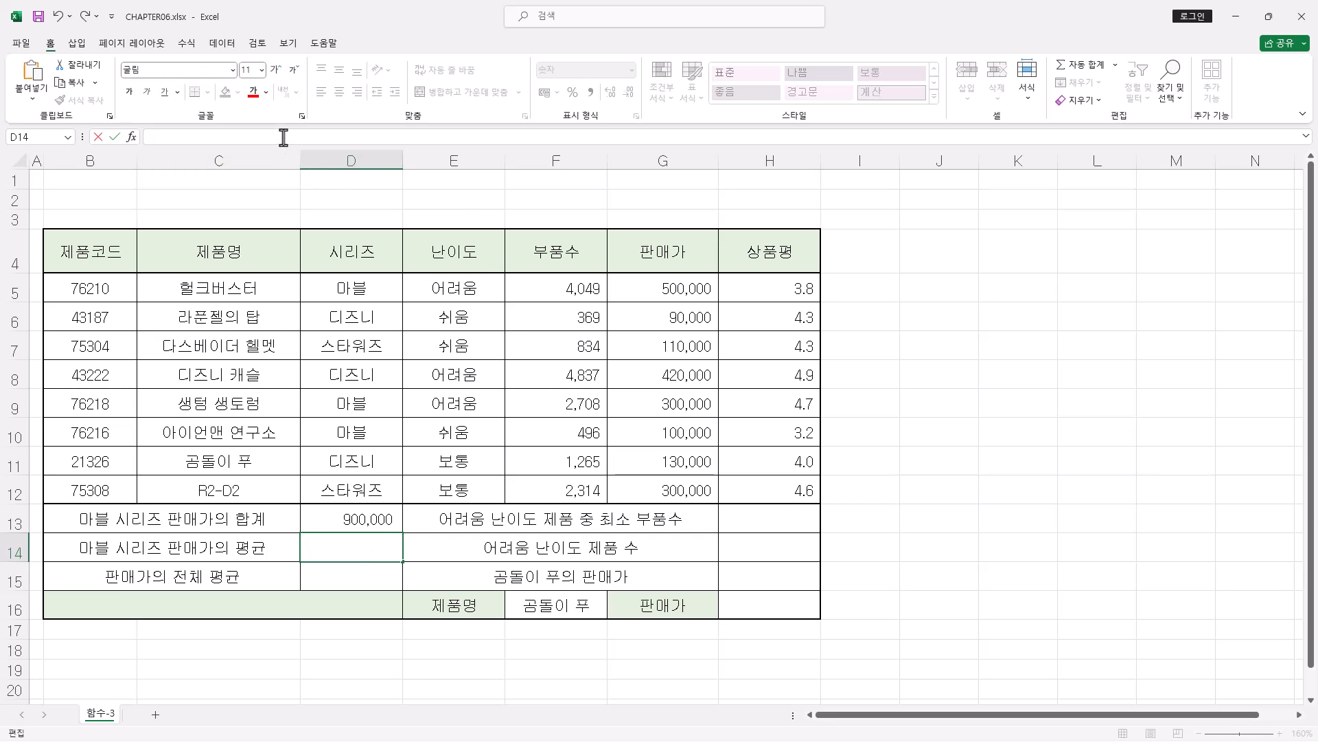
text(=dav)
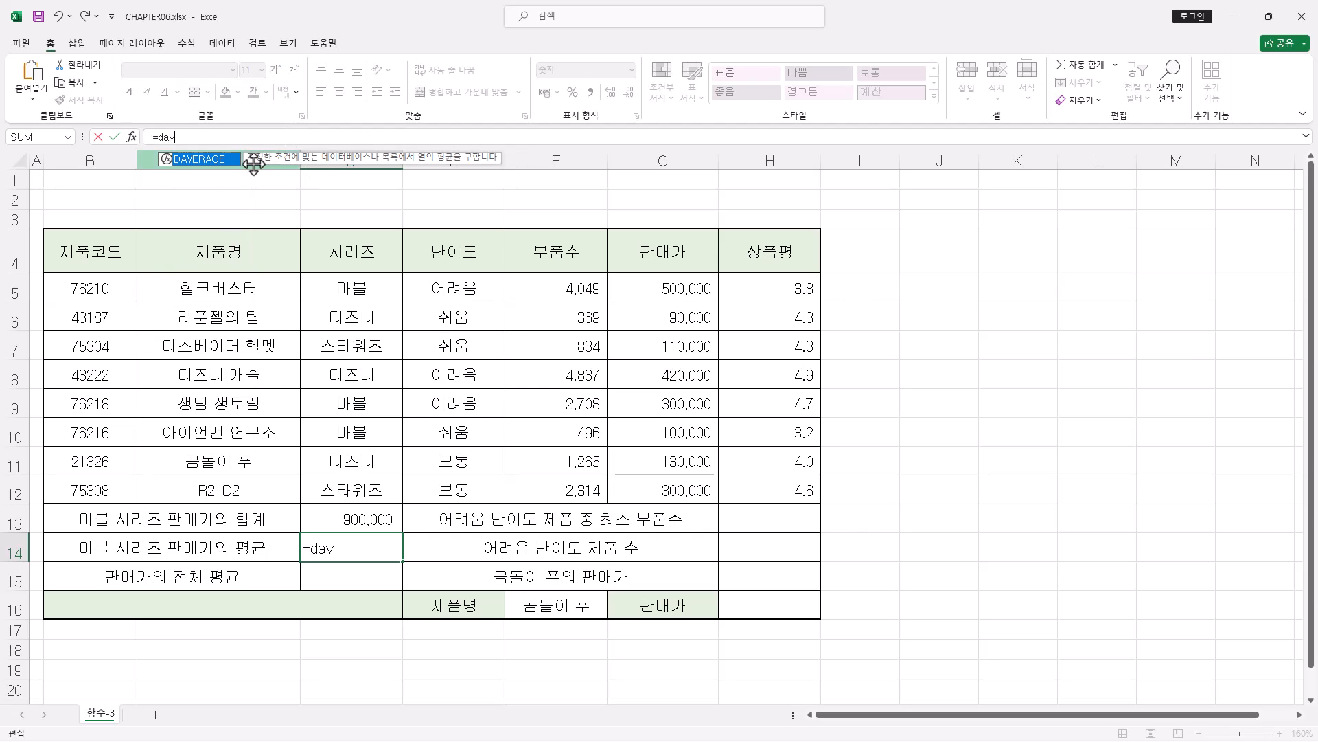
key(Tab)
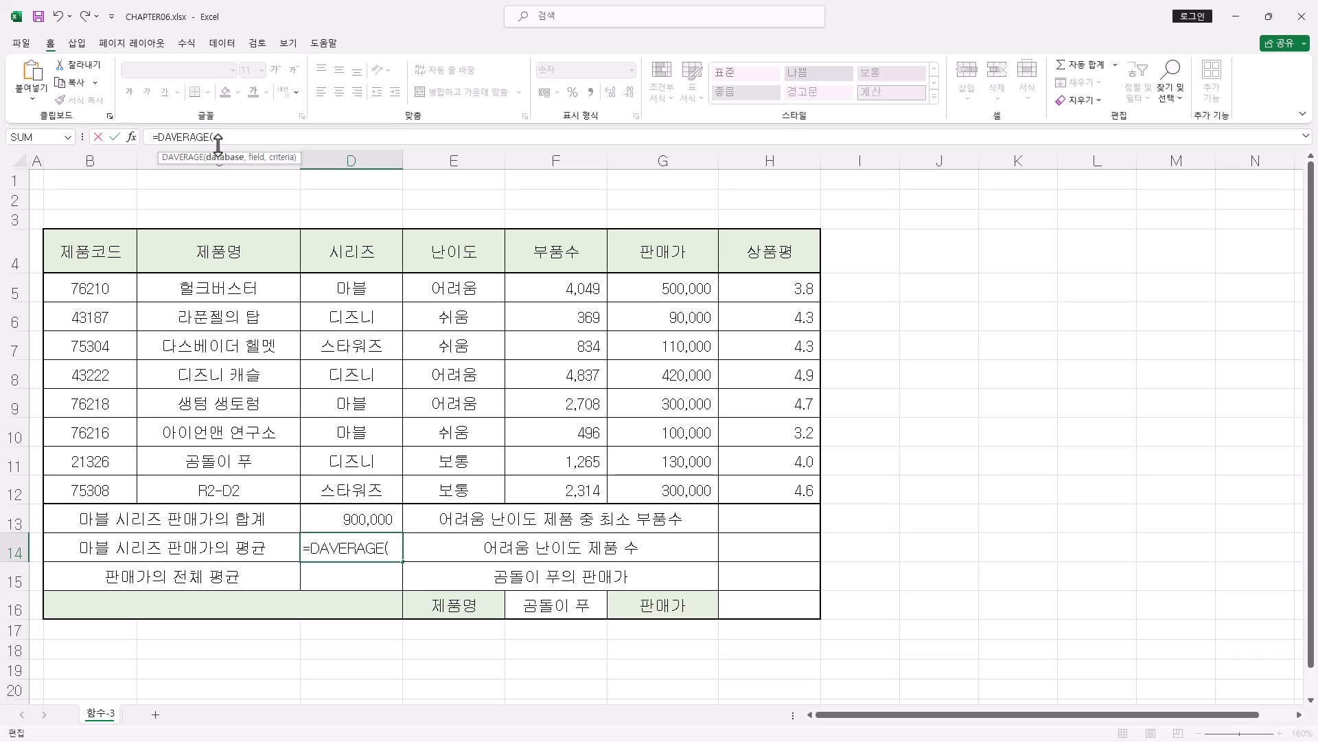
click(131, 140)
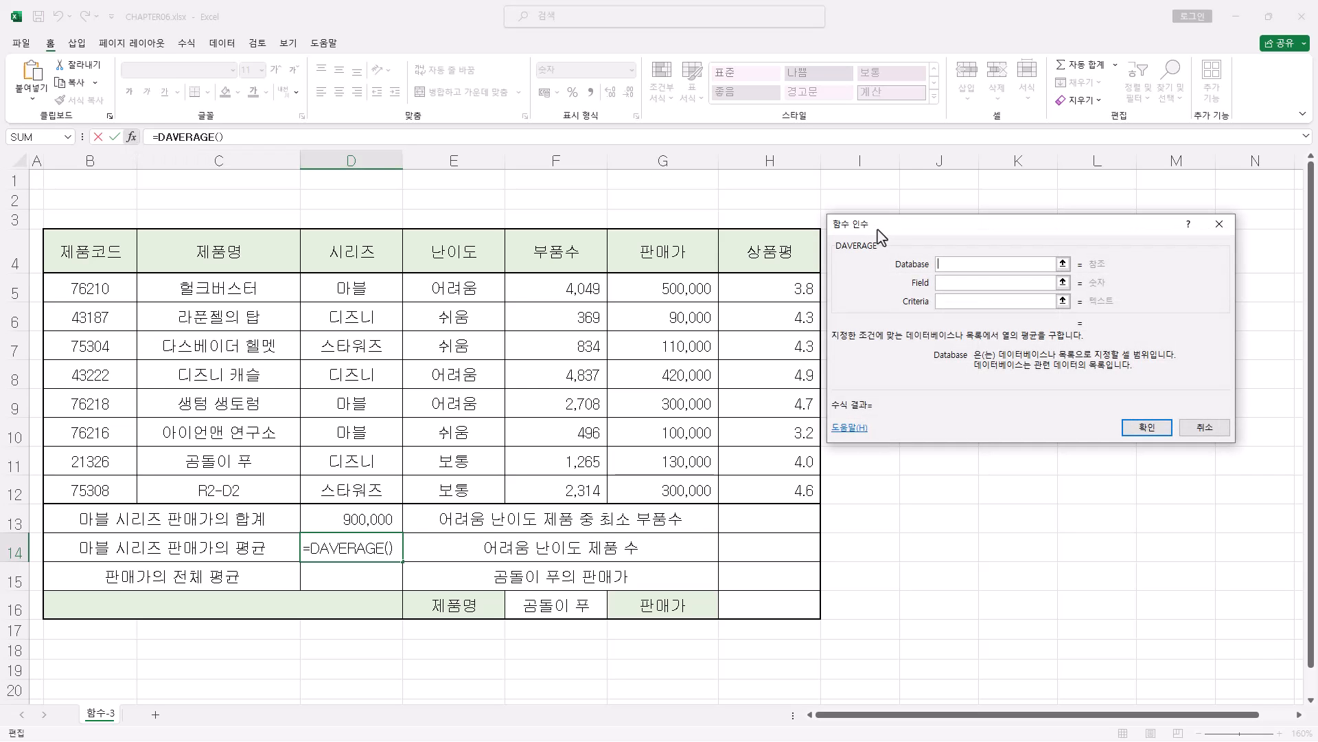
- Set the DAVERAGE database to the product table B4:H12 and the field to column number 6
drag(910, 231, 850, 227)
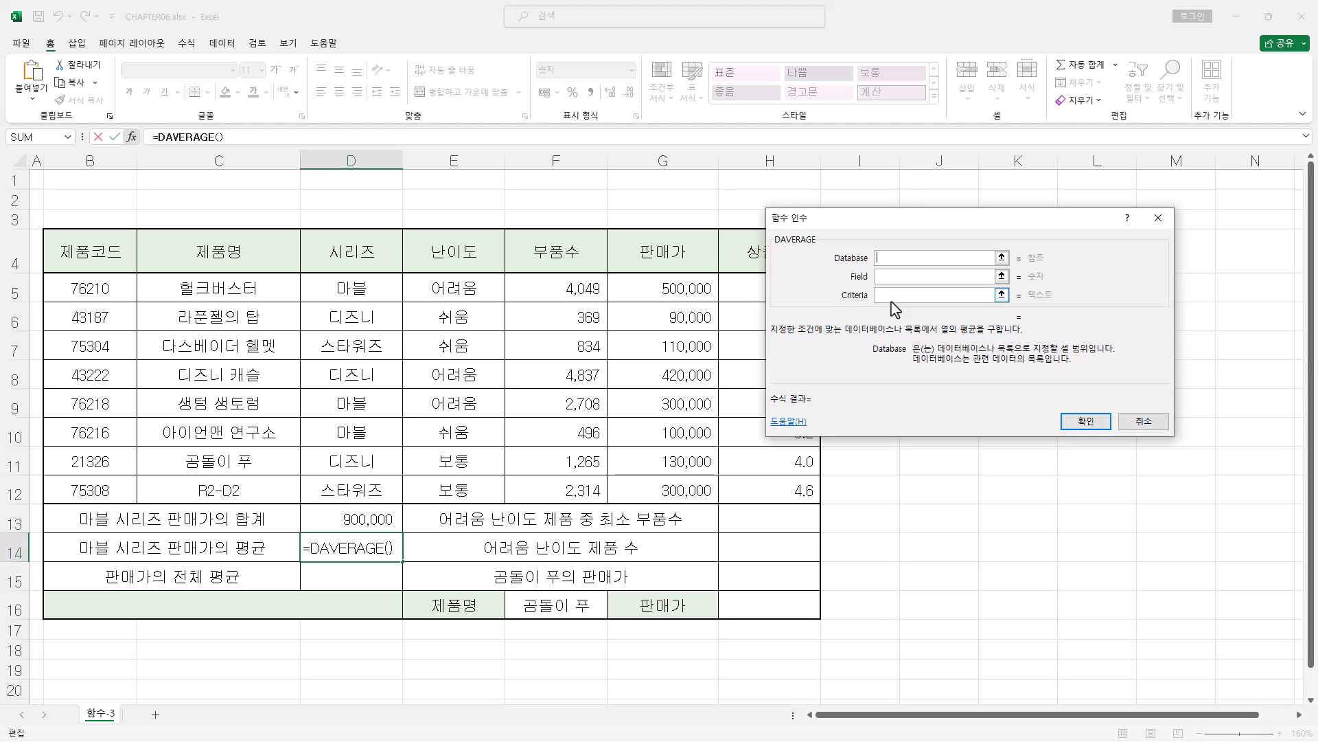
drag(919, 225, 972, 217)
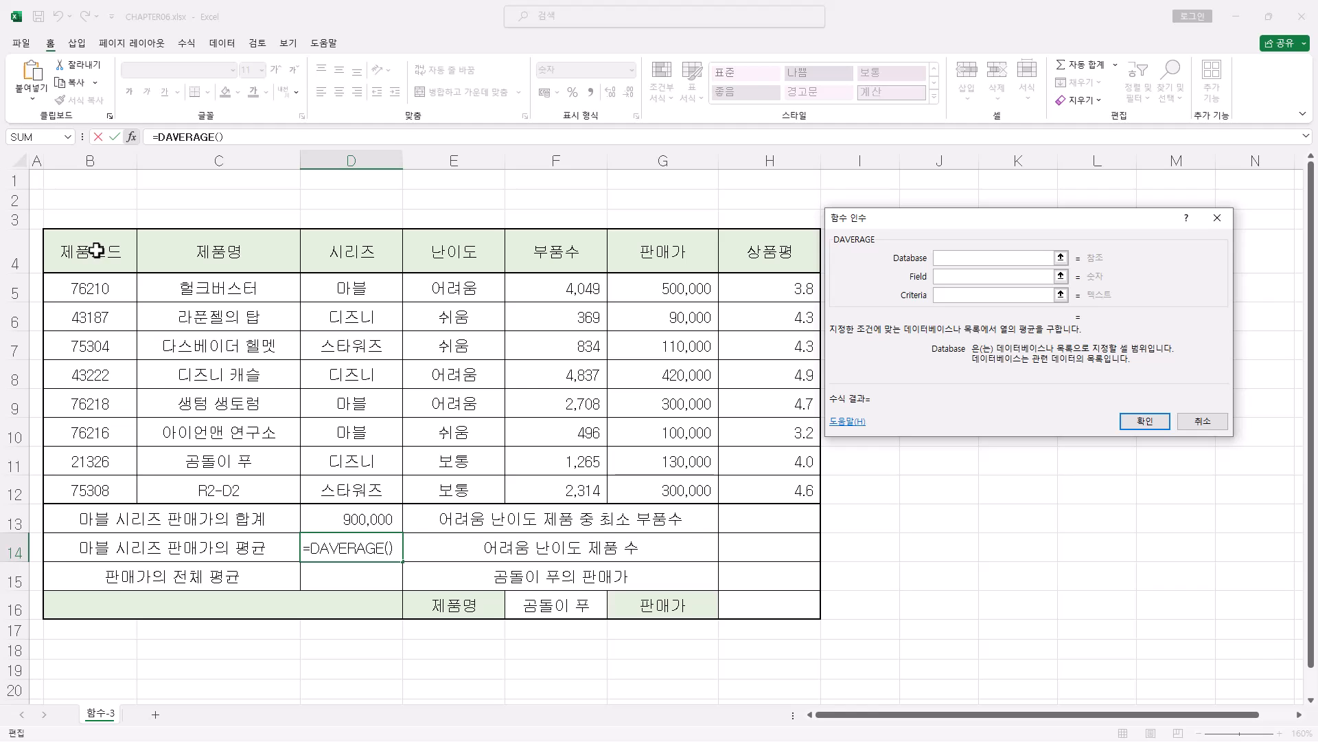
drag(85, 259, 735, 485)
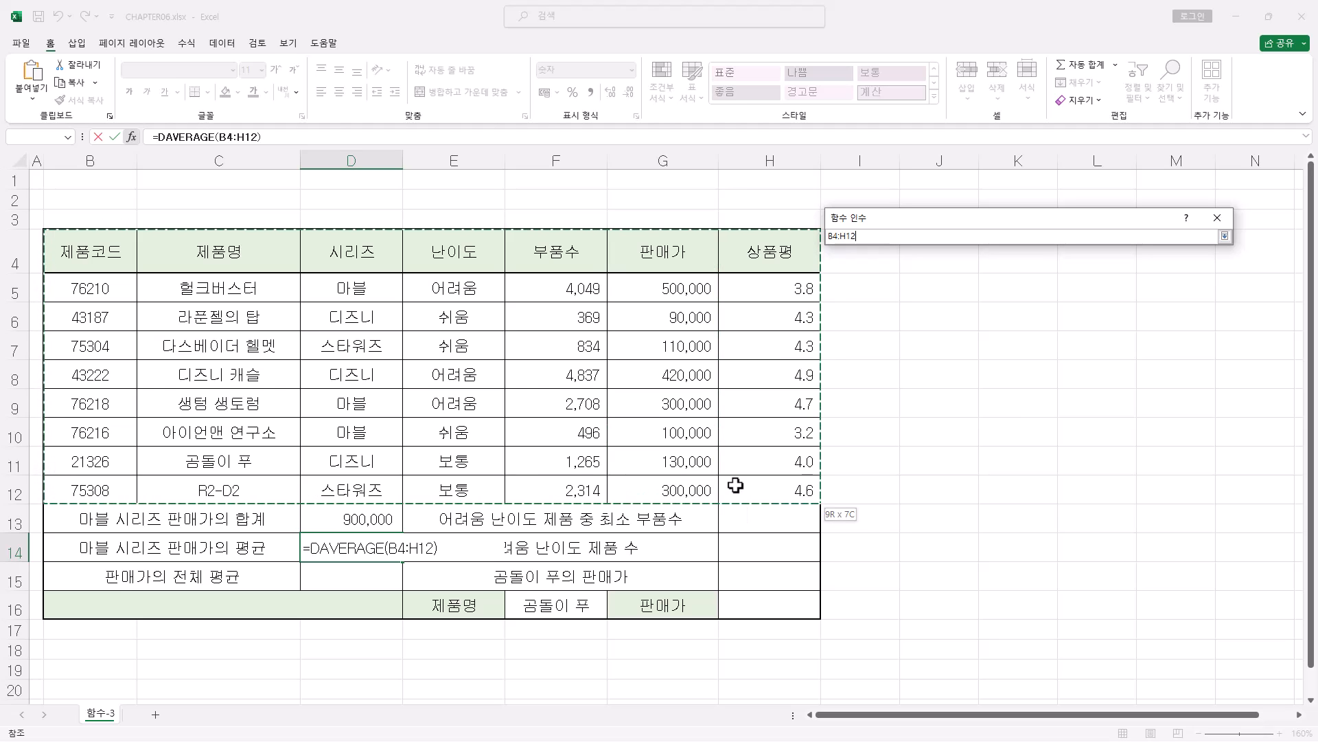
drag(735, 485, 738, 485)
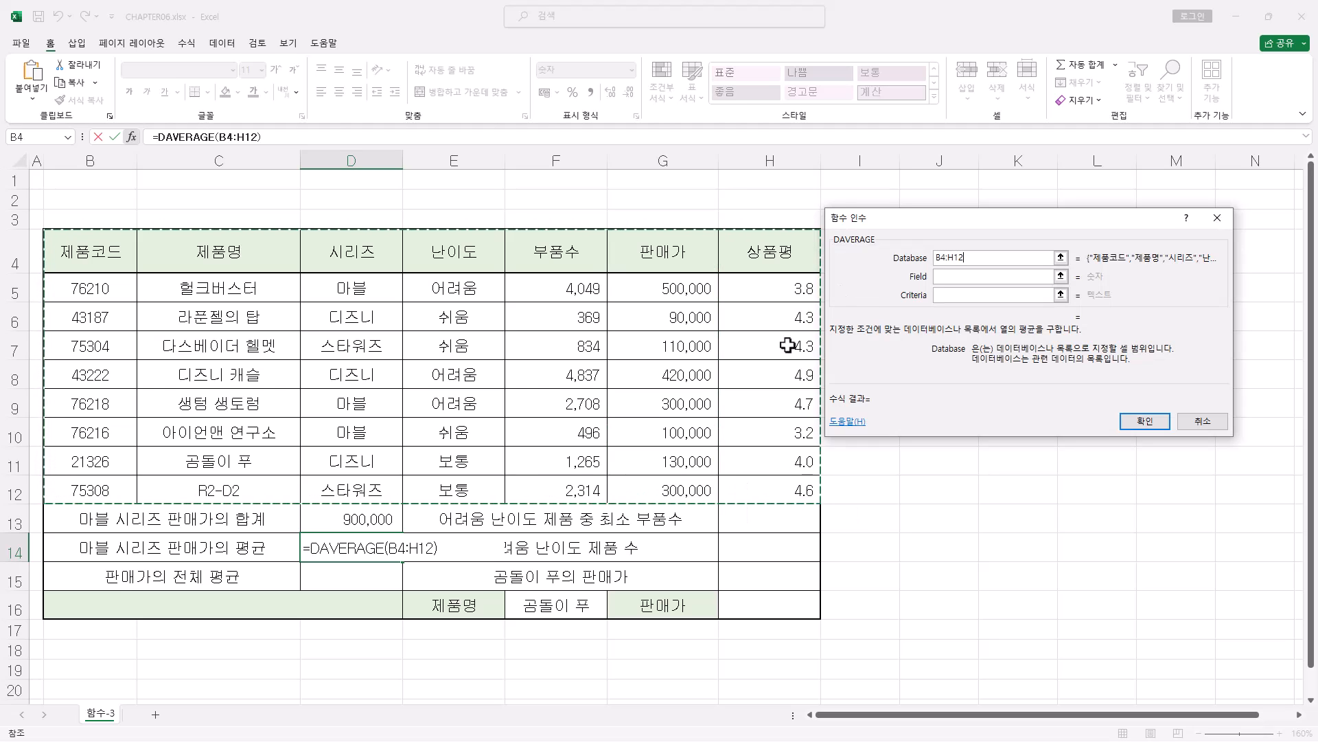
click(954, 277)
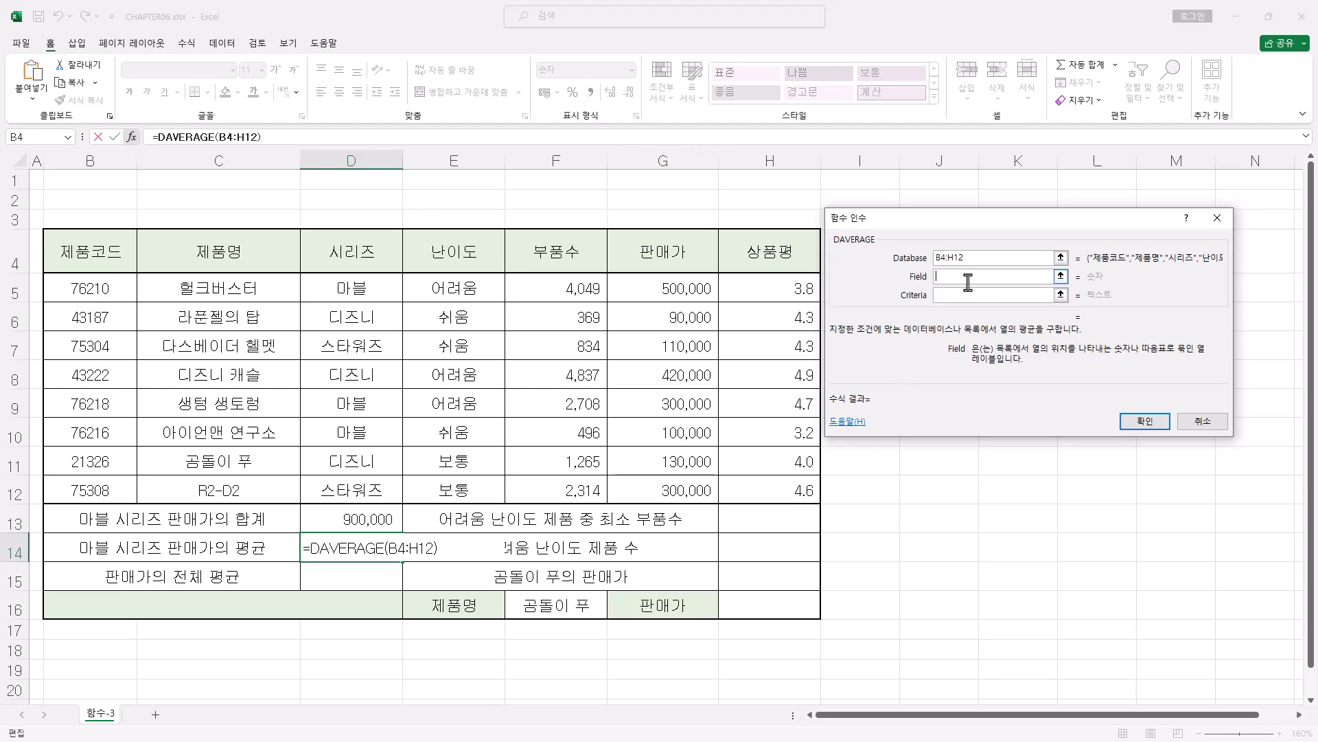
text(6)
key(Tab)
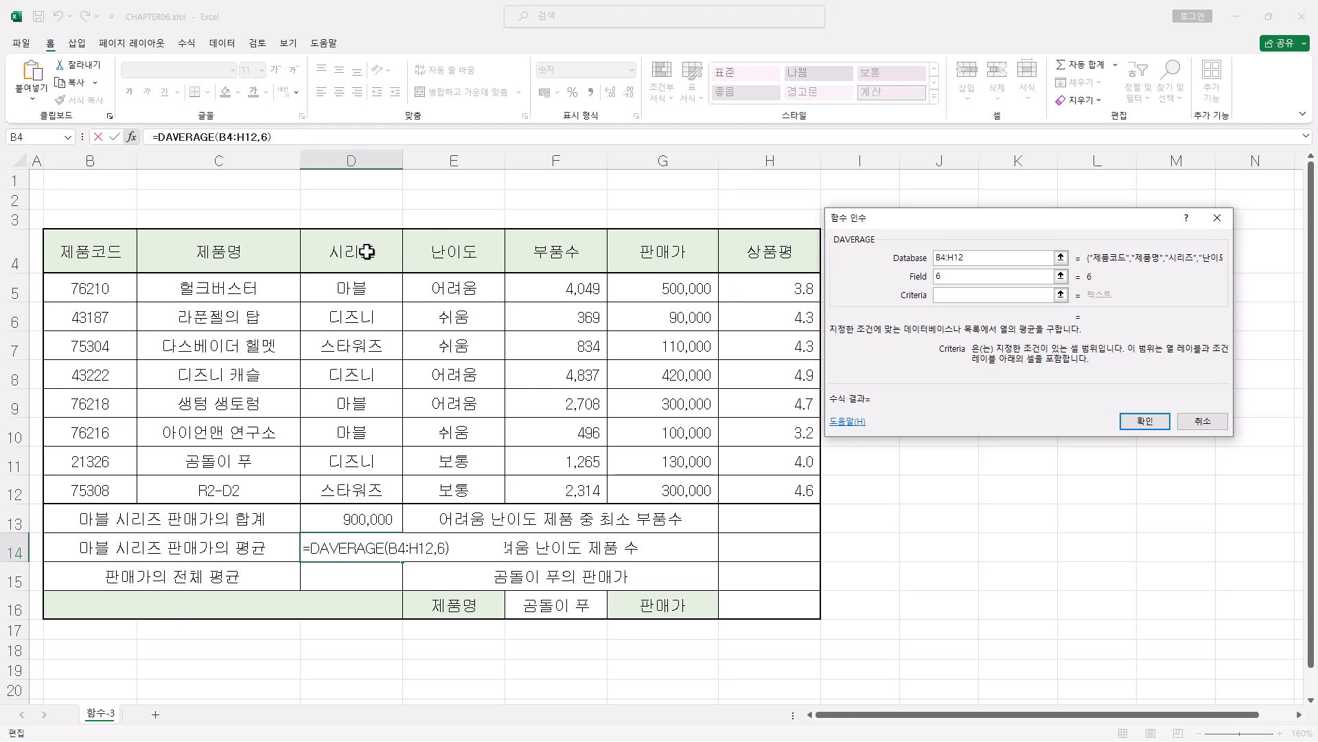
- Set the DAVERAGE criteria to D4:D5, accept the formula, and apply the comma style to D14
drag(368, 251, 355, 286)
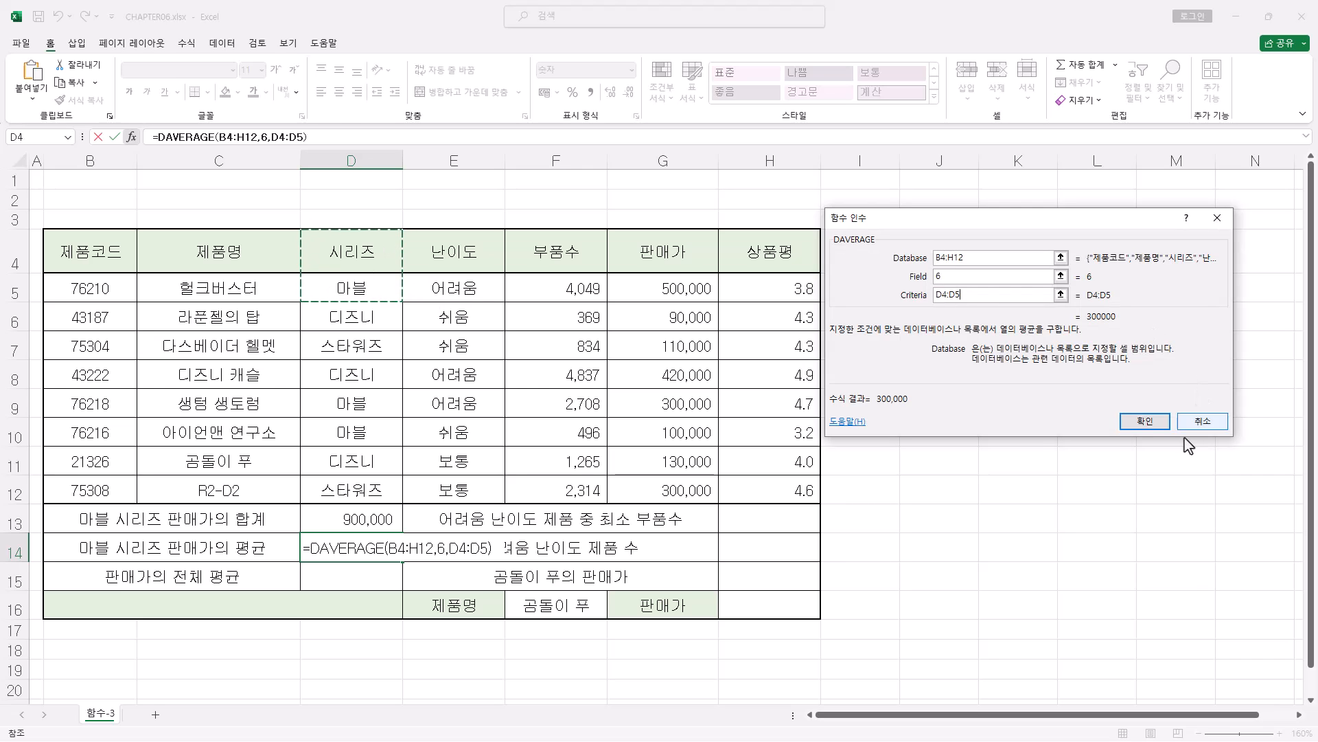
click(1143, 427)
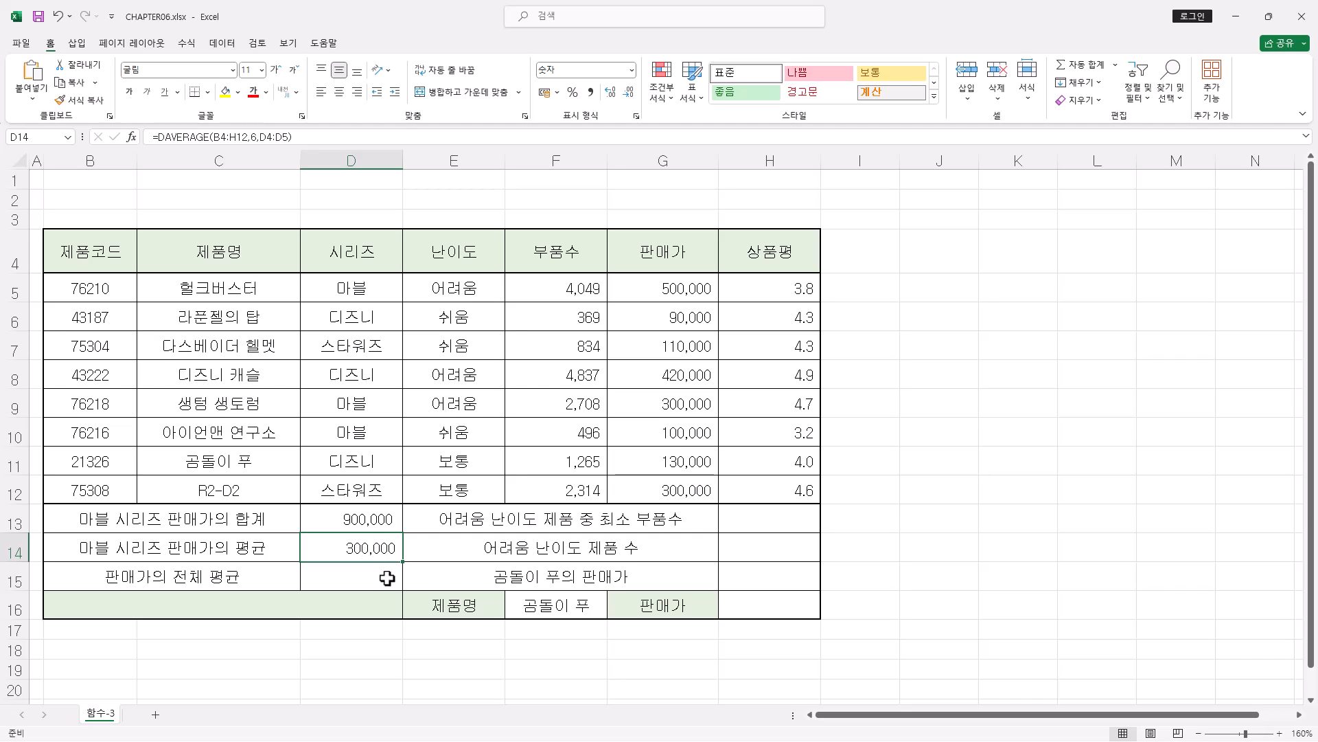
click(377, 521)
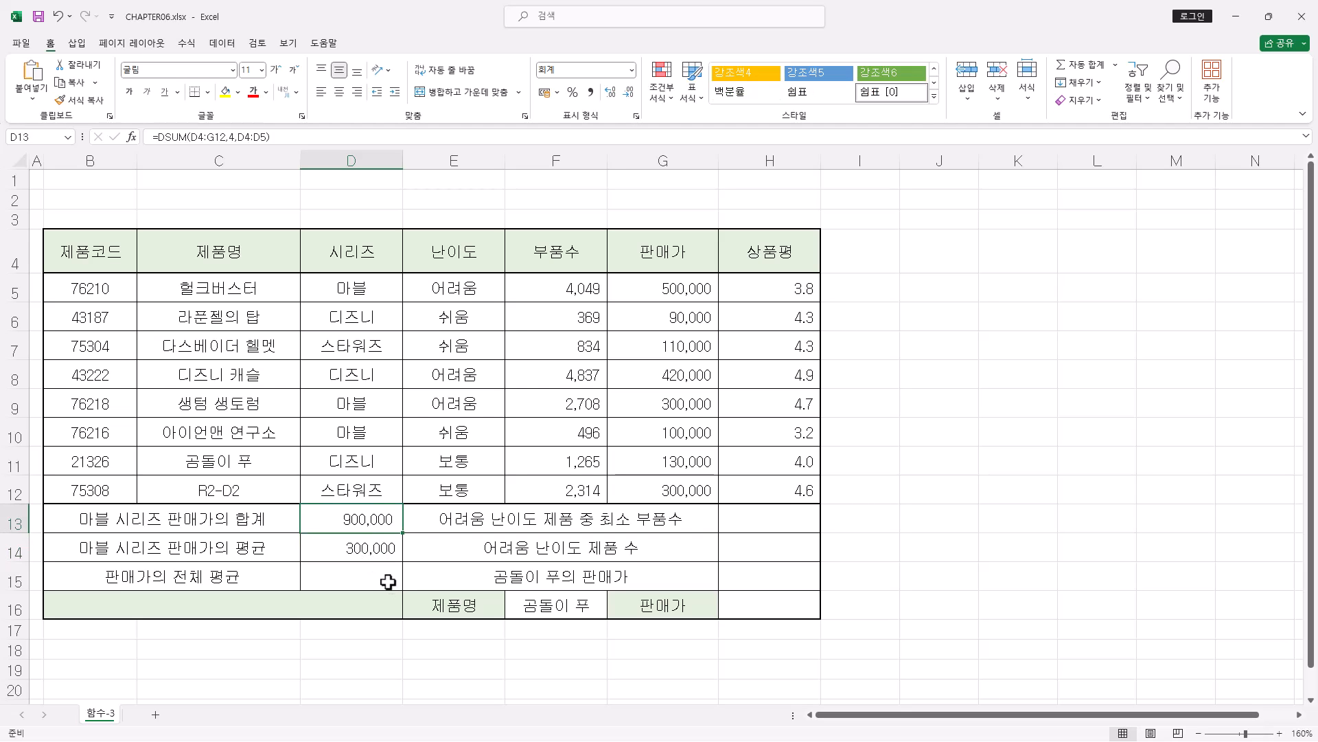
click(377, 549)
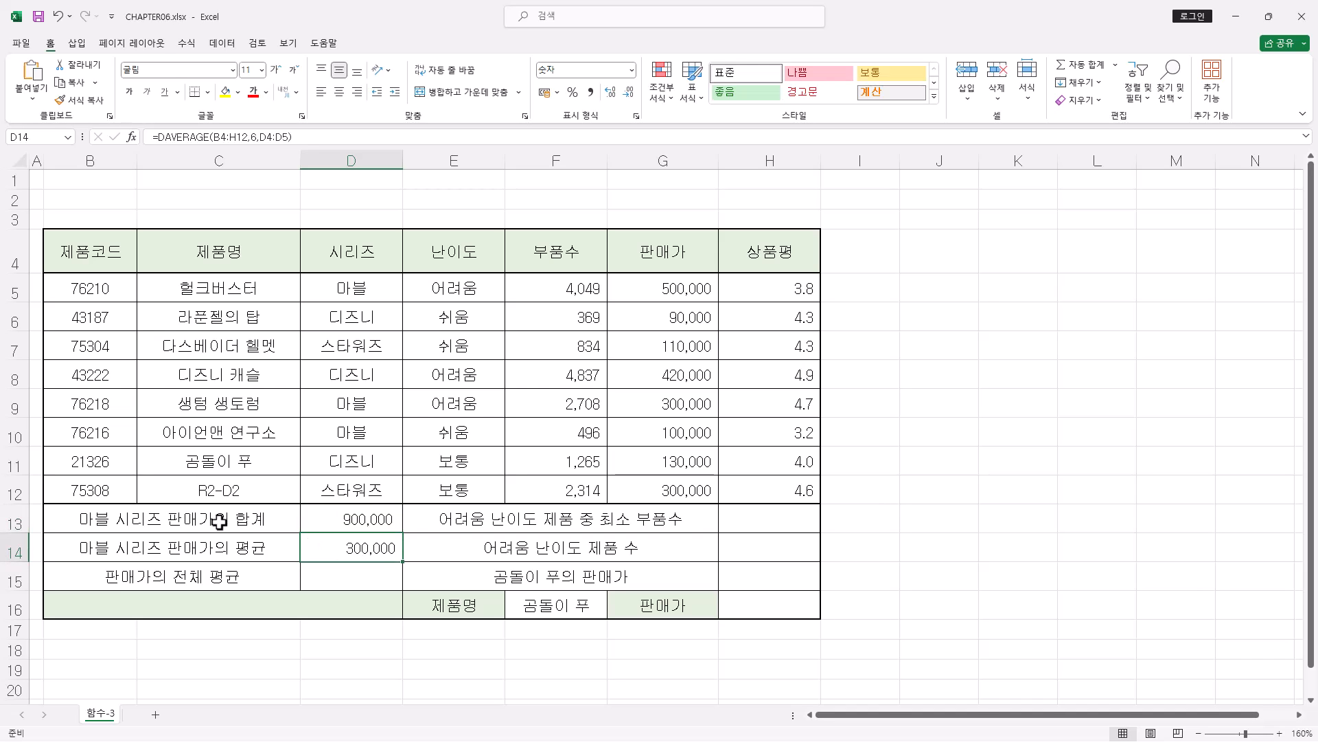
click(592, 98)
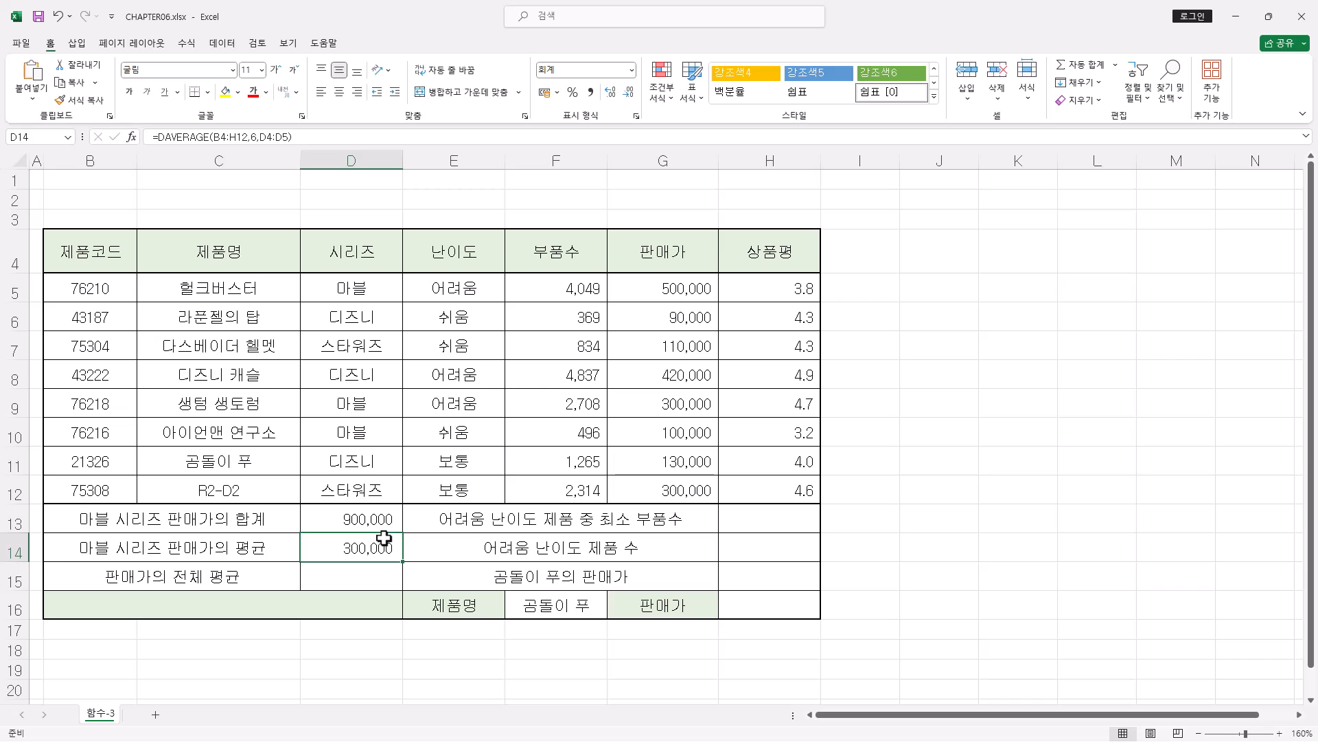
- Compare the formulas and number display of the 마블 series total in D13 and the average in D14
click(370, 525)
click(386, 546)
click(382, 521)
click(387, 544)
click(383, 521)
click(383, 545)
click(383, 517)
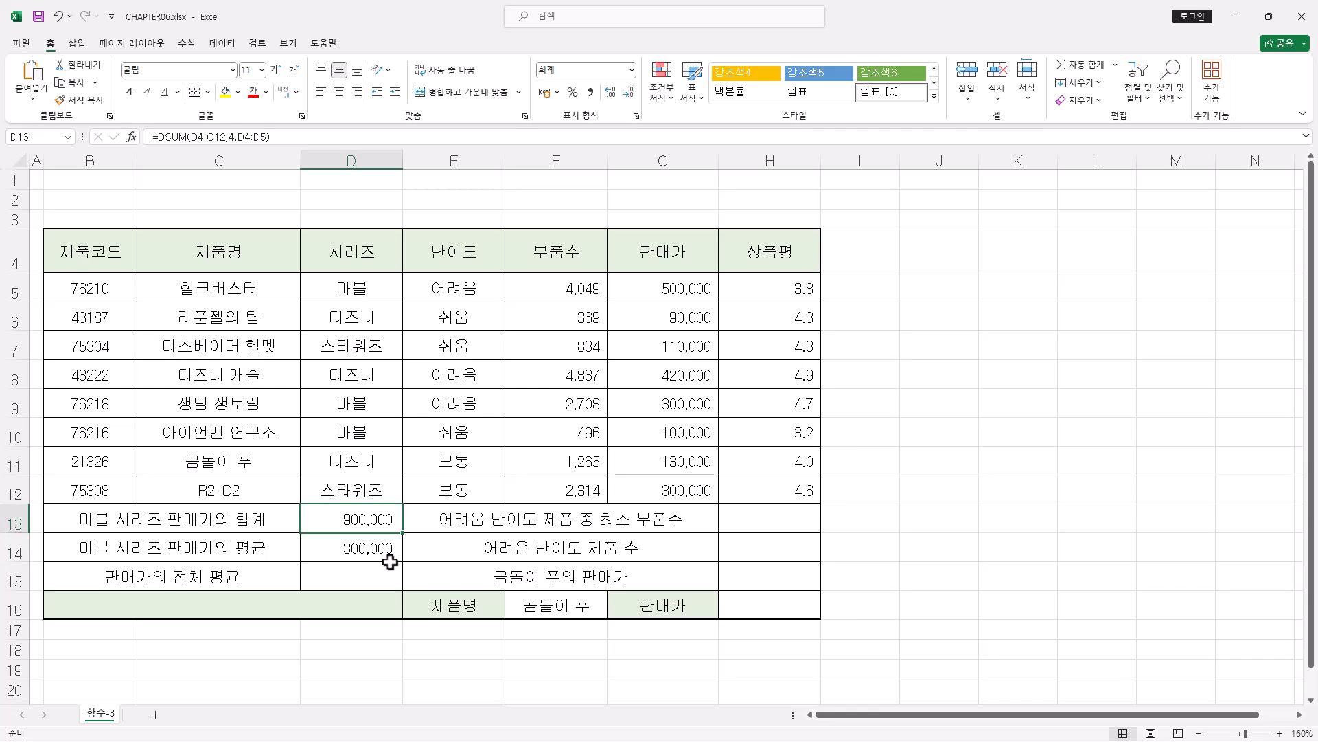
click(394, 543)
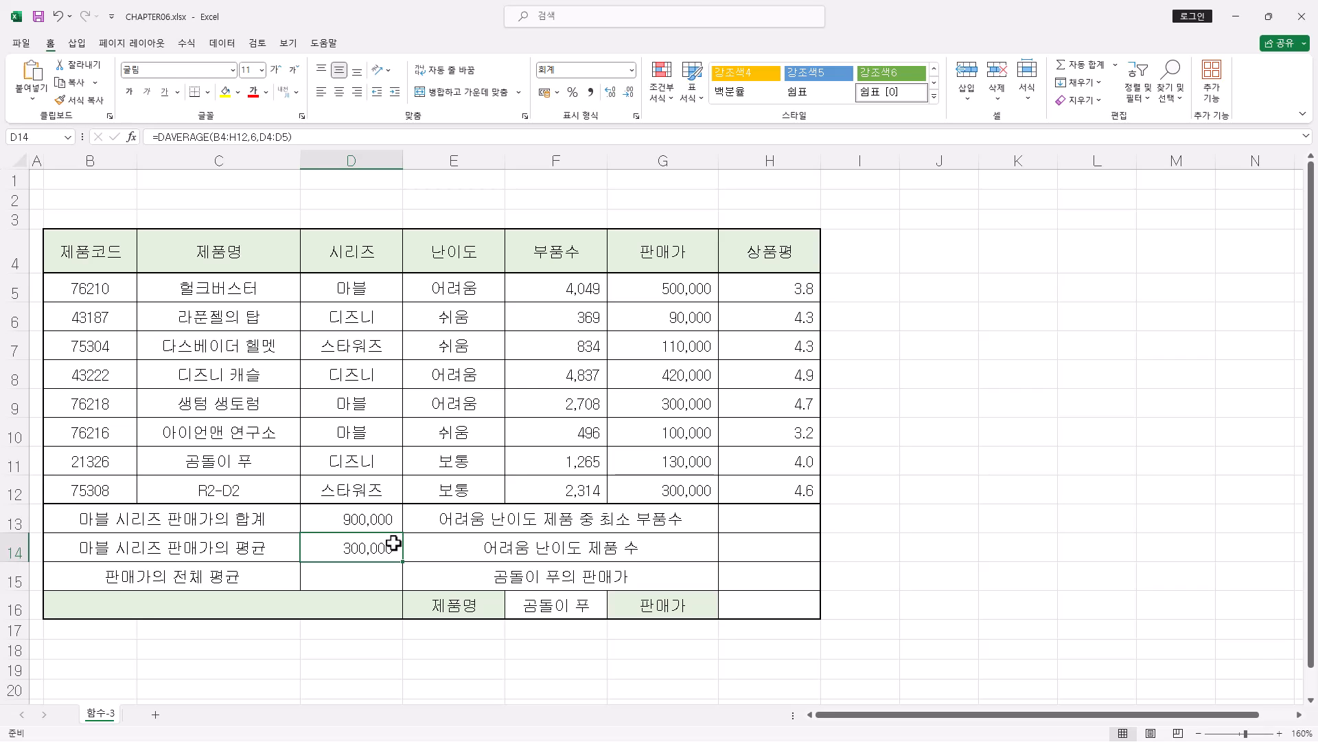
- Start an AVERAGE formula in cell D15 and open its function arguments, placing the dialog clear of the 판매가 column
click(380, 579)
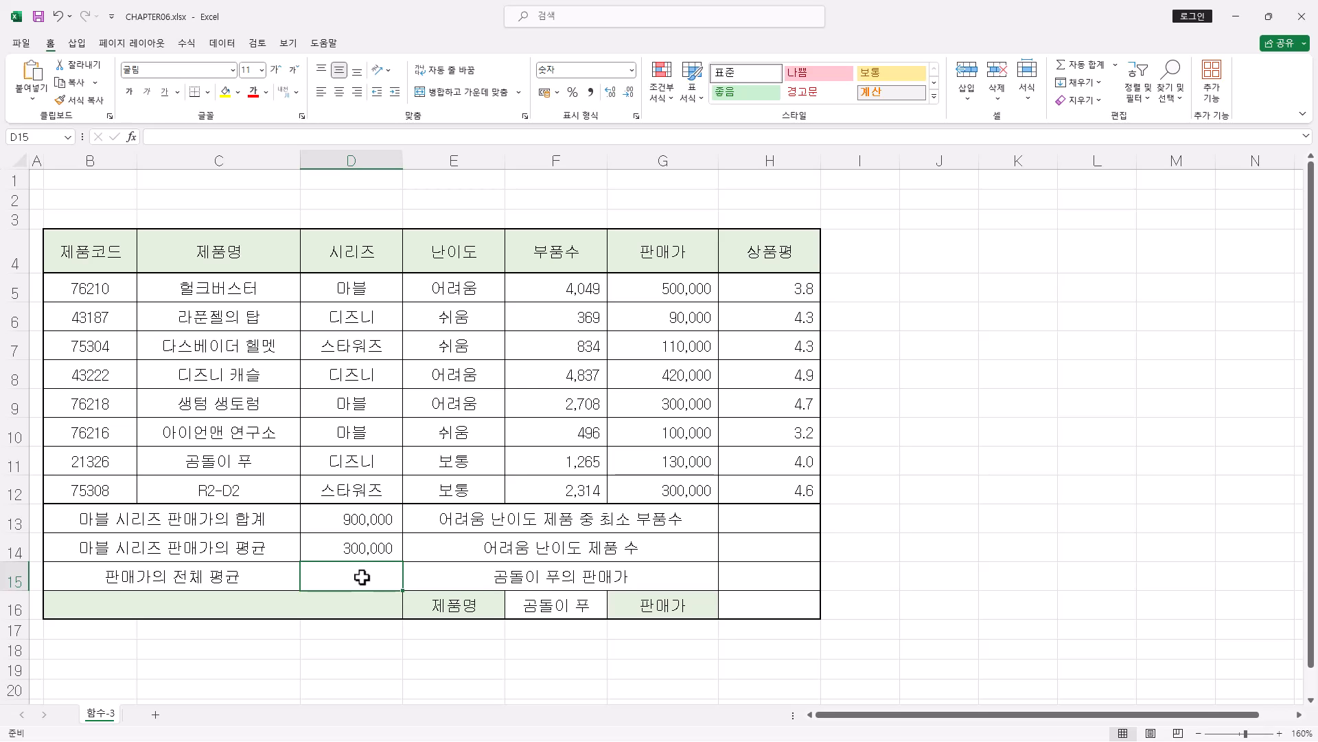
click(200, 140)
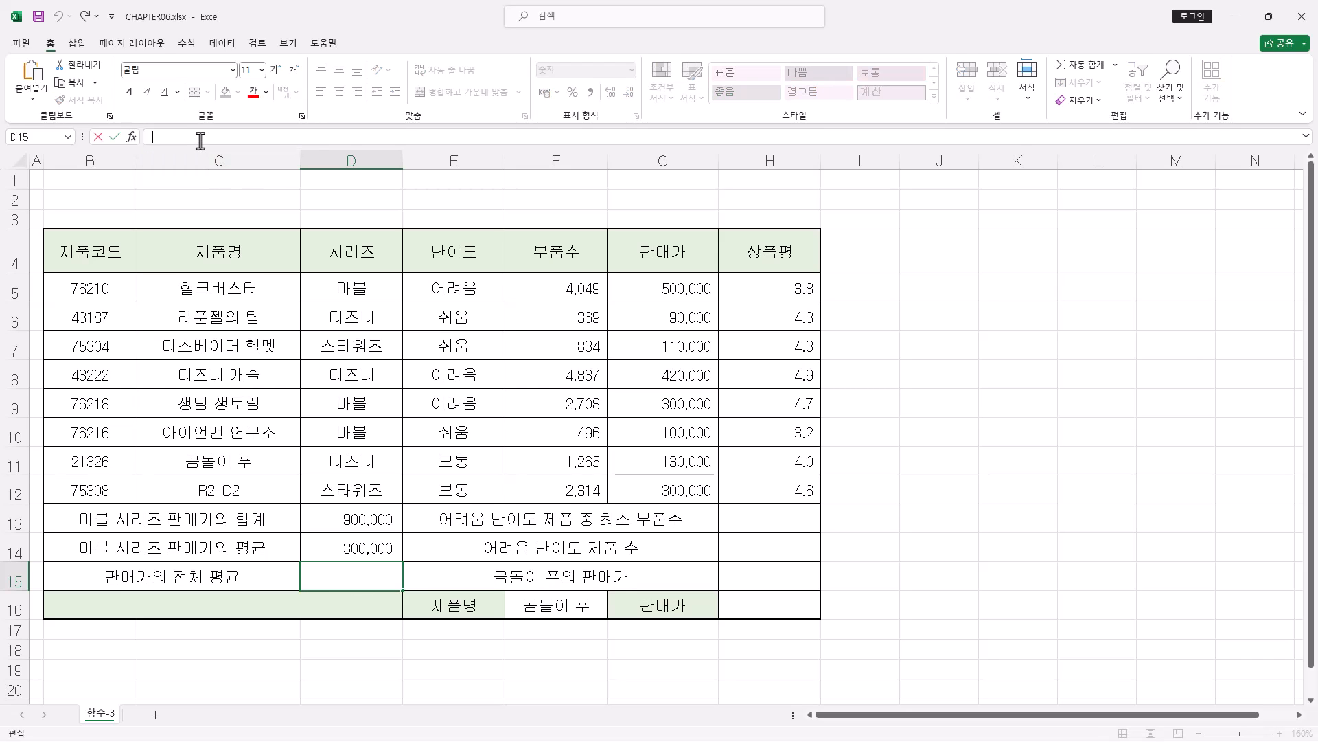
text(=av)
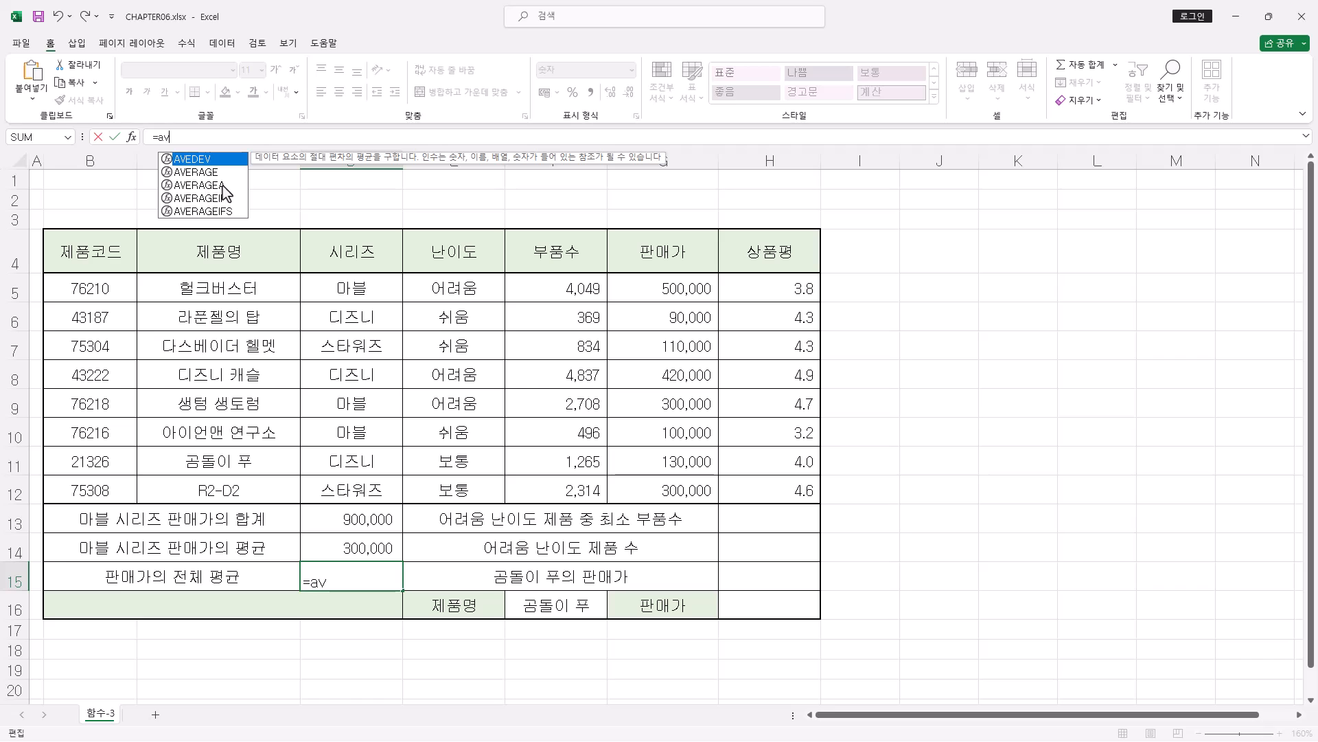
text(e)
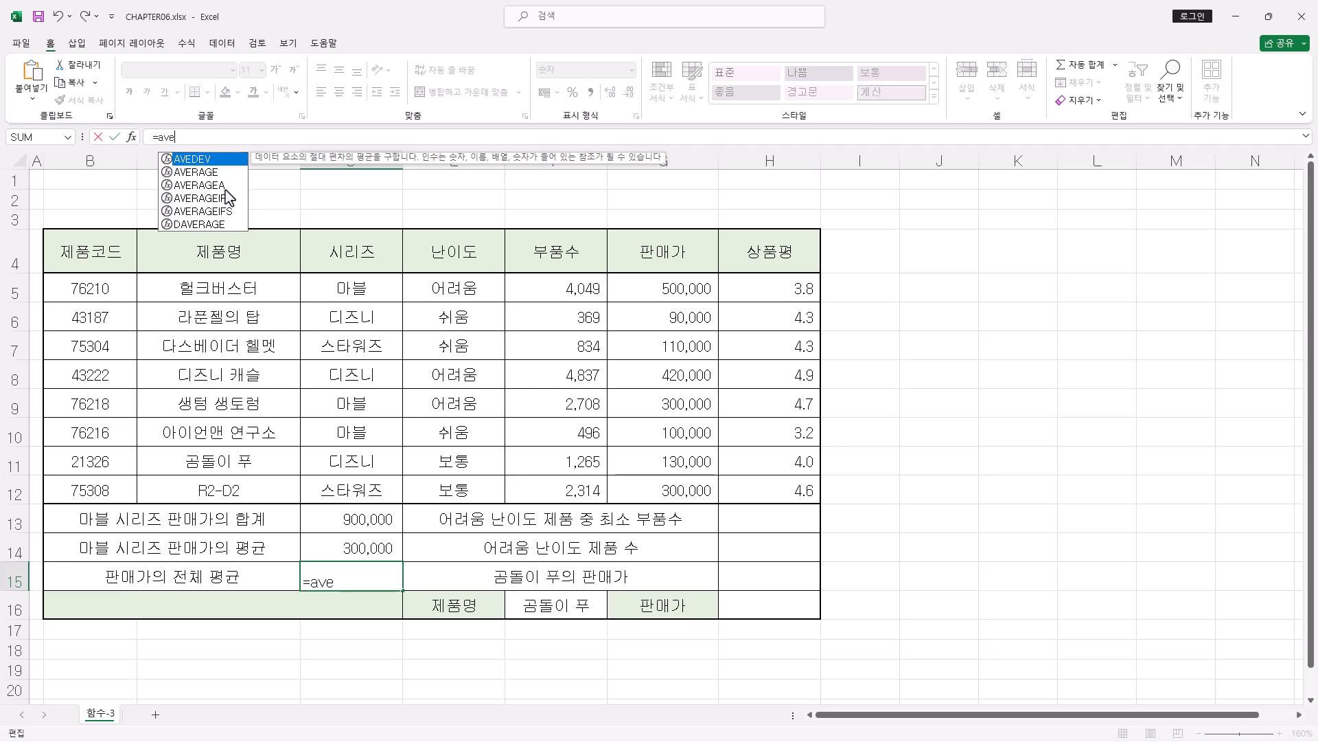
text(ra)
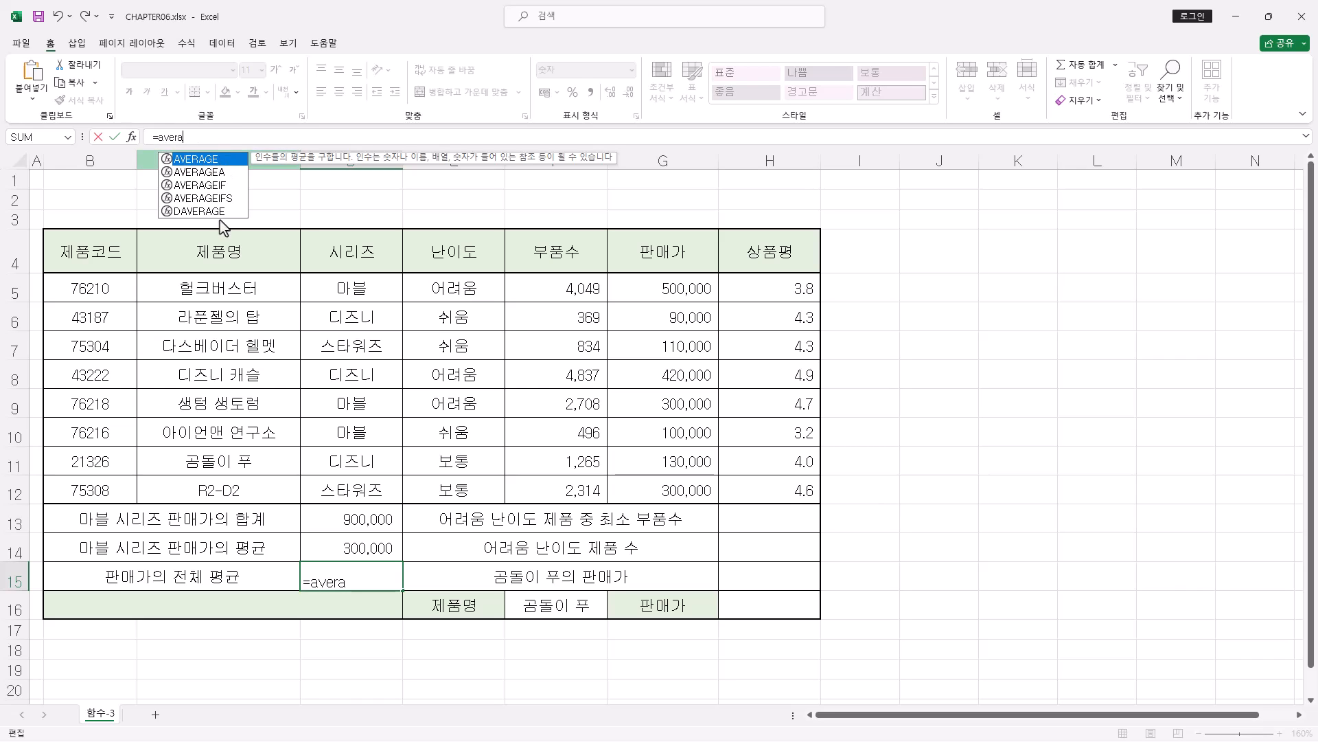
double_click(203, 159)
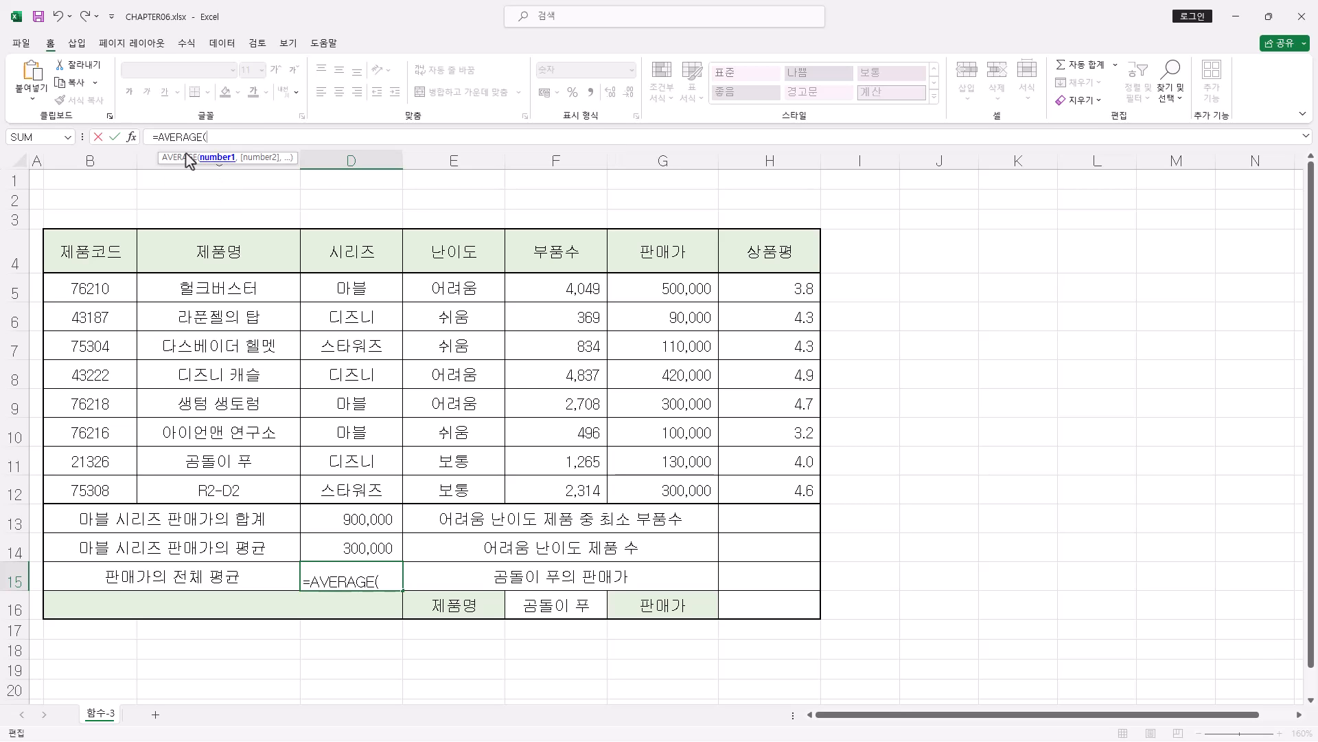
click(131, 136)
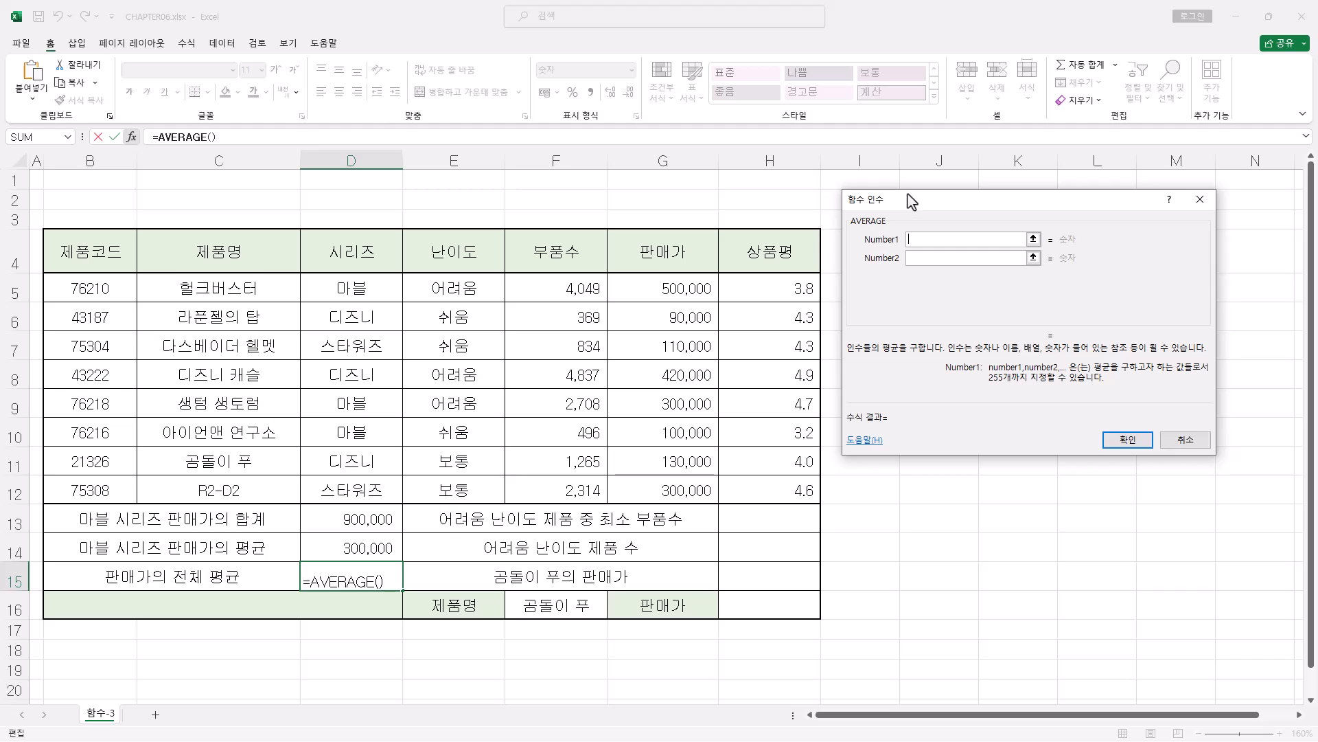
drag(879, 223, 698, 341)
mouse_move(742, 375)
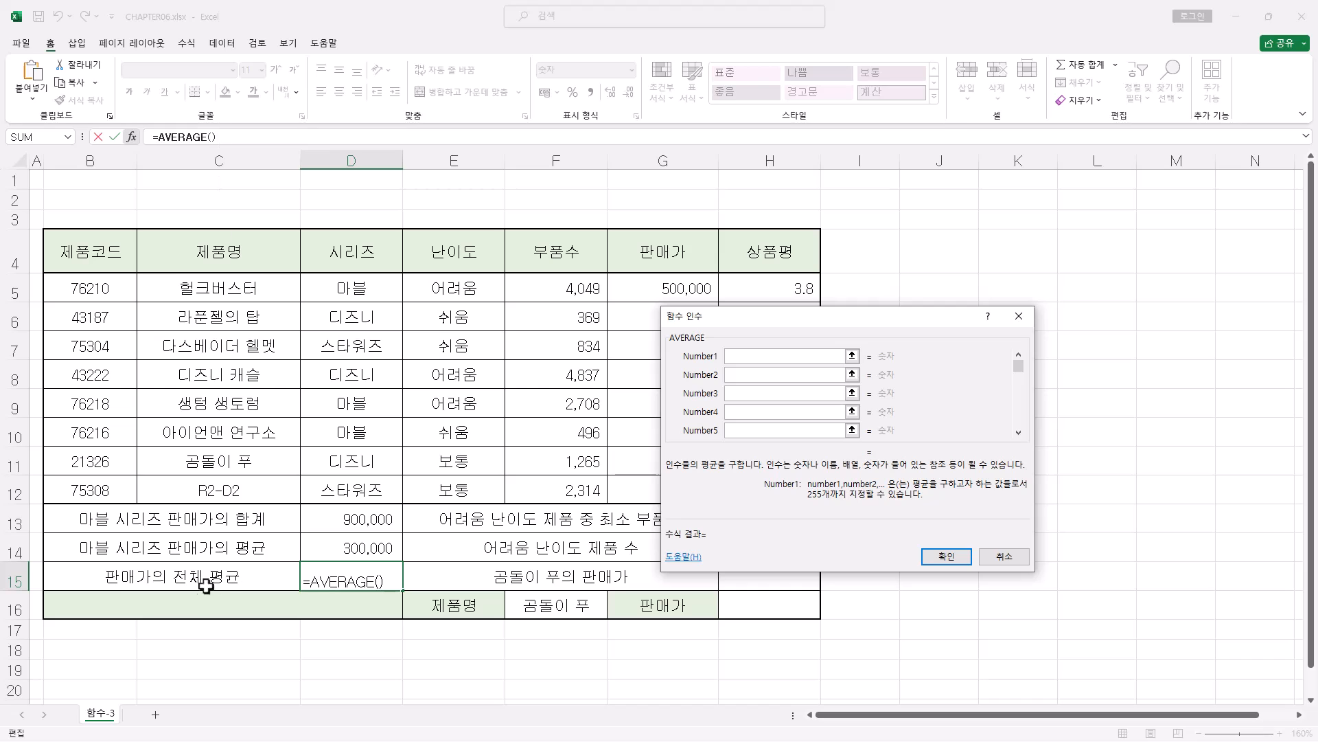
drag(838, 323, 977, 259)
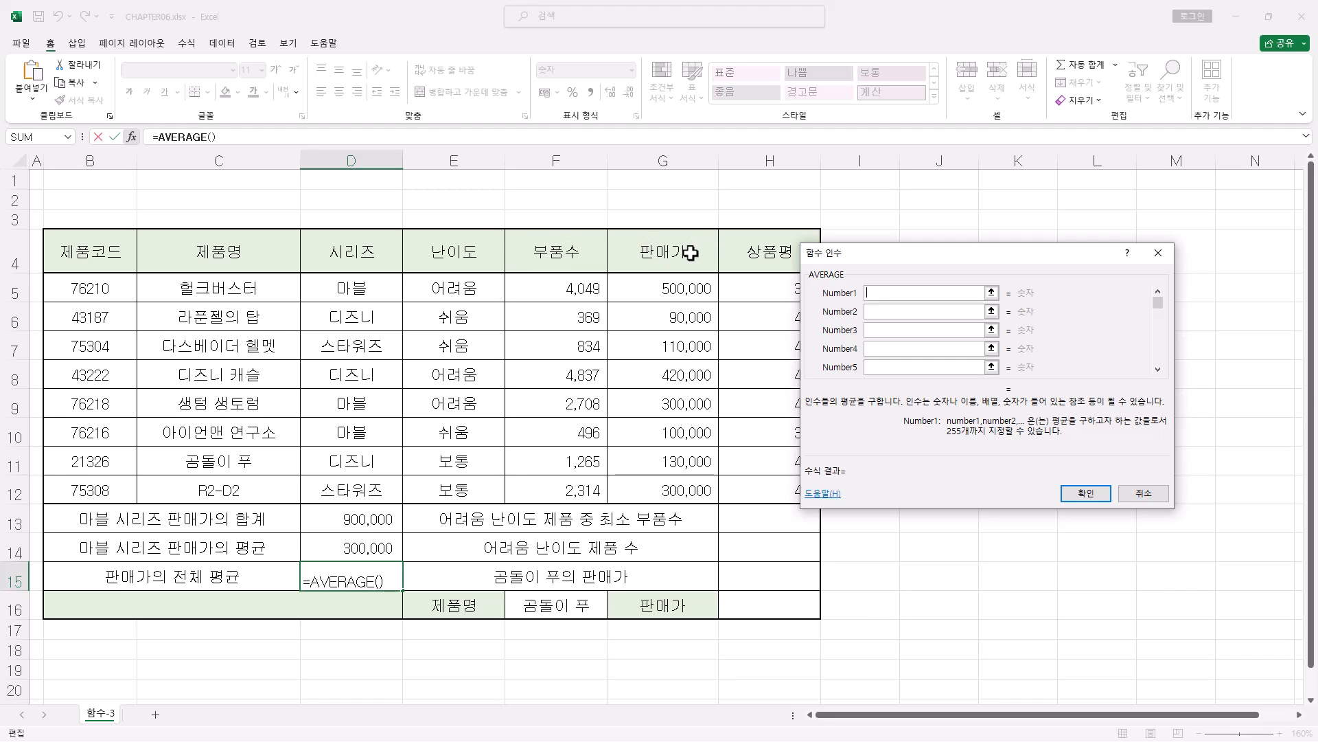
- Average the 판매가 range G5:G12 in the open AVERAGE arguments, accept the formula, and apply the comma style to D15
click(682, 291)
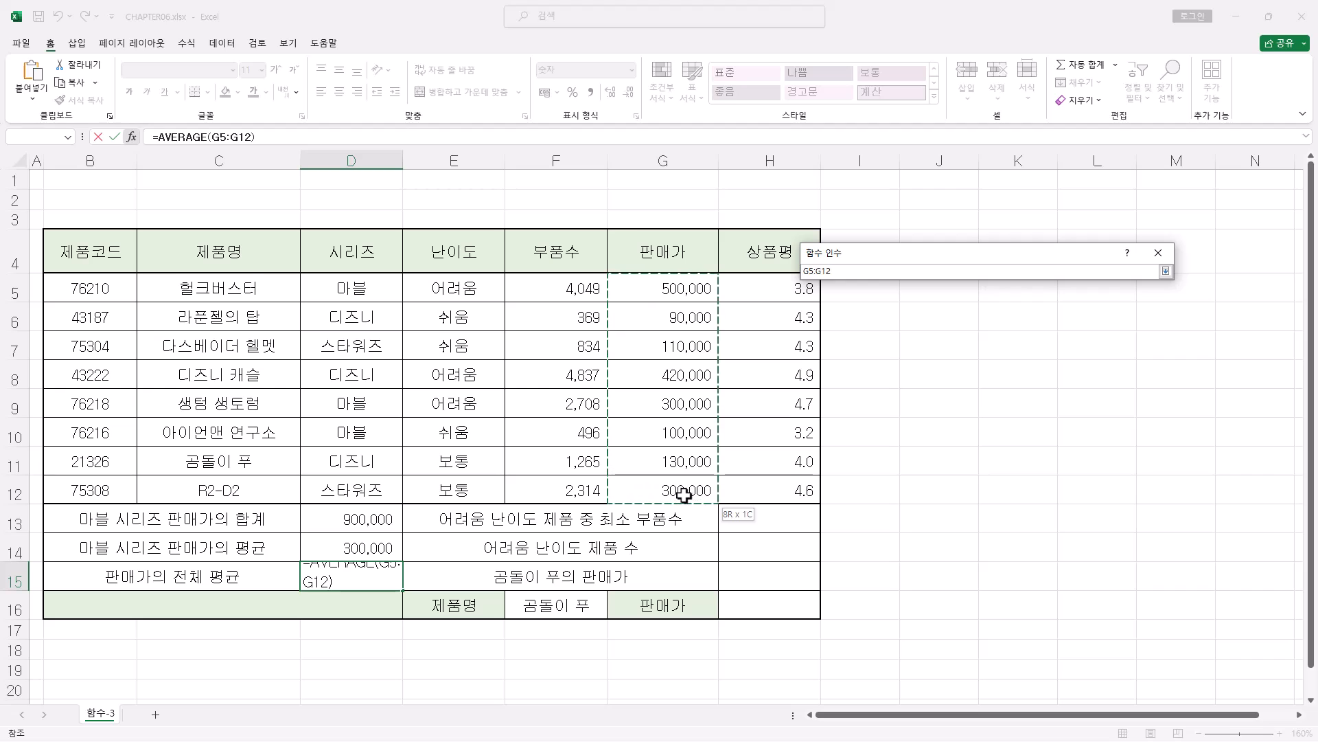
drag(684, 494, 685, 494)
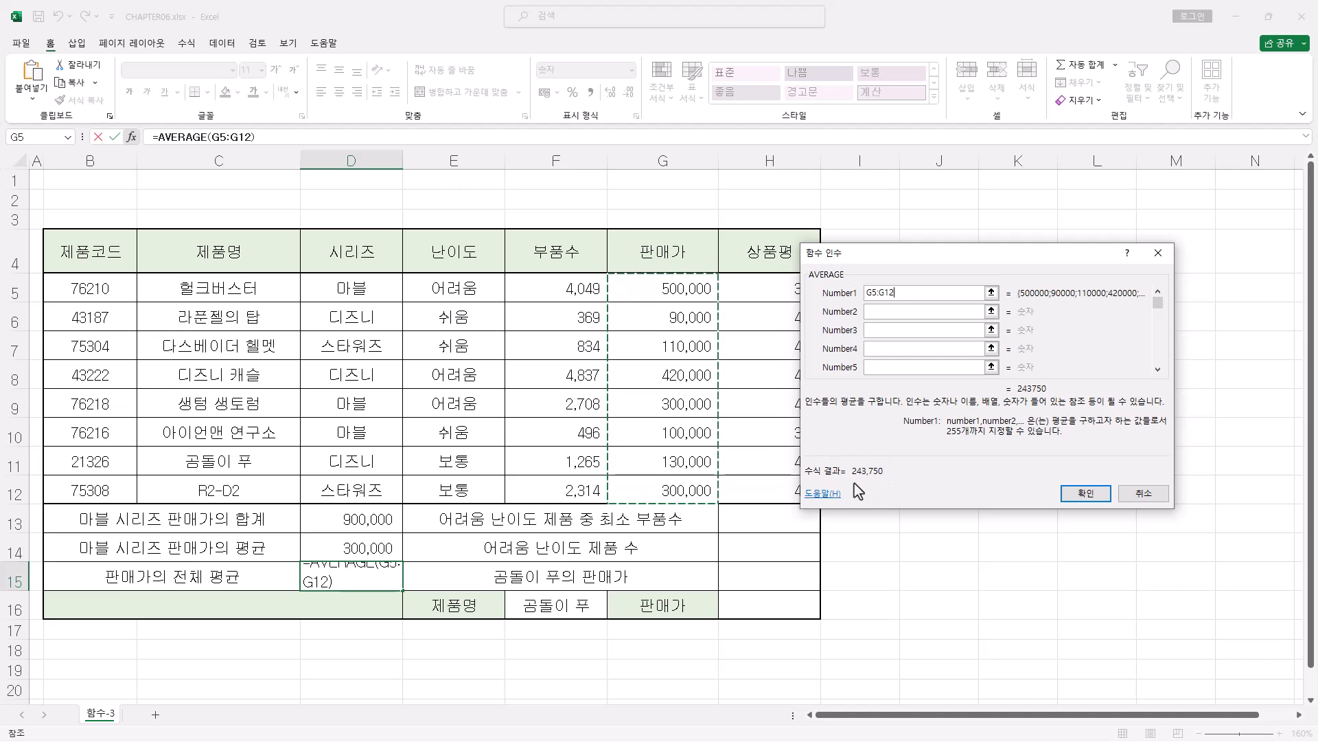
click(1091, 493)
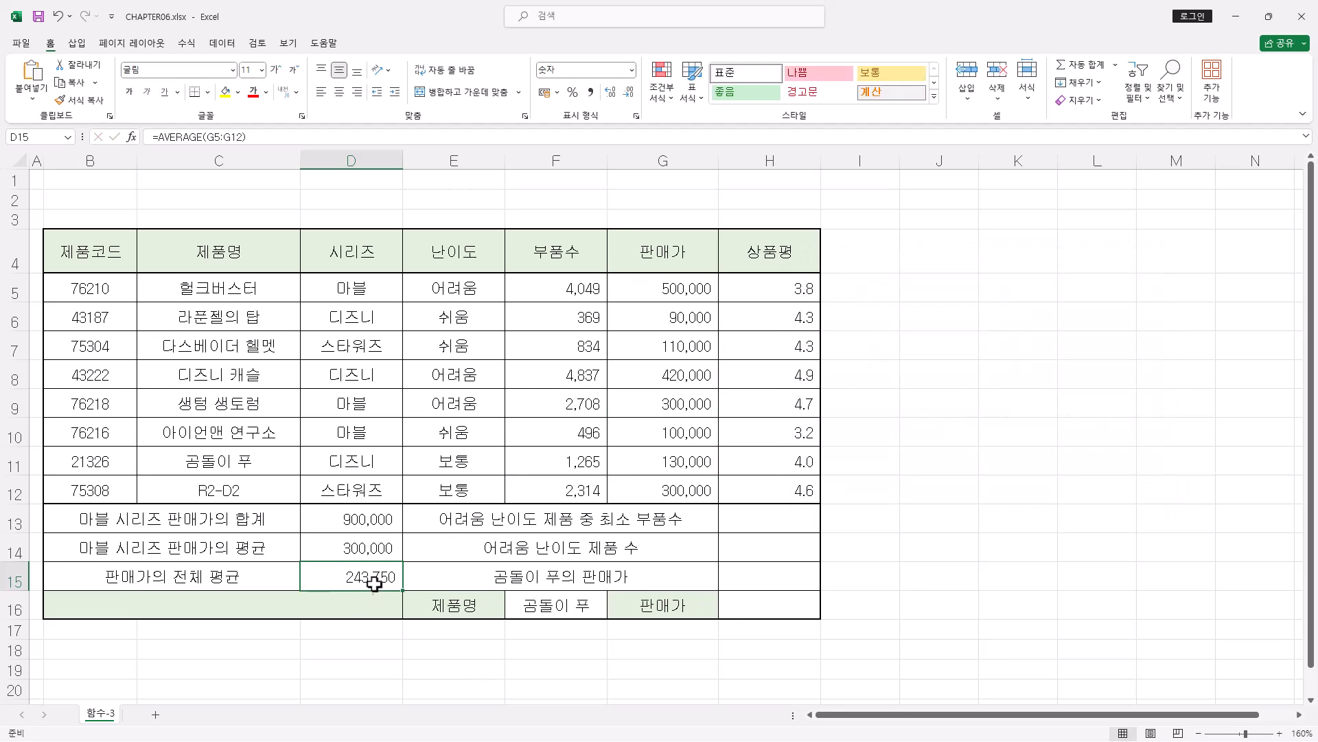
click(590, 92)
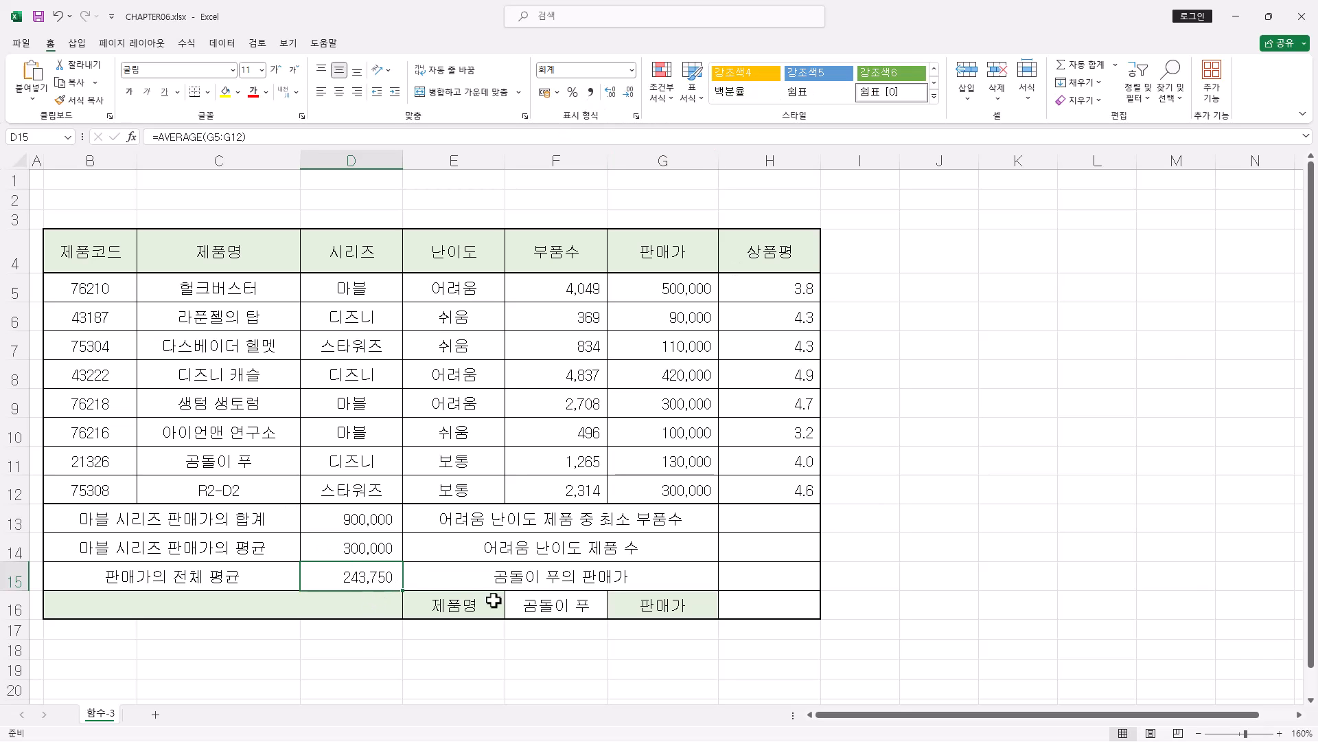
- Start a DMIN formula in cell H13 with its function arguments and set the database to the product table B4:H12
click(785, 521)
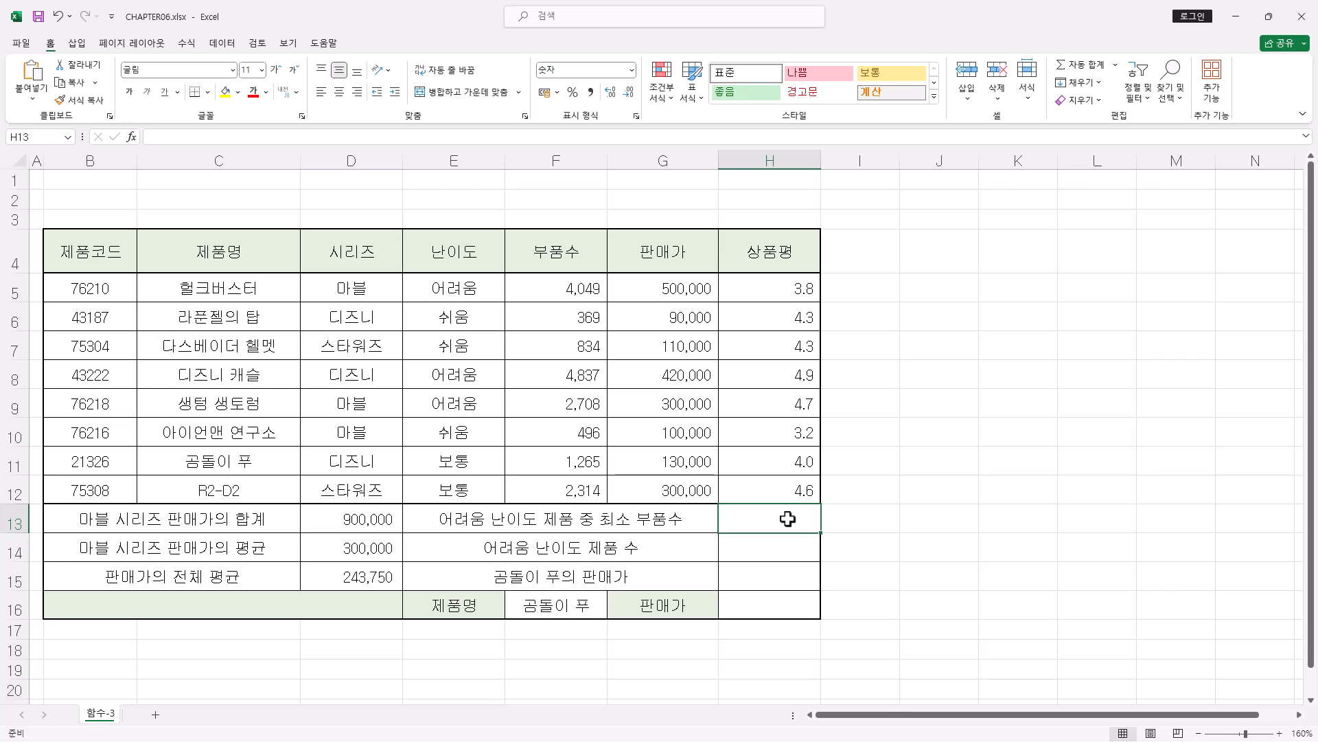
click(226, 138)
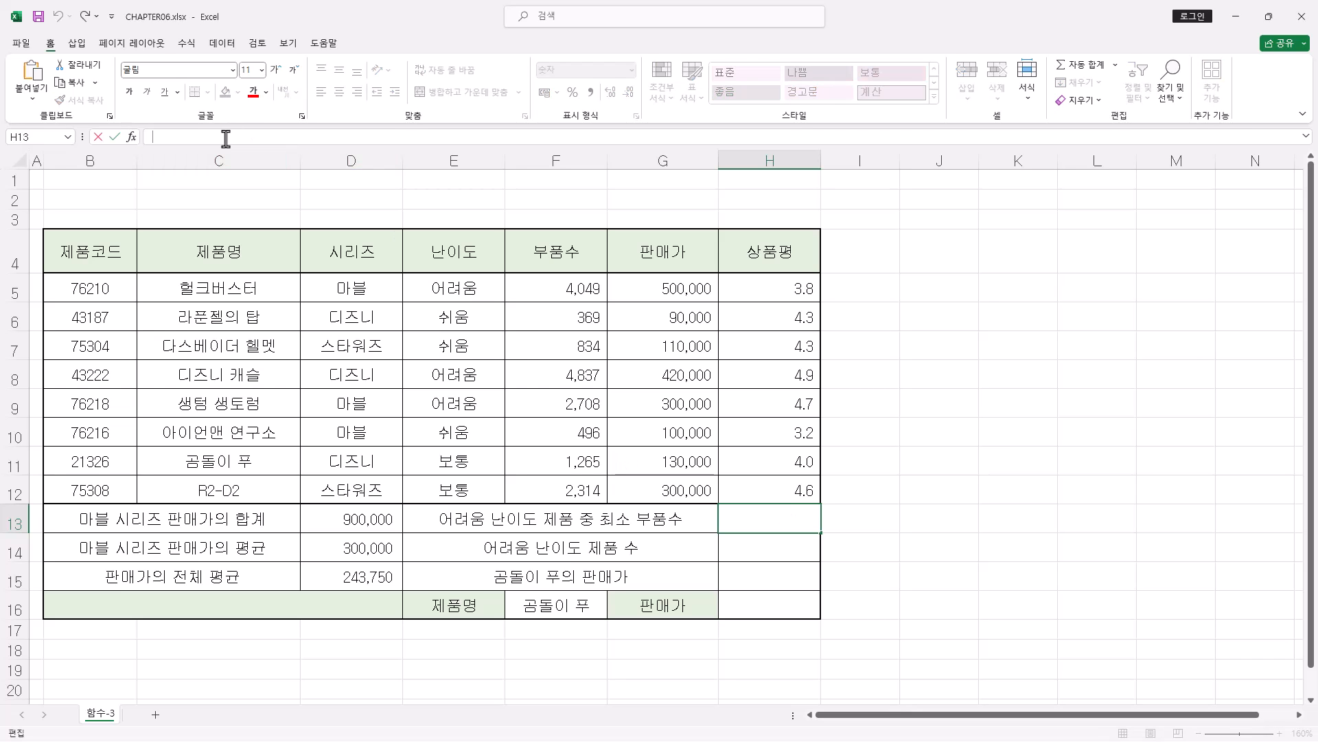
text(=DMIN()
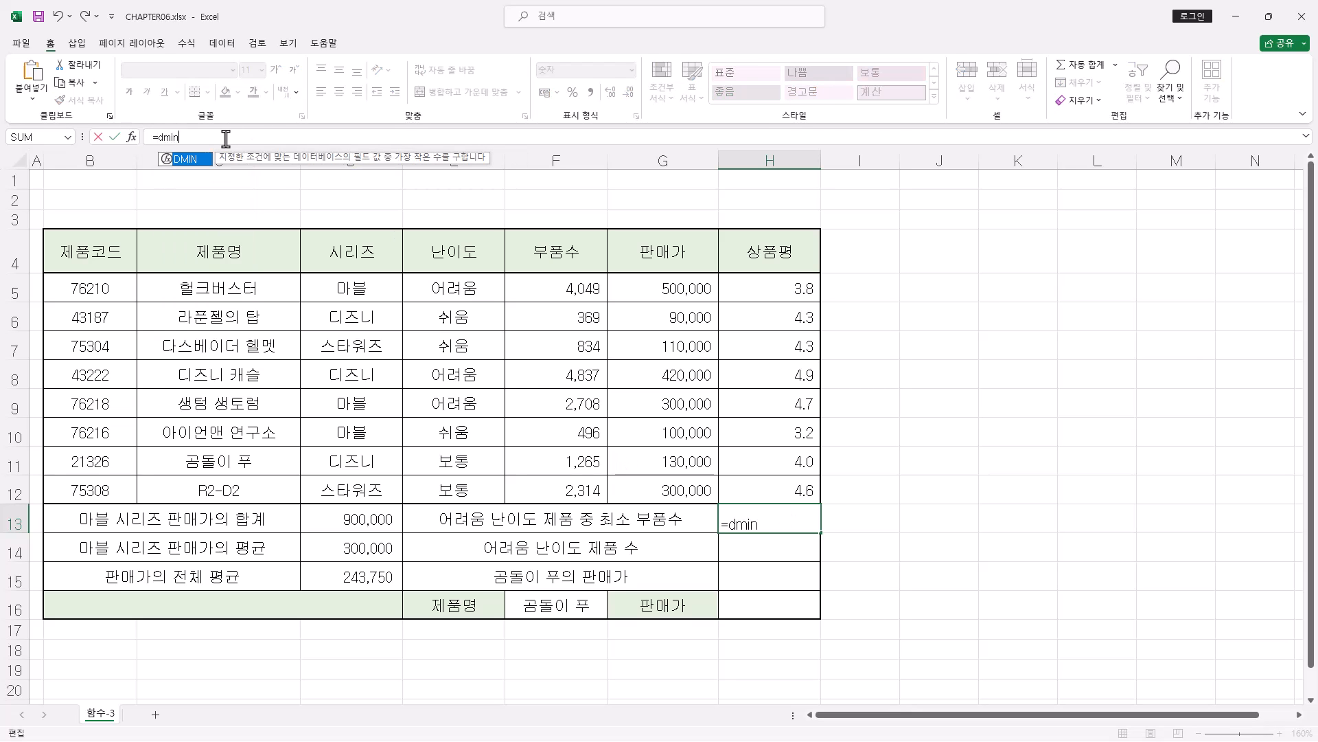
click(130, 136)
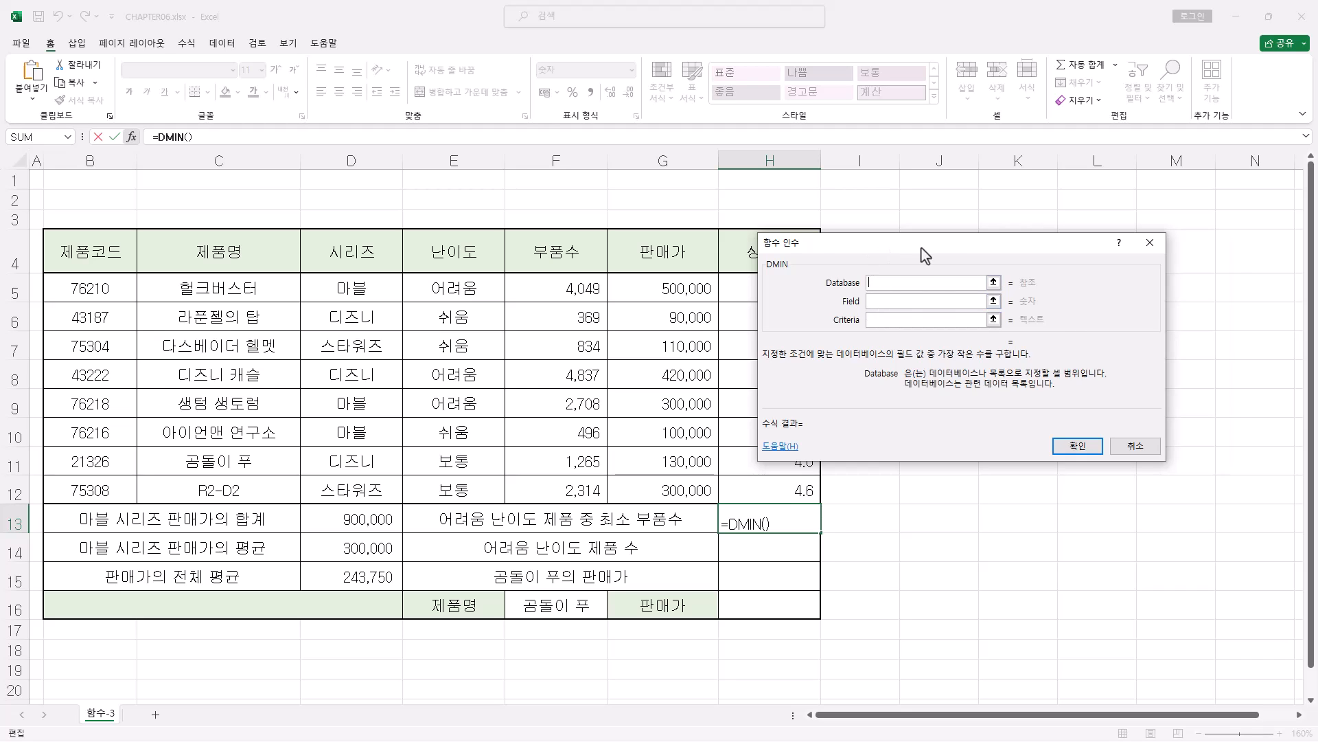
drag(916, 247, 982, 253)
drag(89, 259, 769, 490)
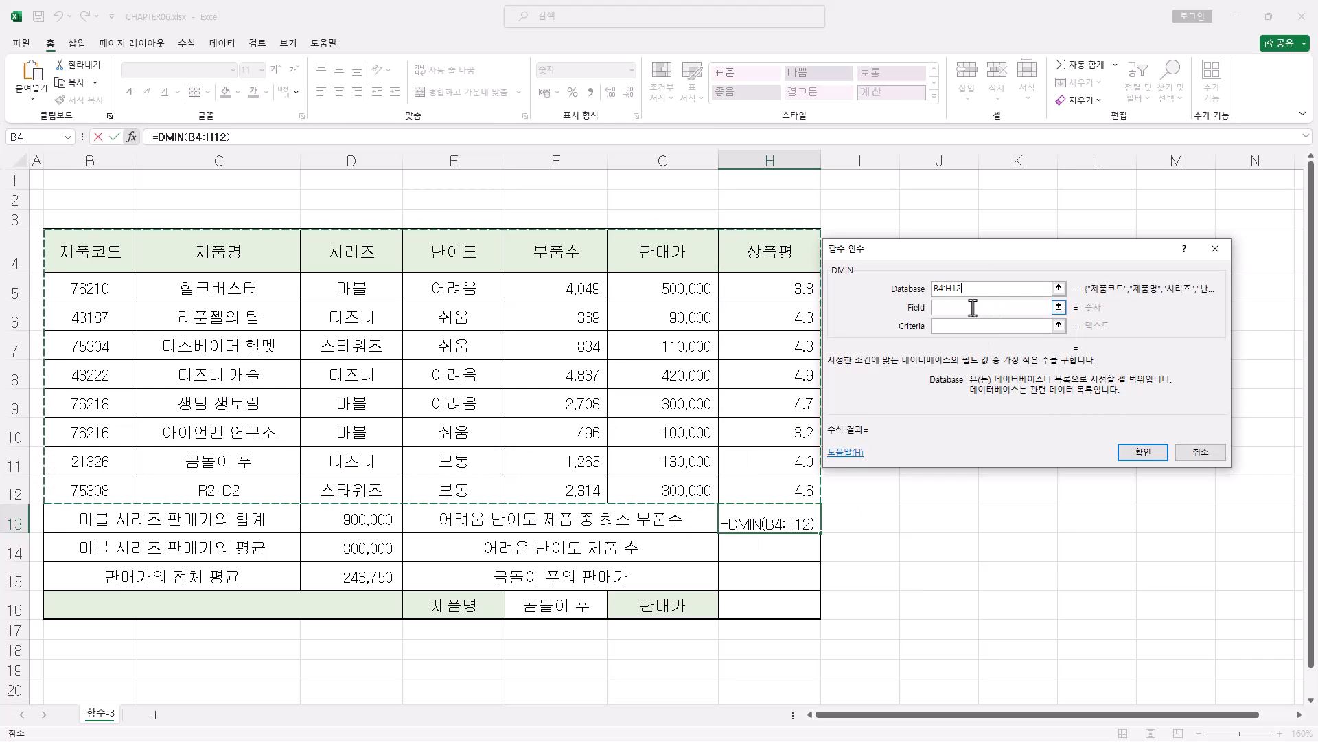
- Set the DMIN field to column number 5 and the criteria to E4:E5, and accept the formula
click(972, 308)
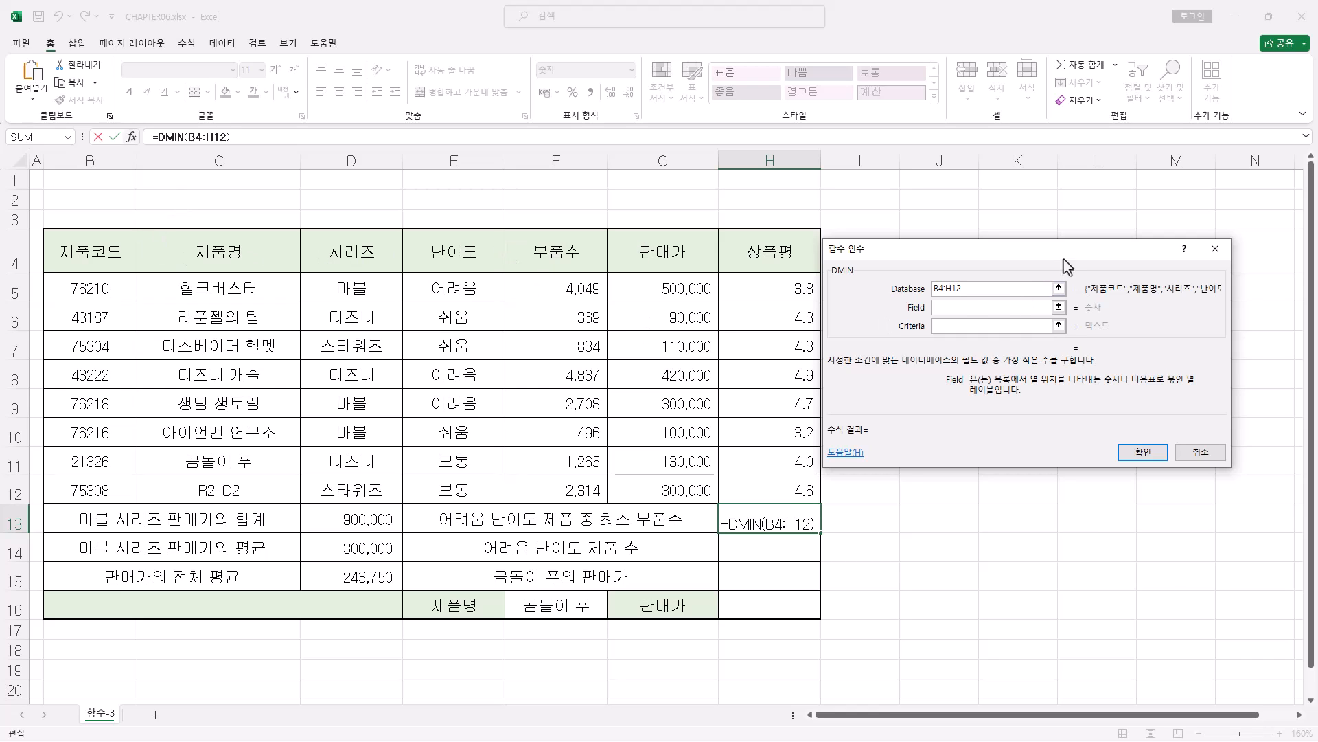
click(976, 308)
text(5)
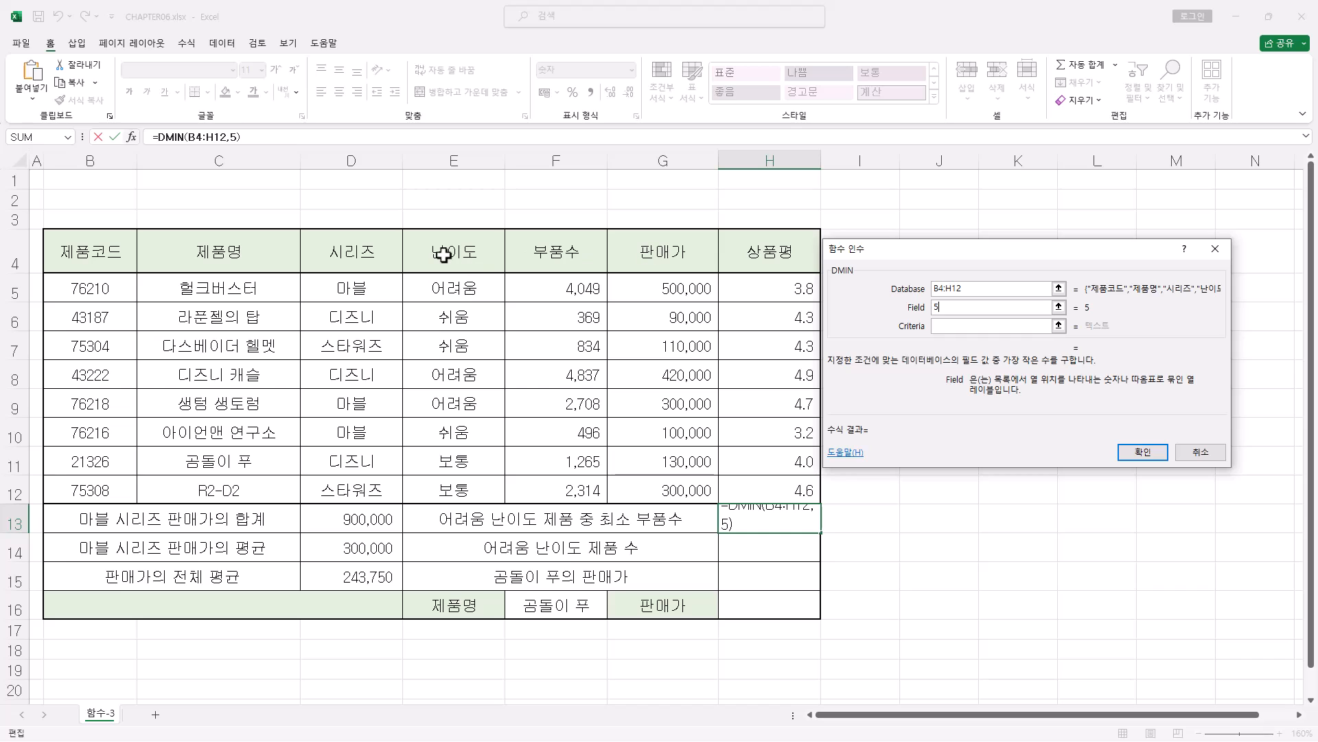
drag(467, 246, 468, 283)
key(BackSpace)
click(946, 322)
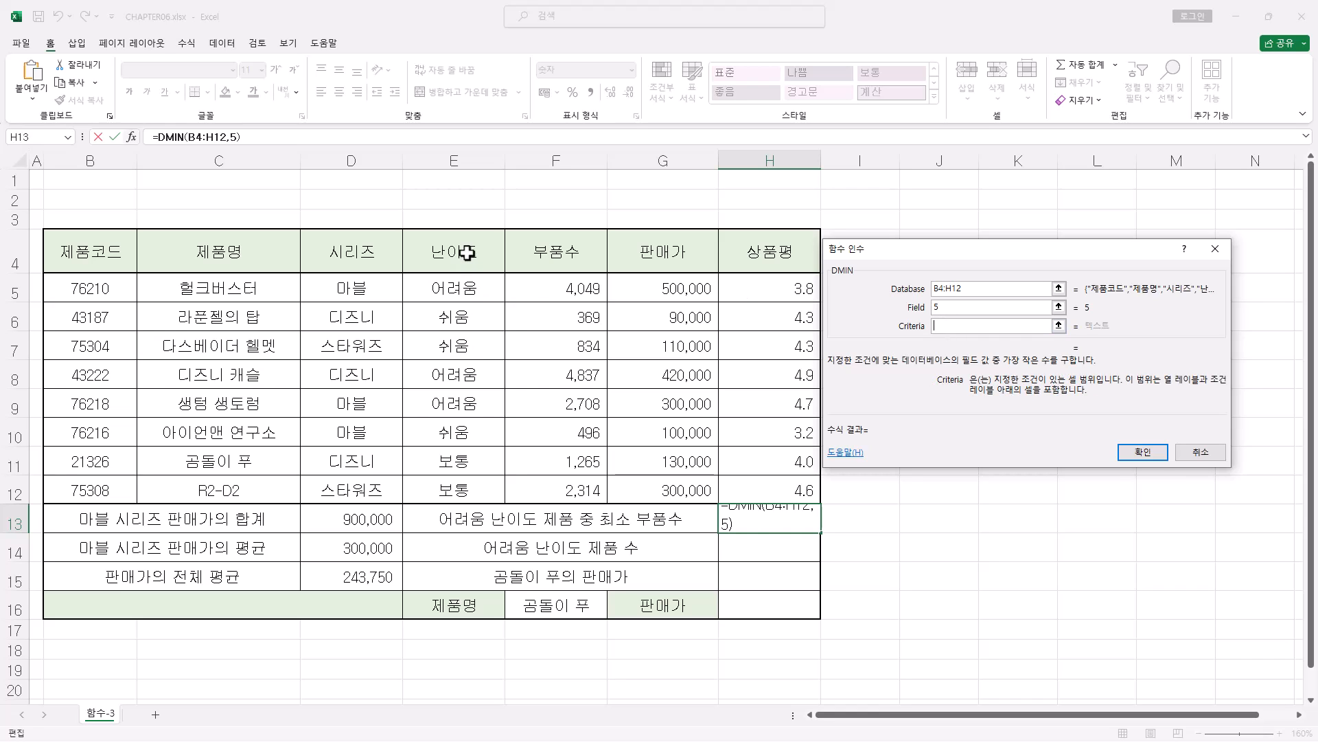
drag(467, 252, 468, 280)
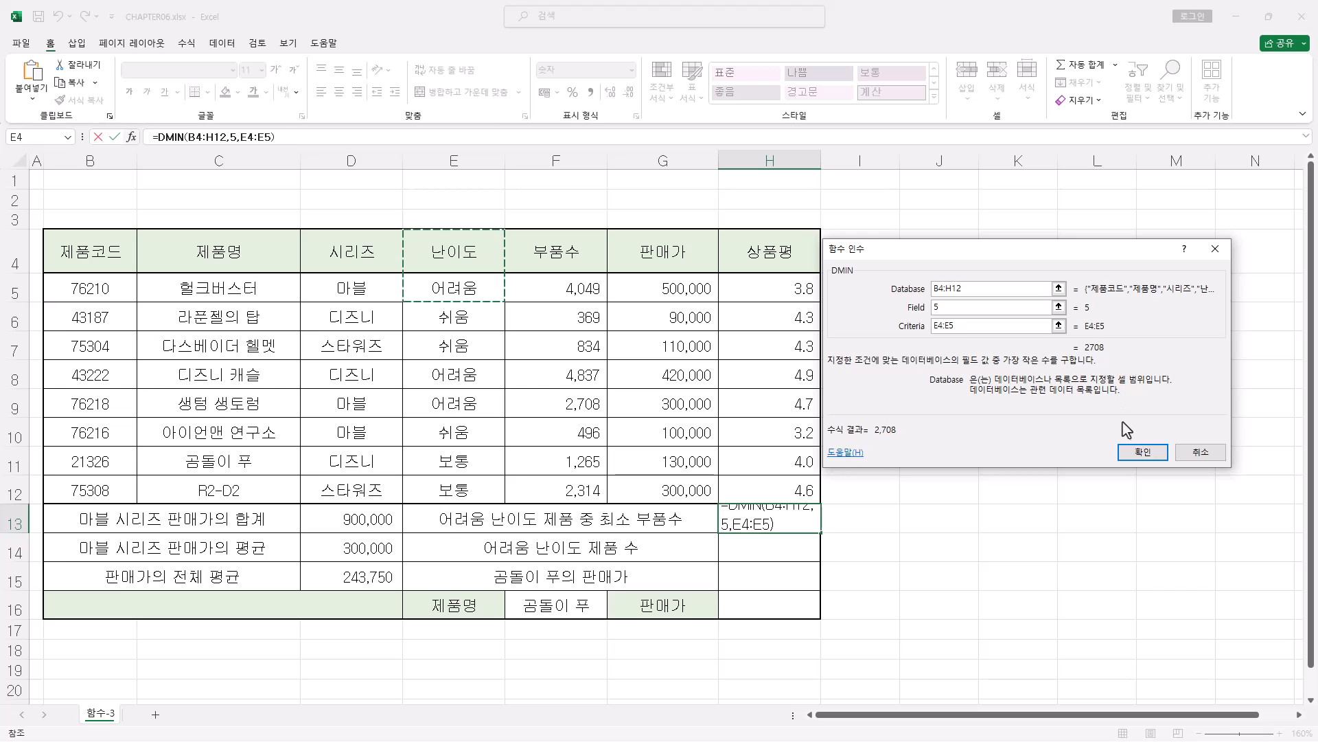
click(1143, 452)
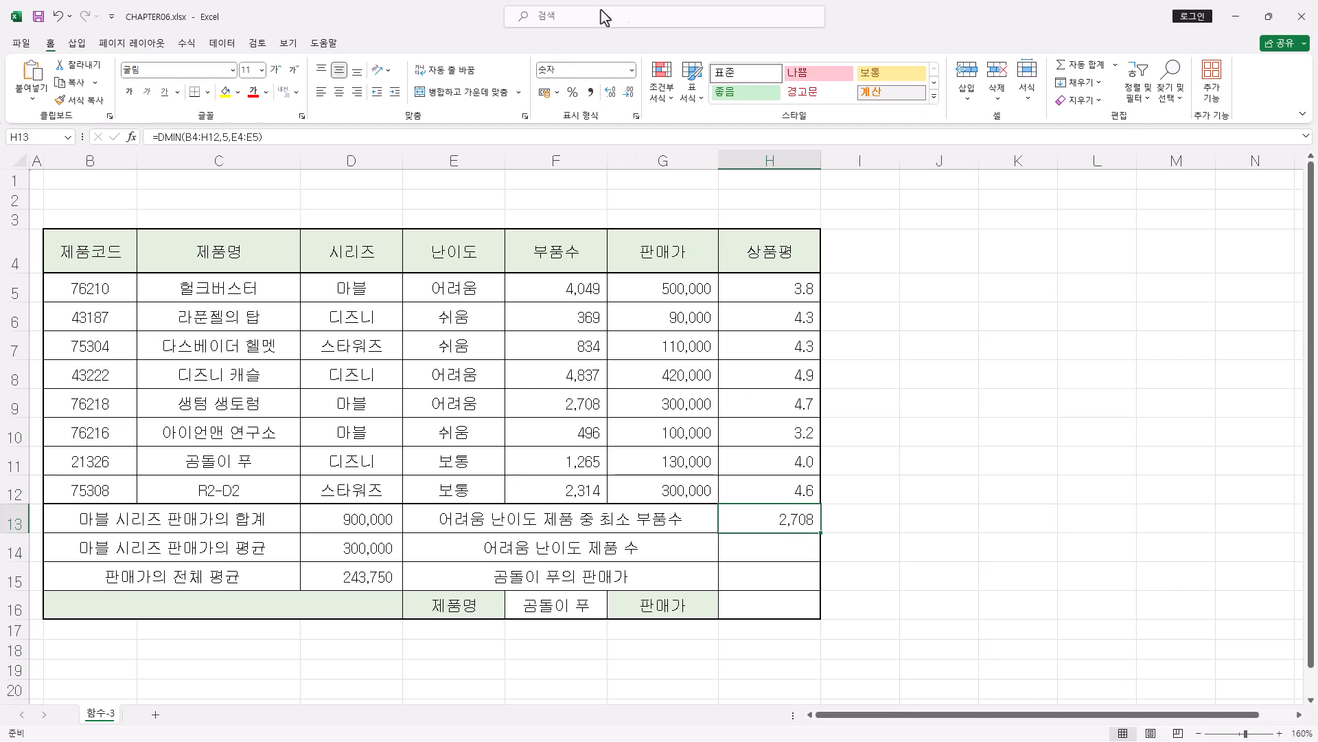
- Start a DCOUNTA formula in cell H14 with its function arguments and set the database to the product table B4:H12
click(799, 550)
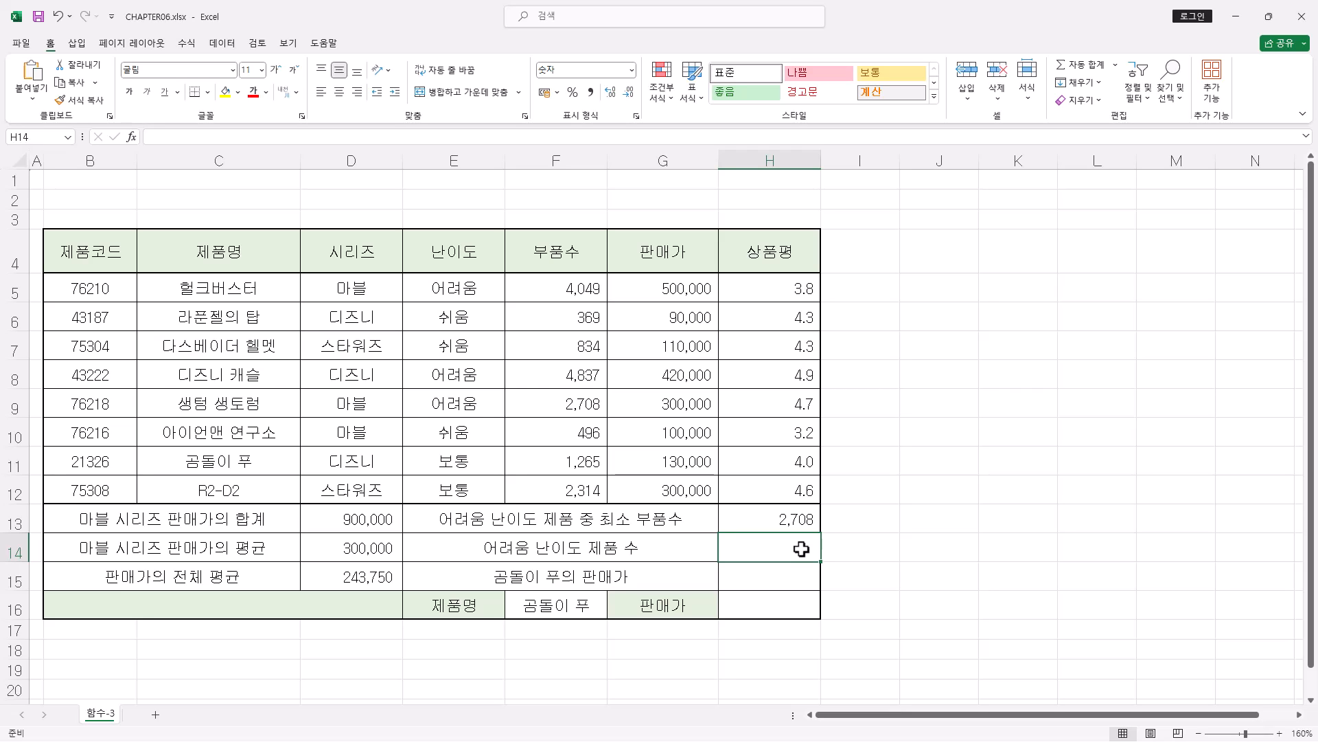
click(158, 136)
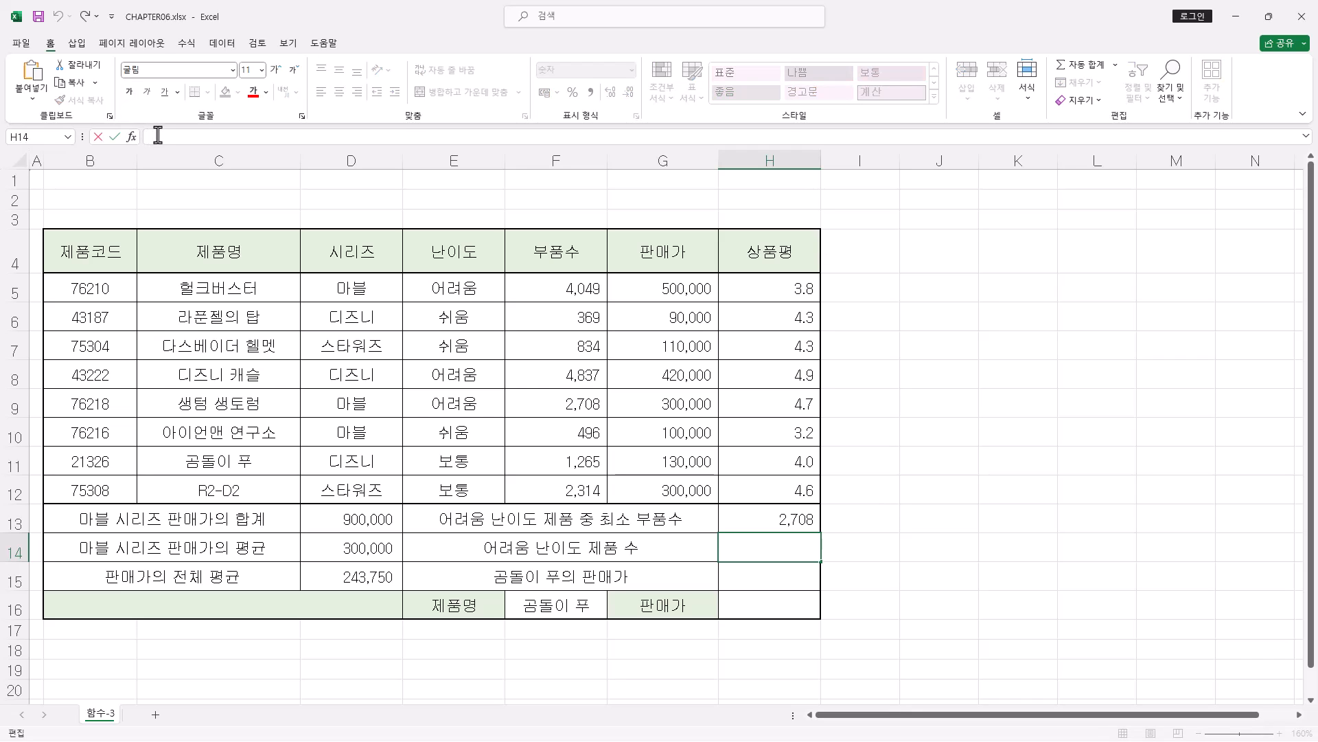
text(=dcou)
double_click(199, 173)
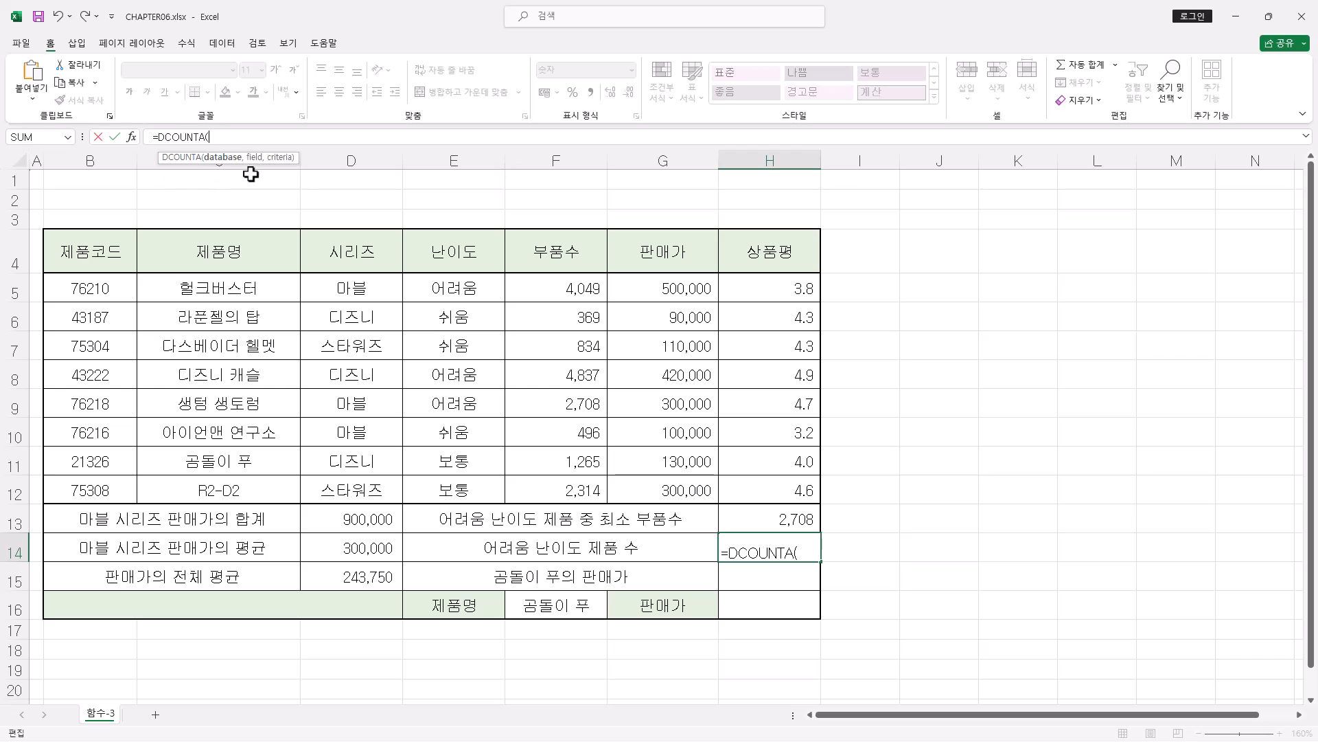
click(131, 136)
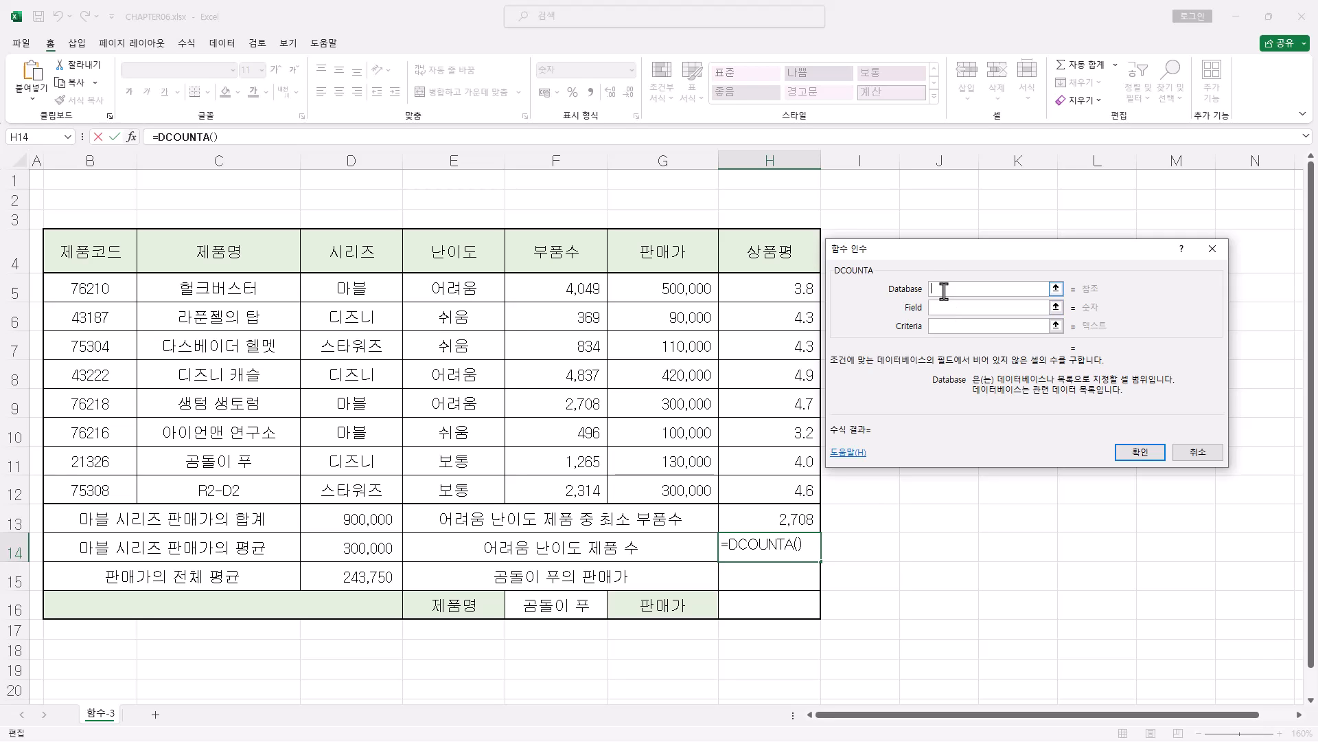
drag(100, 256, 754, 479)
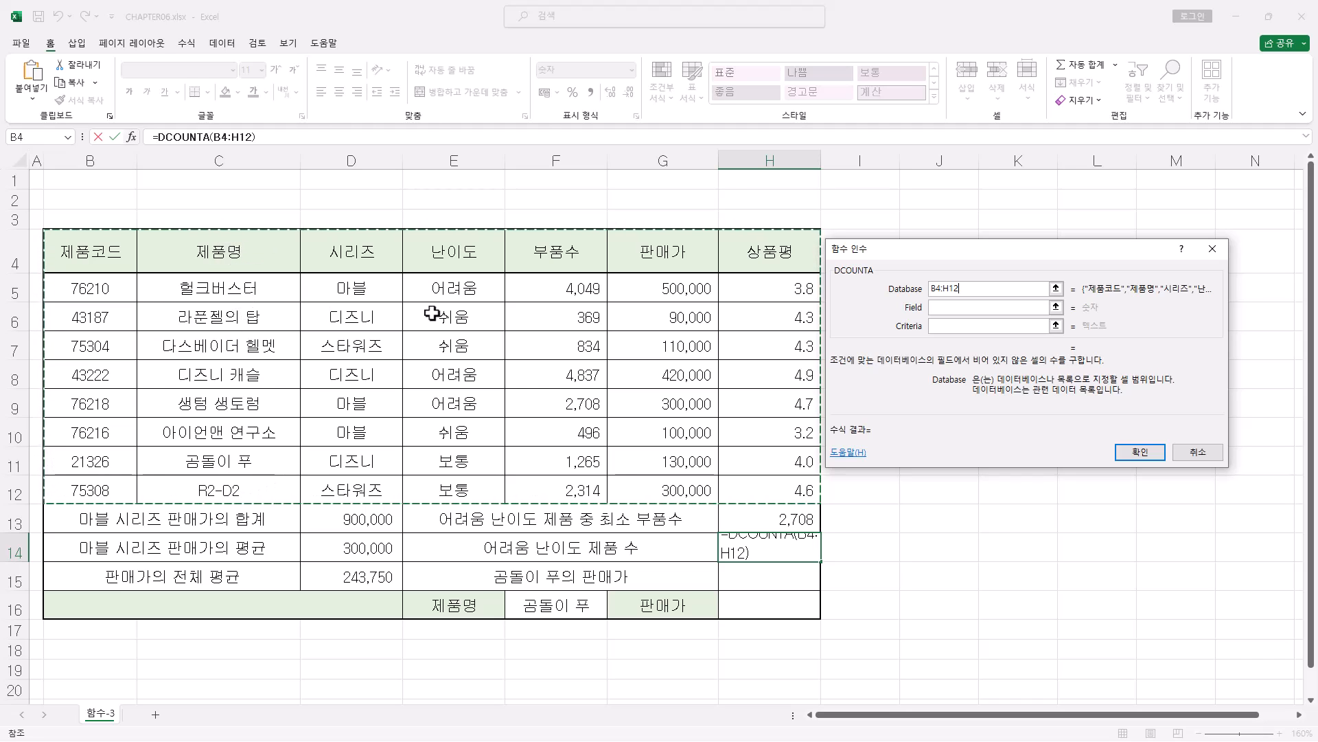
- Set the DCOUNTA field to column number 4 and the criteria to E4:E5, and accept the formula
key(Tab)
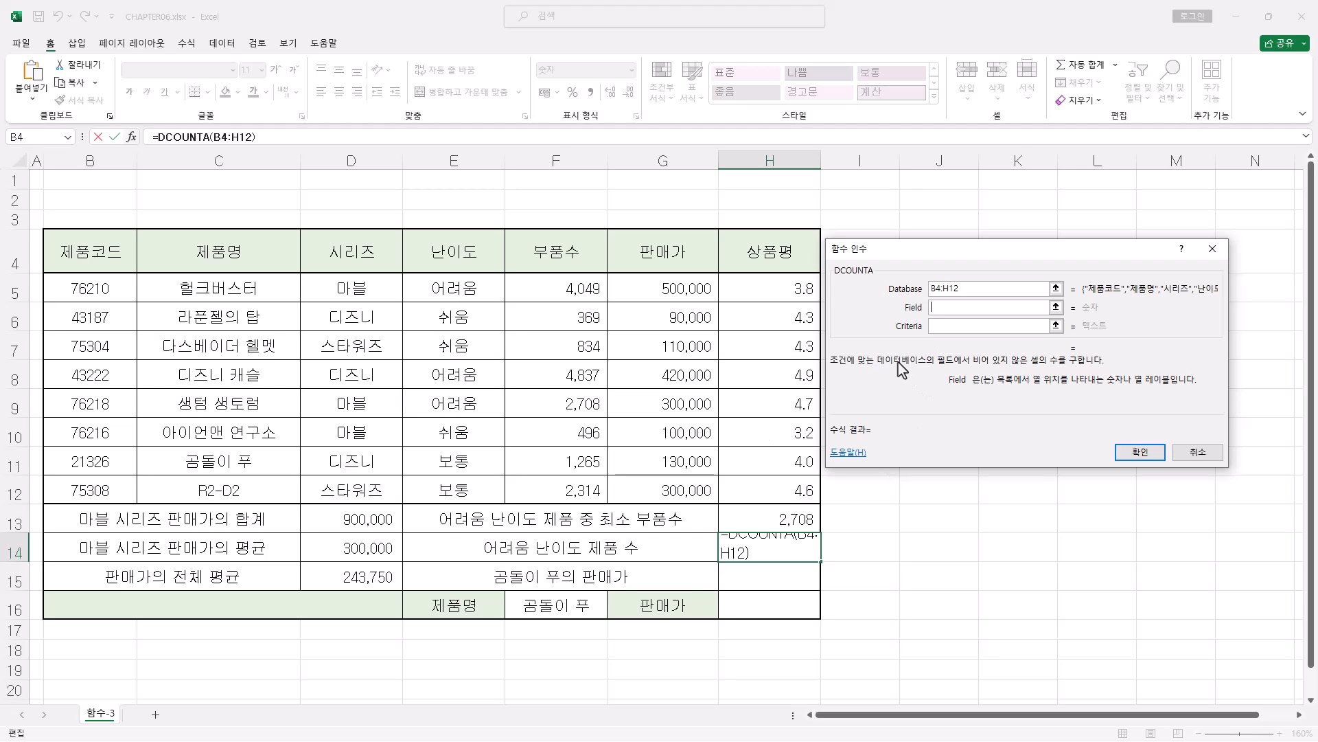
text(4)
click(938, 326)
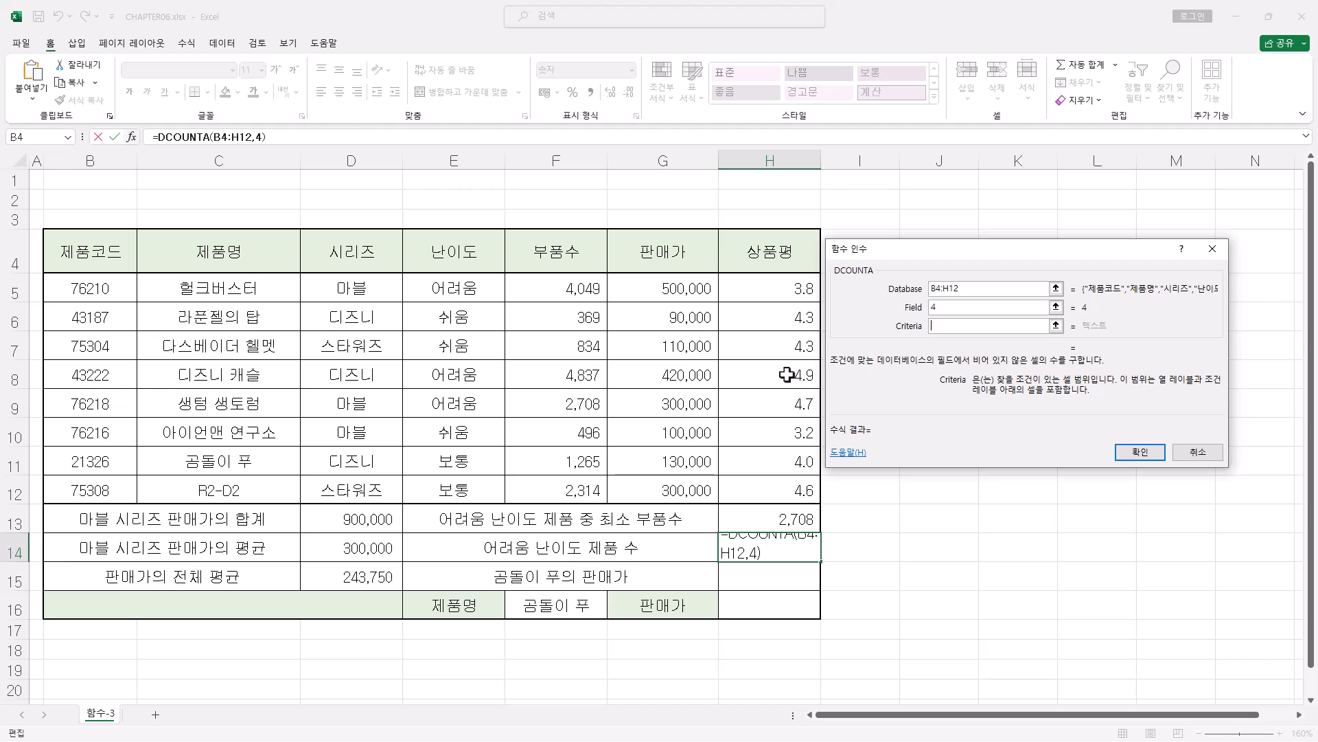
drag(479, 254, 484, 286)
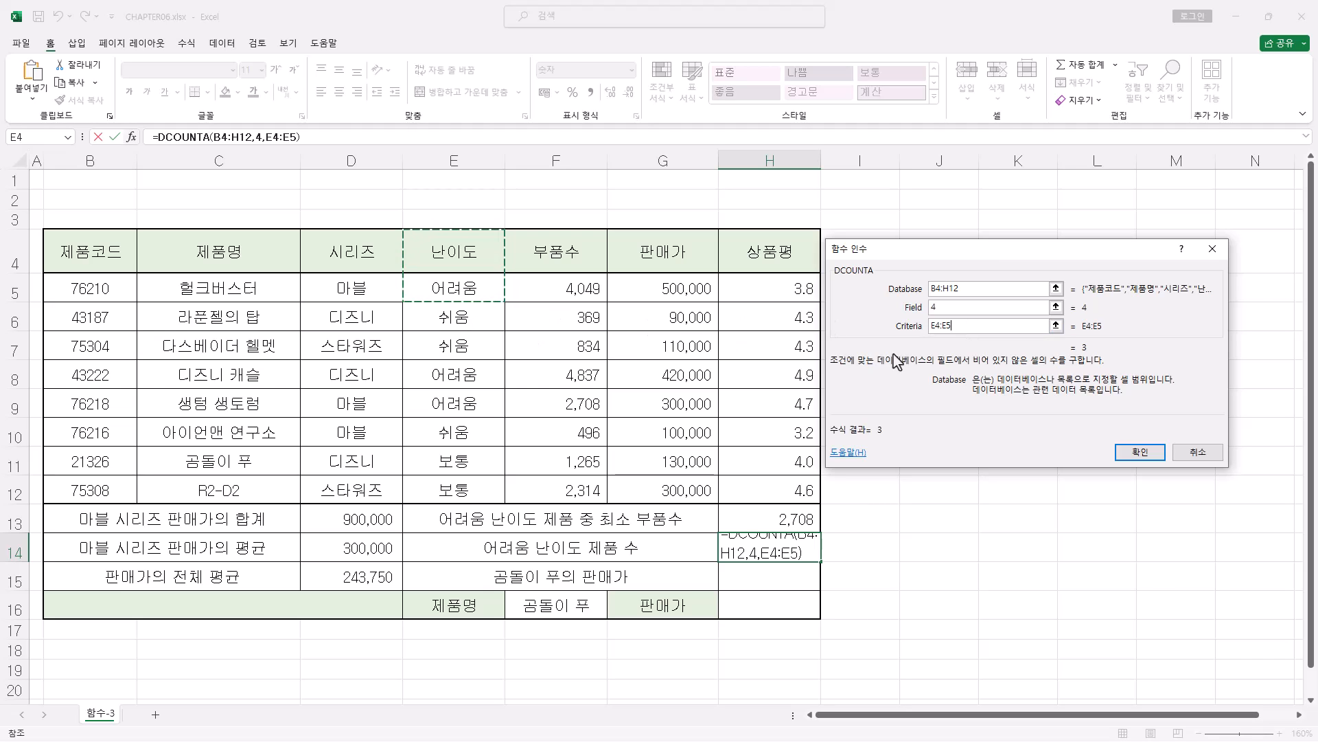
click(1140, 453)
- Check the cells of the 난이도 column that contain 어려움 against the product count in H14
click(473, 291)
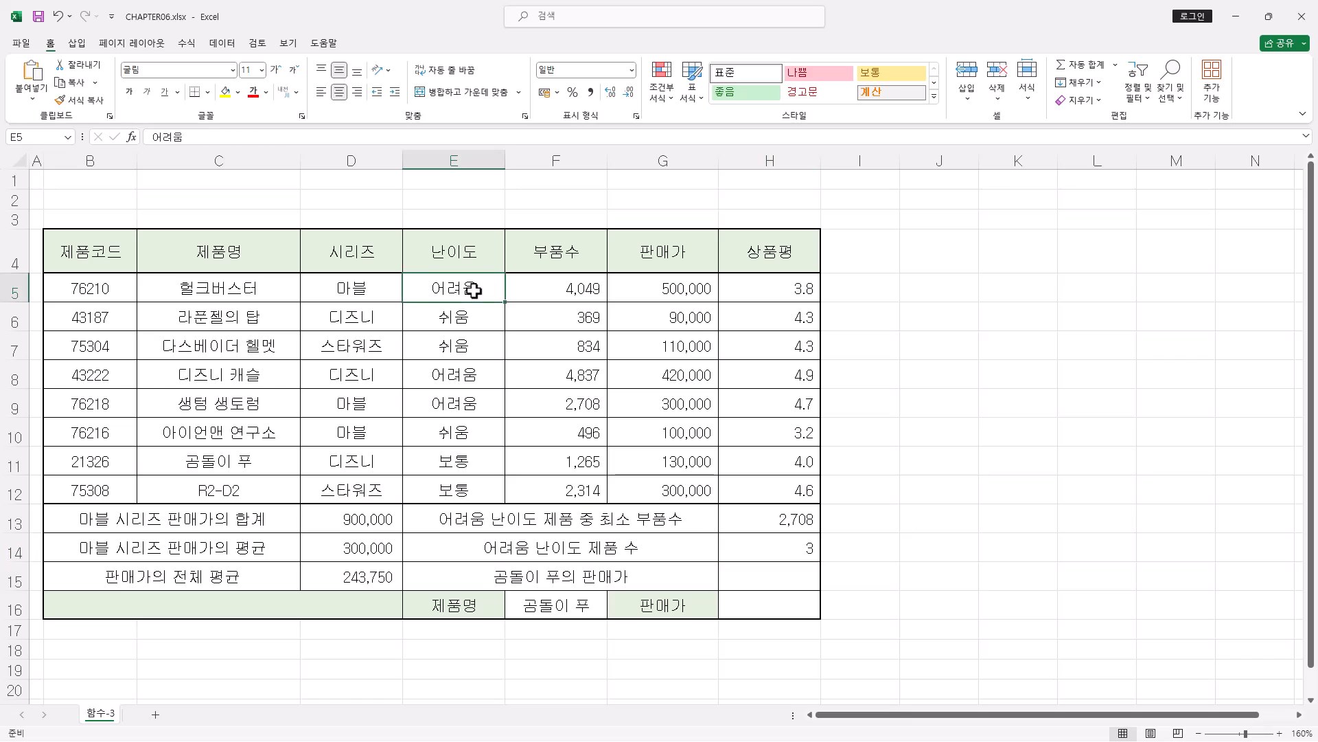
click(474, 369)
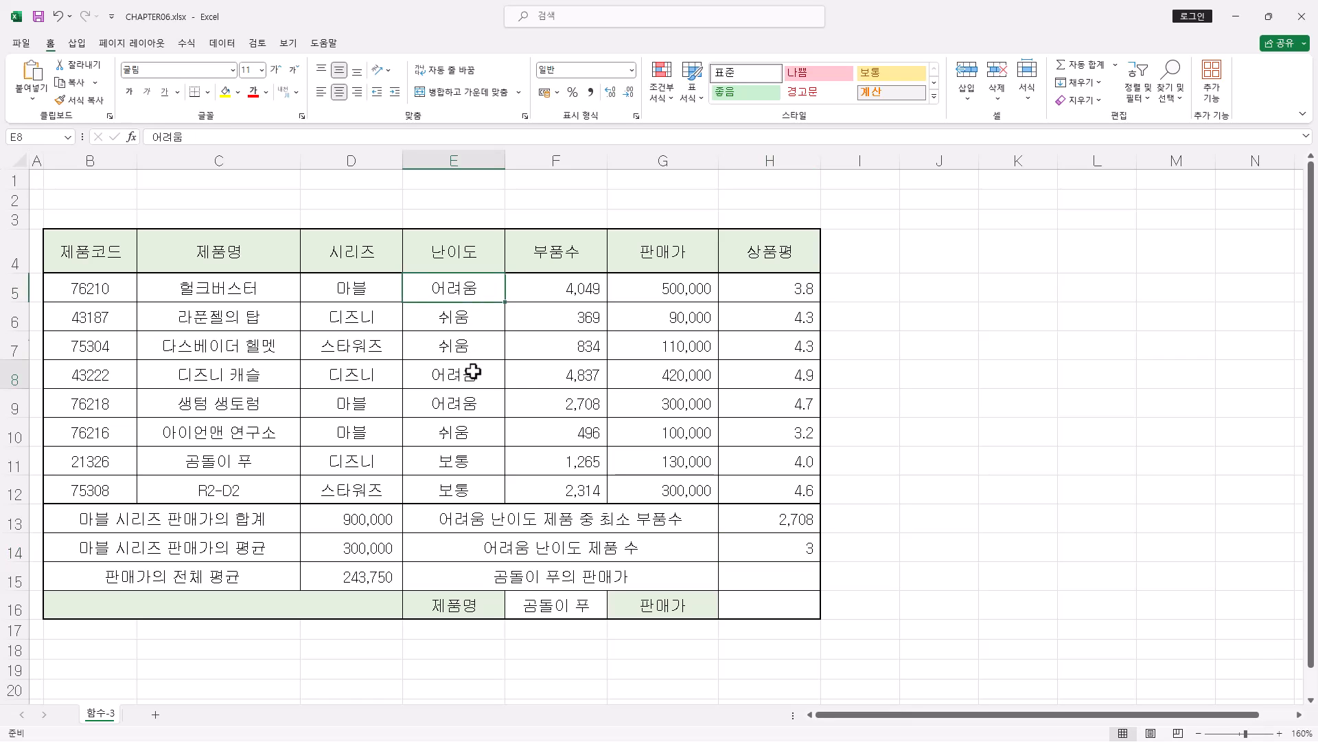
click(474, 410)
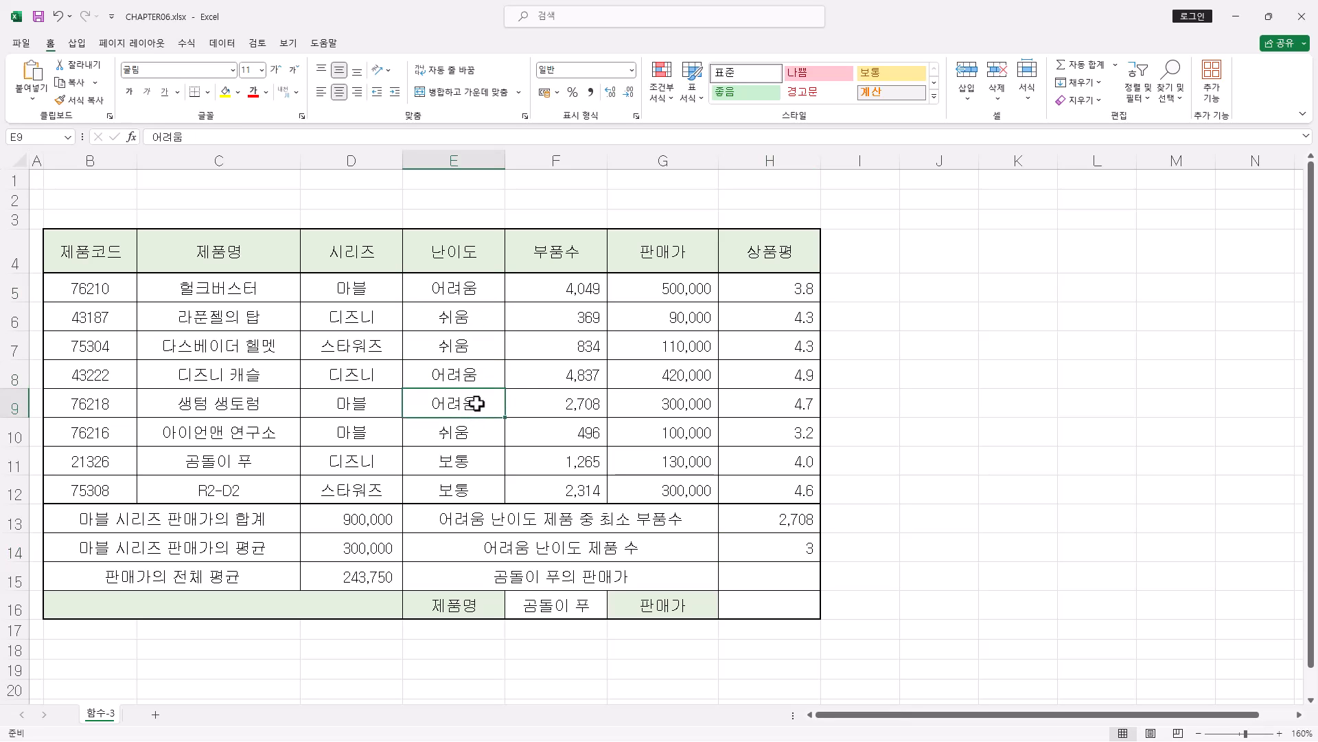
- Change the function in H14 from DCOUNTA to DCOUNT, keeping the arguments B4:H12, 4 and E4:E5, and accept the formula
click(802, 553)
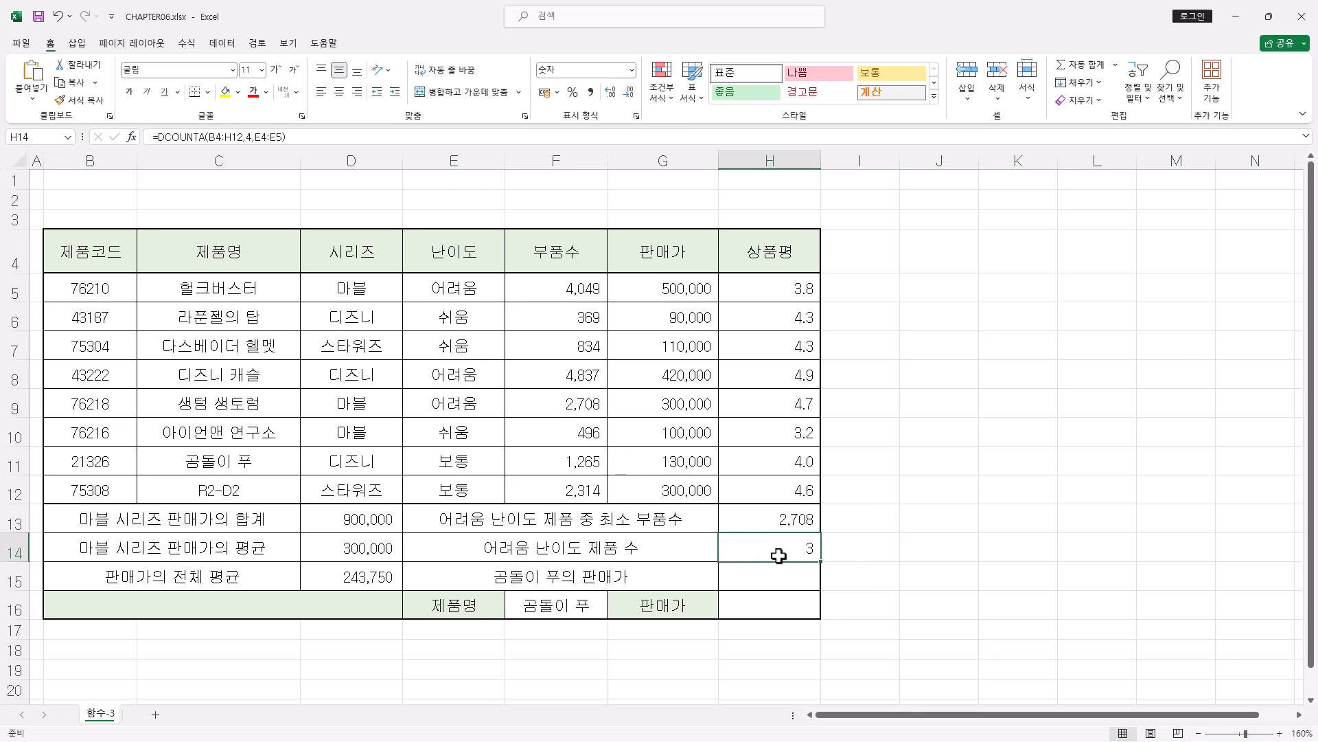
click(206, 140)
key(BackSpace)
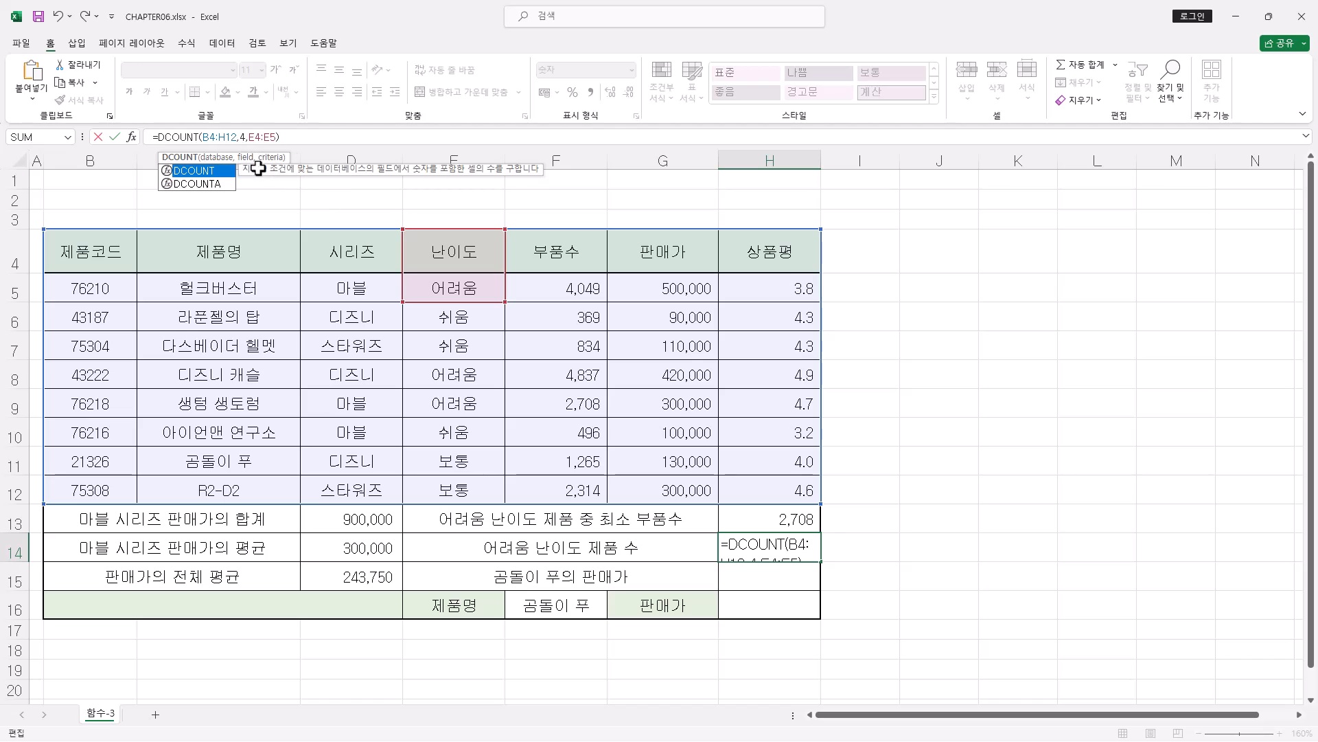
drag(203, 140, 265, 140)
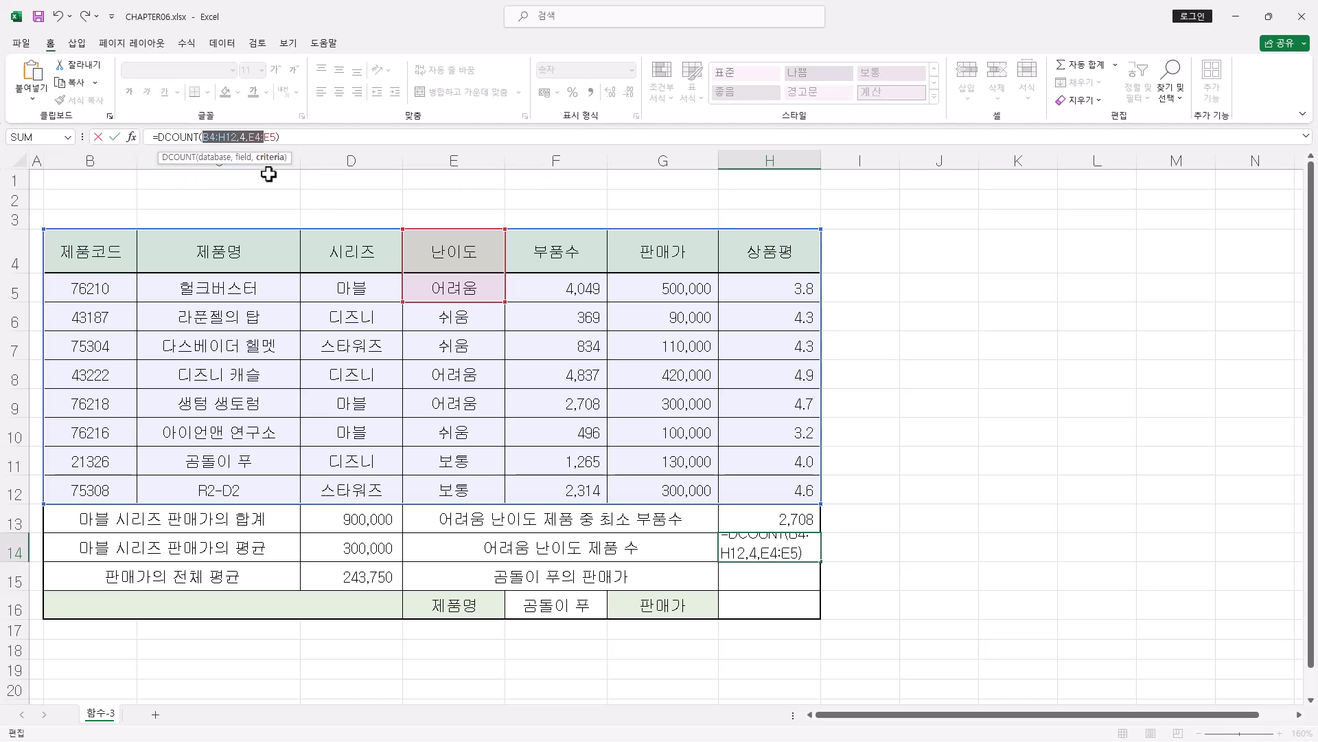
click(311, 137)
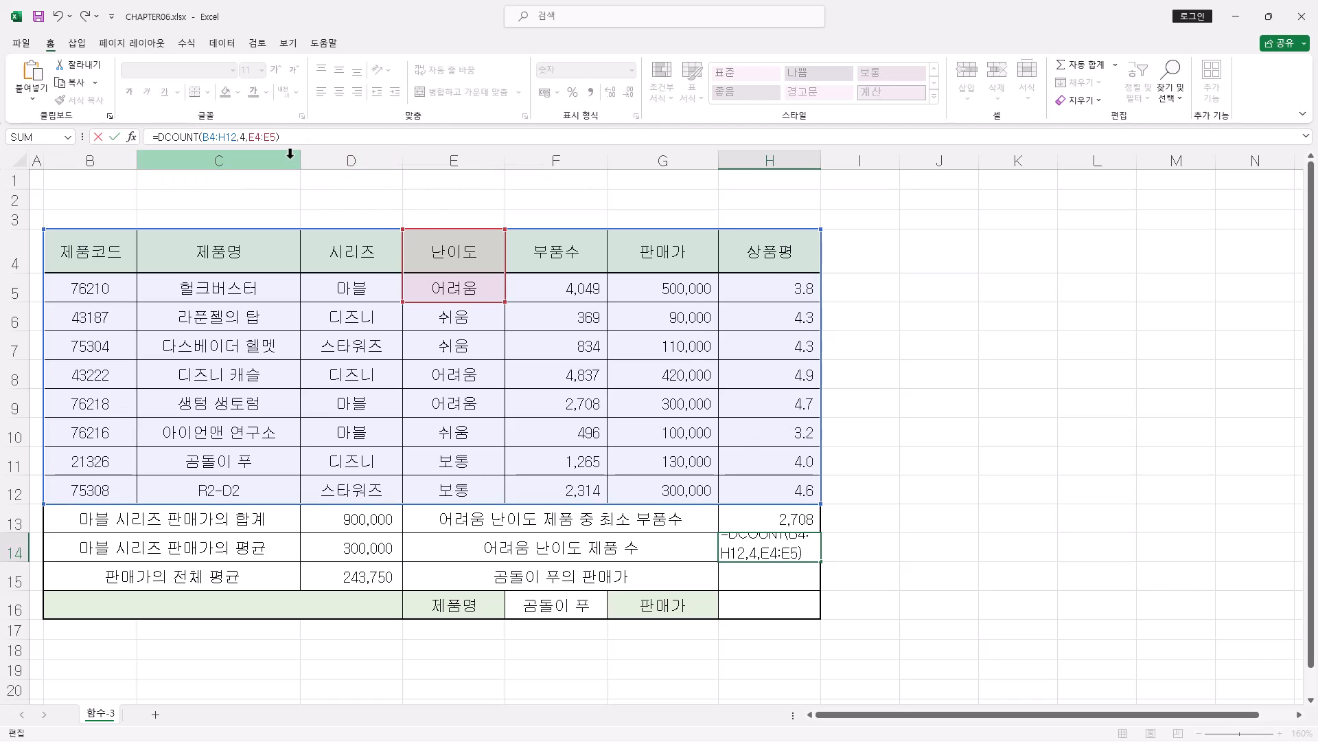
key(ctrl+Return)
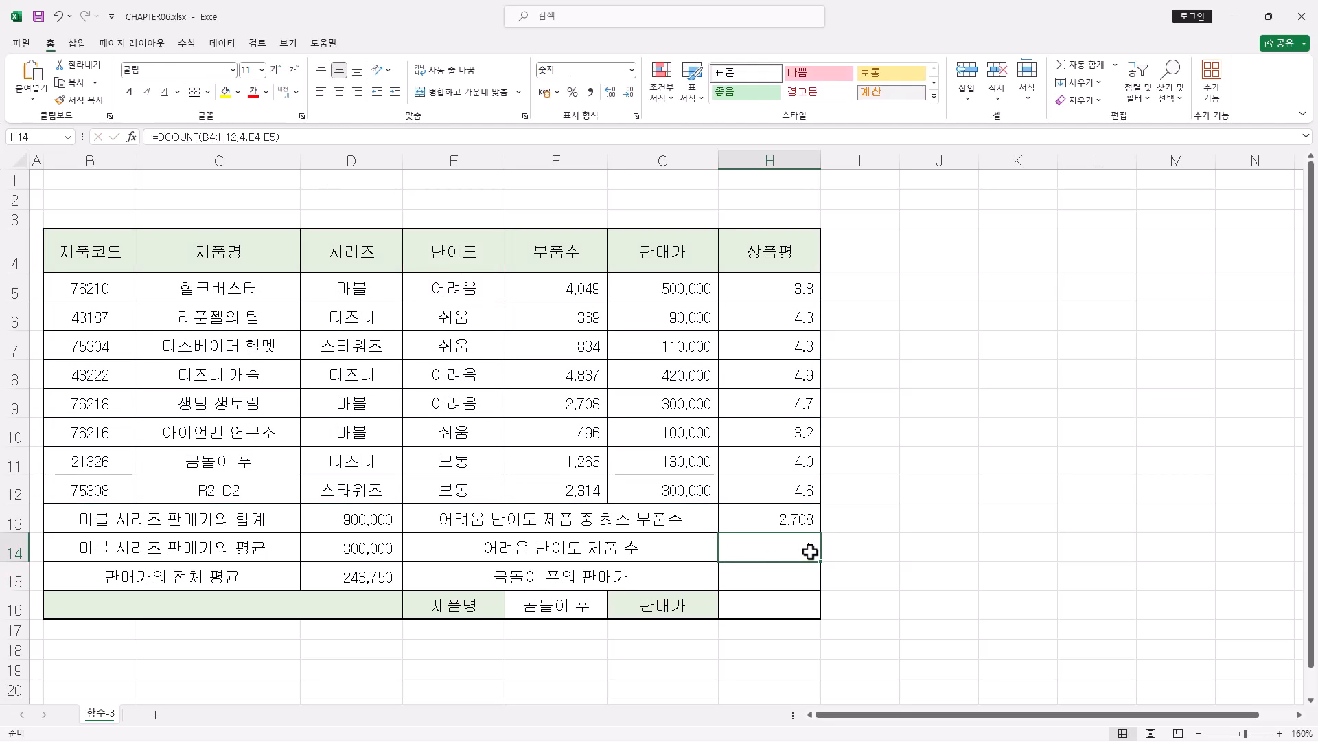
- Review the database, field and criteria arguments of the DCOUNT formula in H14, and close the function arguments
click(192, 137)
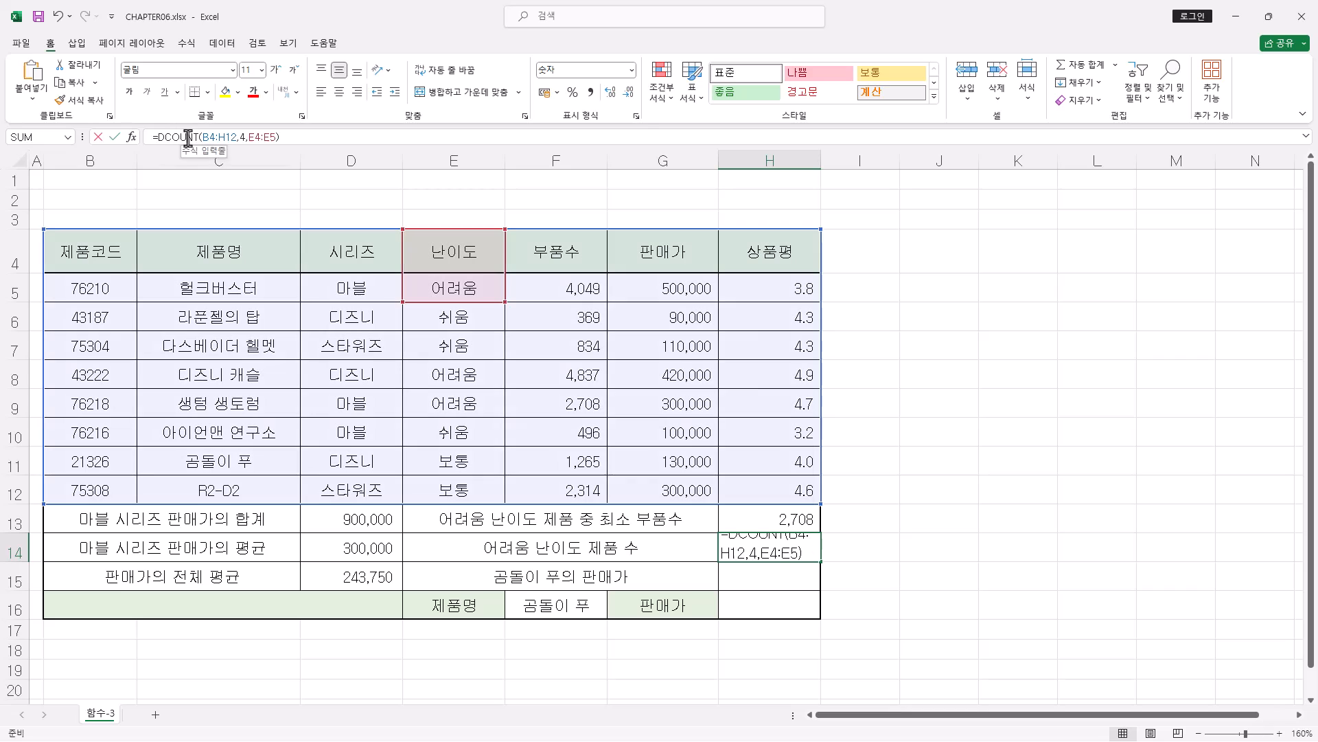
click(131, 138)
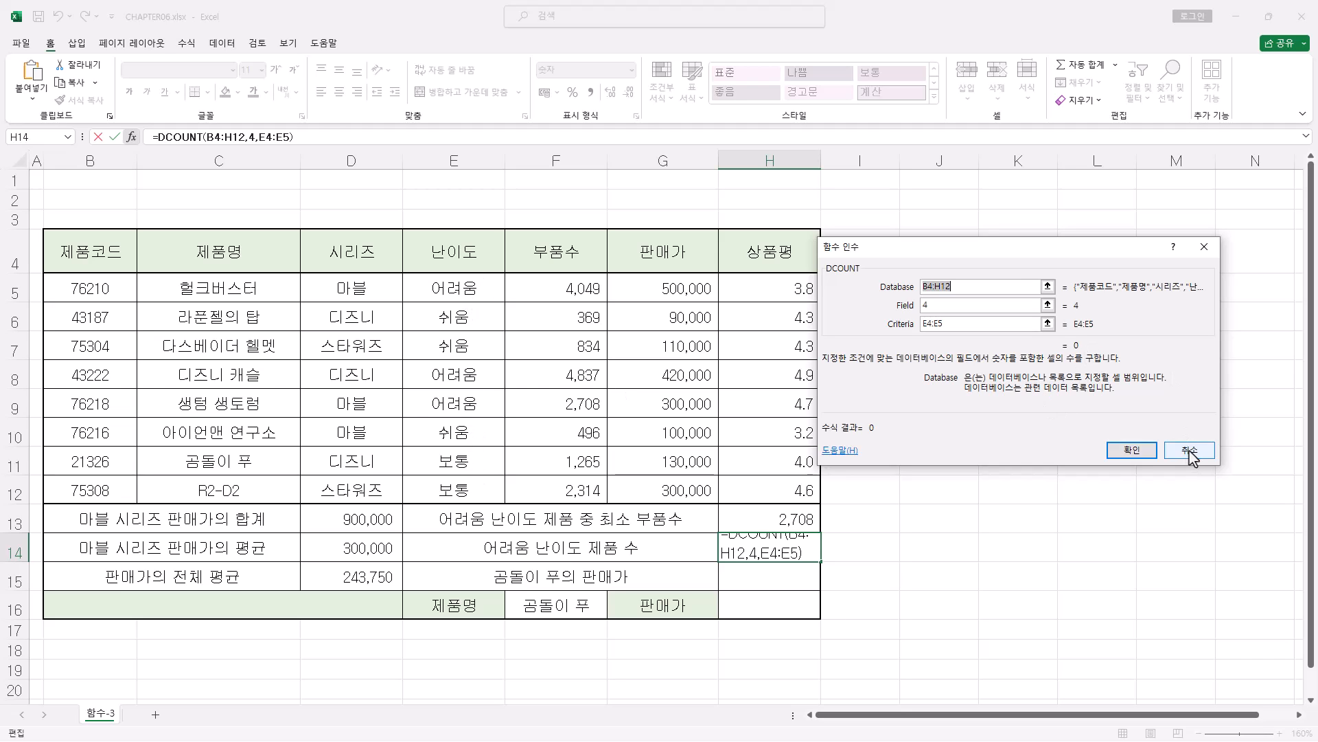
click(1132, 450)
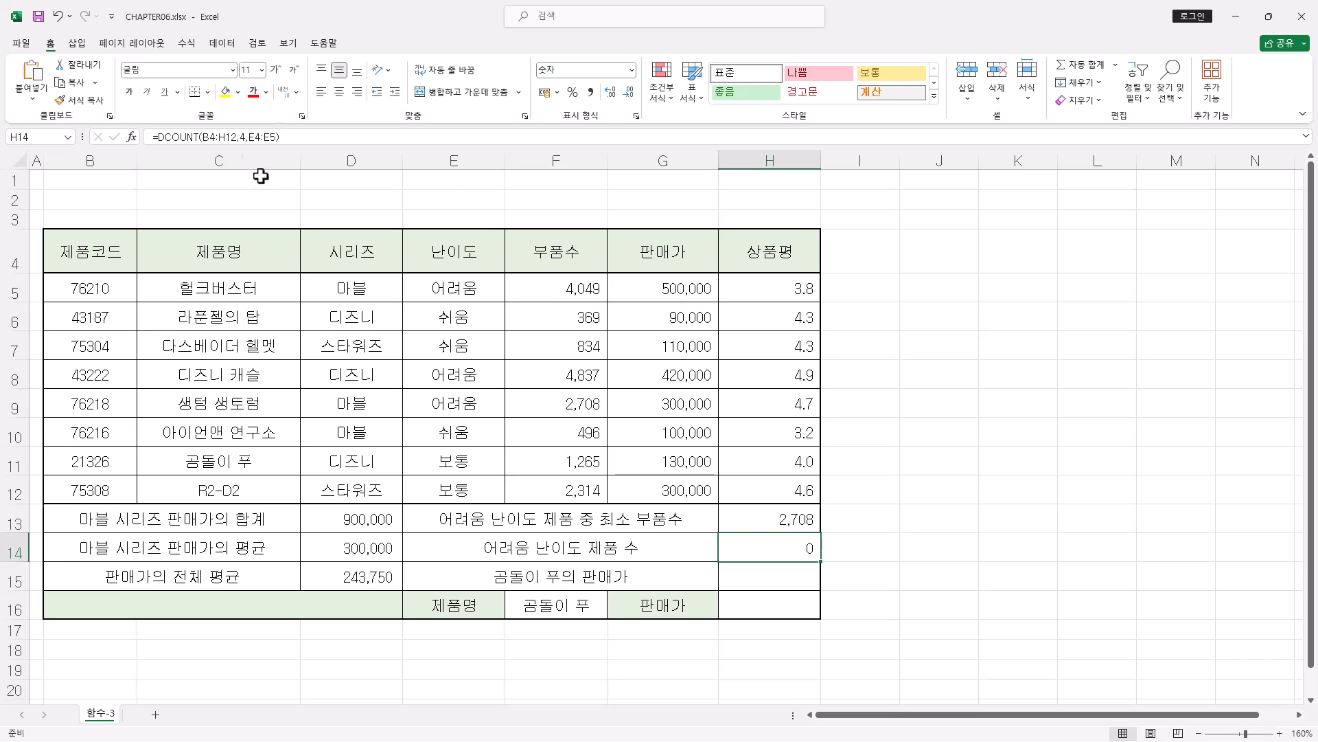
- Set the field argument of the DCOUNT formula in H14 to column number 7, and accept the formula
click(214, 137)
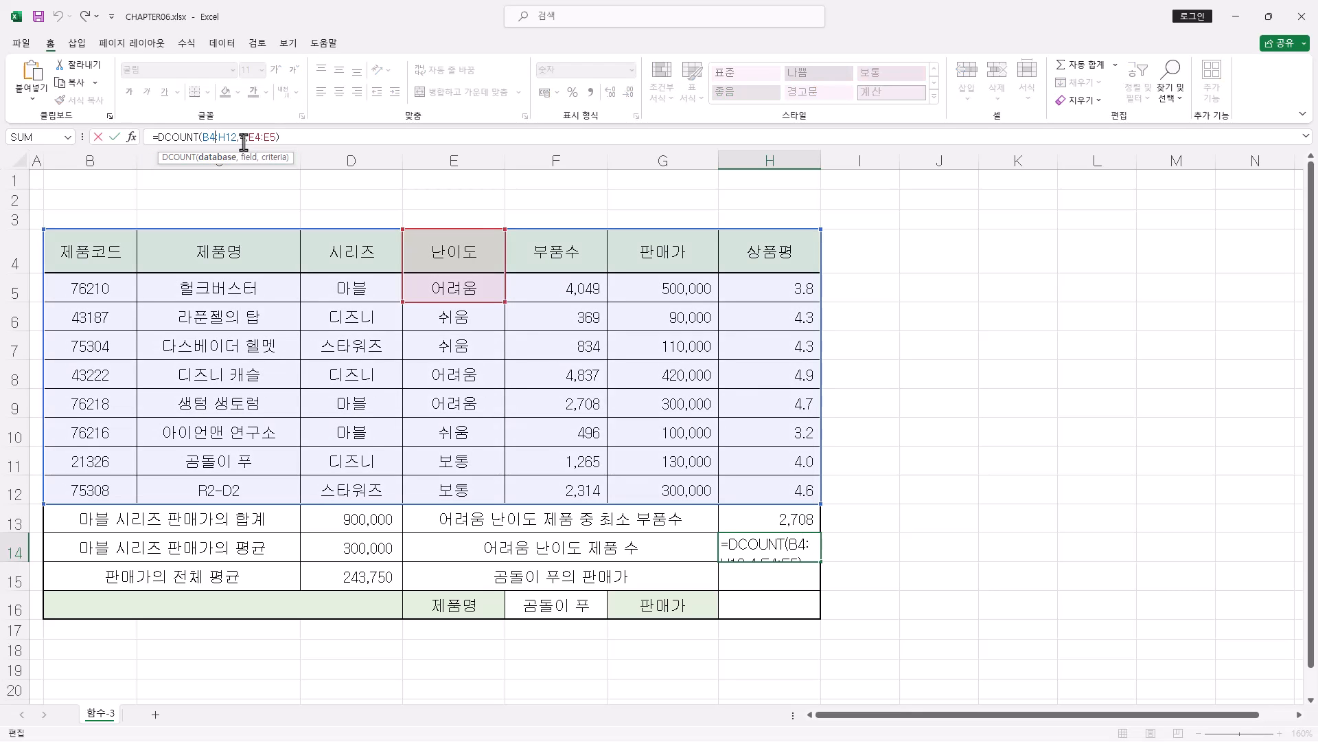
text(4,)
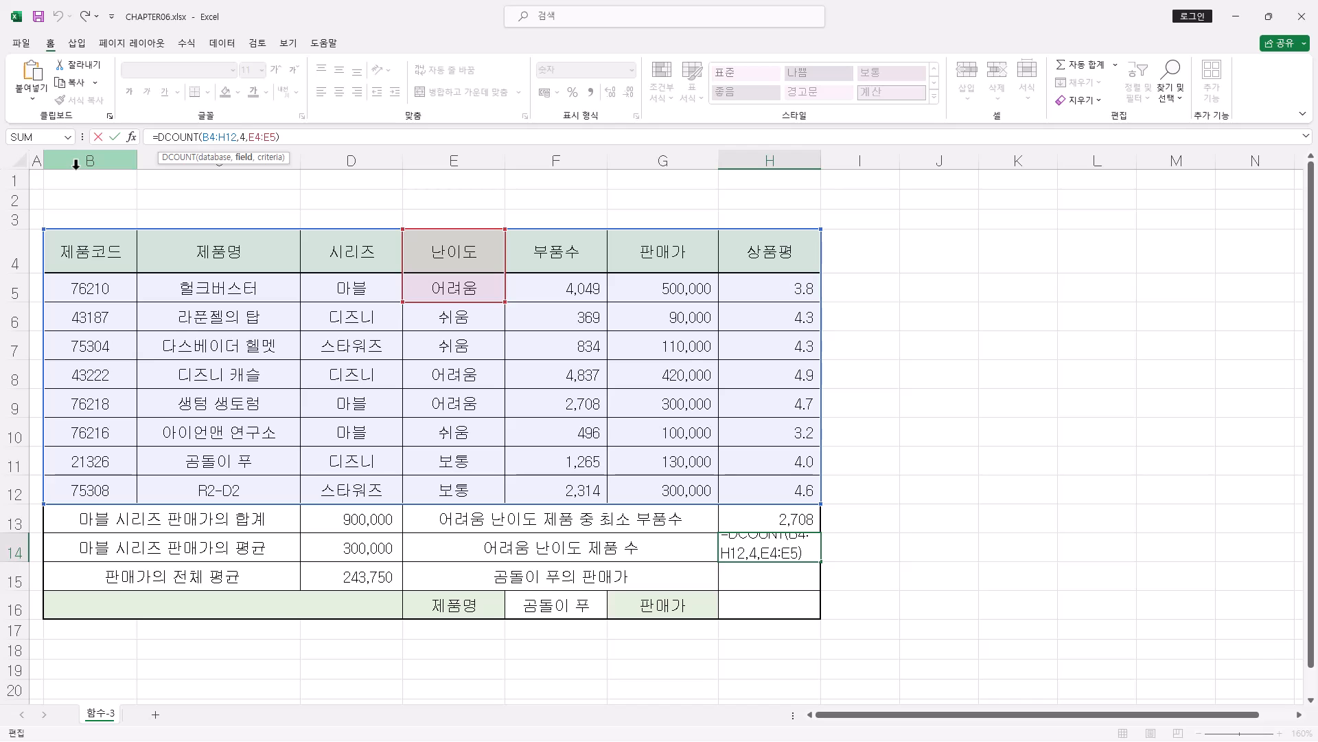
key(BackSpace)
text(7)
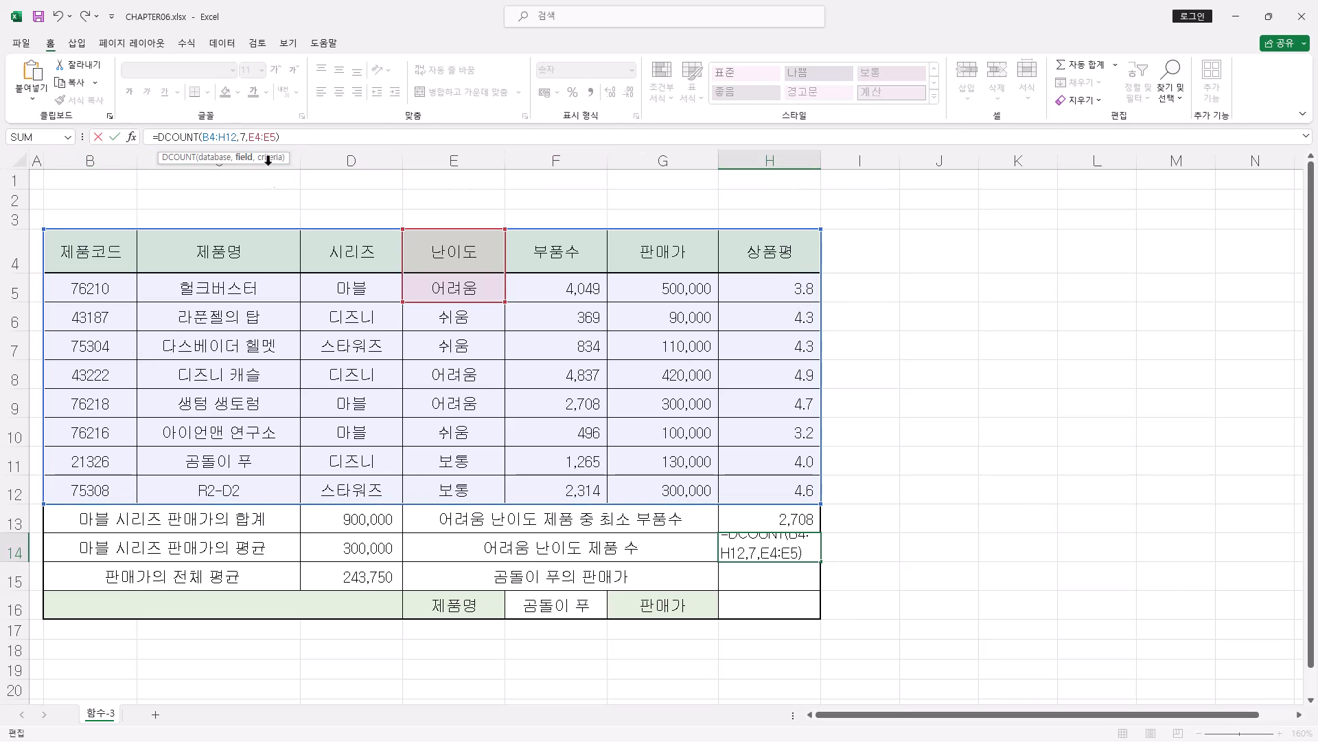
click(114, 137)
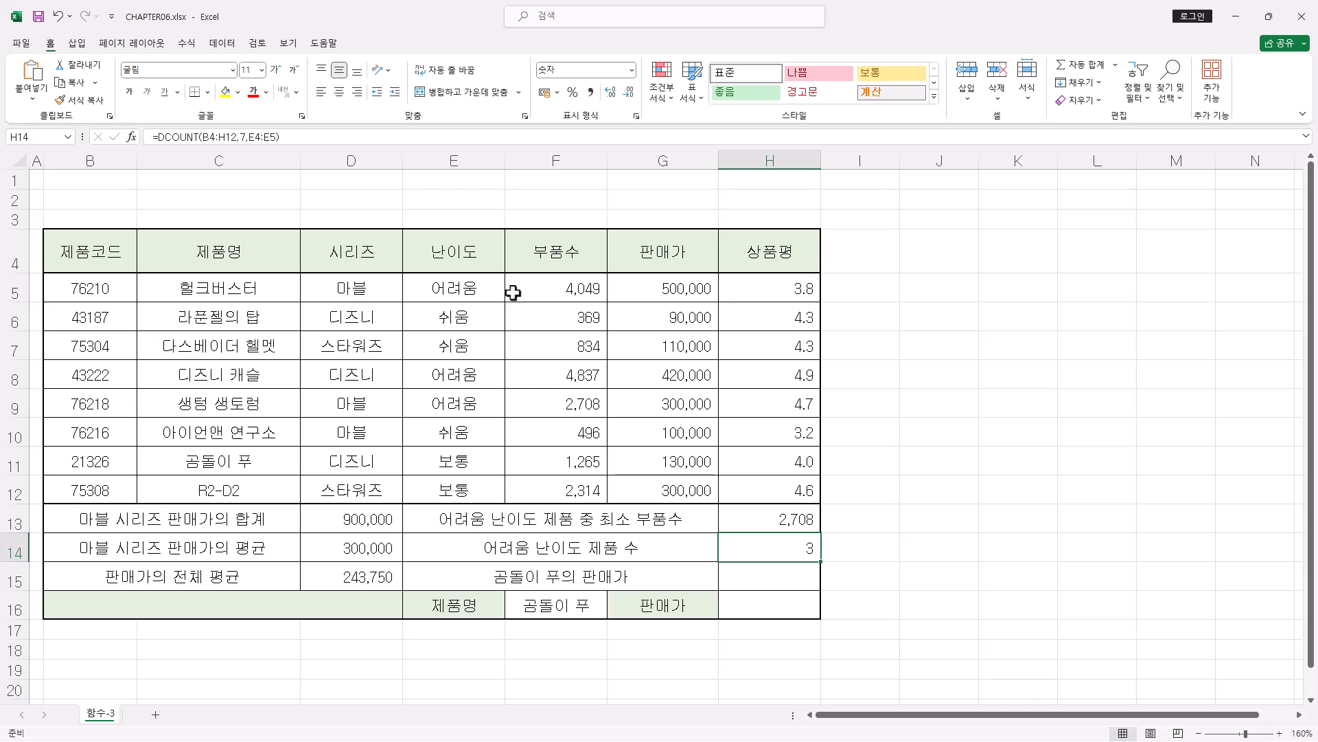
- Check the 상품평 ratings of the 어려움 products in cells H5, H8 and H9
click(729, 291)
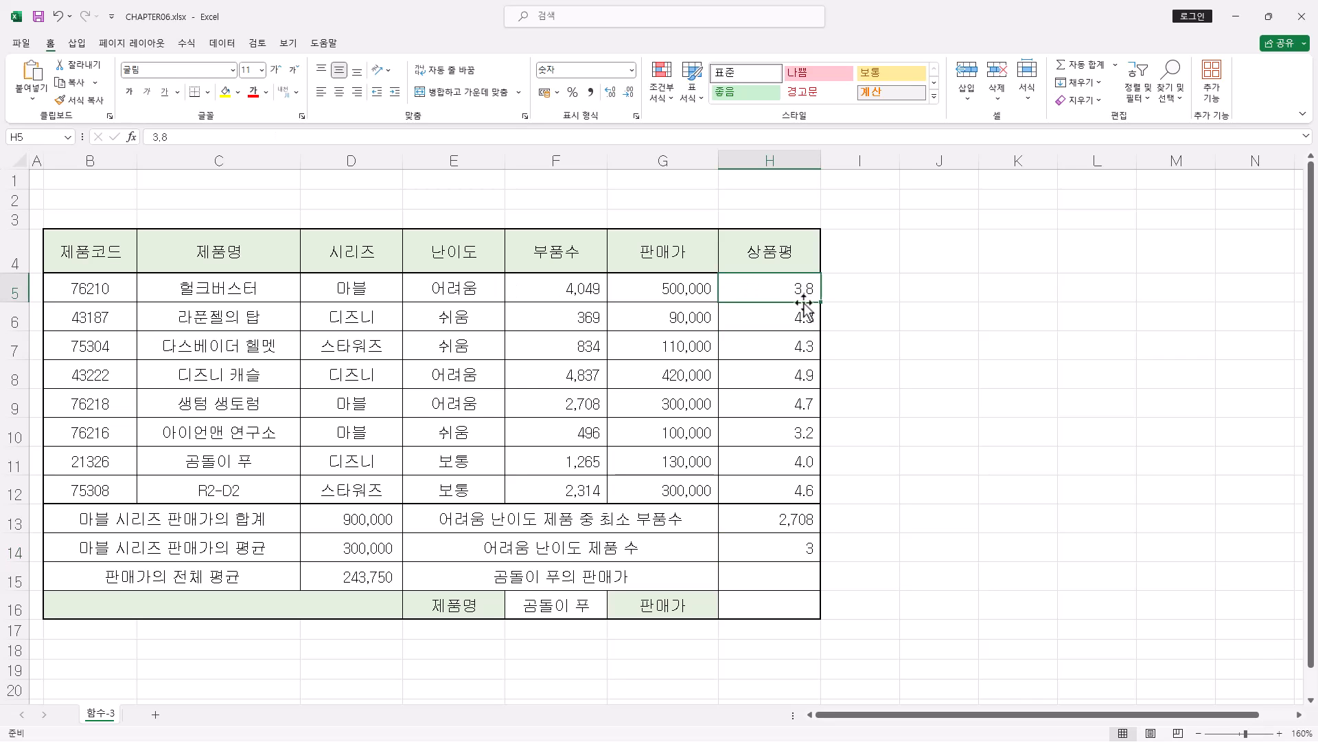
click(803, 377)
click(804, 405)
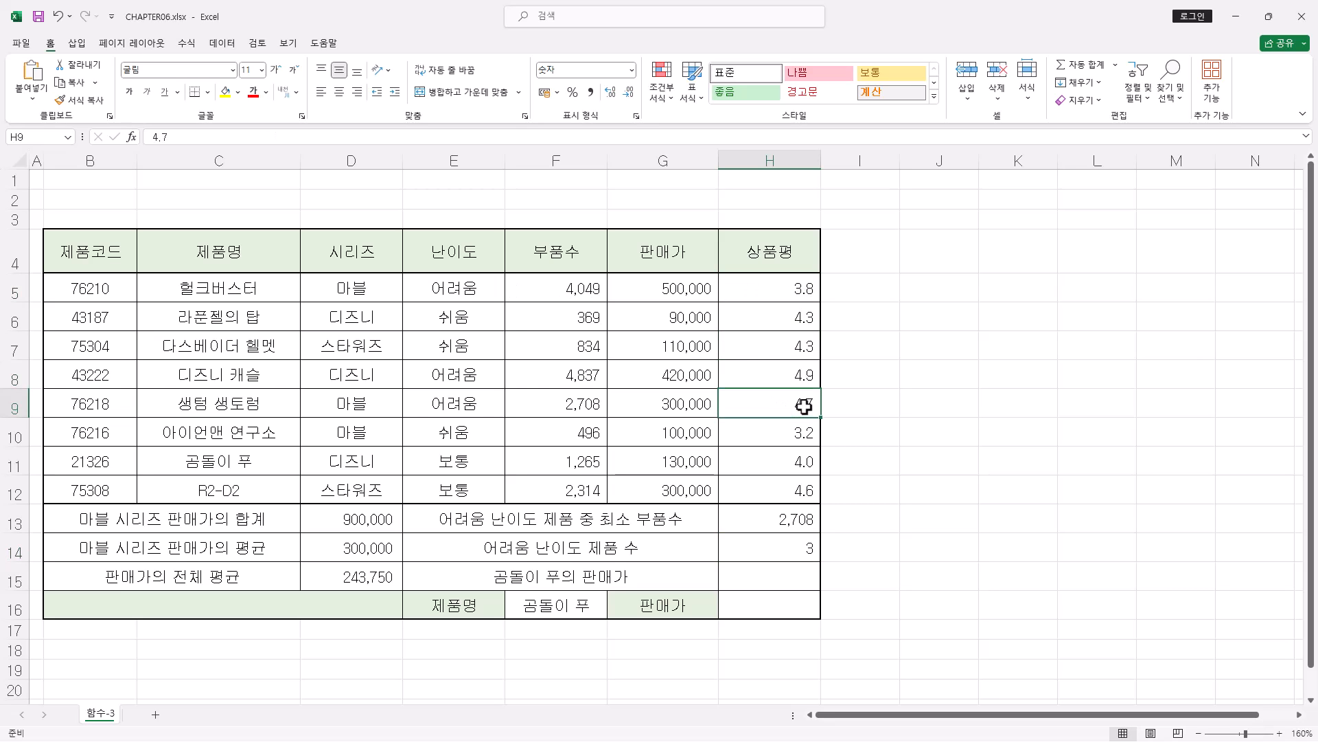
- Replace the 상품평 rating in H5 with the text 나무
click(801, 293)
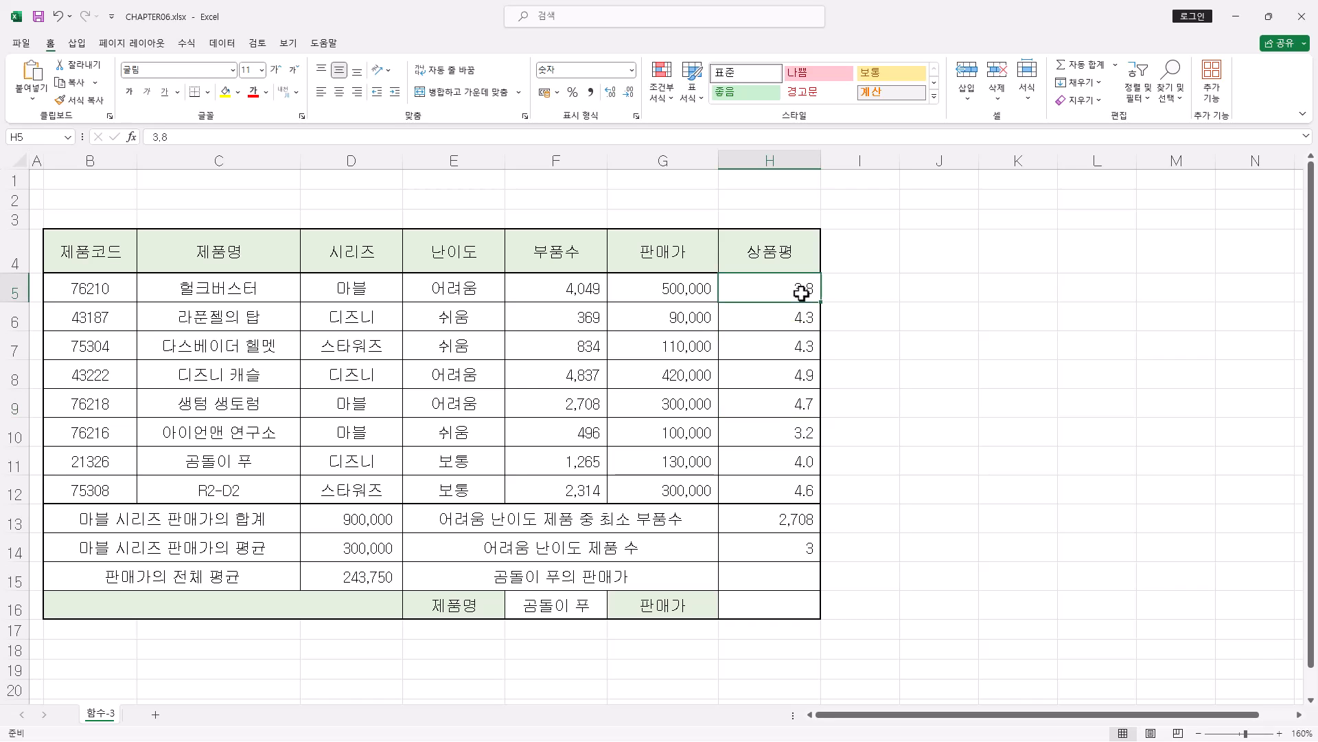
text(나무)
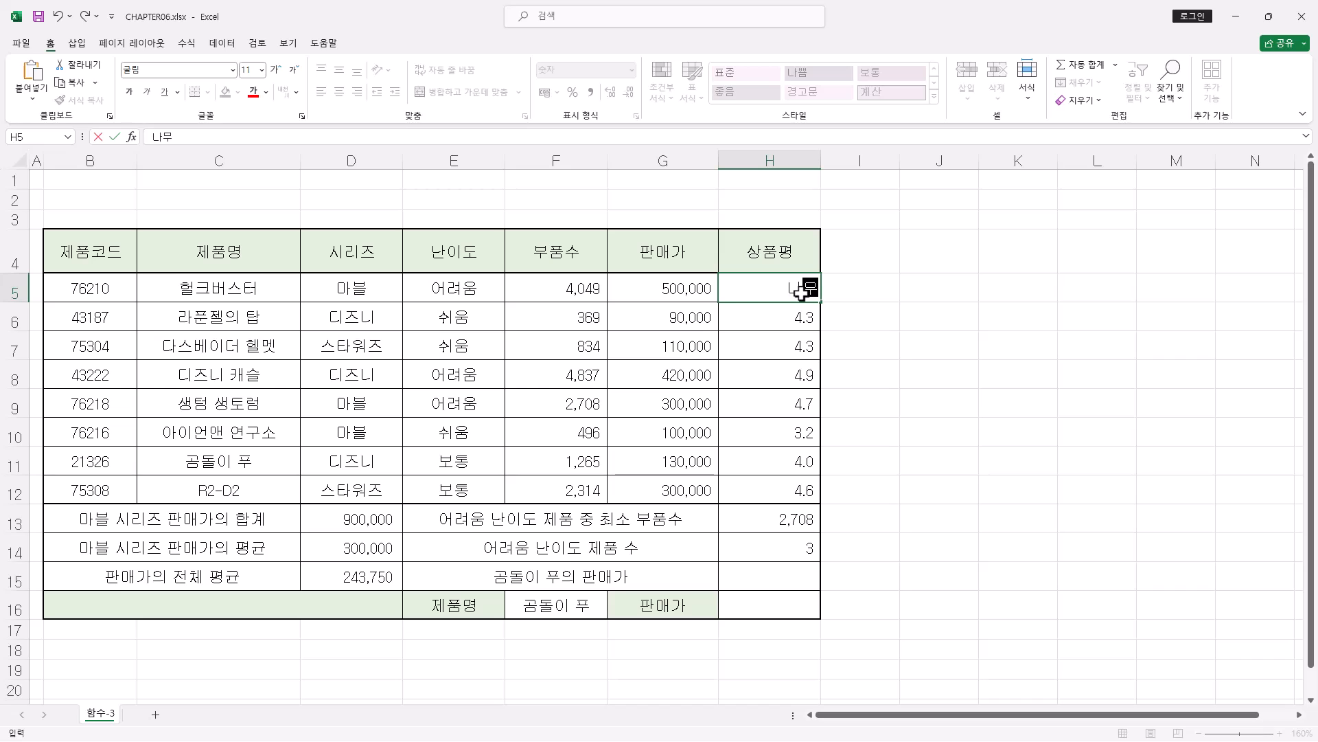
key(Return)
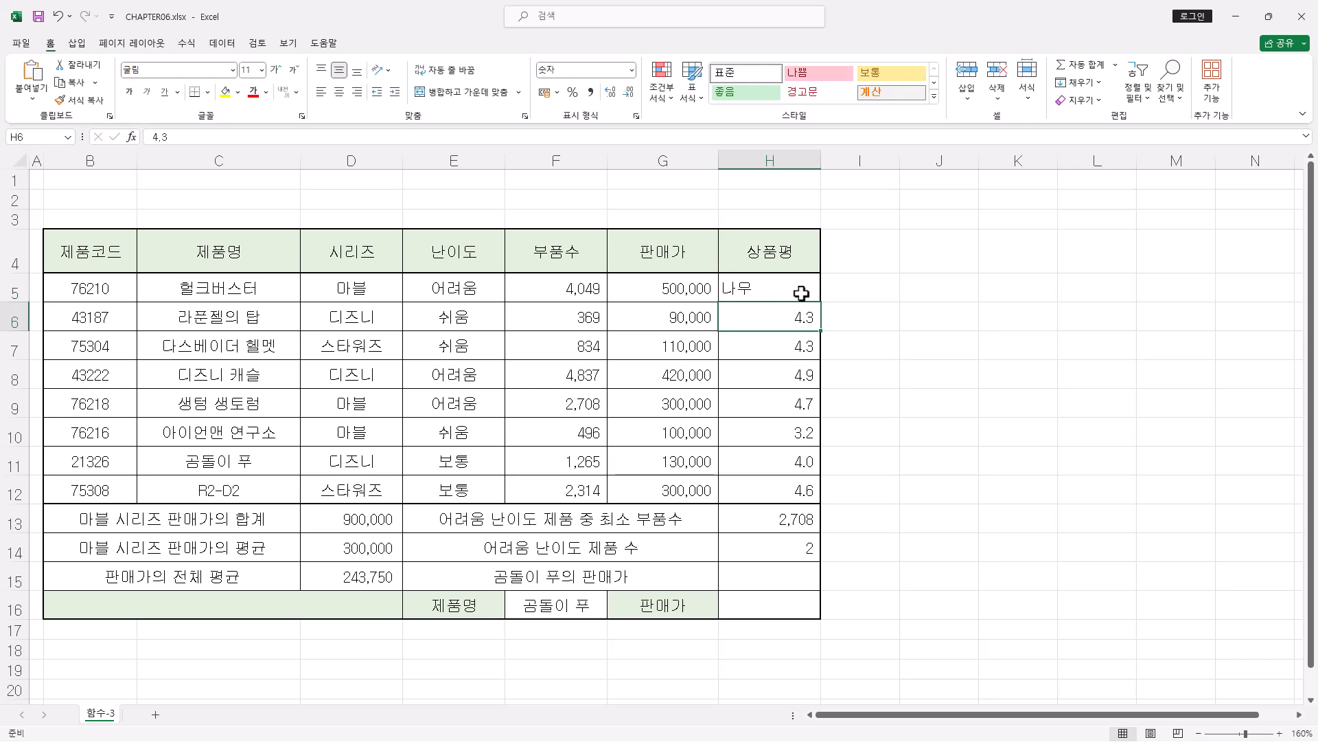
- Check the 상품평 cells H5, H8 and H9 against the count, and change the H14 formula to =DCOUNTA(B4:H12,4,E4:E5)
click(801, 293)
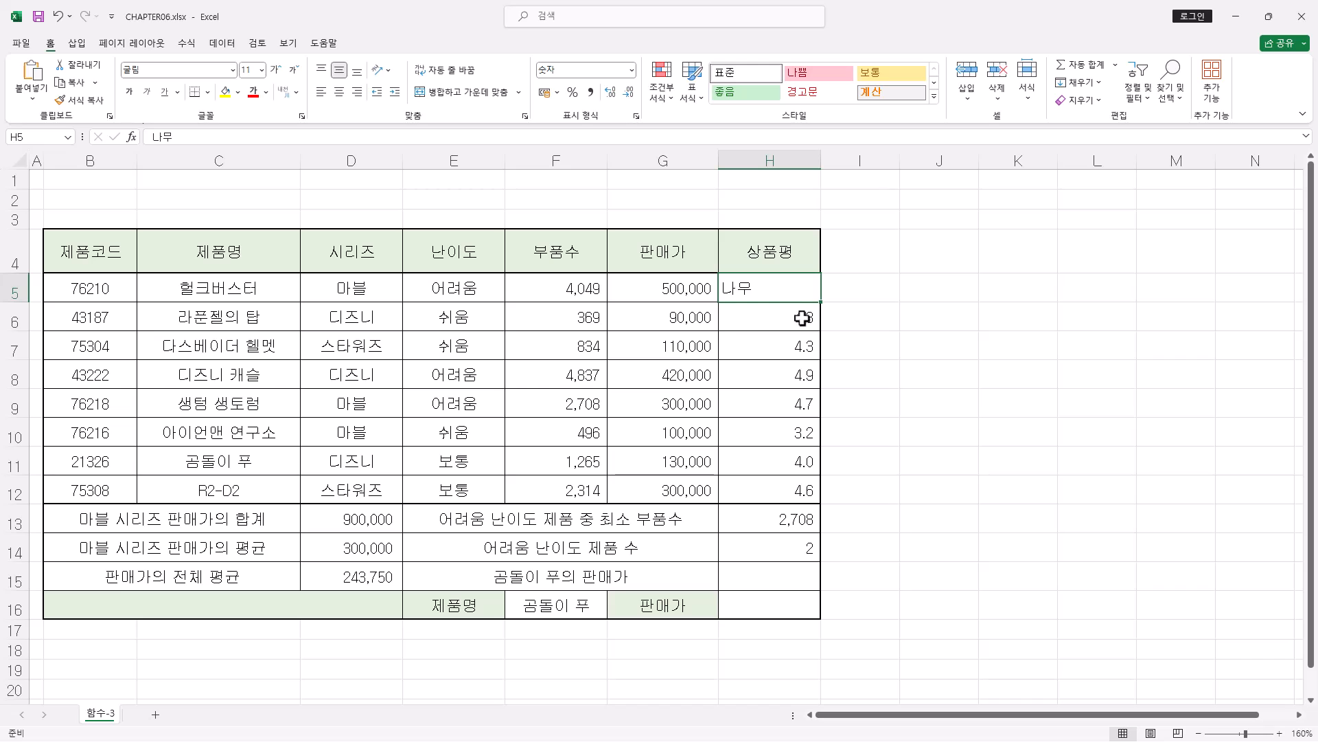
click(800, 375)
click(795, 394)
click(810, 543)
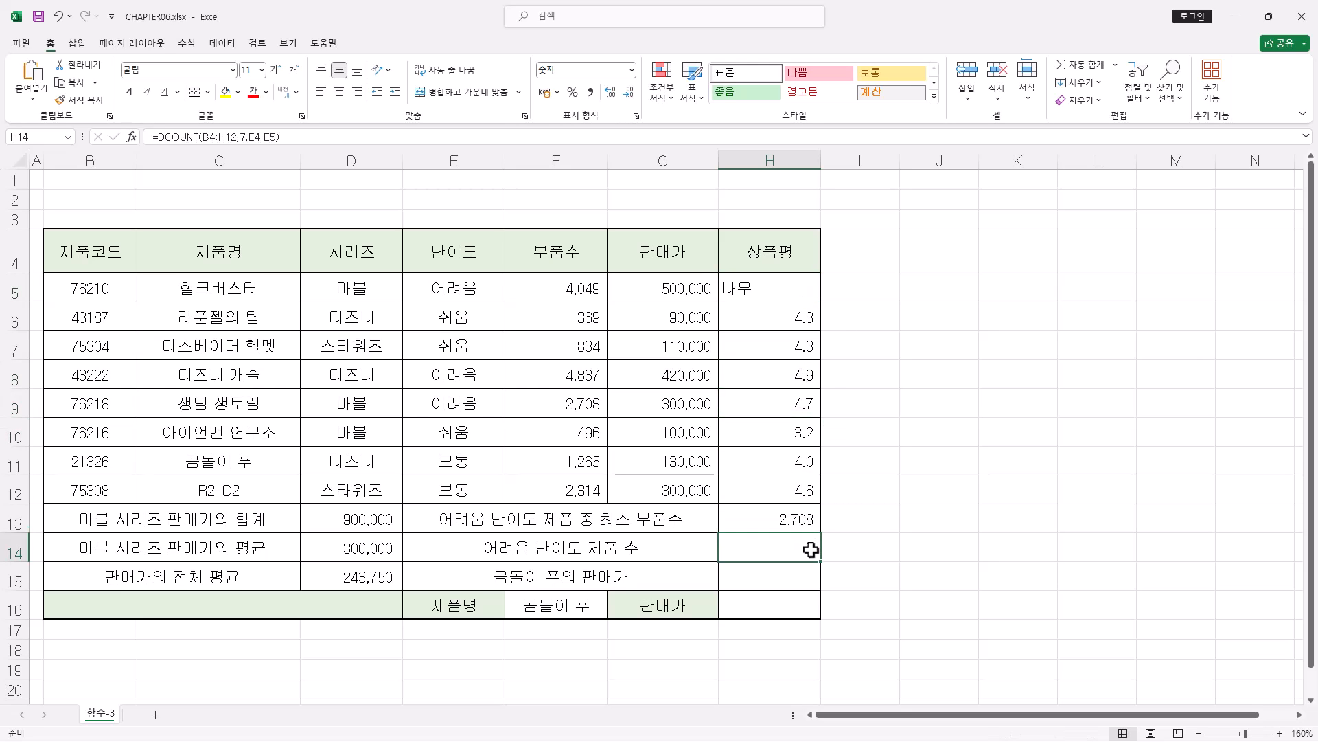
click(199, 137)
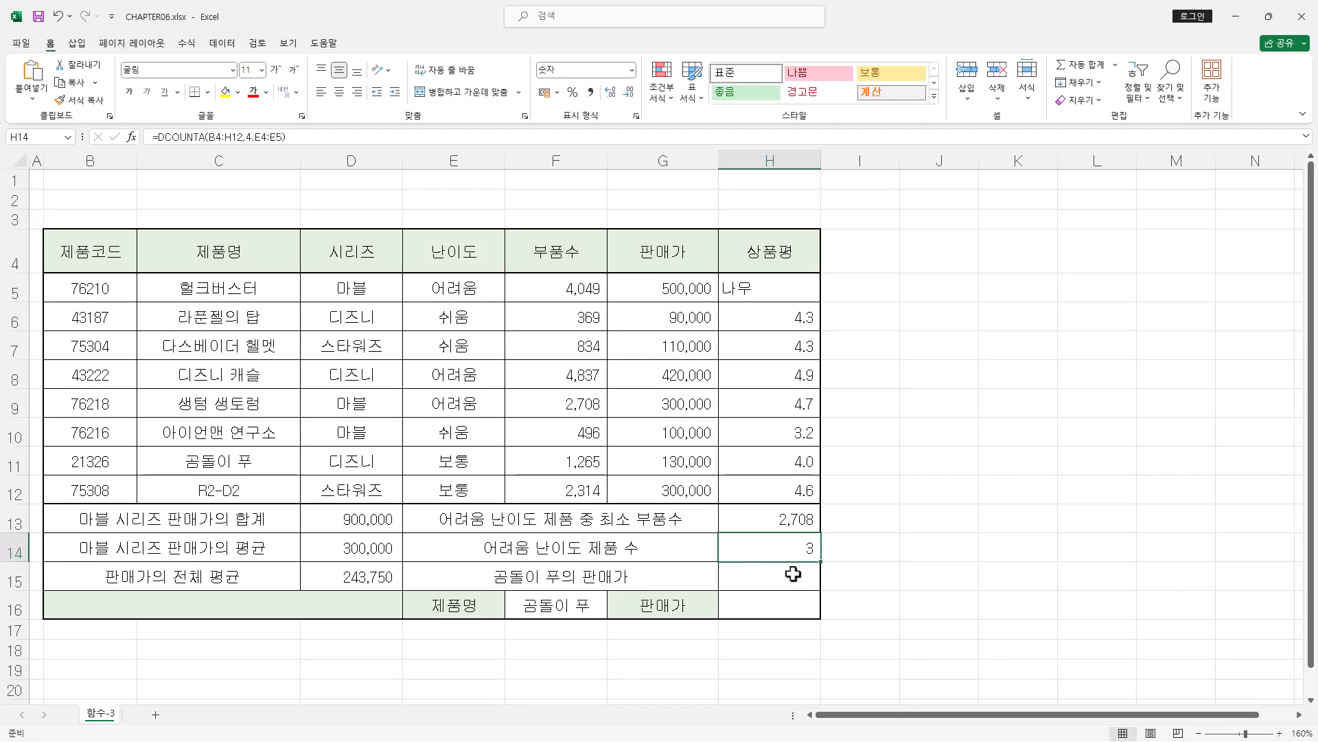
- Examine how the product table is laid out in columns and rows, from the 제품코드 header through columns C to E and rows 5 and 6
click(783, 579)
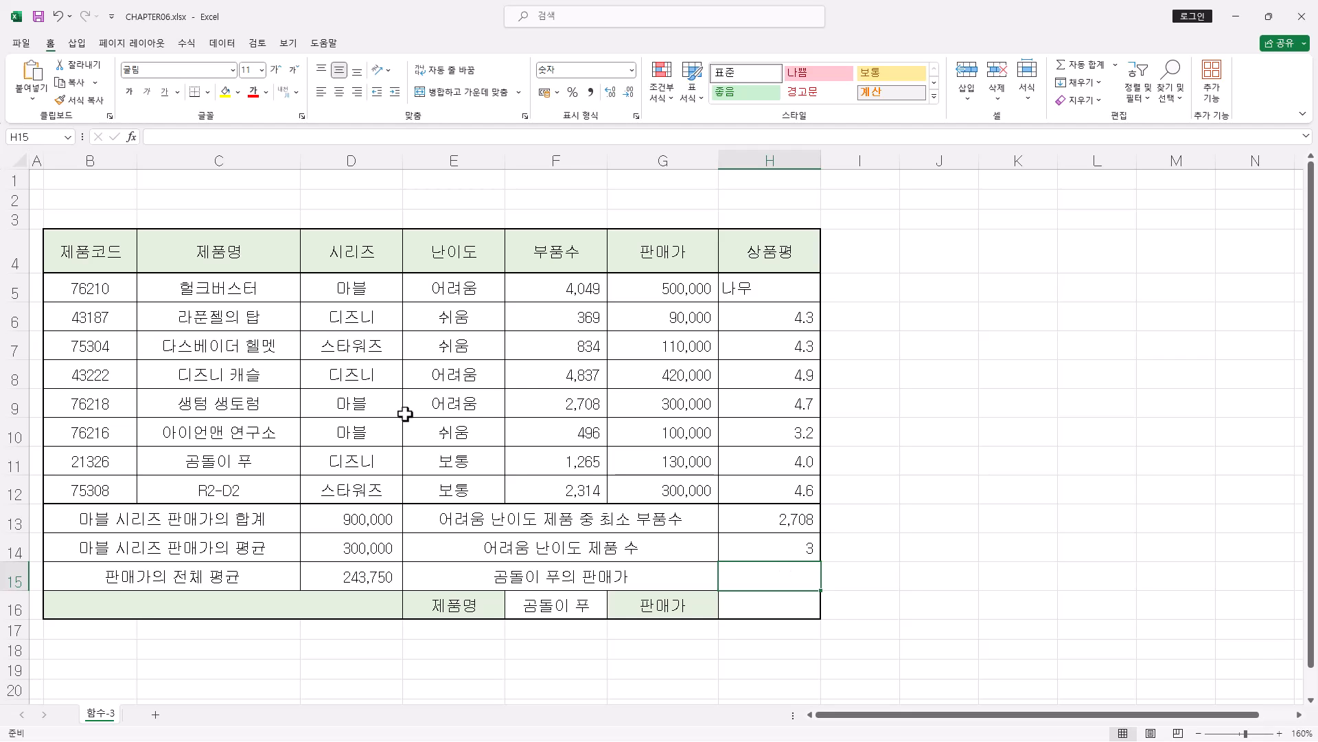
click(108, 261)
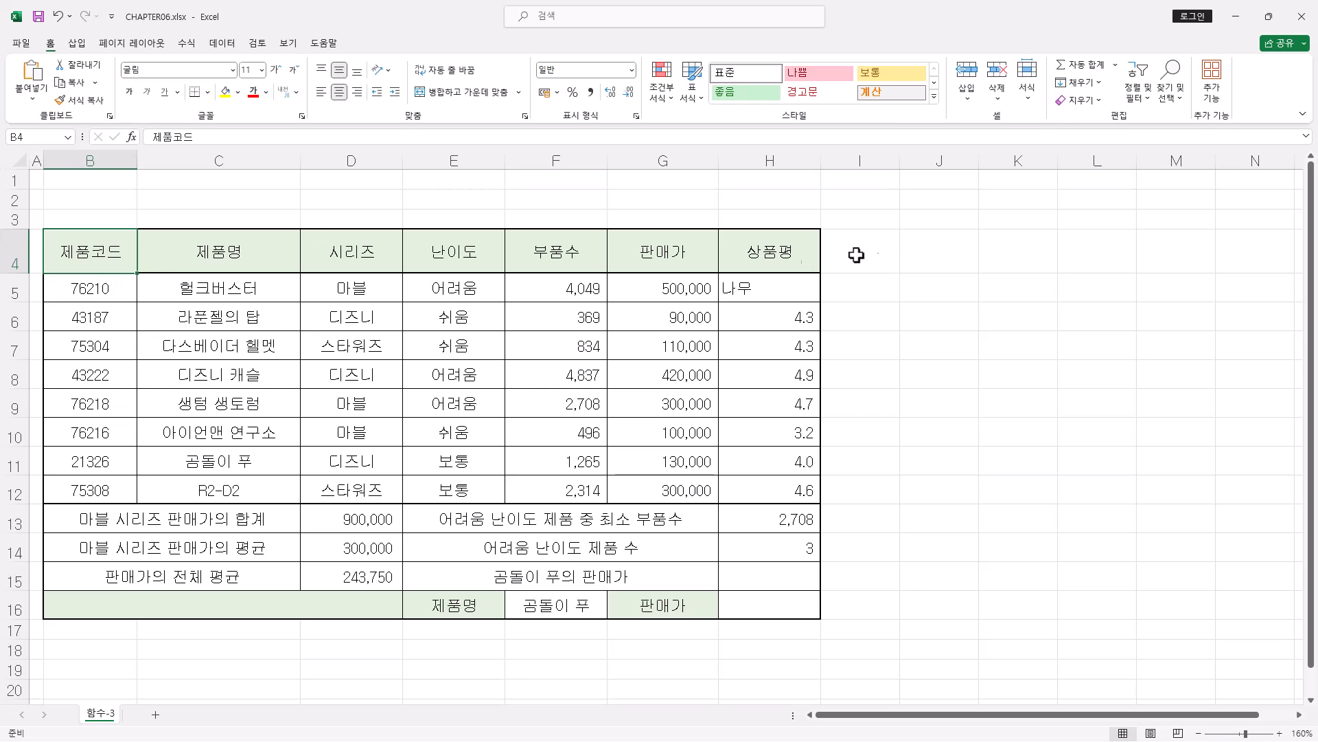
click(213, 161)
click(373, 160)
click(450, 160)
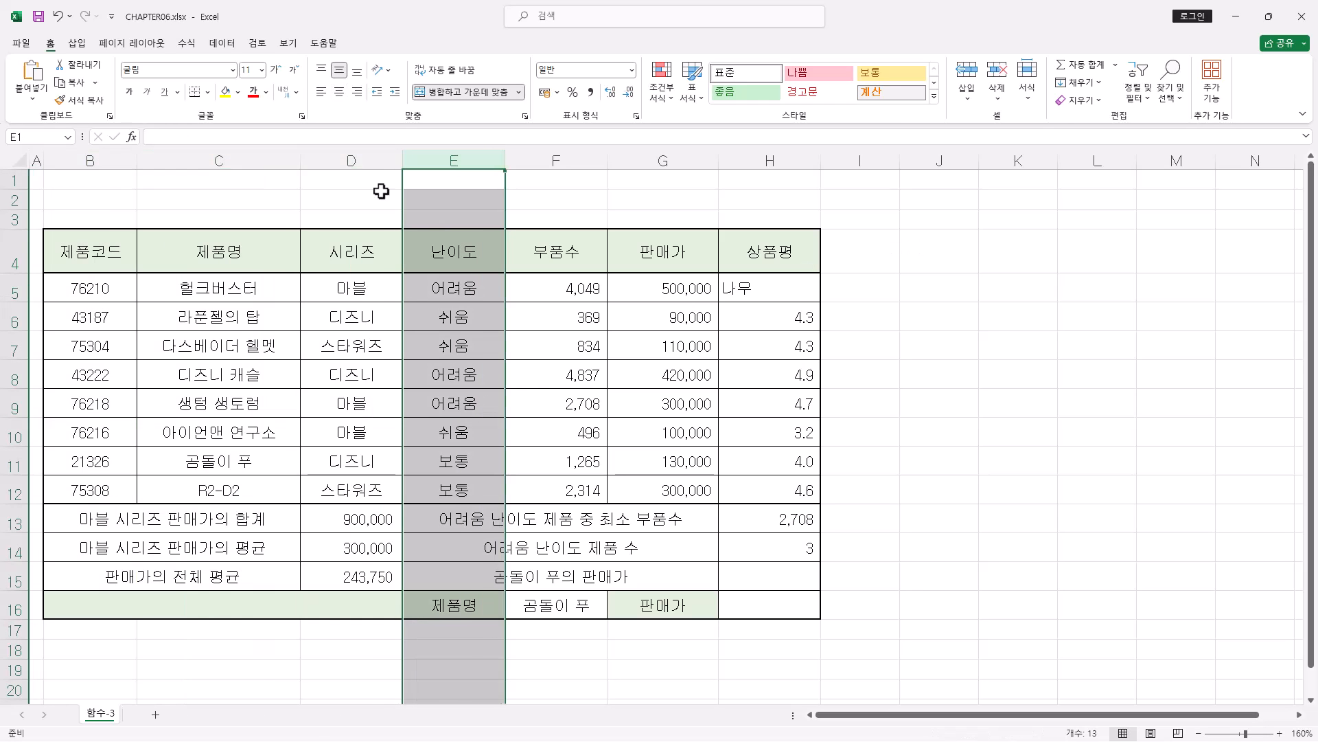
click(10, 288)
click(9, 327)
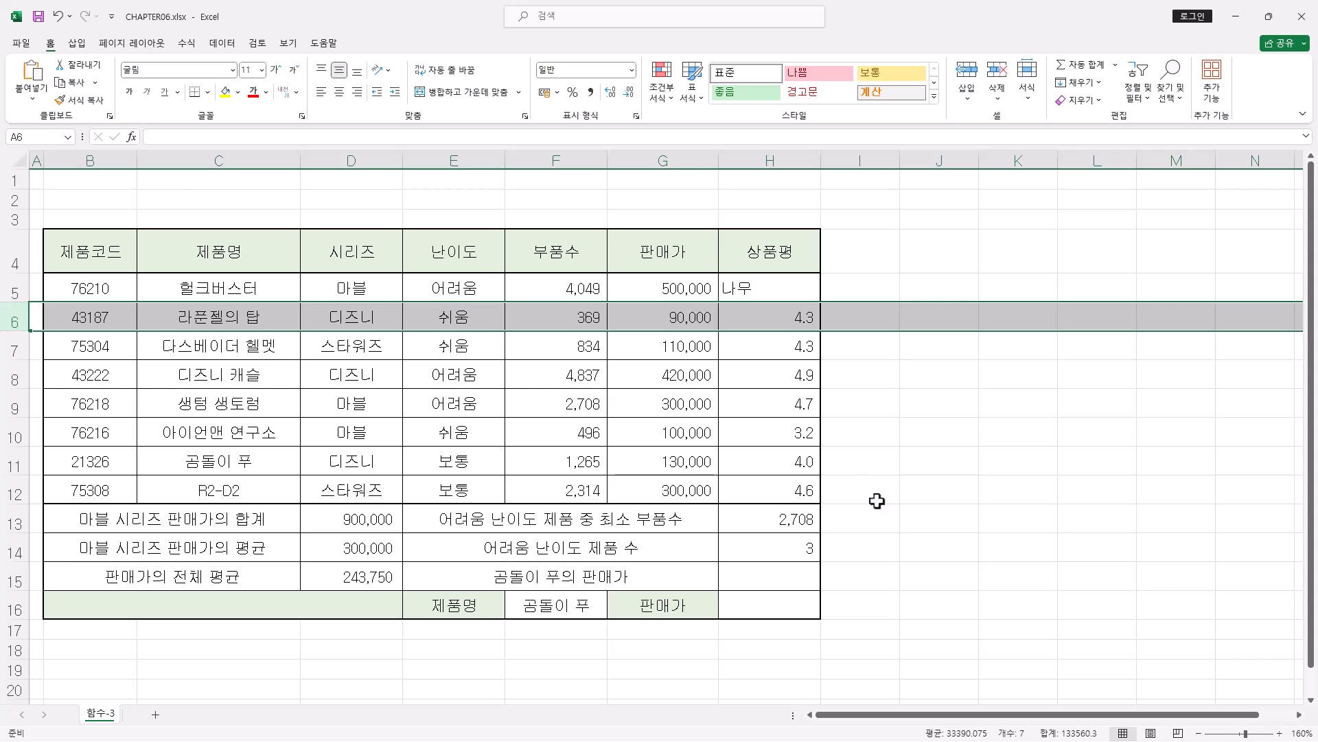
- Start a MATCH function in H15 and set its lookup value to C11, the 곰돌이 푸 product name
click(786, 572)
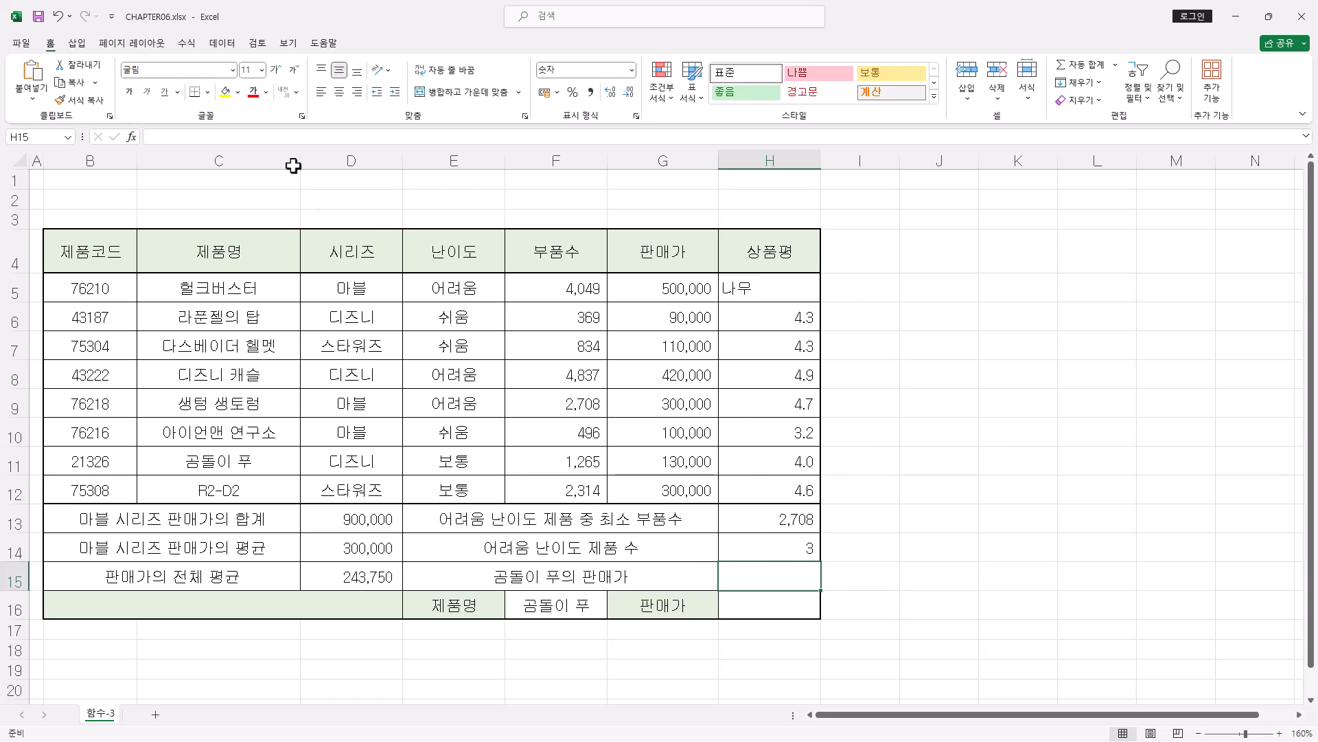
click(271, 139)
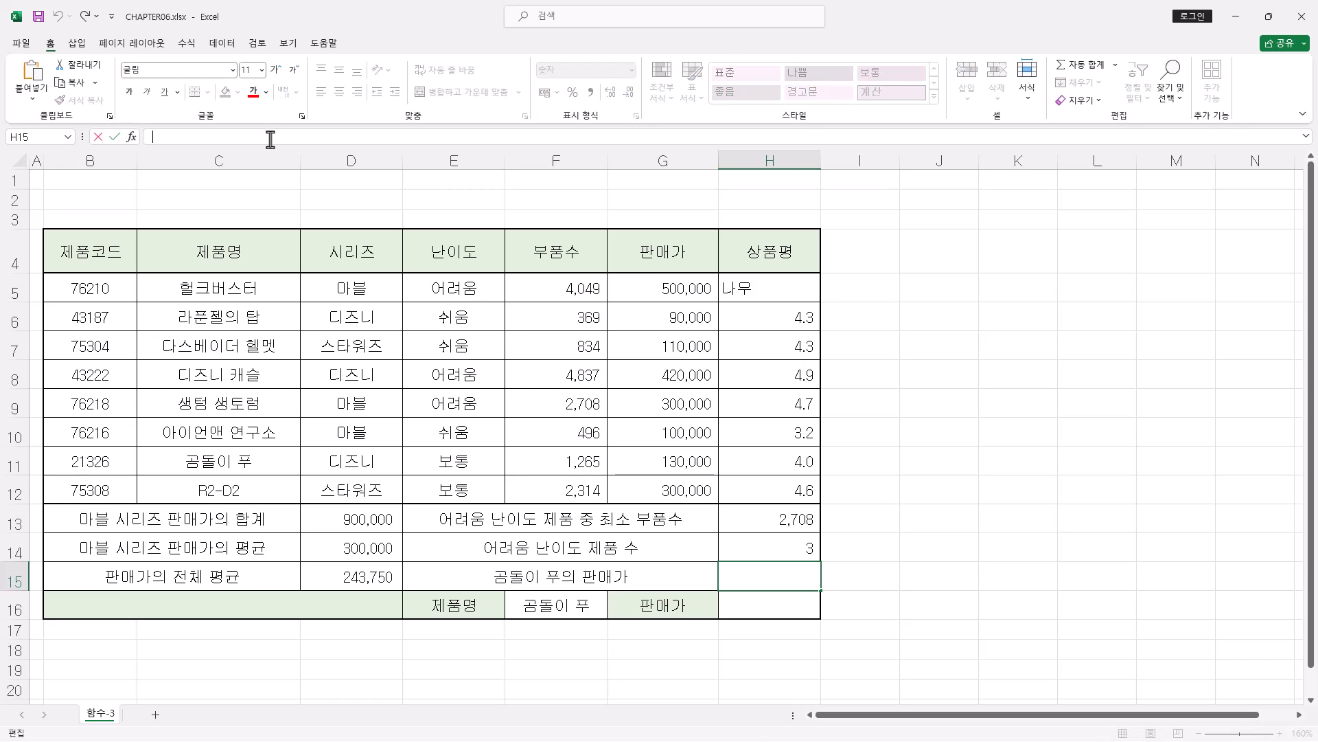
text(=mat)
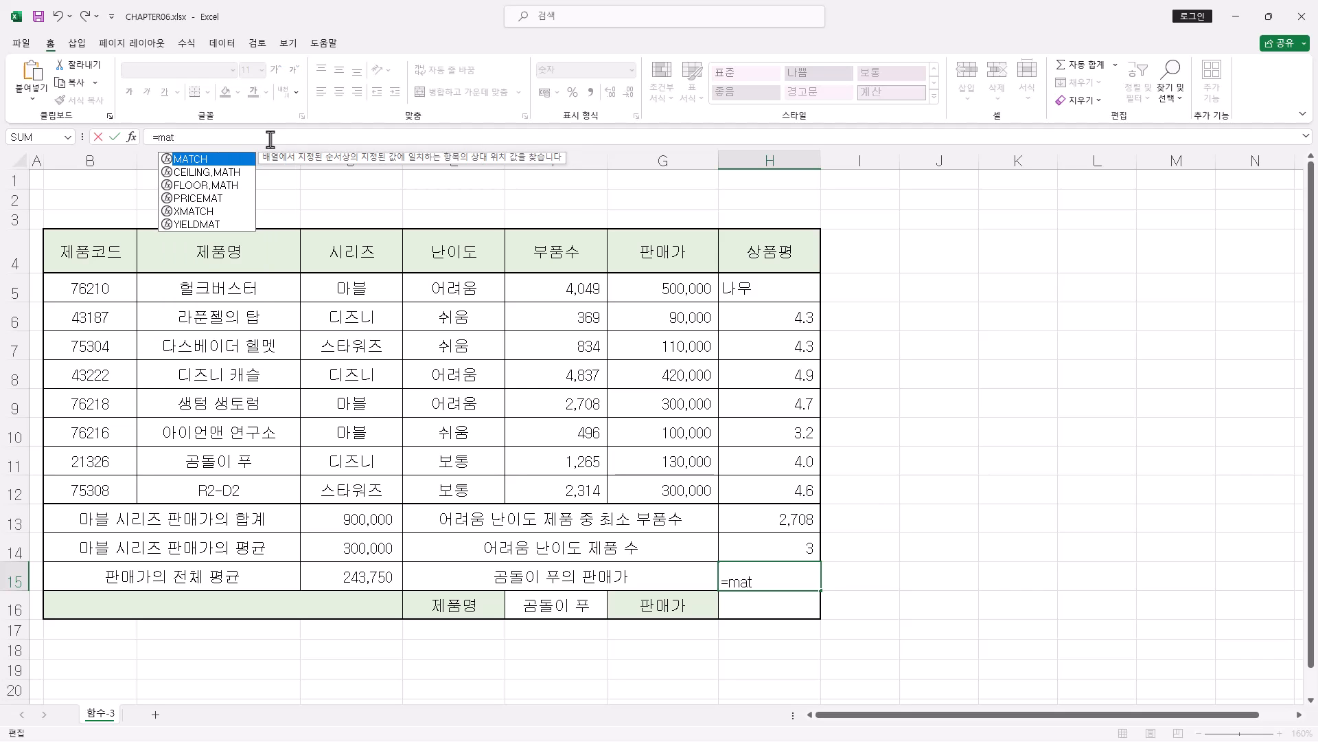
key(Tab)
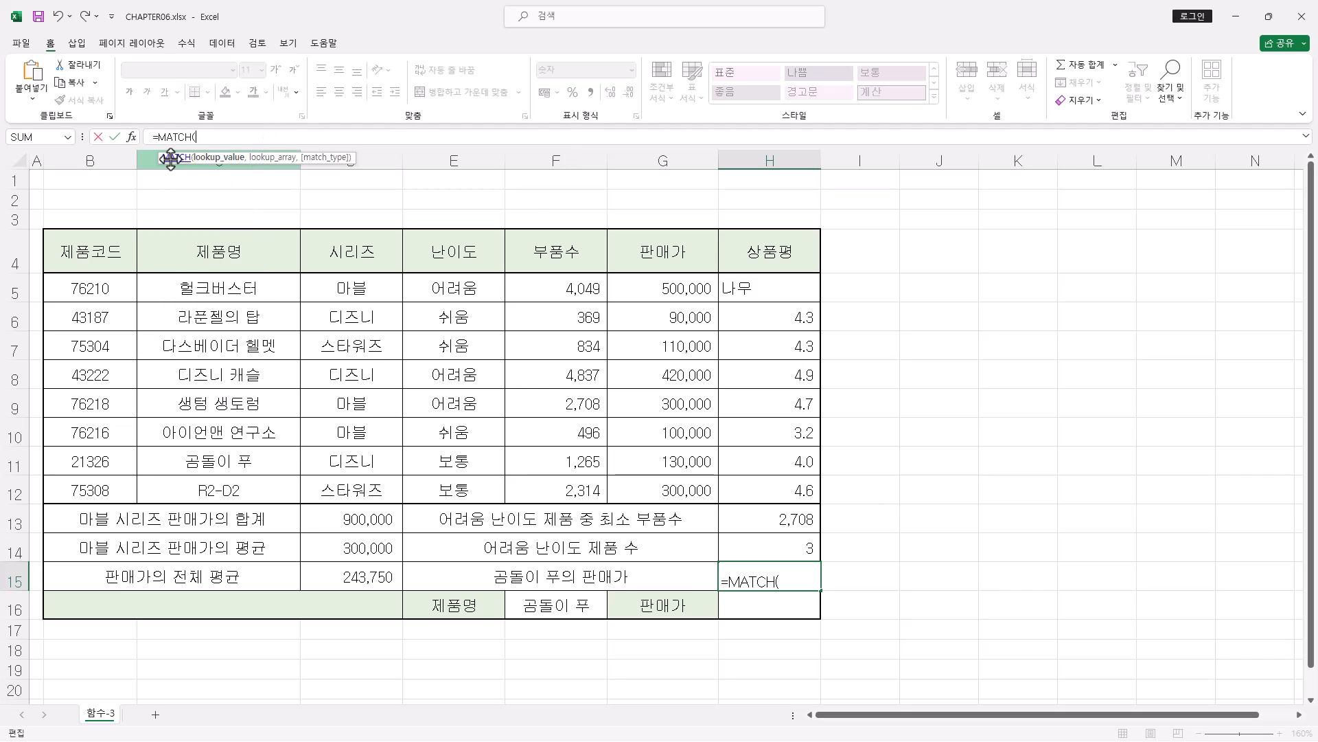
click(133, 137)
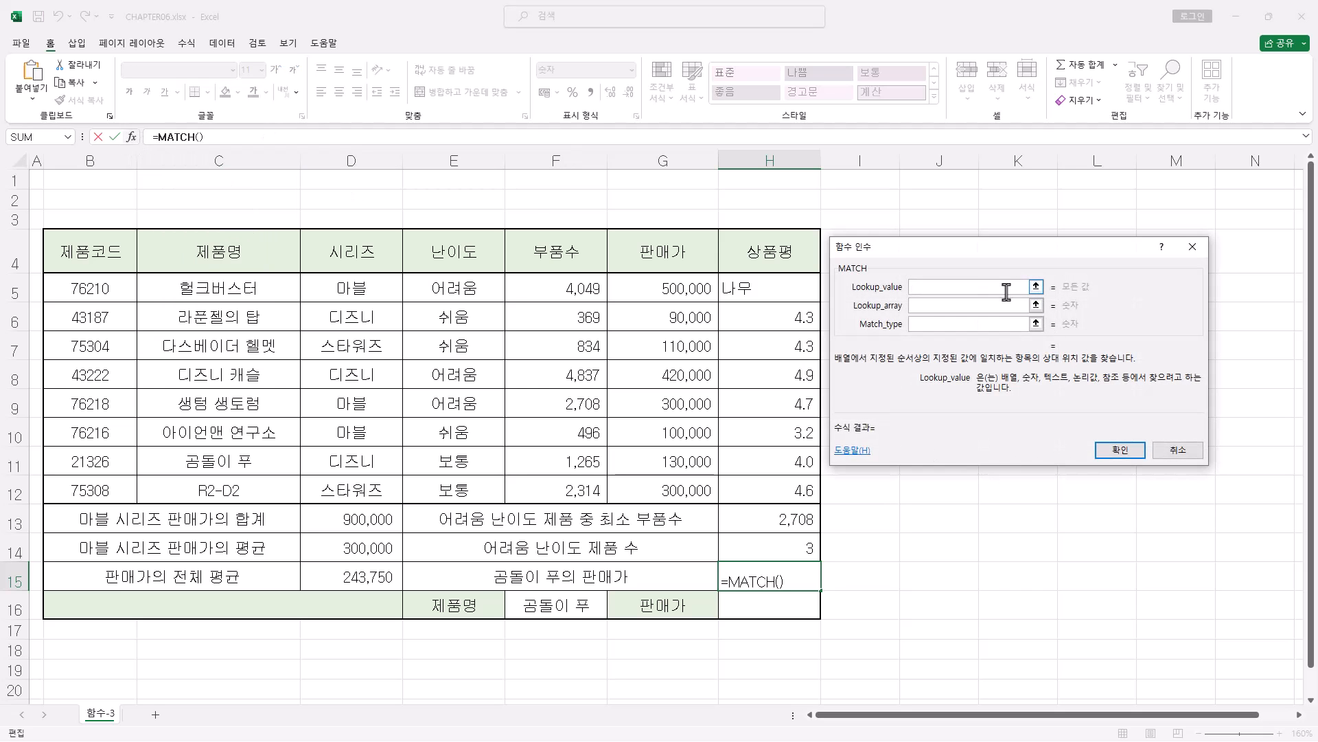
drag(1000, 265, 909, 261)
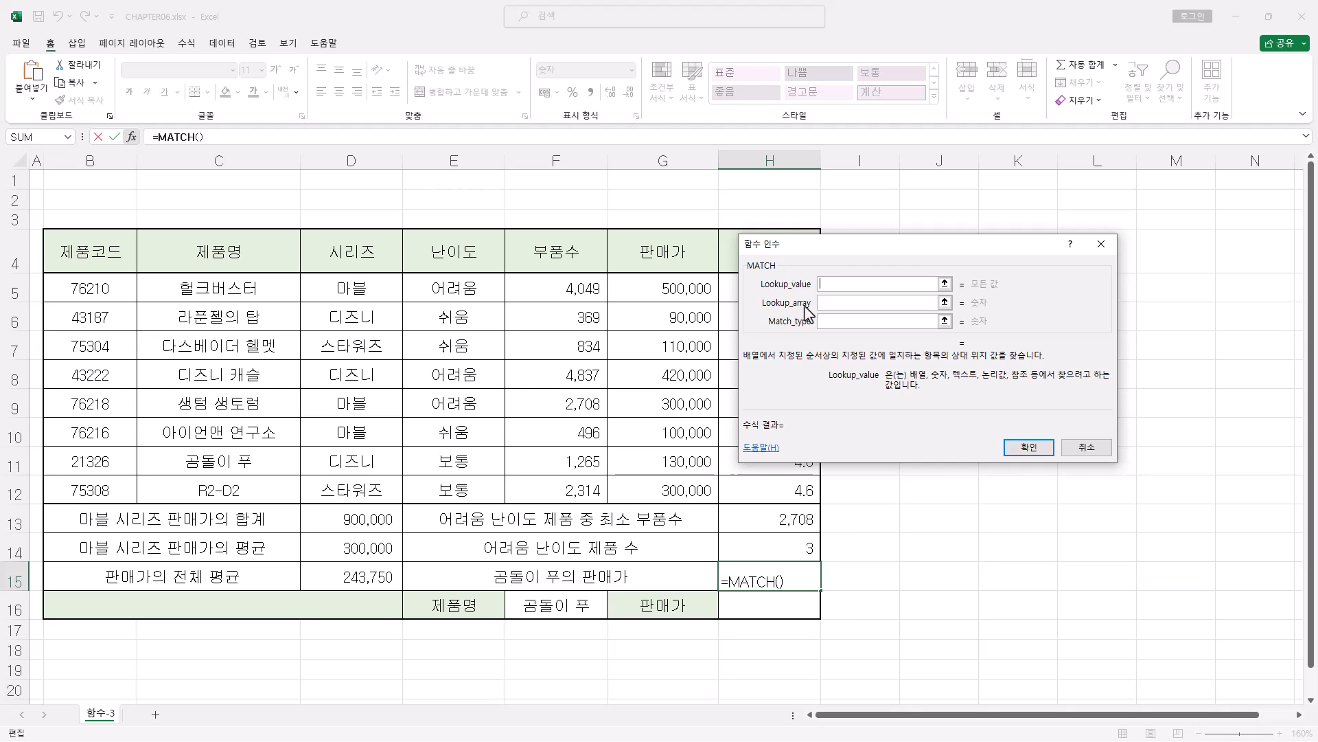
click(837, 287)
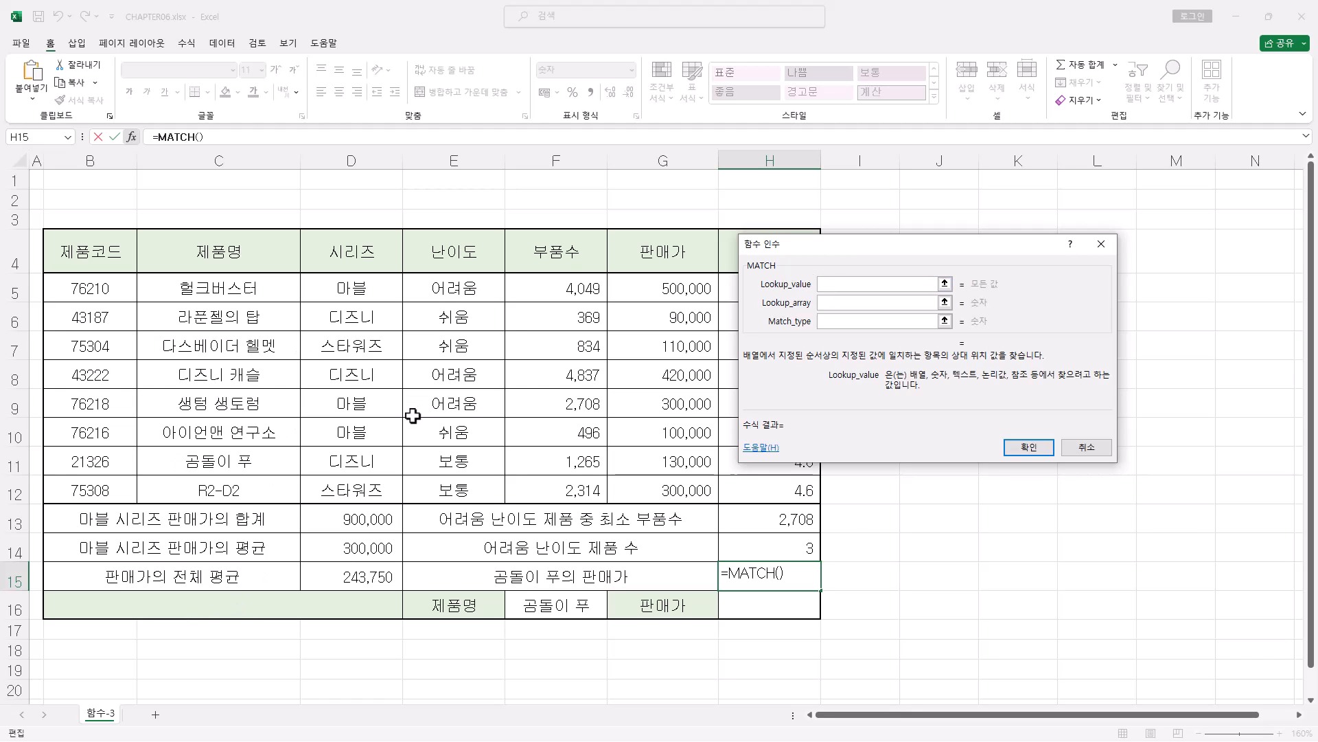
click(243, 463)
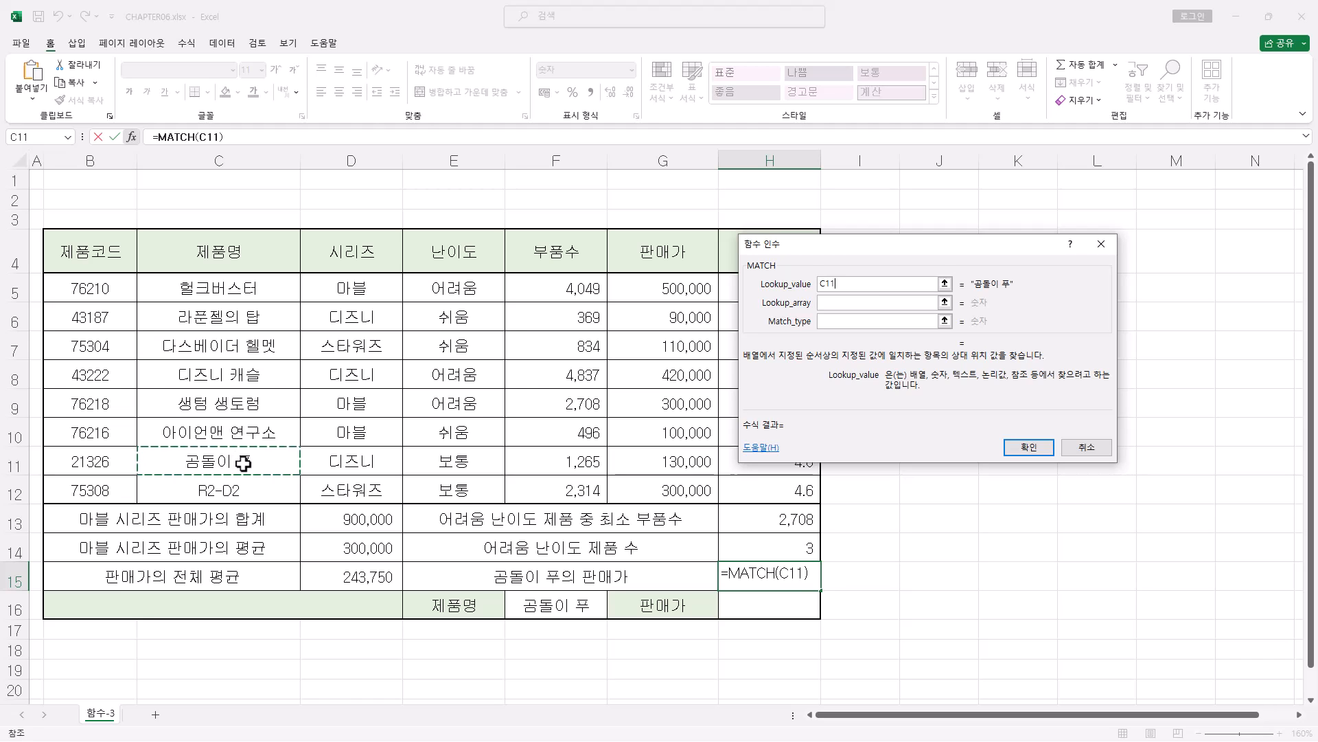
- Set the MATCH lookup array to C5:C12 and the match type to 0, and accept the function arguments
click(844, 304)
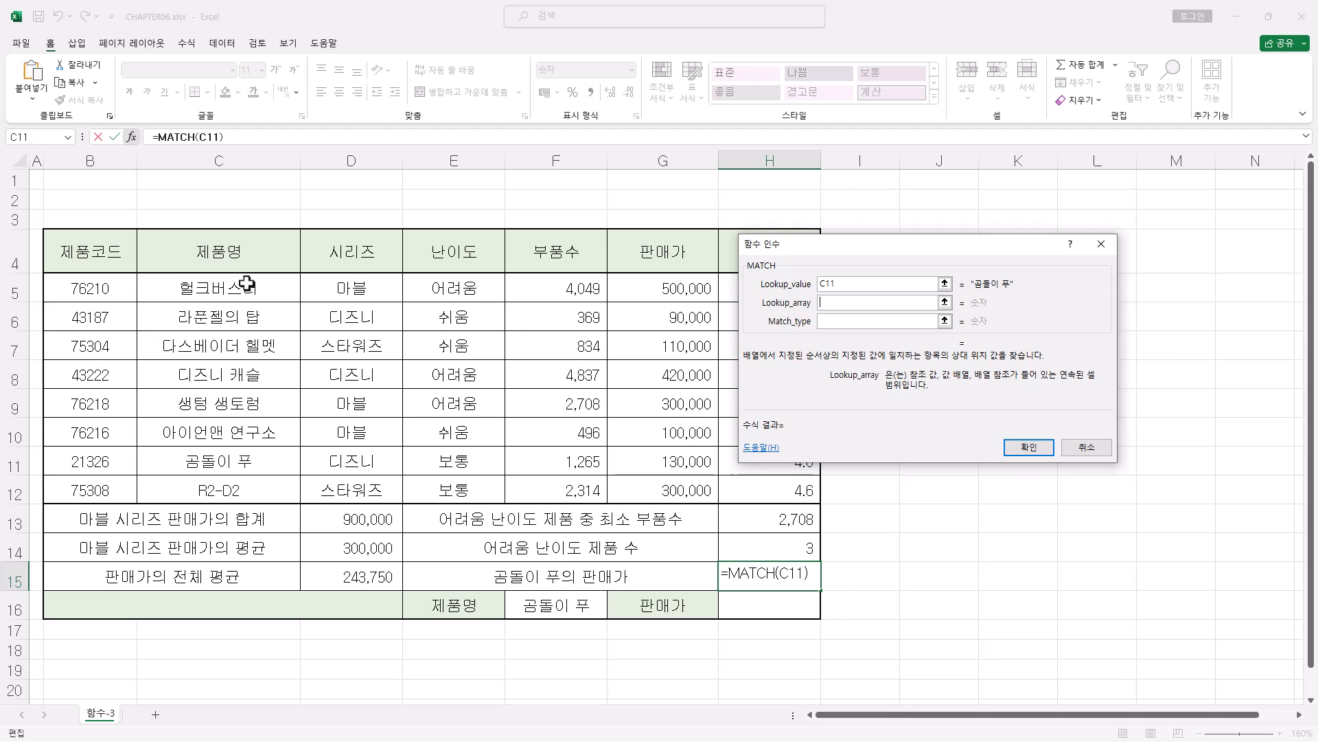
drag(248, 283, 253, 461)
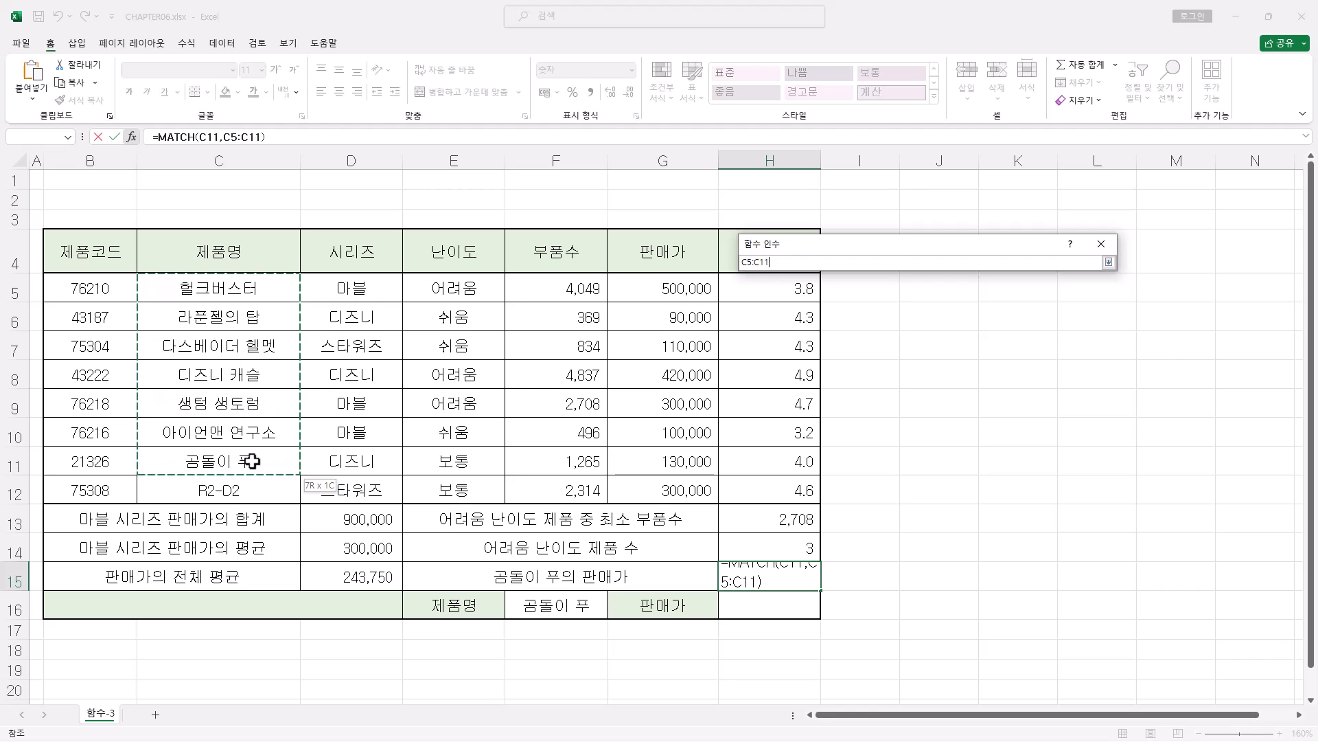
drag(253, 462, 253, 490)
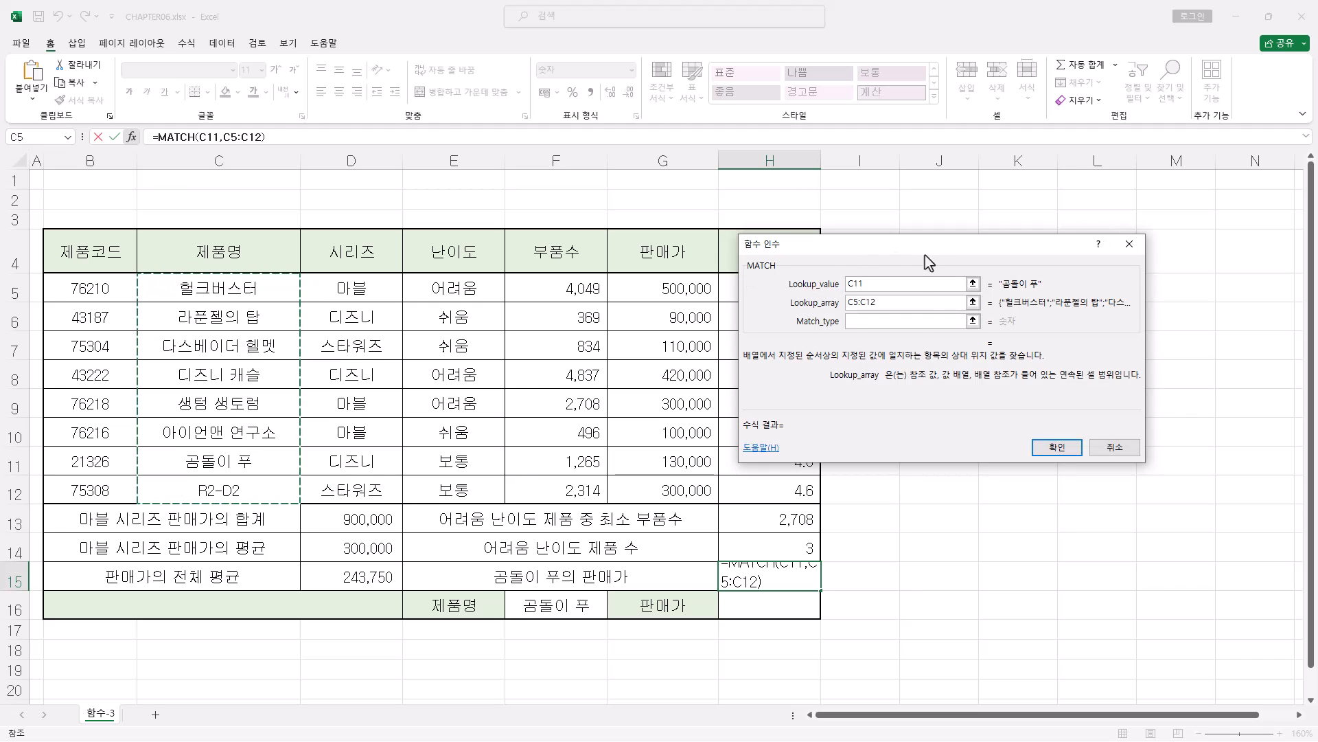
click(867, 322)
click(867, 322)
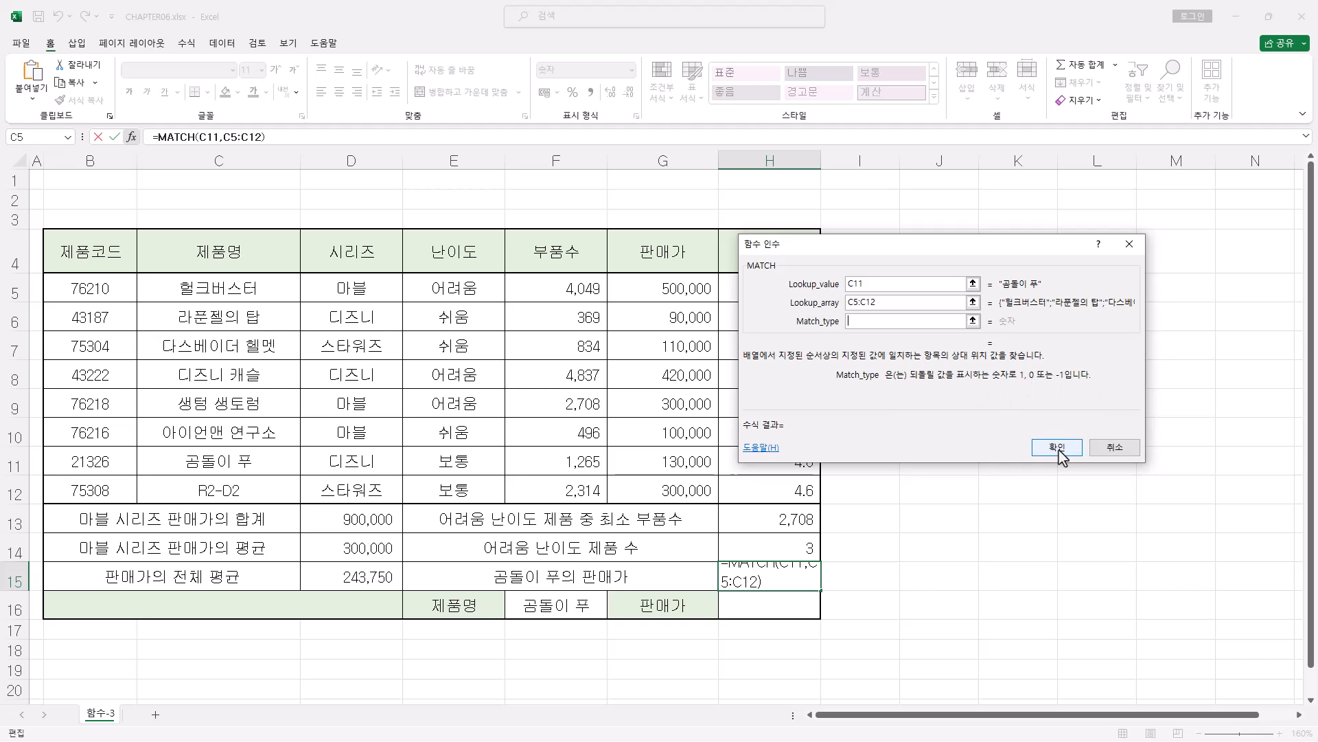
text(0)
click(1060, 459)
- Review the match type options of the MATCH formula in H15, re-enter 0 for an exact match, and accept the formula
click(259, 138)
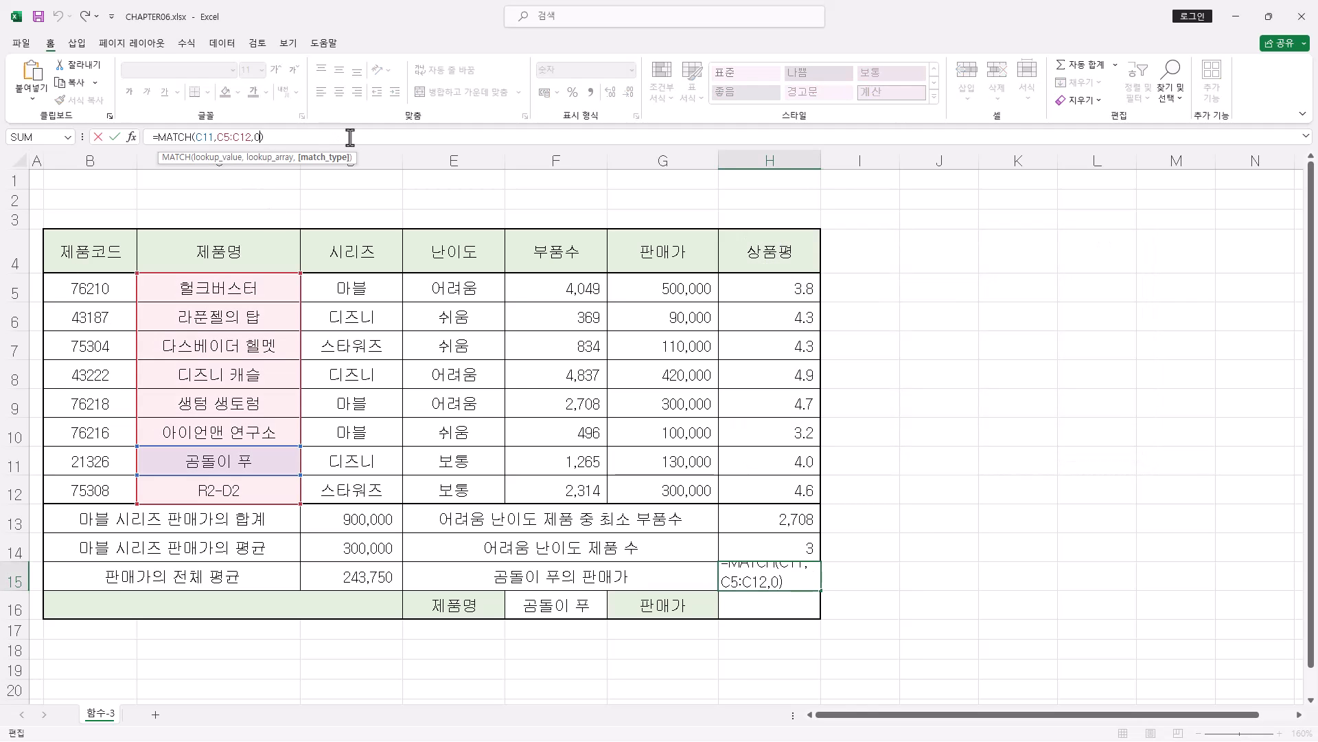
key(BackSpace)
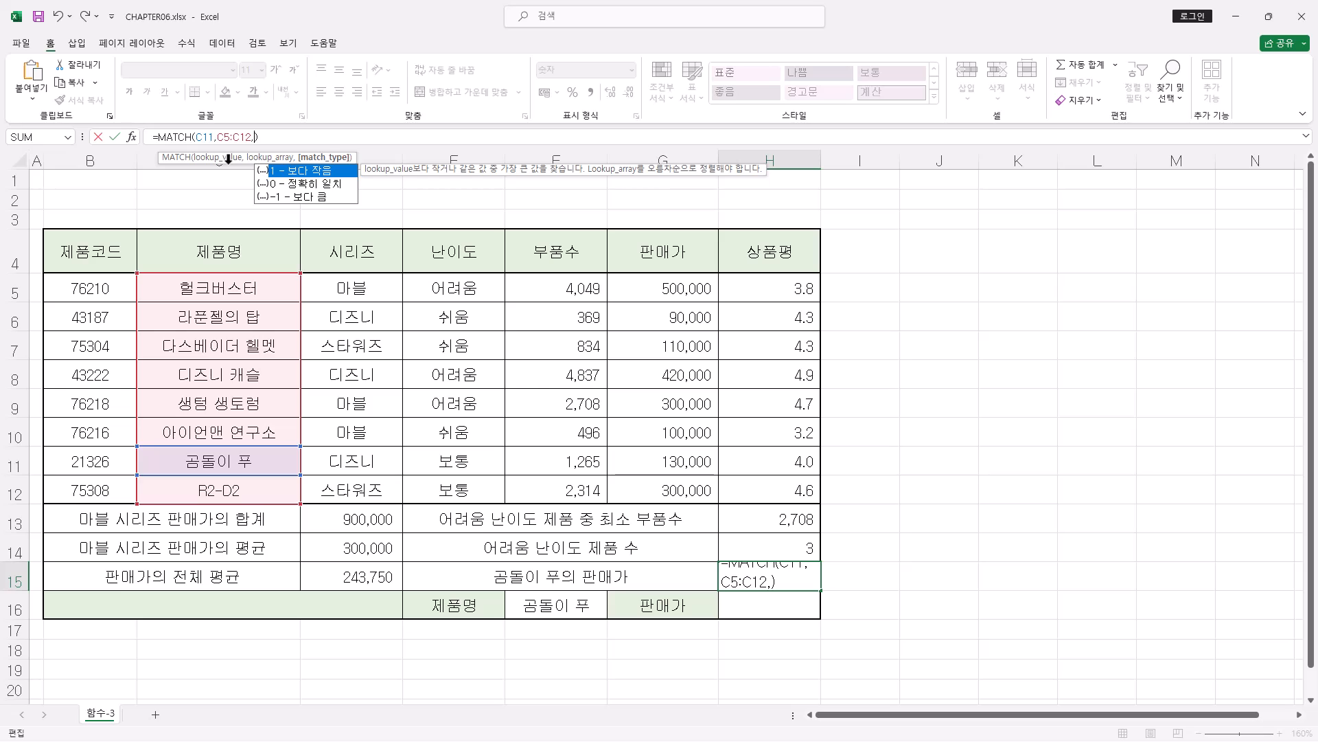
text(0)
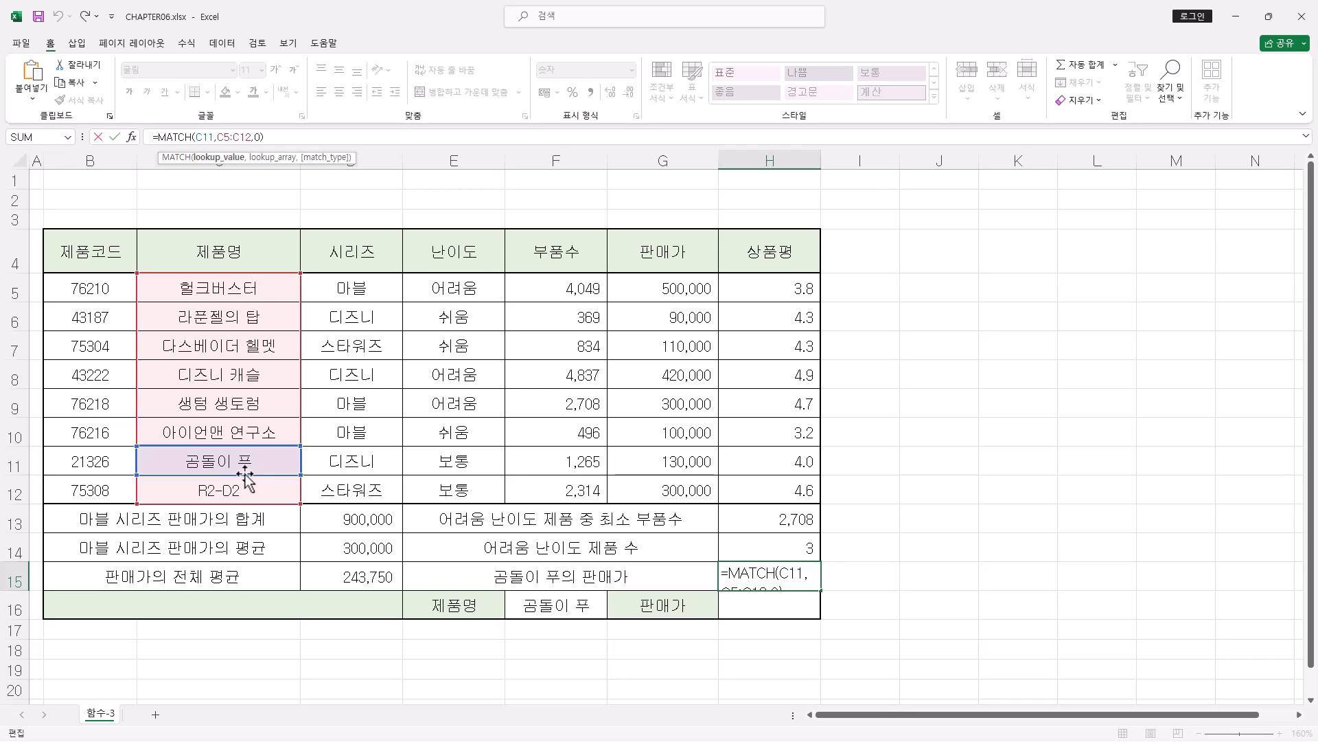
click(114, 137)
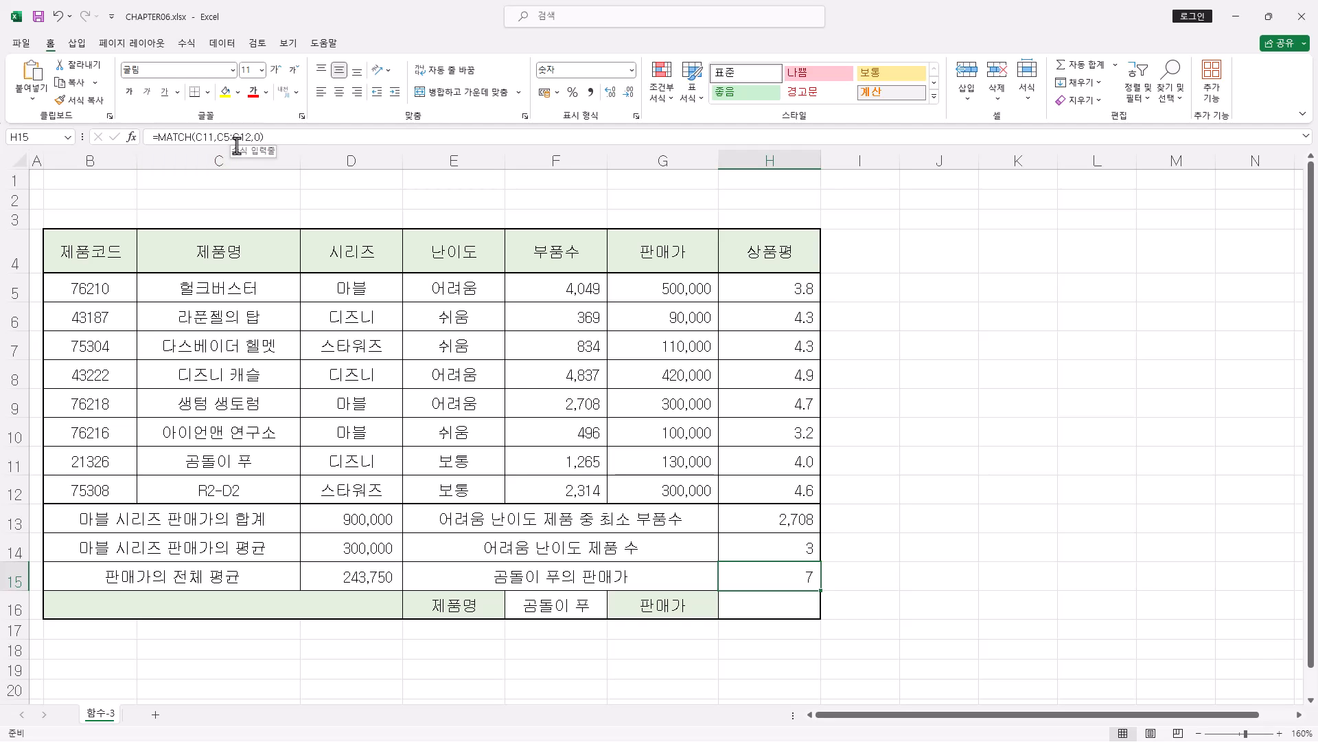
- Copy the MATCH(C11,C5:C12,0) expression from the H15 formula without its equals sign
drag(156, 137, 269, 137)
right_click(261, 139)
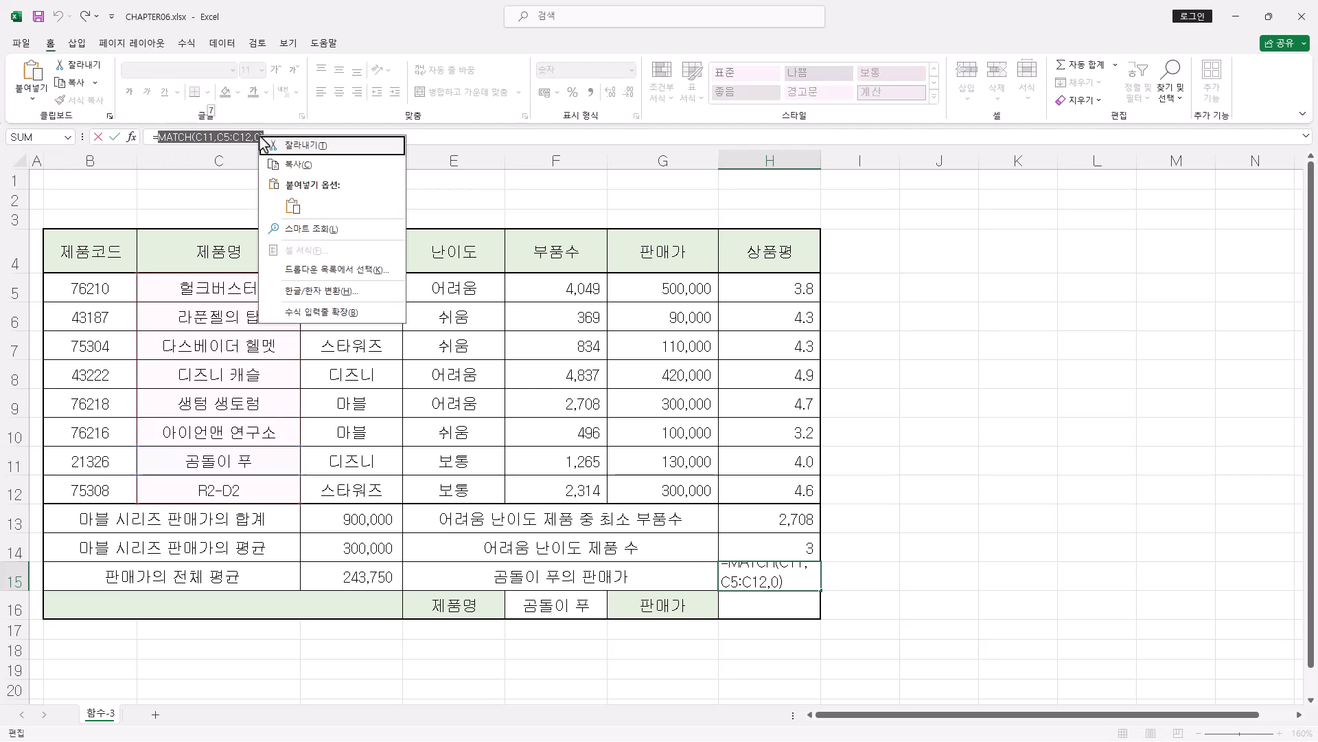
click(303, 165)
click(282, 137)
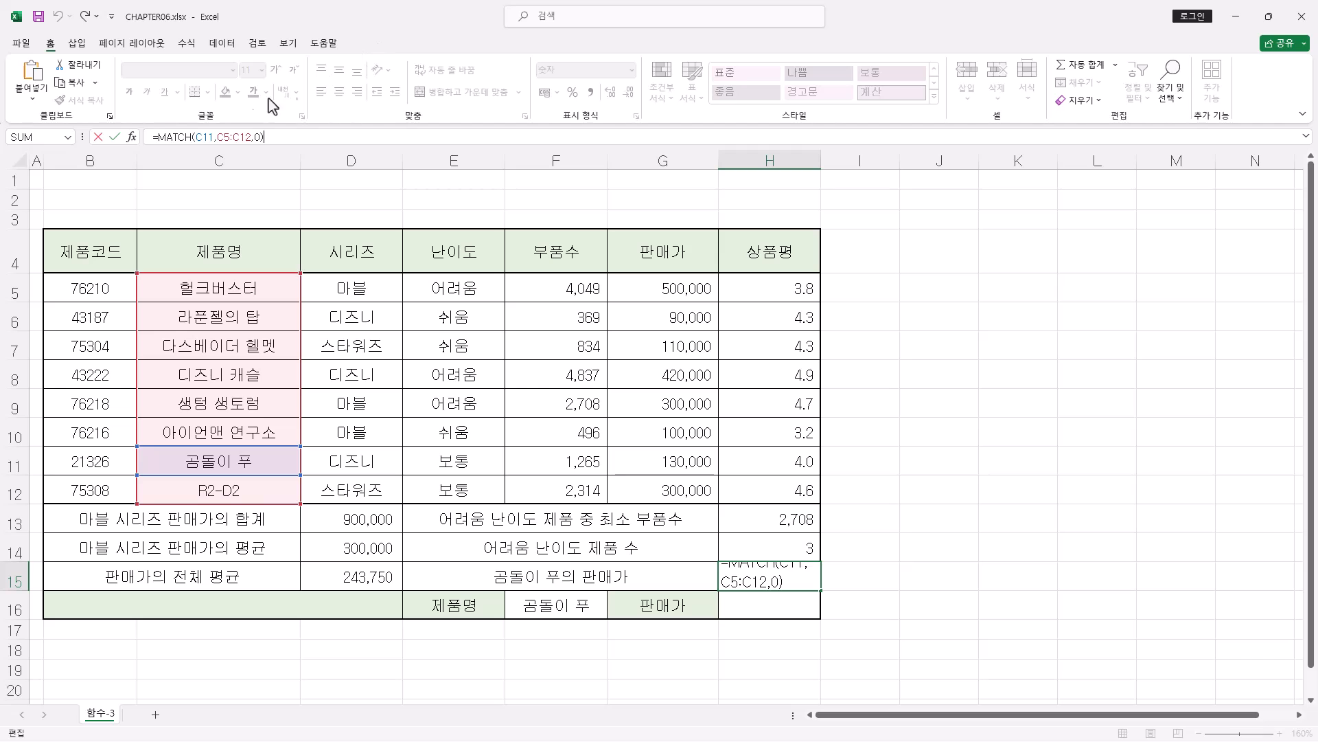
- Reopen the MATCH function arguments in H15 and clear the lookup value, lookup array and match type
click(195, 136)
click(126, 142)
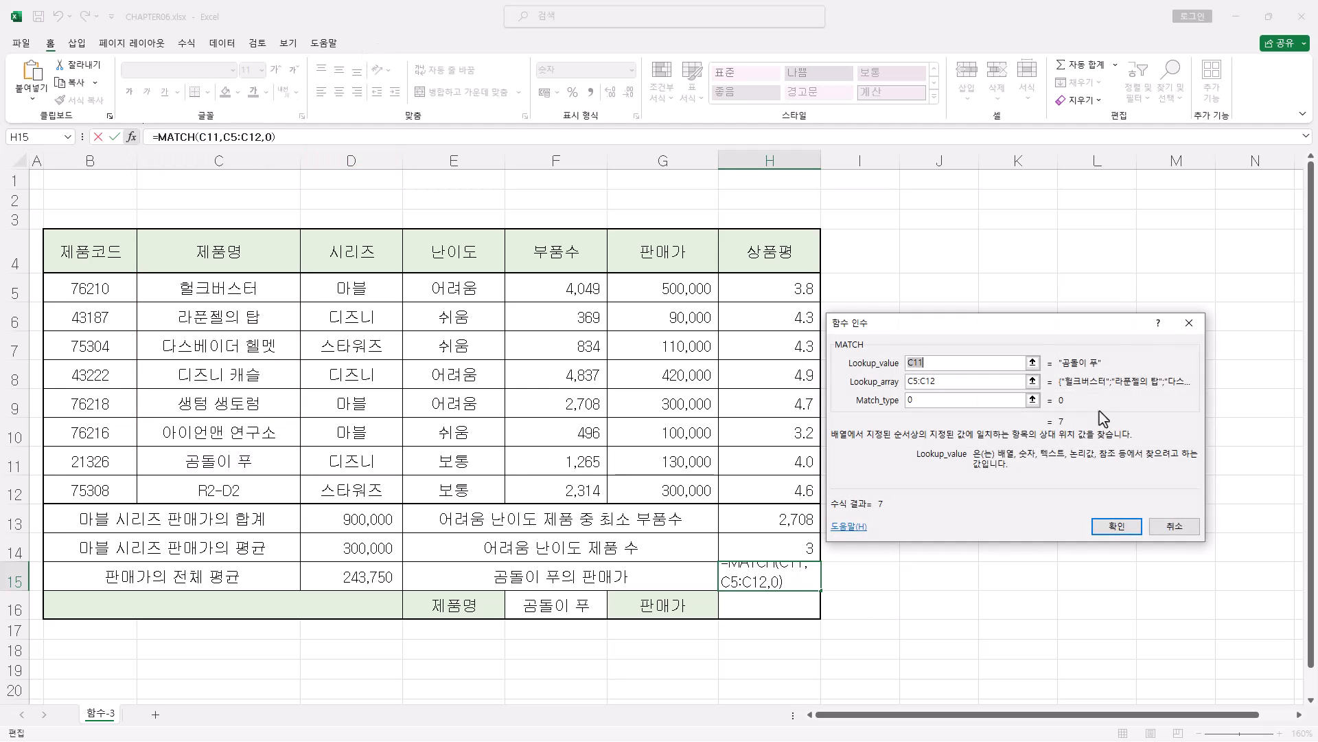
drag(942, 319, 946, 242)
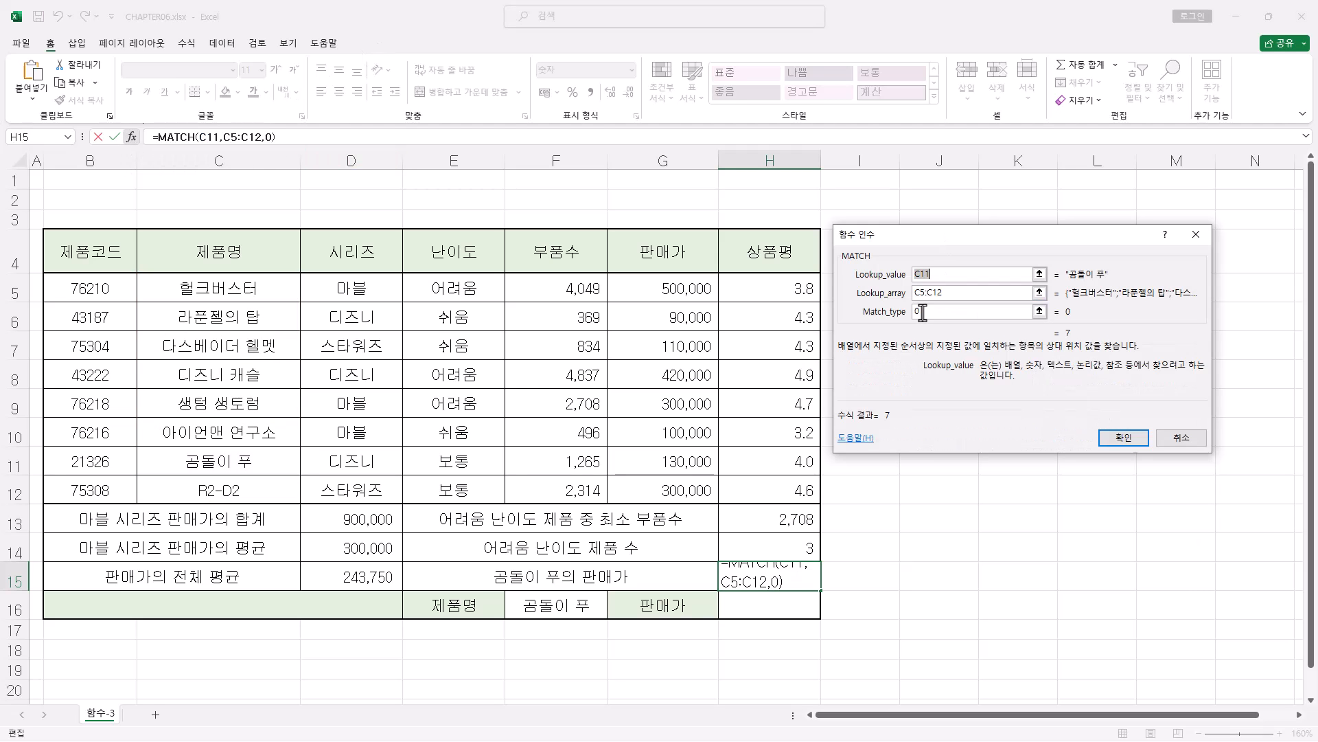
key(BackSpace)
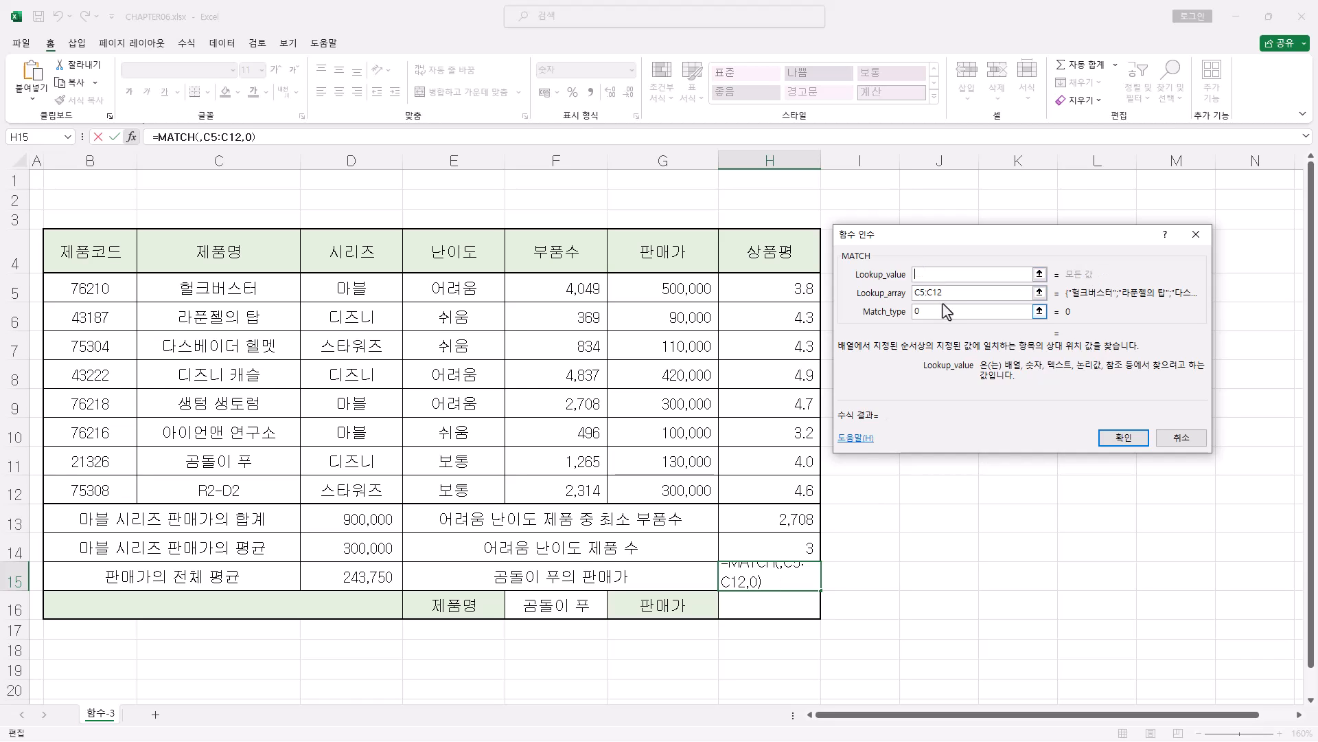
click(919, 311)
key(Delete)
drag(970, 293, 871, 297)
key(BackSpace)
click(932, 311)
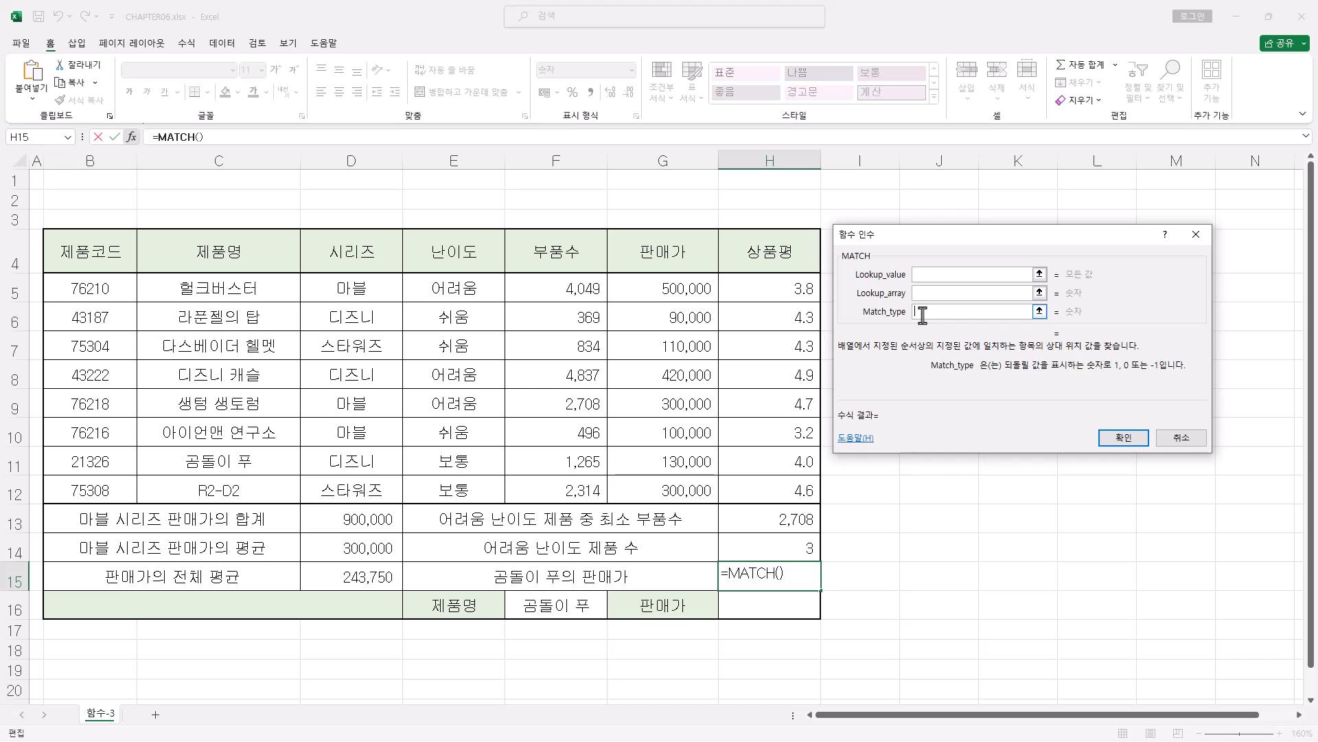
- Try a single-row MATCH with match type 0, lookup value H5 and lookup array B5:H5
text(0)
click(921, 275)
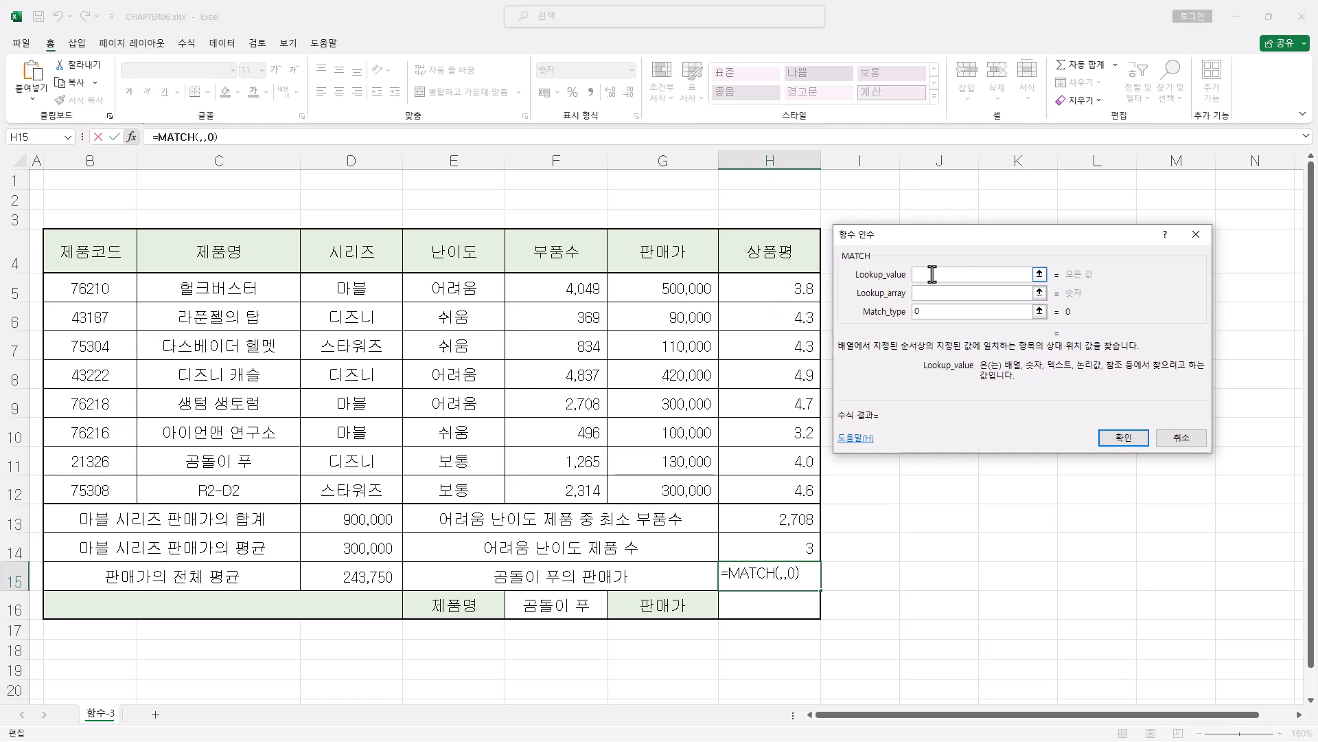
click(797, 289)
click(929, 293)
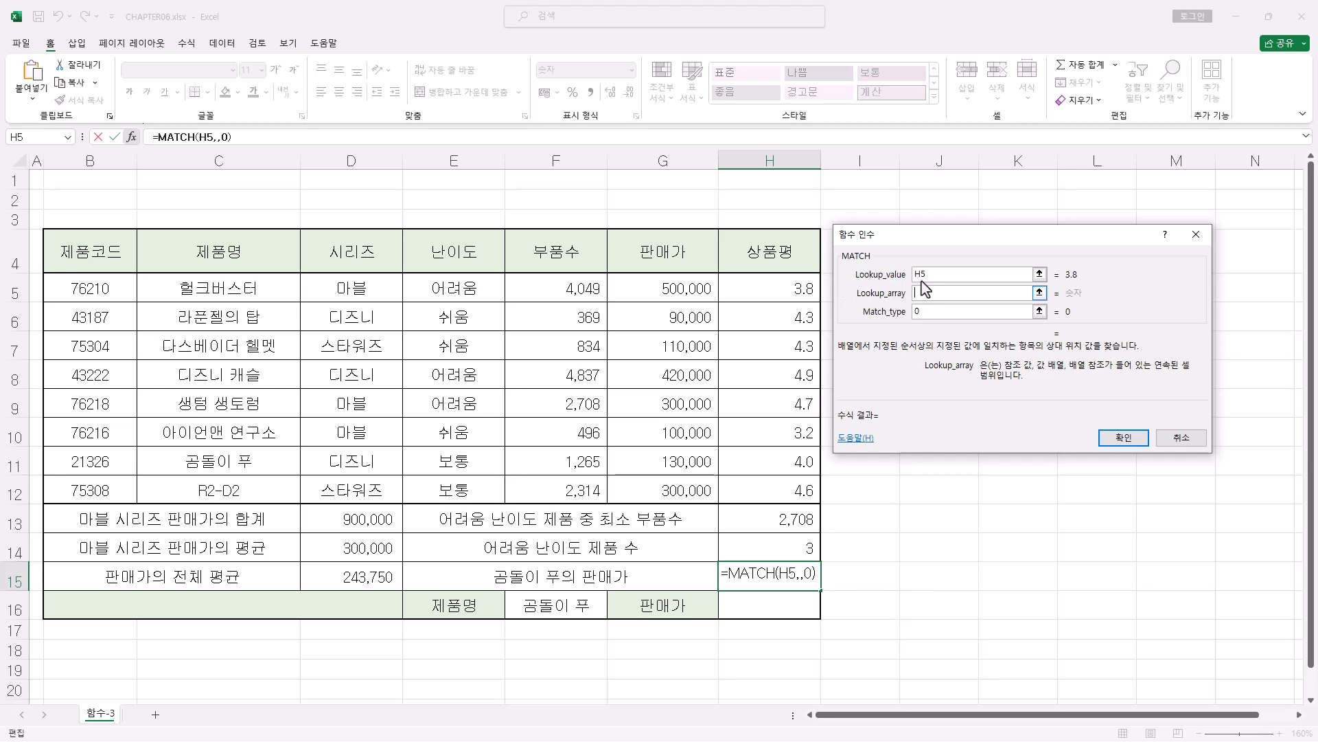
drag(76, 290, 785, 286)
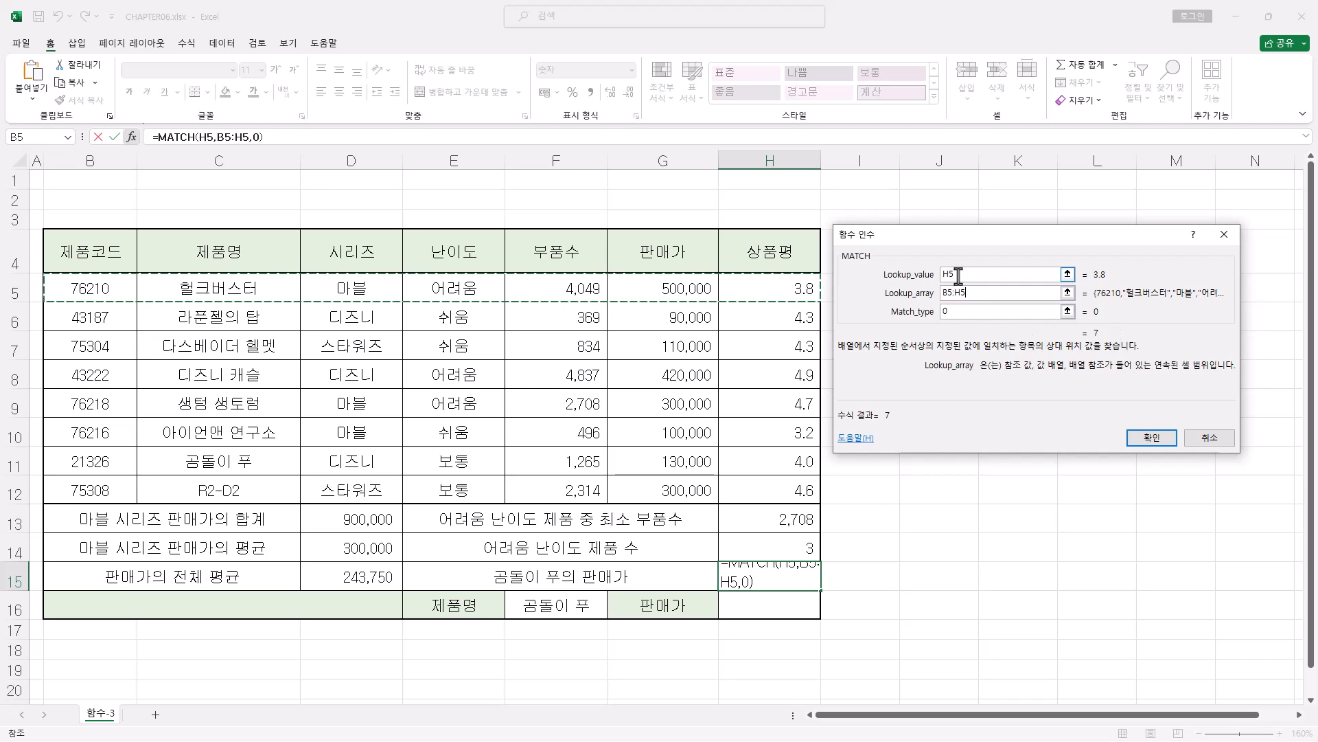
- Replace the MATCH lookup value with E5, keeping the lookup array on the first product row
drag(960, 274, 914, 279)
key(BackSpace)
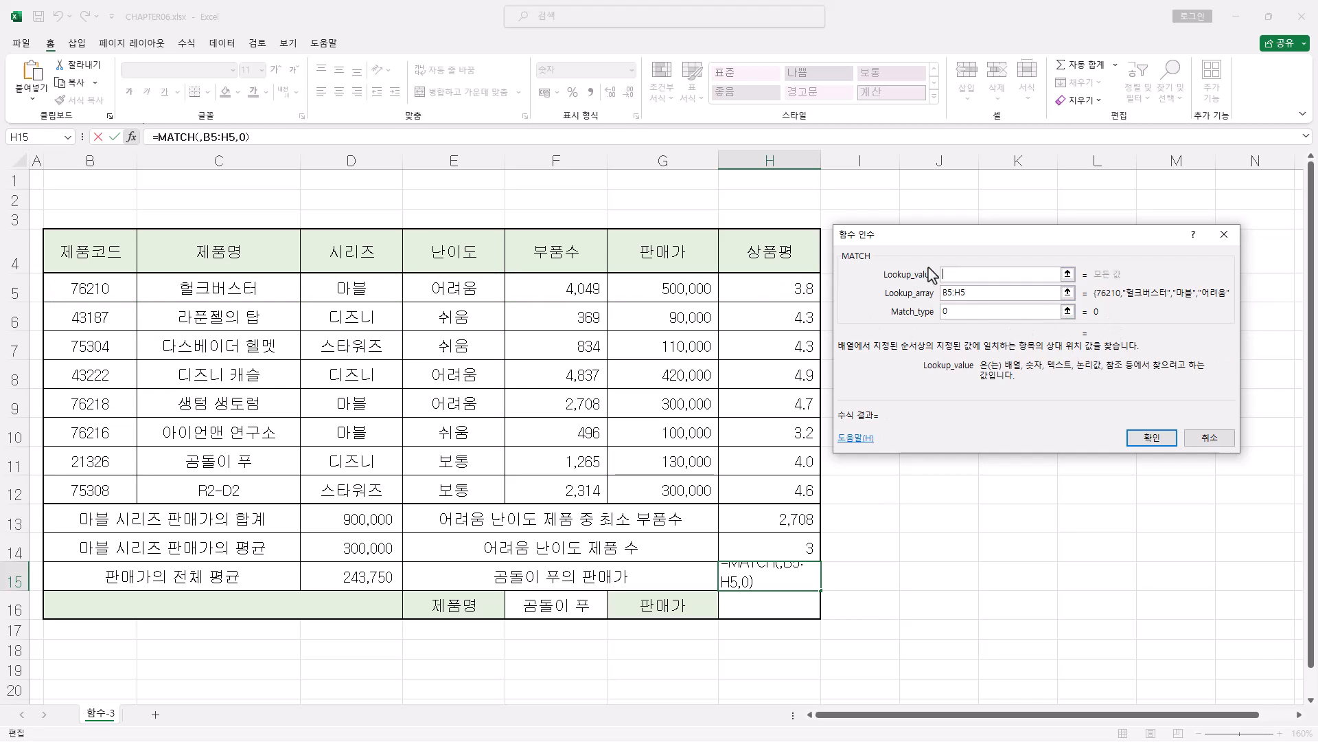
click(476, 291)
click(1044, 312)
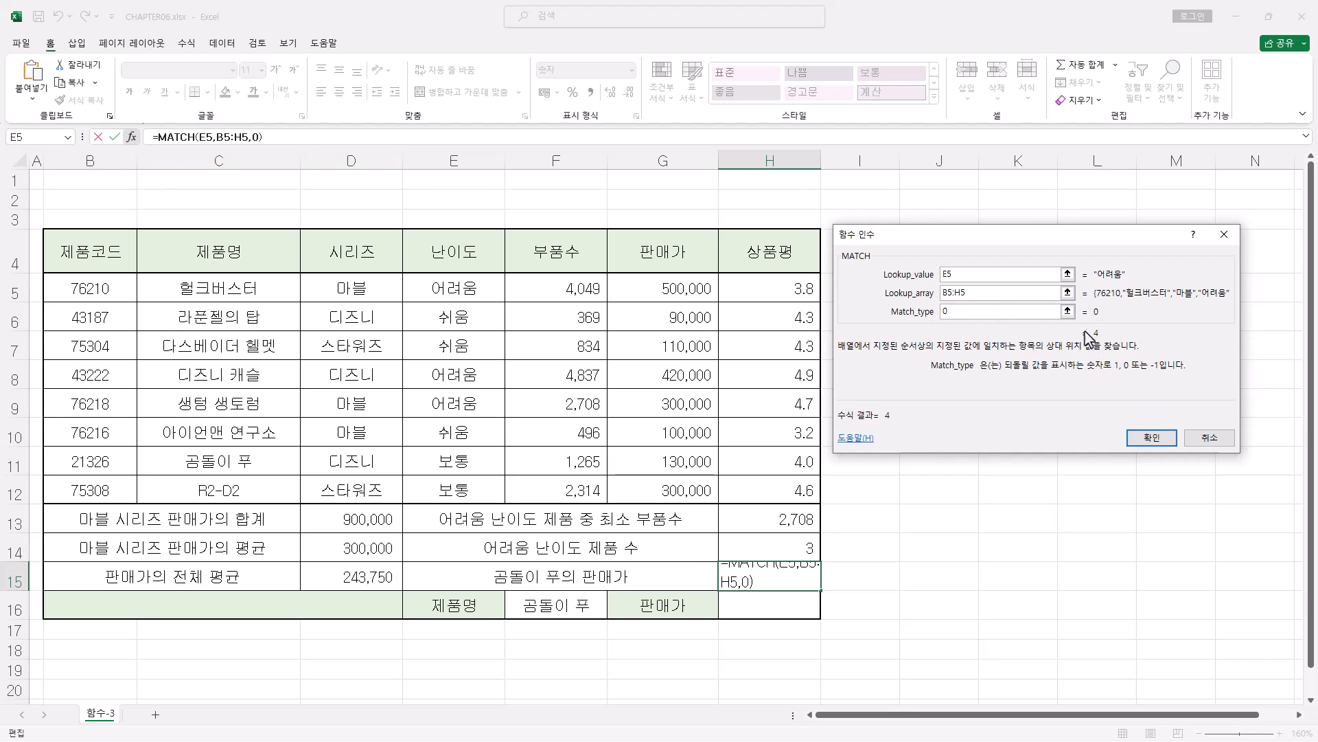
- Try the multi-row range B5:H7 as the MATCH lookup array, and discard the trial arguments
key(shift+Tab)
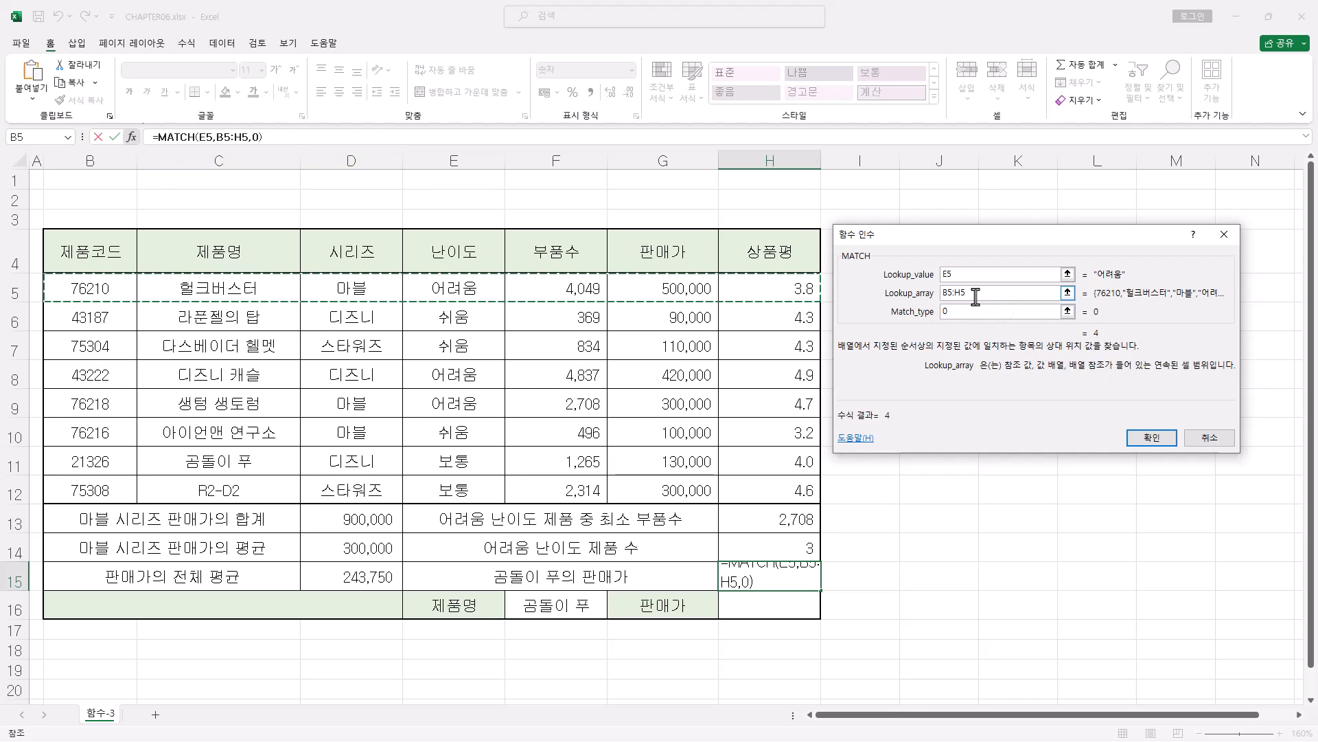
drag(968, 292, 942, 292)
key(BackSpace)
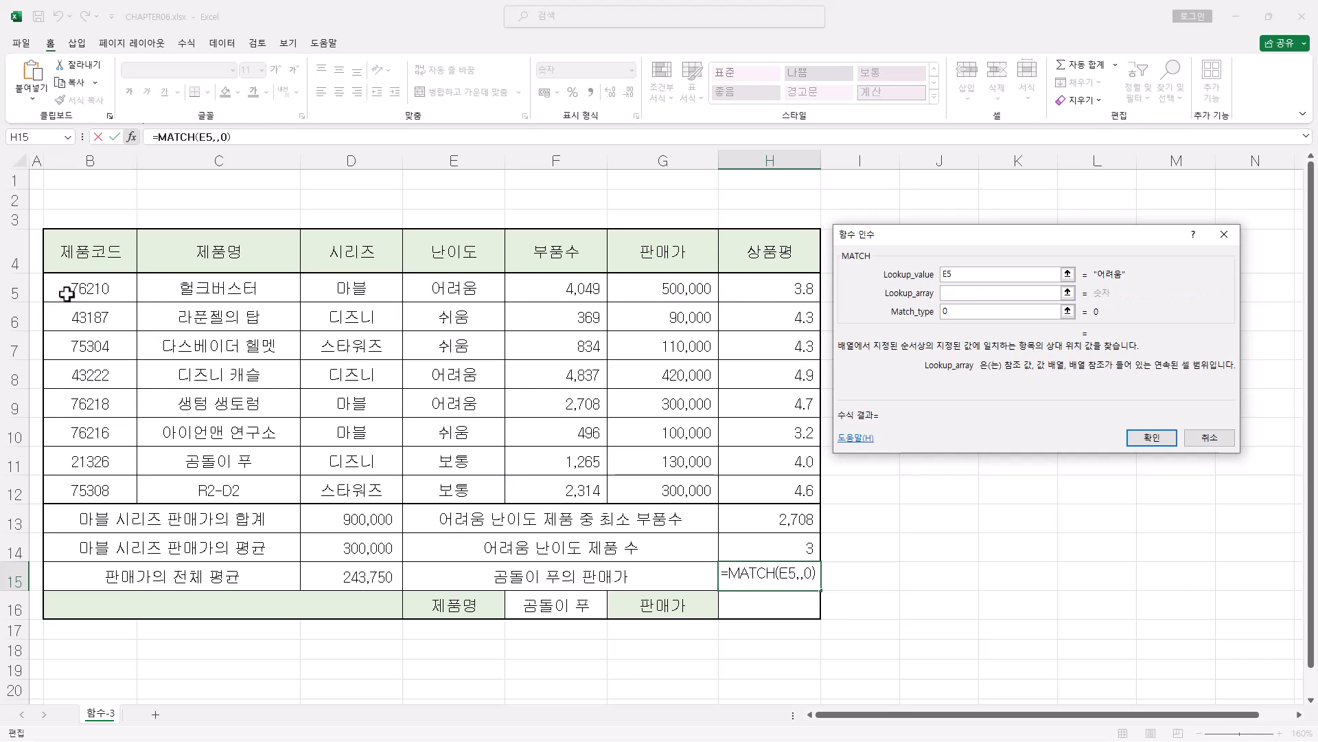
drag(67, 294, 756, 351)
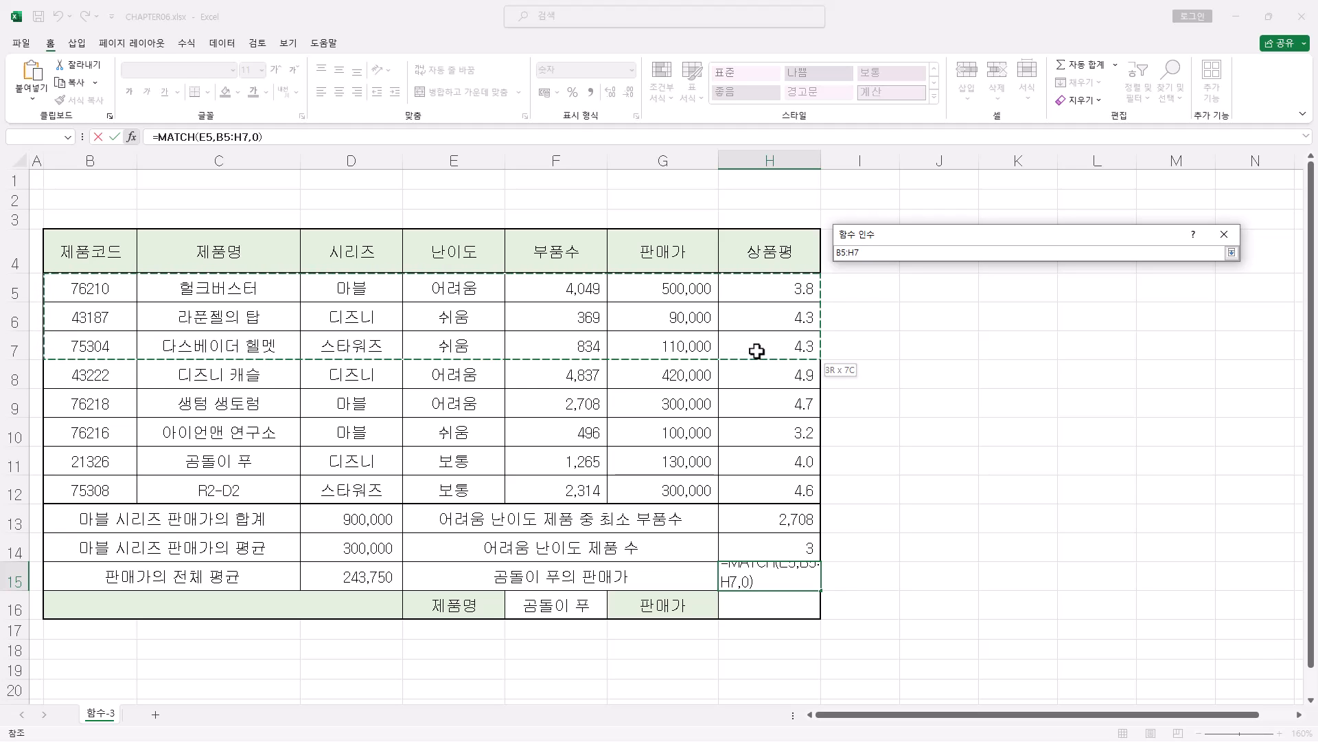
drag(756, 351, 757, 351)
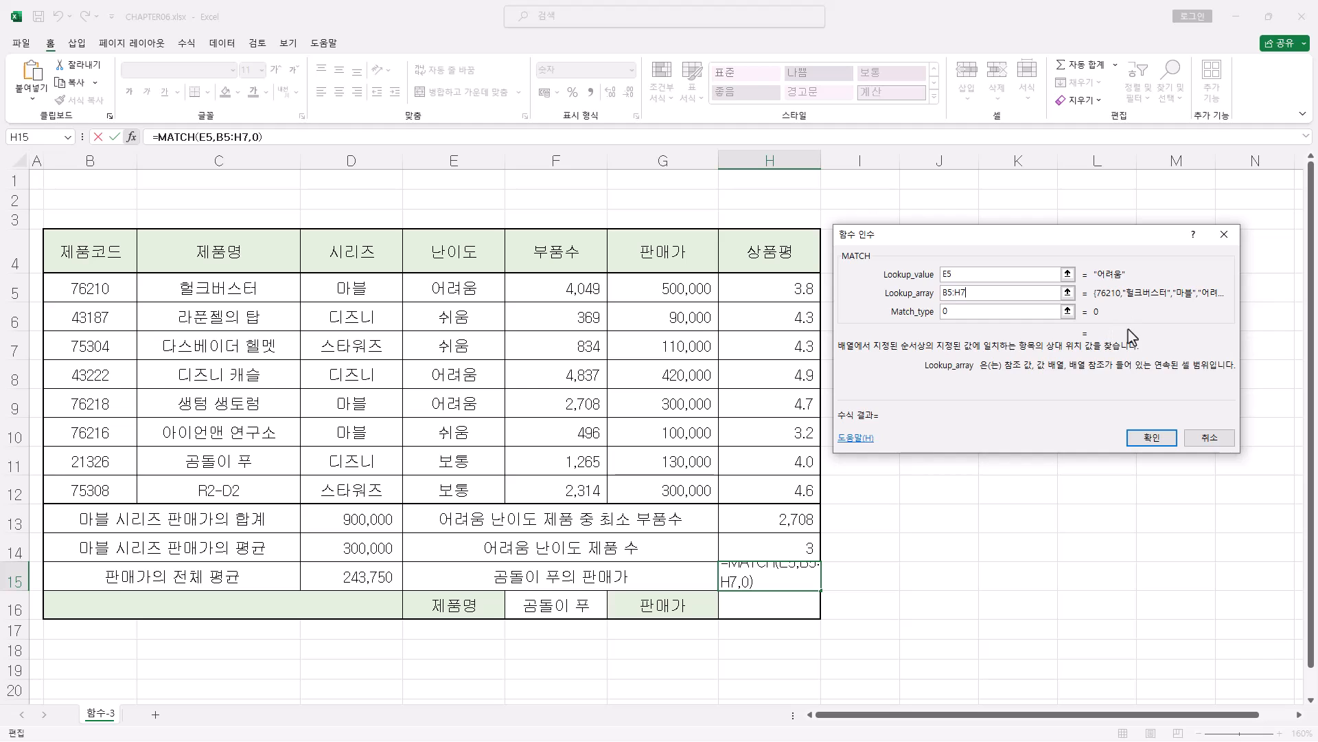
click(1210, 437)
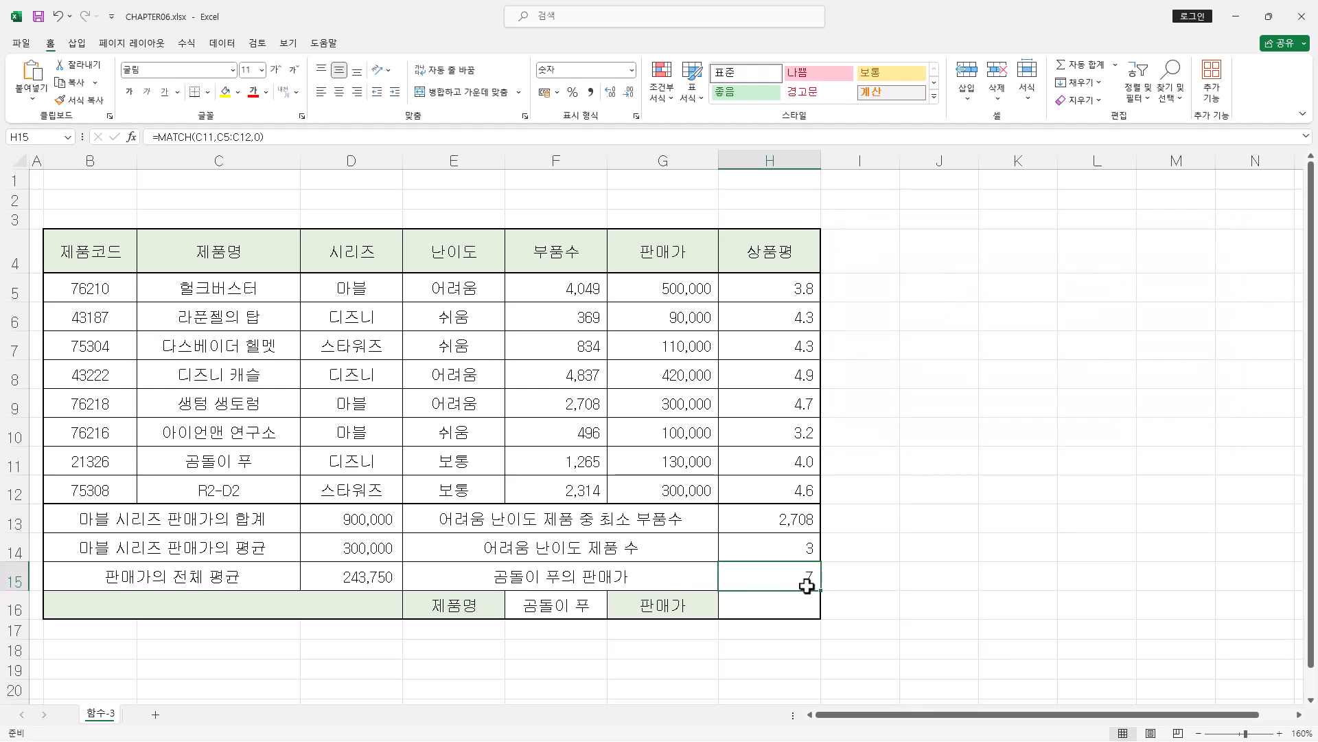
- Replace the lookup value of the MATCH function in H15 with the text "곰돌이 푸" and accept the arguments
click(219, 137)
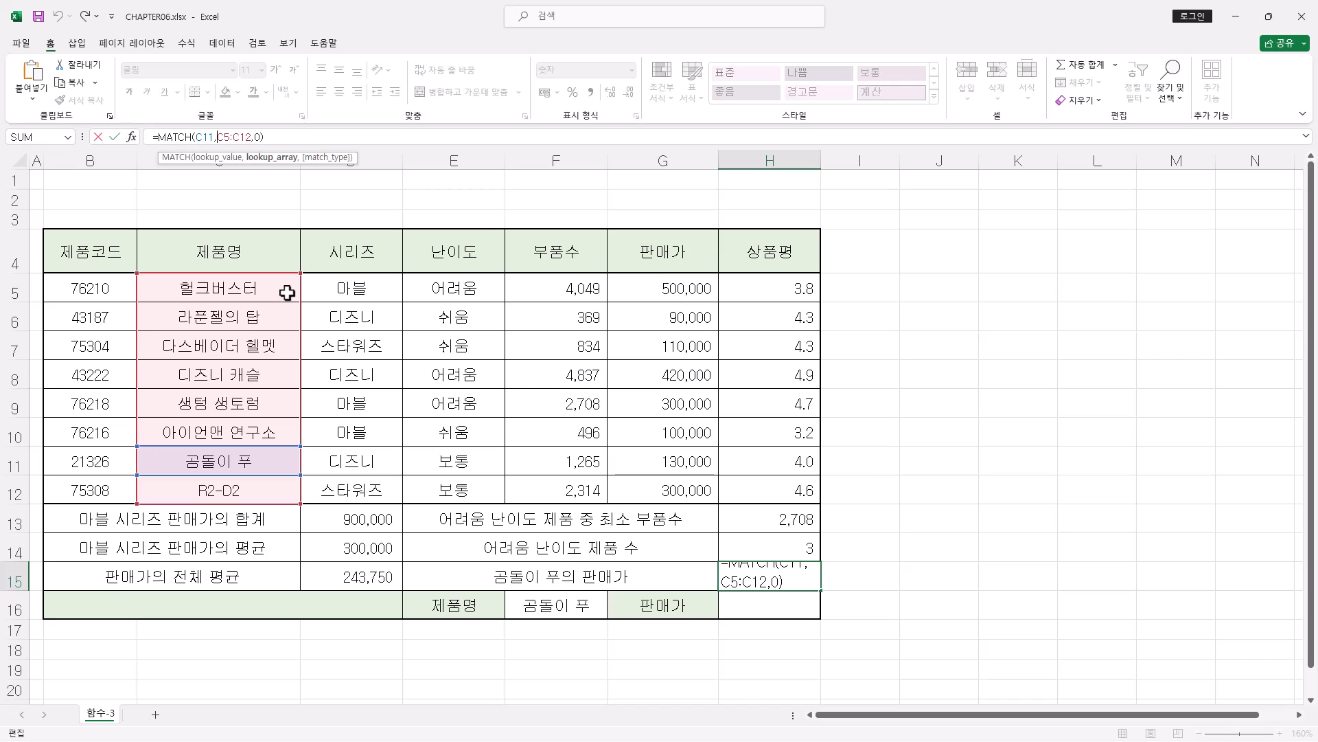
click(197, 138)
key(ctrl+a)
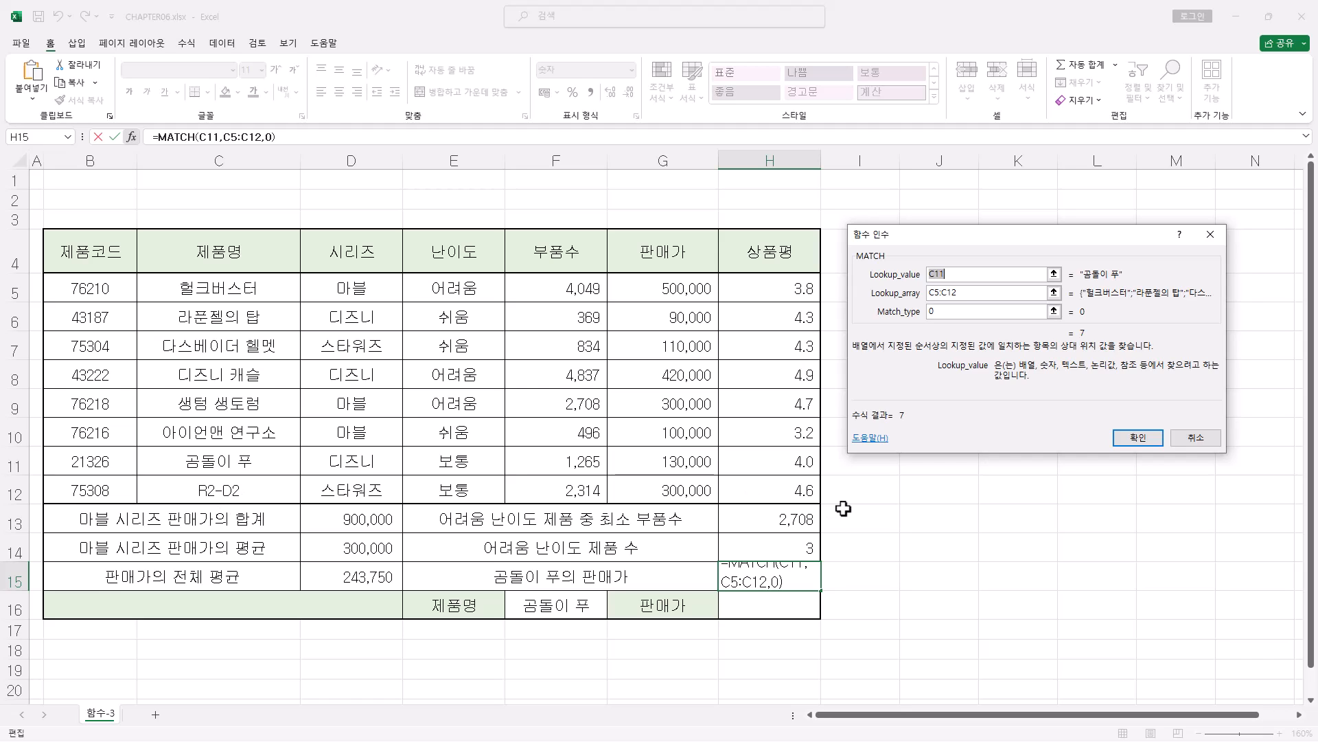
text(공돌이 ㅍ)
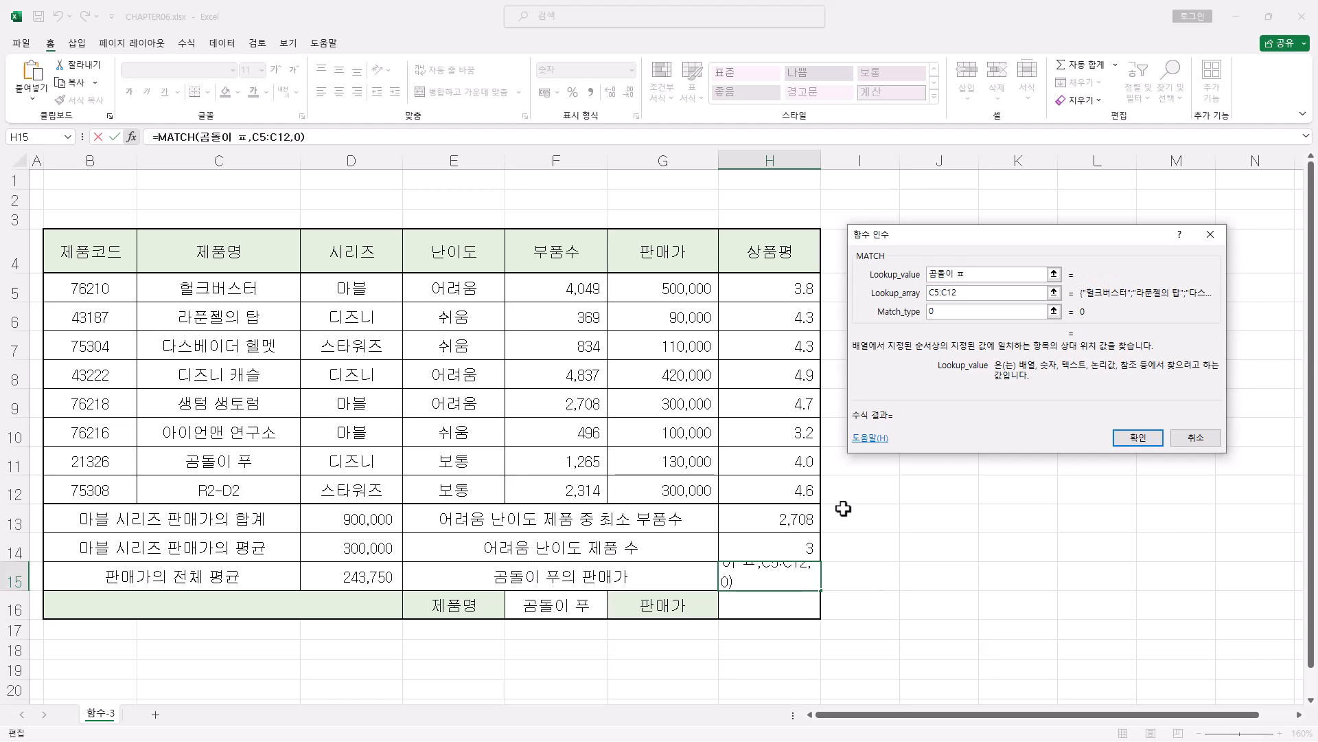
text(ㅜ)
click(981, 293)
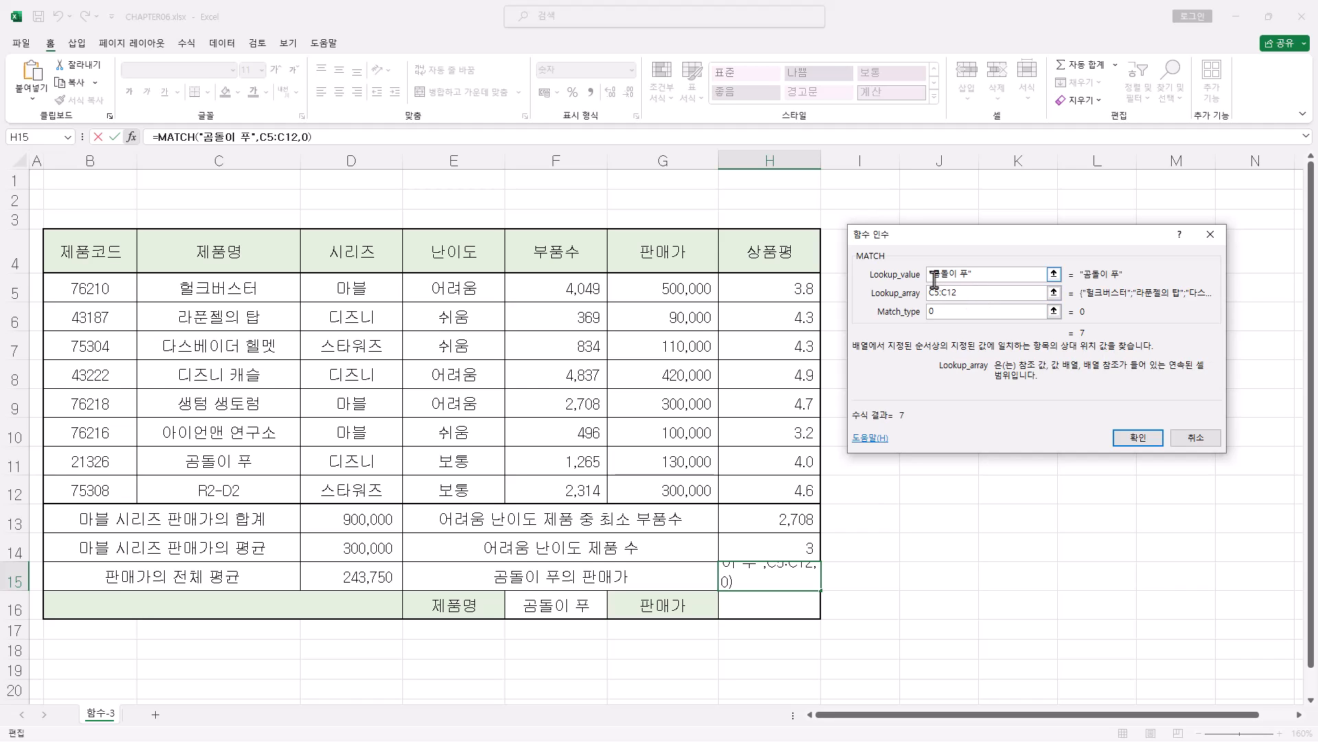
click(949, 278)
drag(973, 278, 952, 280)
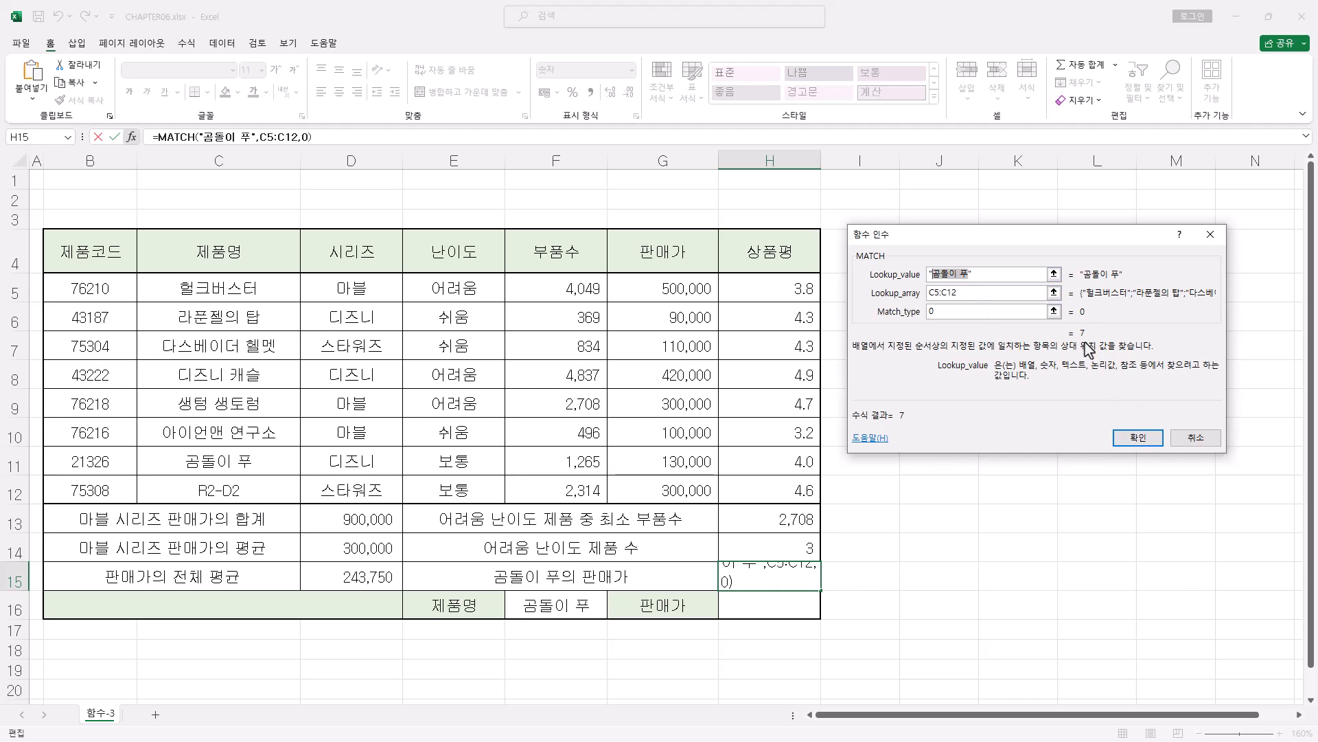
click(1143, 443)
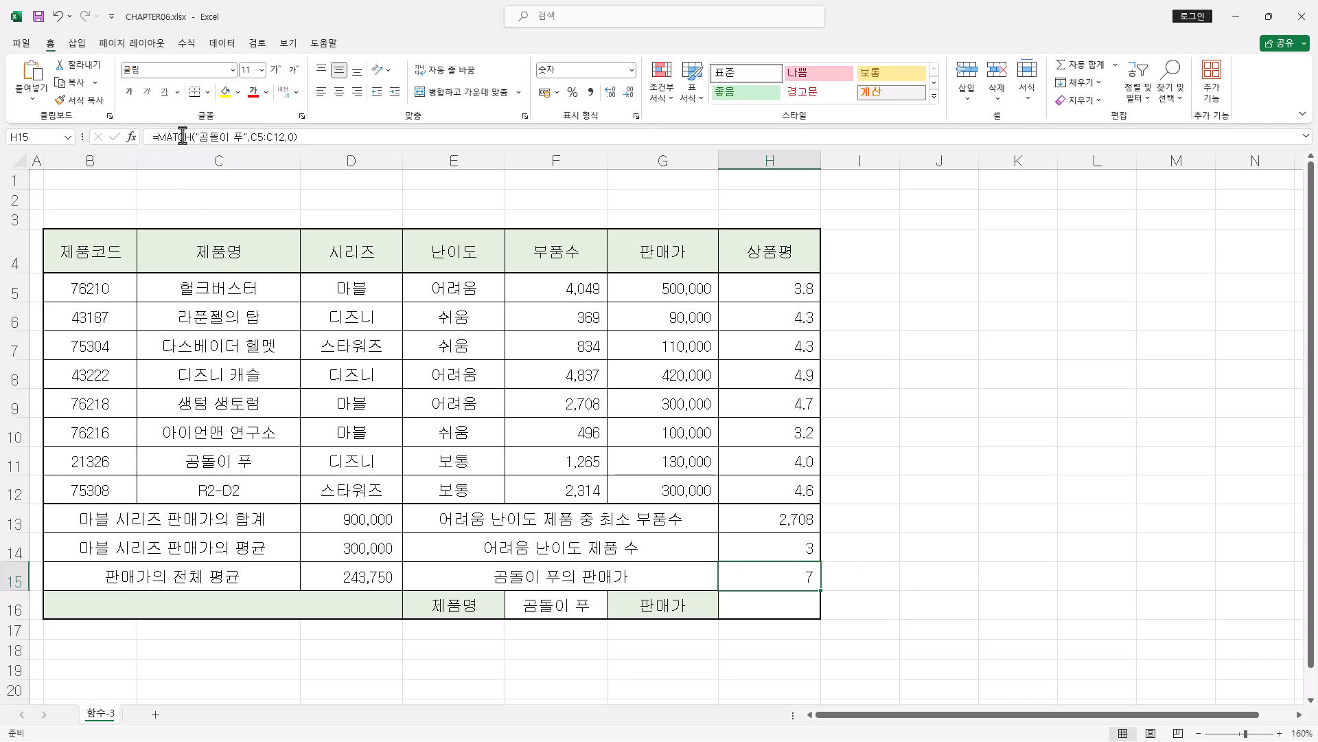
- Cut the MATCH("곰돌이 푸",C5:C12,0) expression out of the H15 formula, leaving only the equals sign
drag(195, 137, 245, 137)
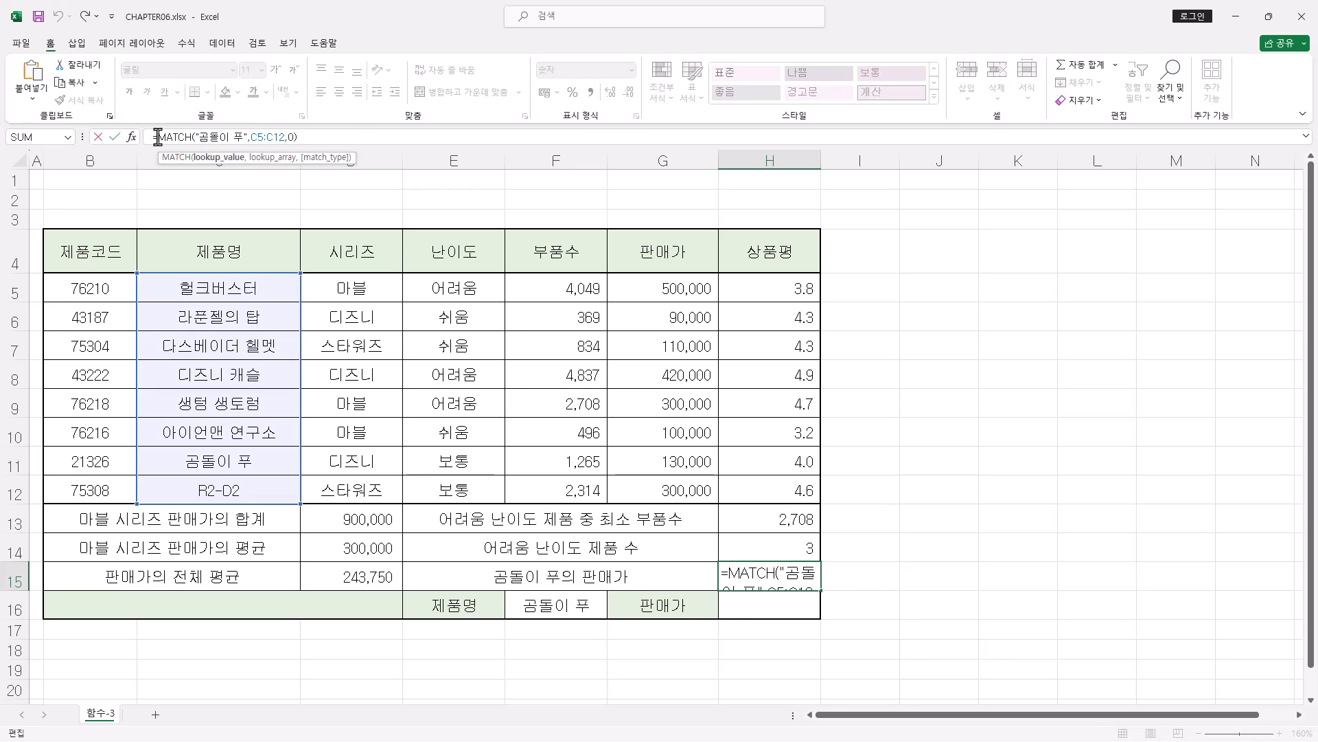
drag(158, 137, 356, 135)
right_click(268, 140)
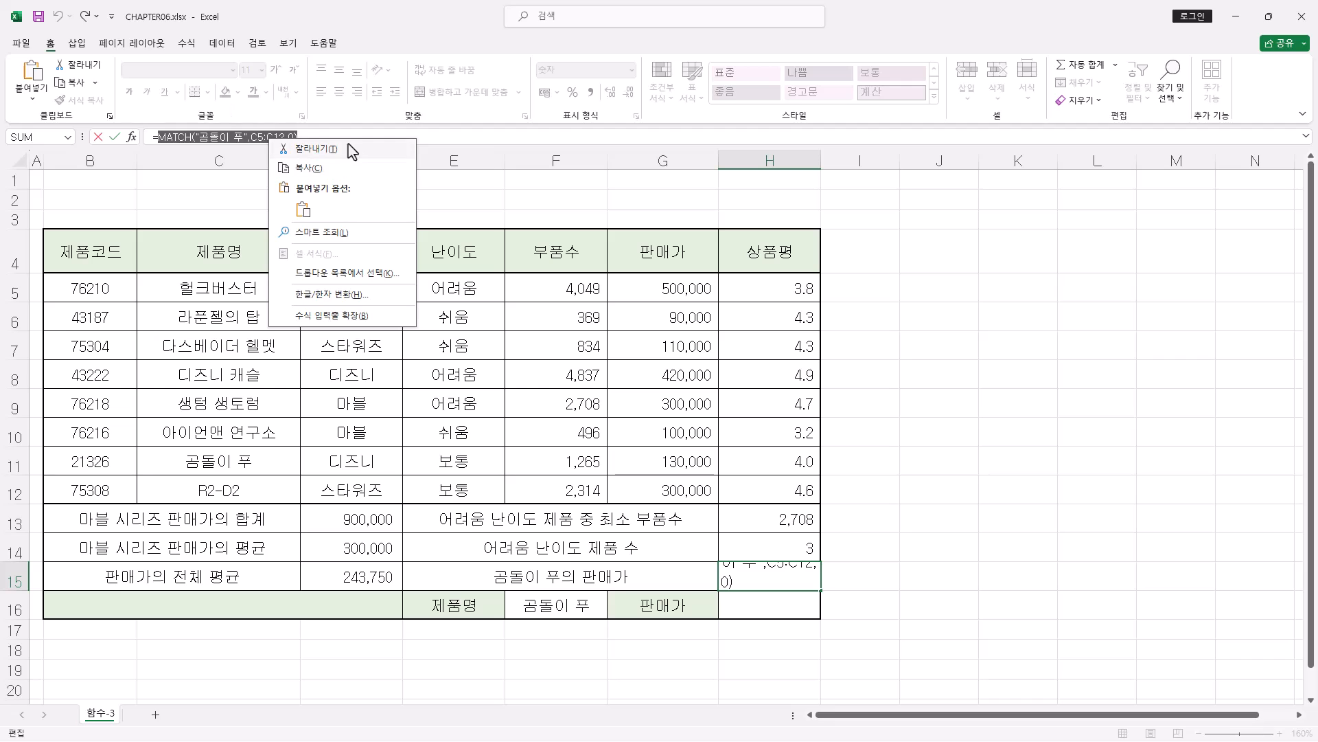
click(349, 145)
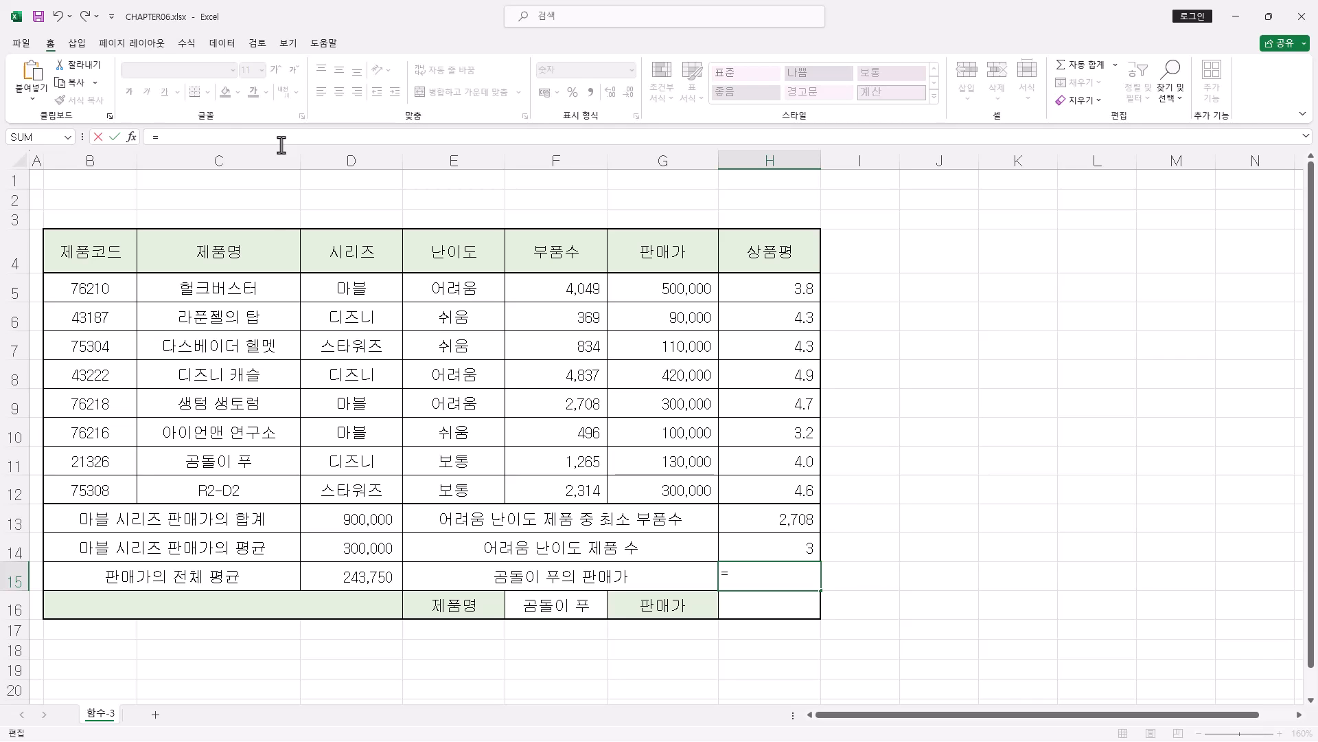
- Start an INDEX function in H15 with the array,row_num,column_num arguments and paste the cut MATCH expression as Row_num
text(in)
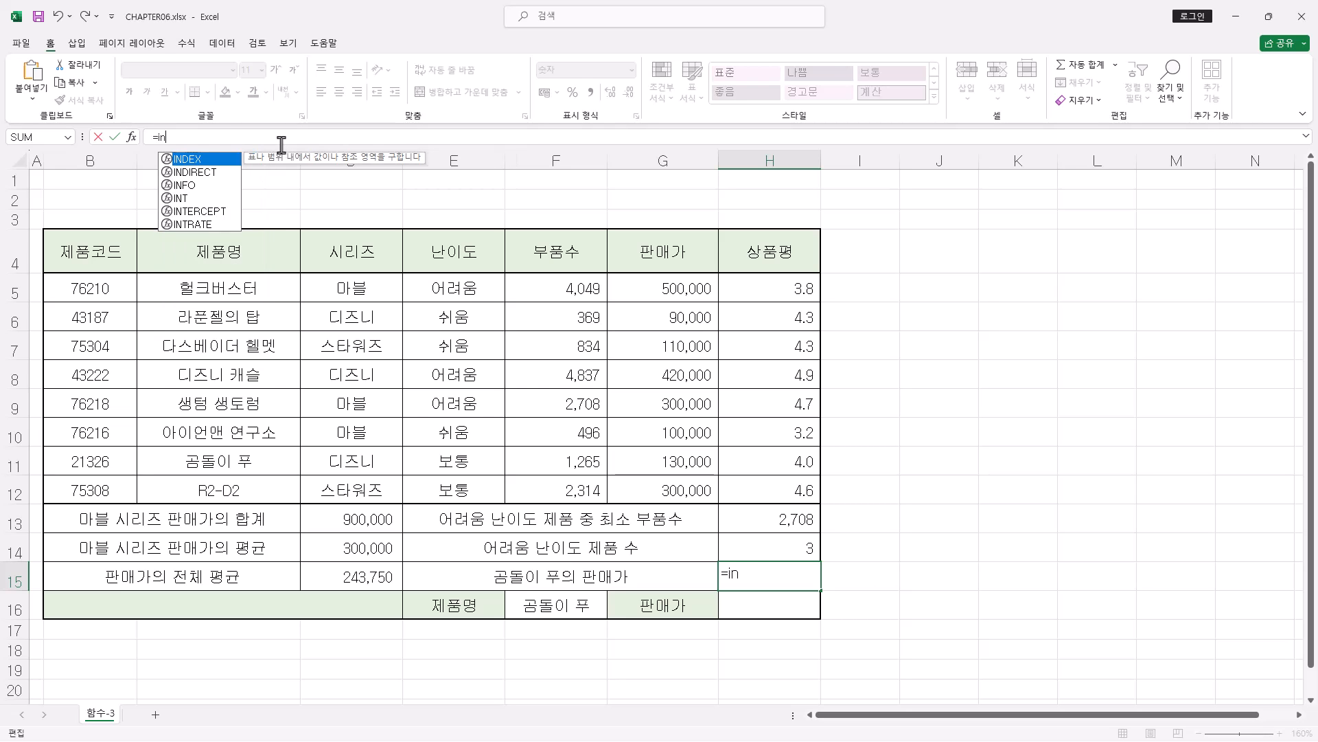
key(Tab)
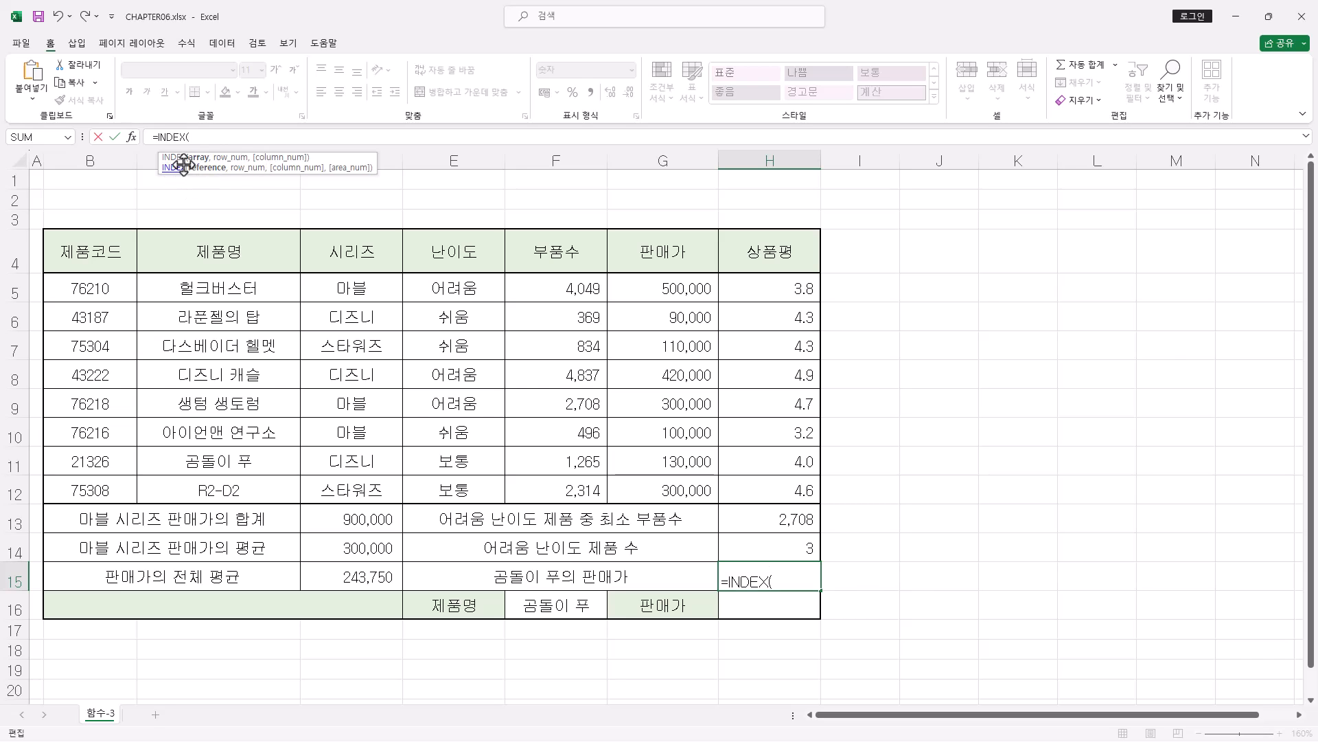
click(131, 137)
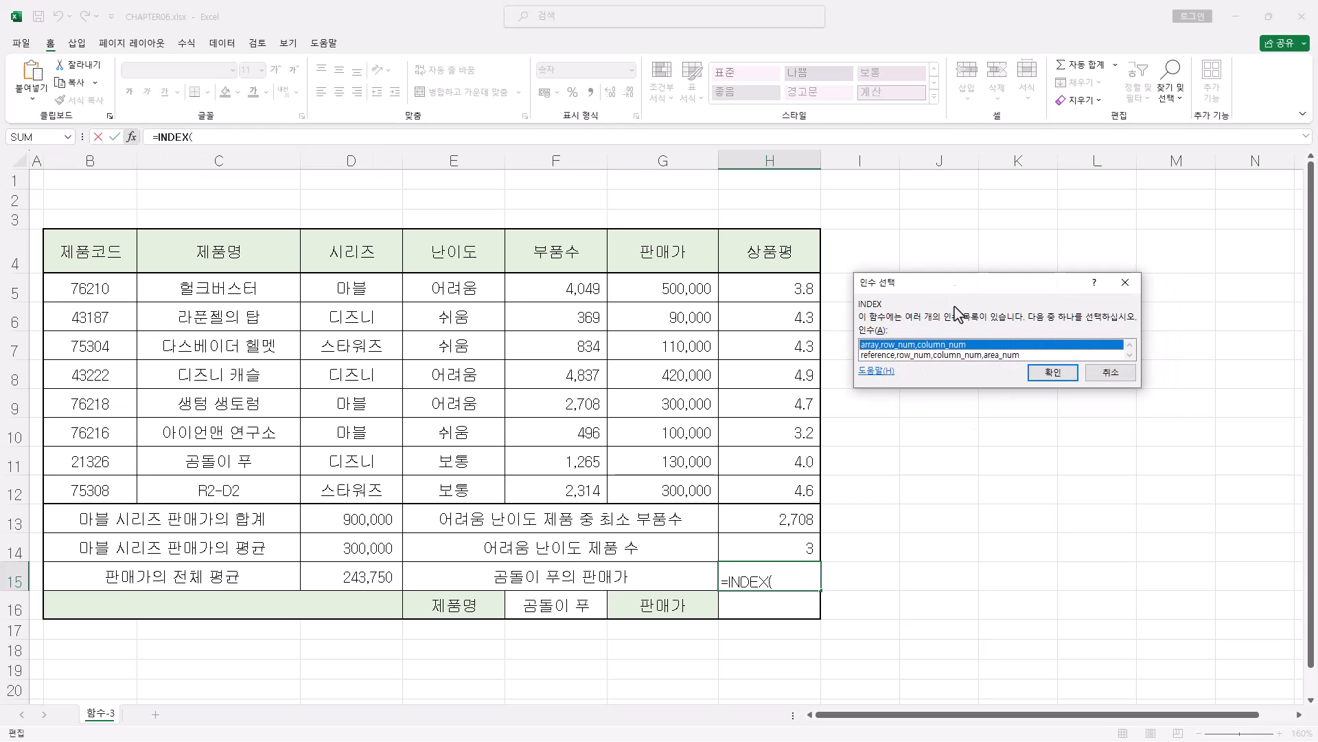
click(1059, 381)
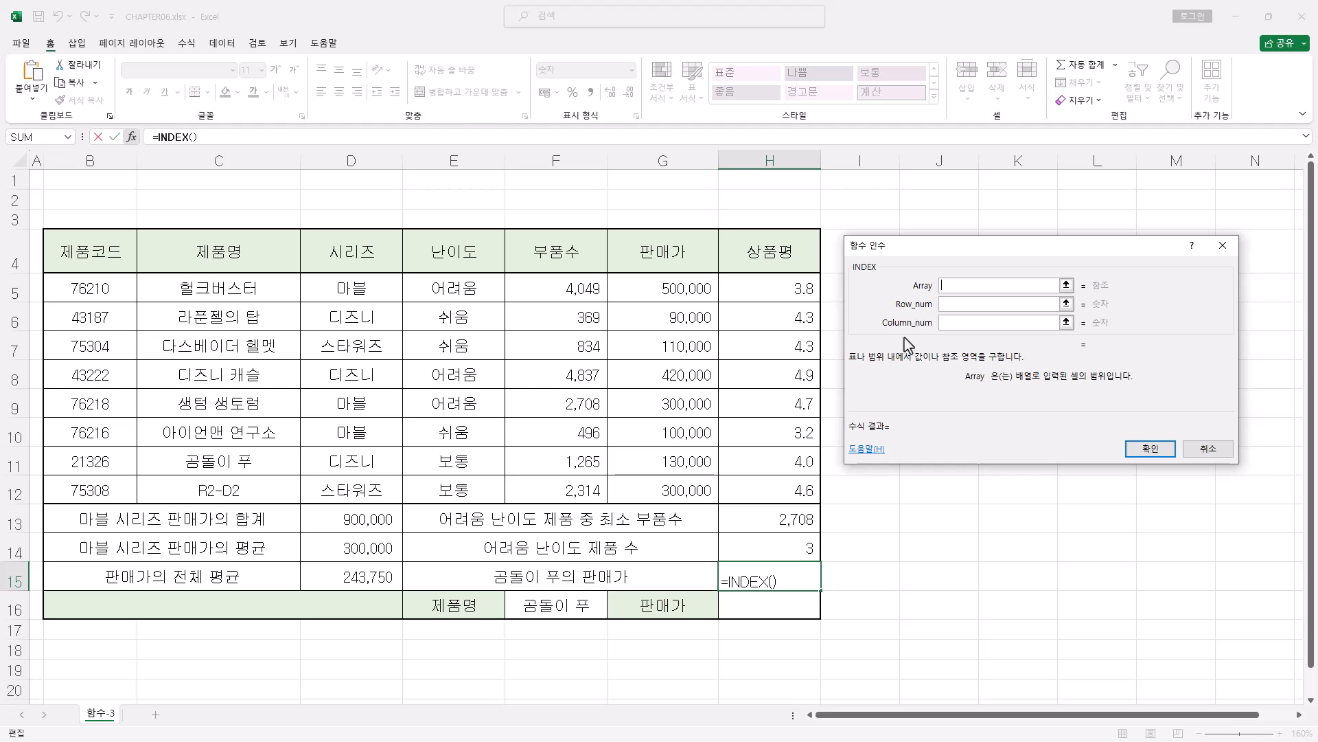
click(944, 305)
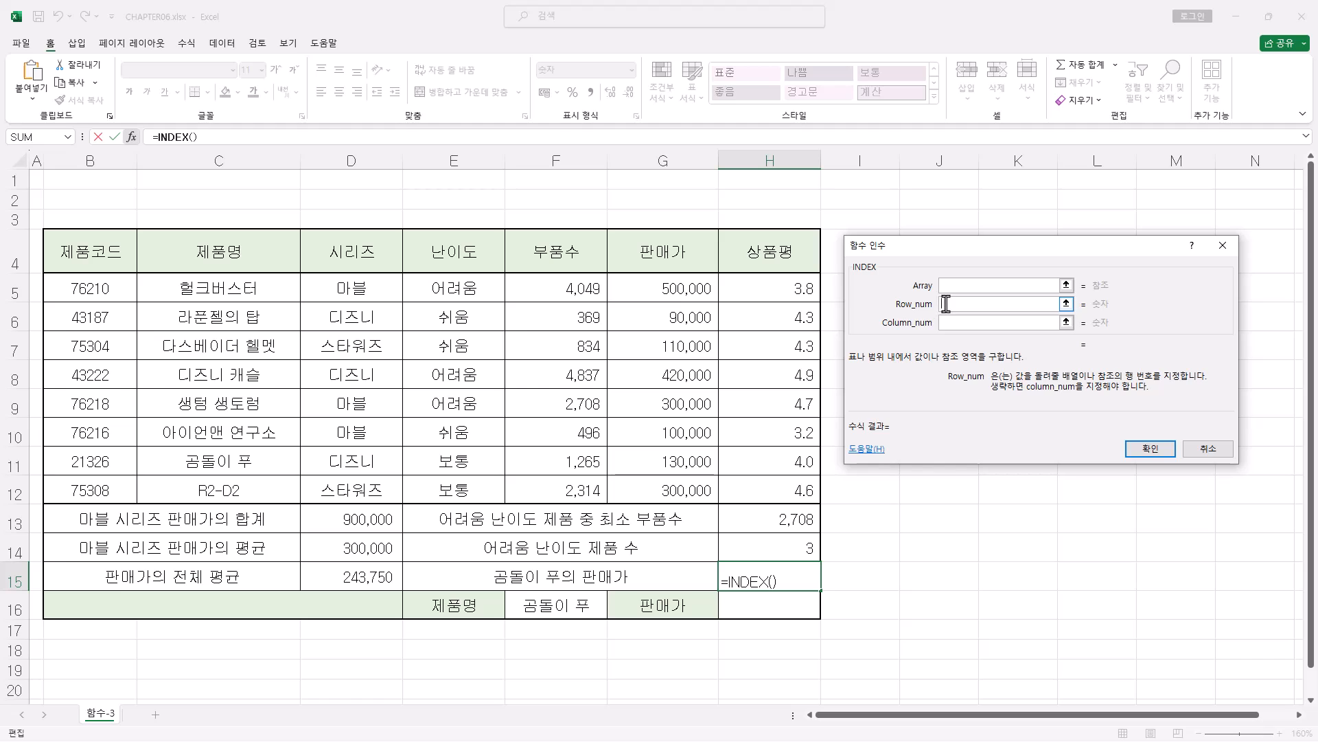
key(ctrl+v)
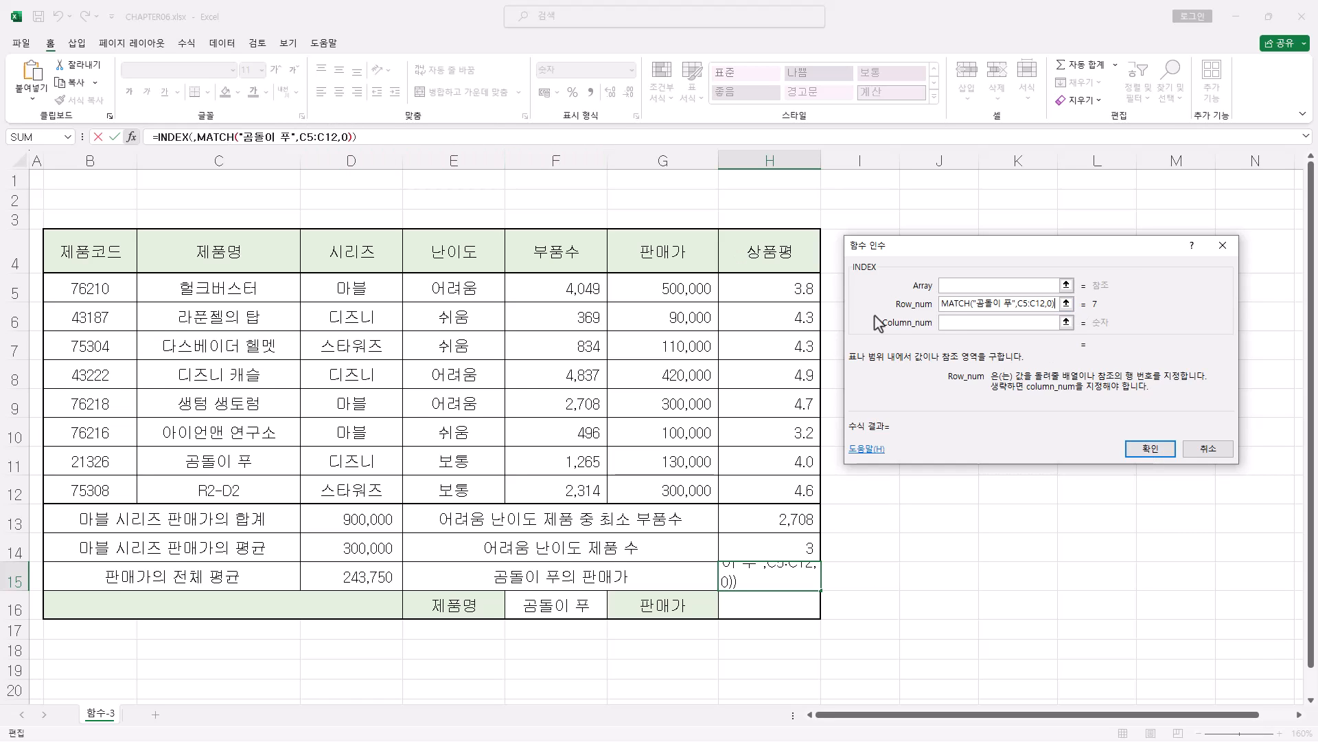
- Set the INDEX array to B5:H12 and Column_num to 6, and accept the function arguments
click(954, 322)
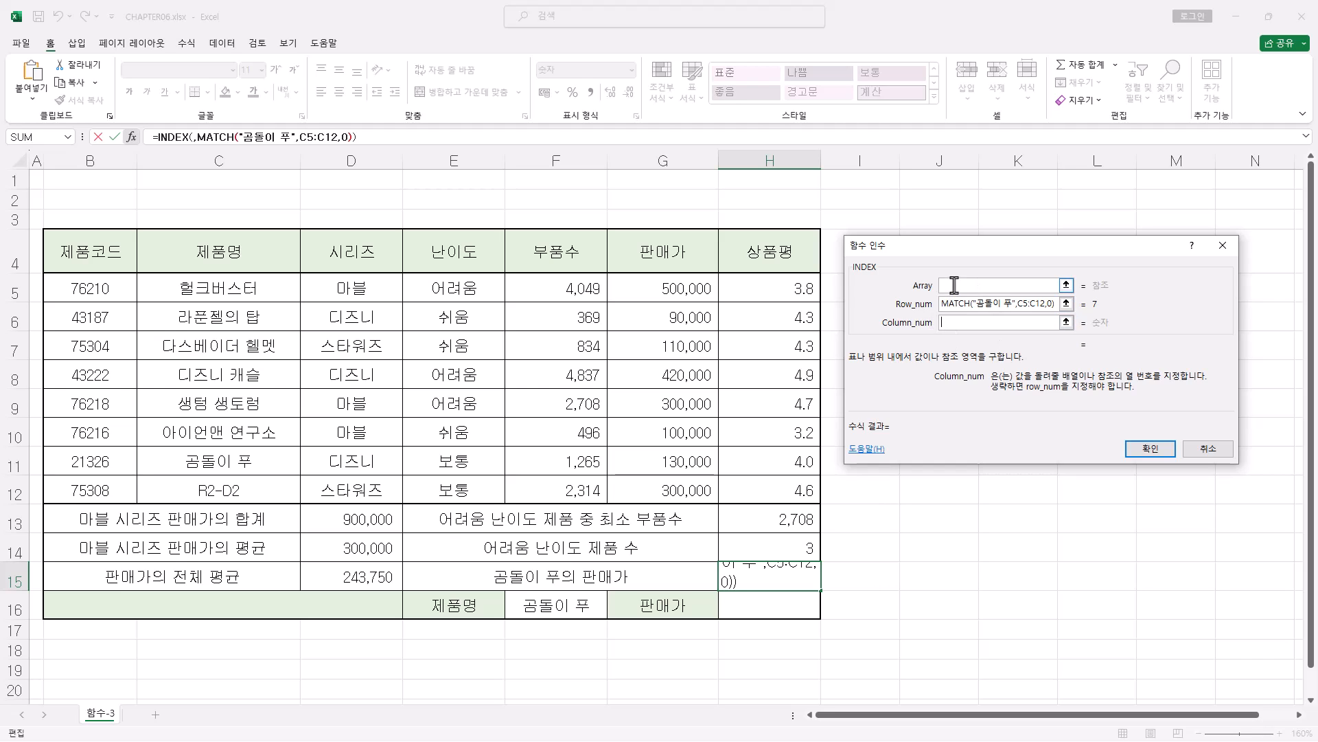
click(954, 285)
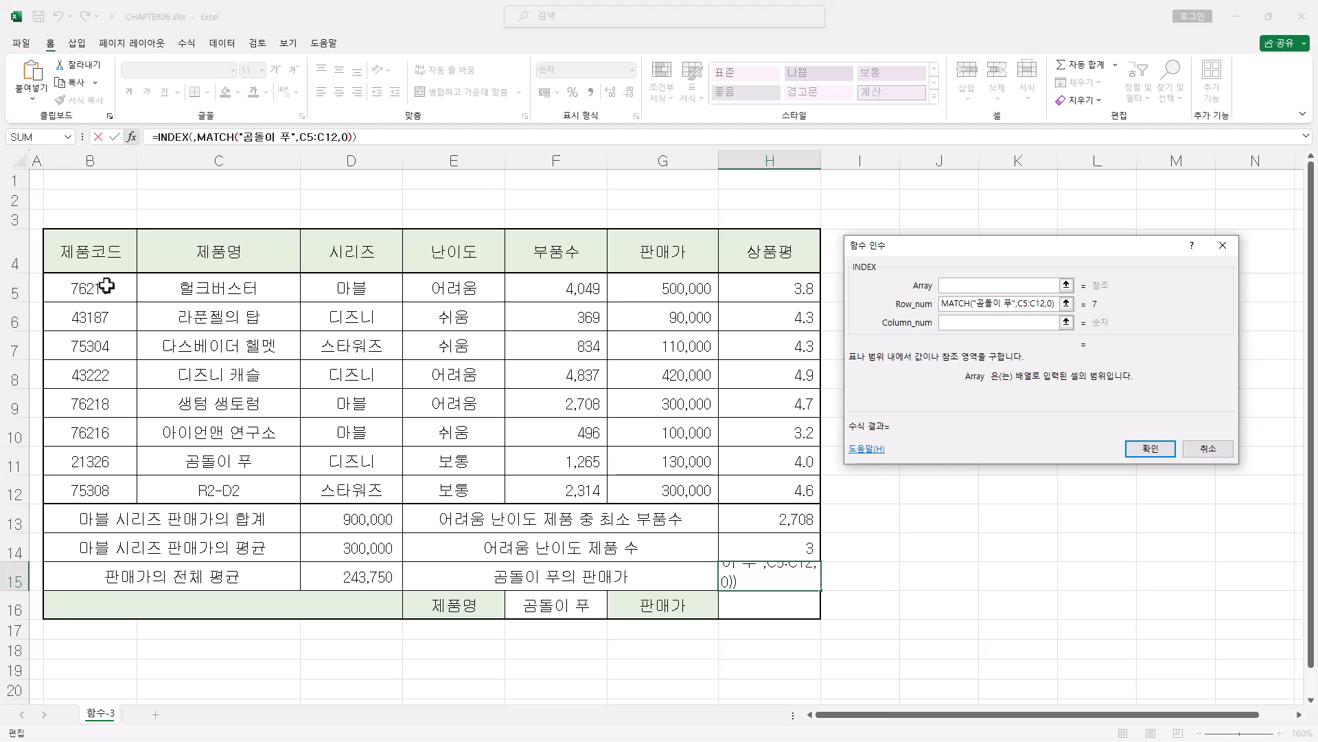
drag(106, 287, 741, 493)
key(Tab)
key(Tab)
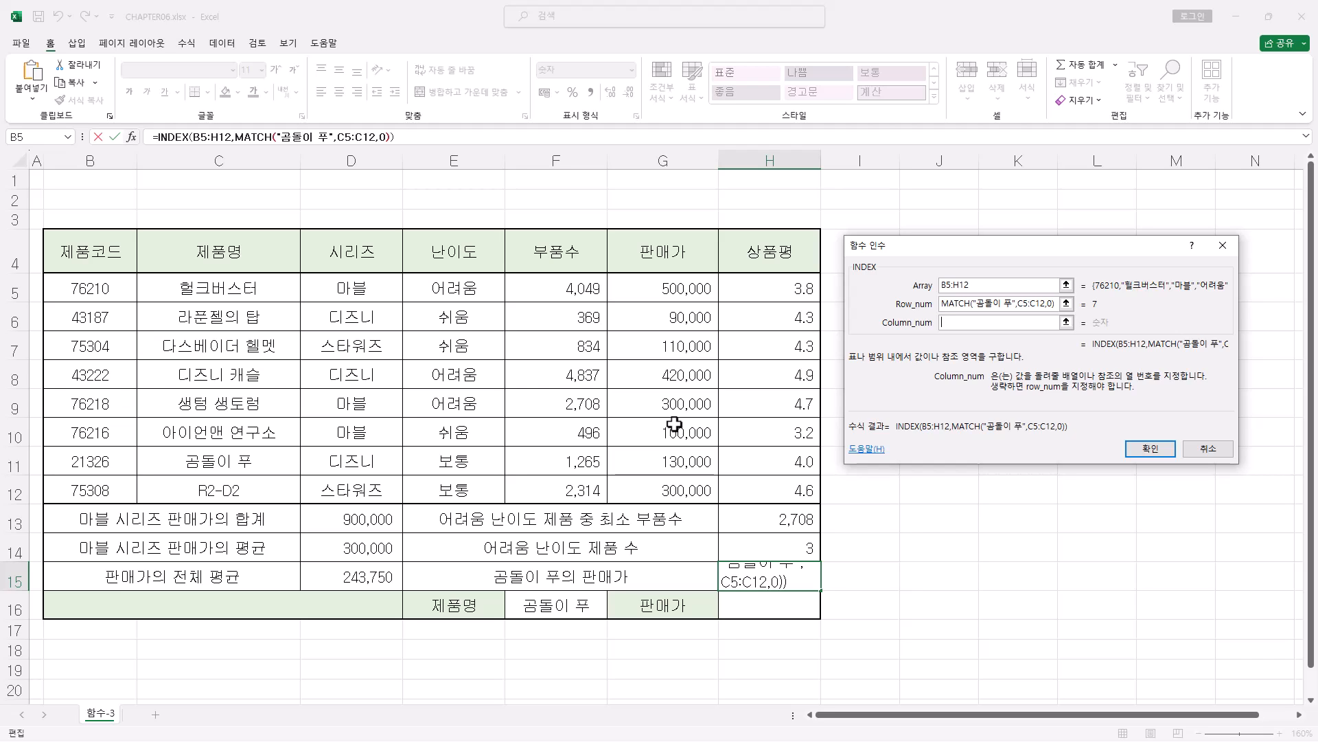
text(6)
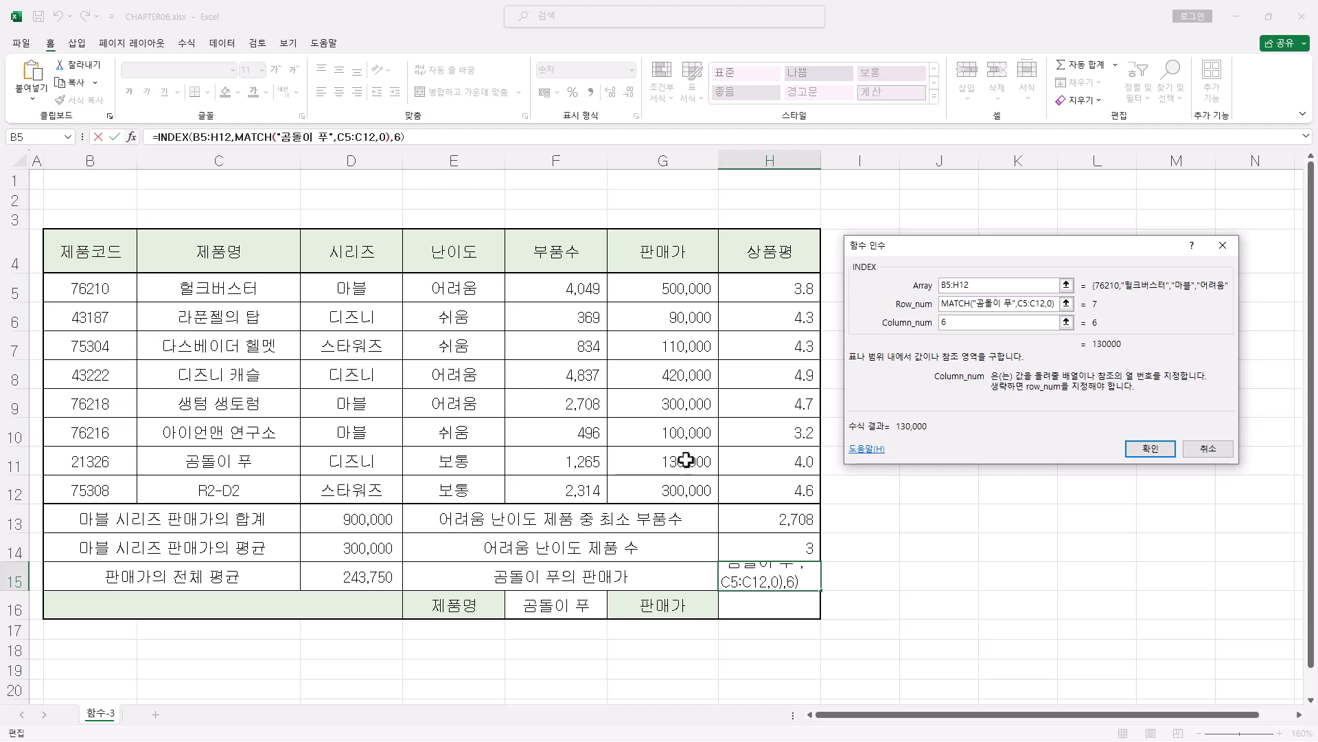
click(1151, 448)
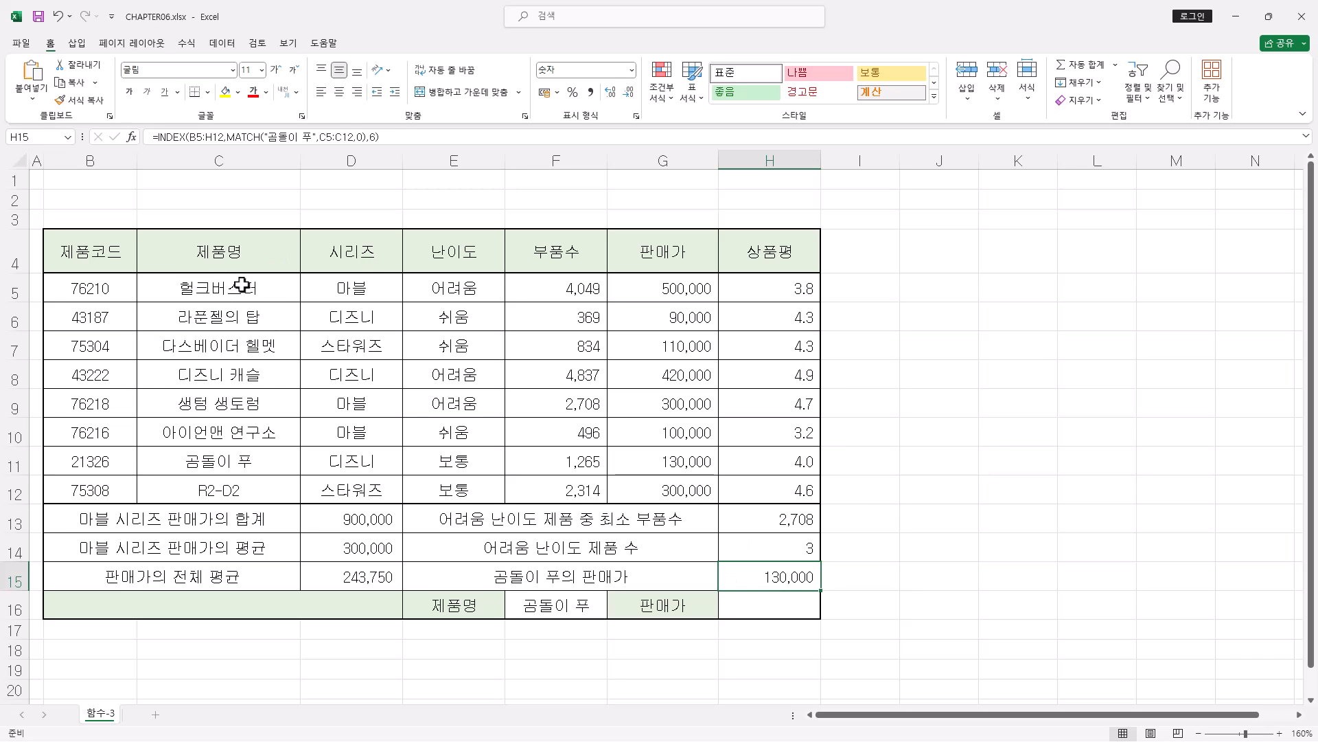
- Try "헐크버스터" as the MATCH lookup value in H15, compare the result with G5, and undo the change
drag(269, 137, 313, 138)
text(헐크버스터)
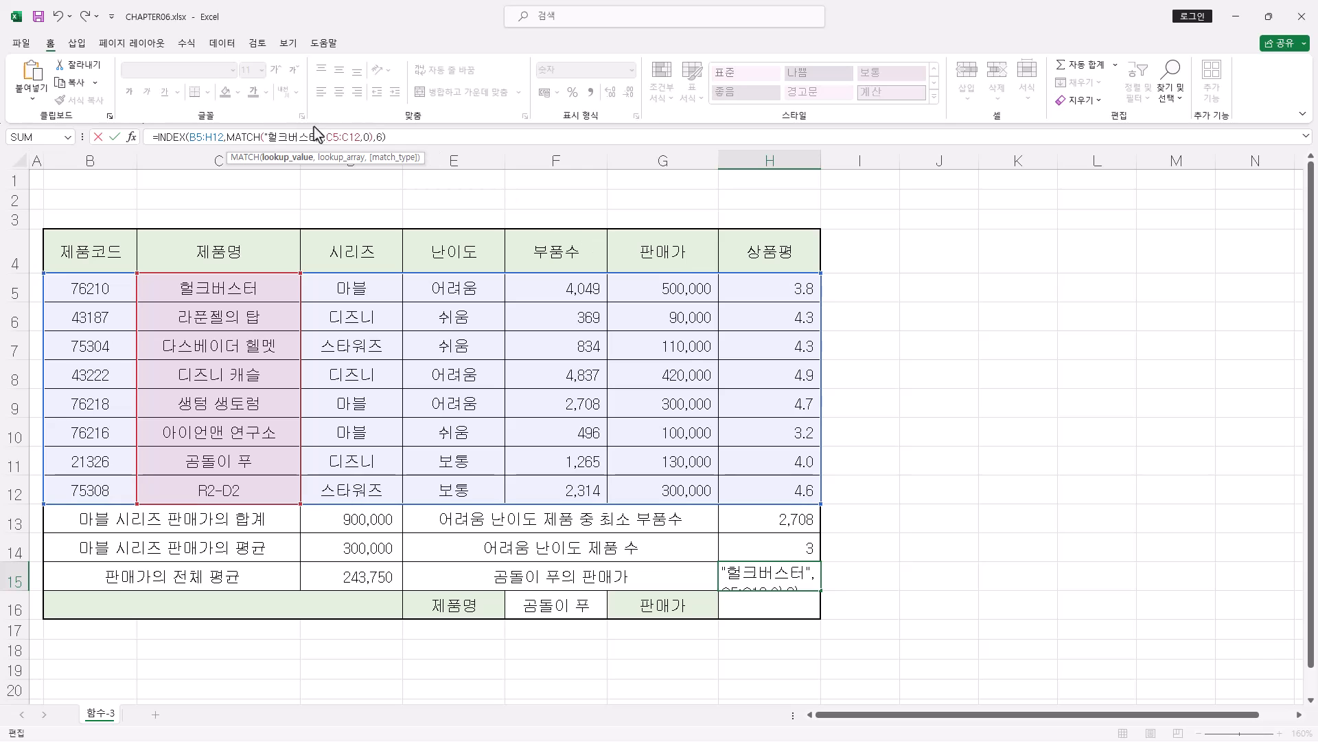
click(114, 137)
click(672, 289)
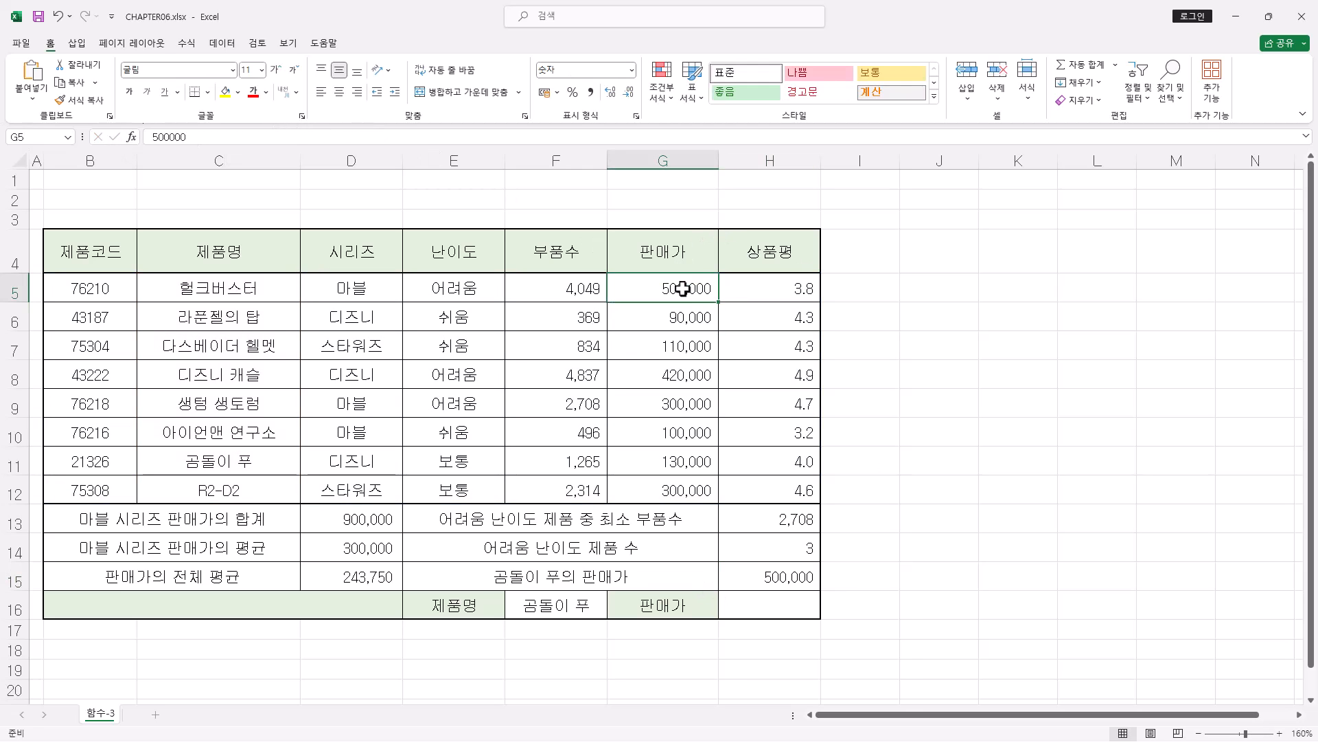
click(789, 575)
key(ctrl+z)
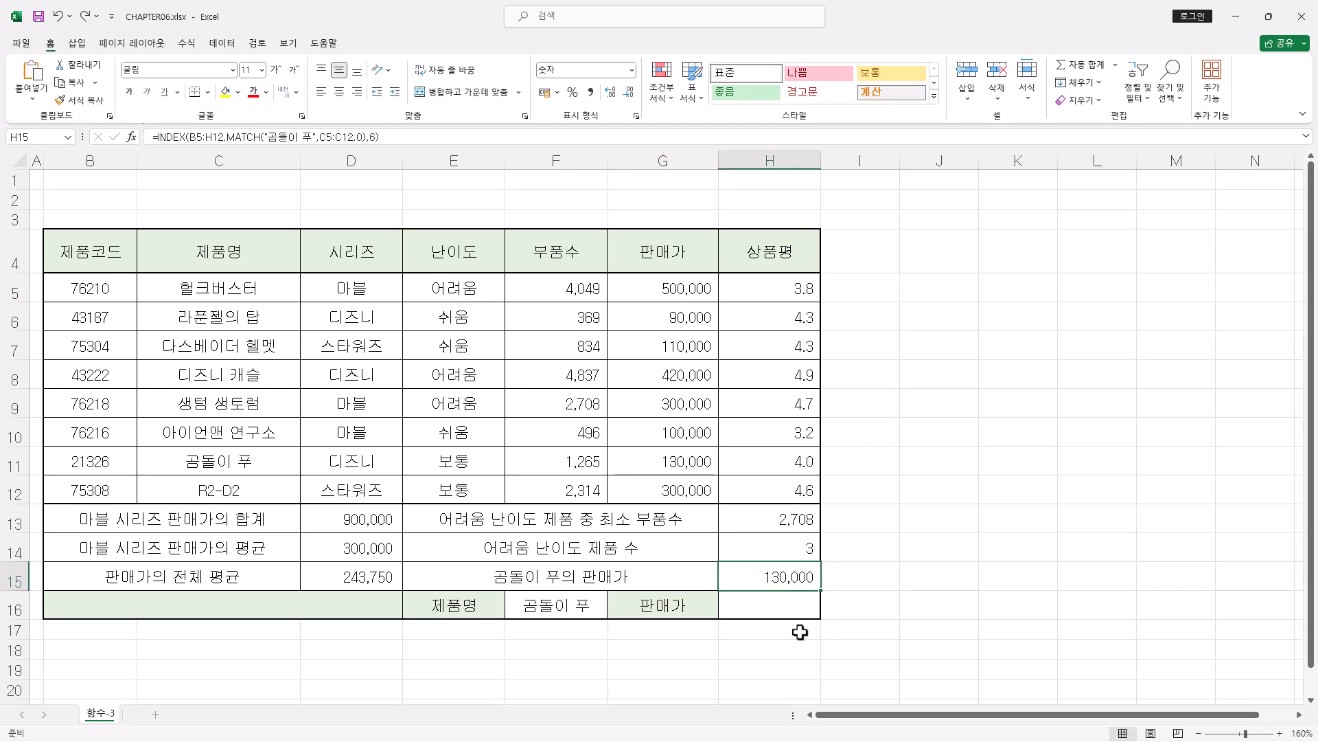
- Try the H15 price lookup with INDEX array C5:G12 and column number 5, and compare the result with G11
click(246, 136)
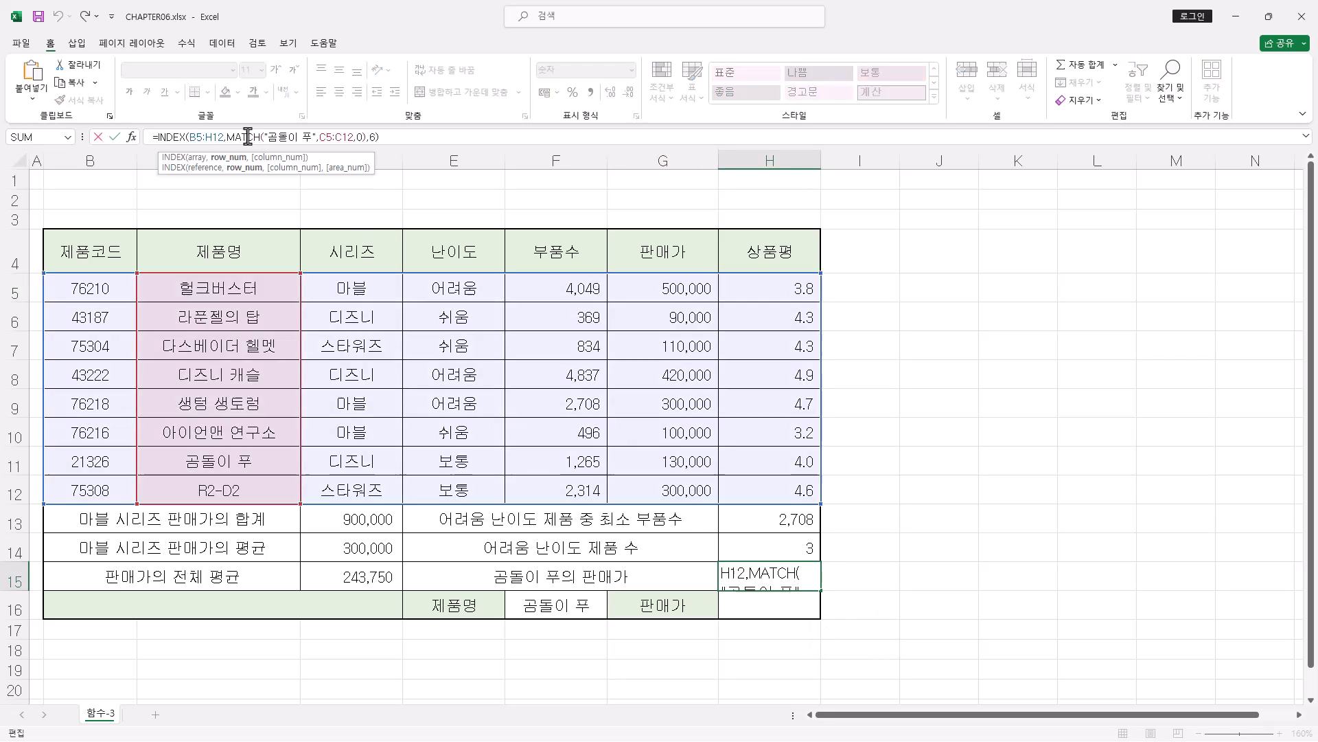
click(206, 136)
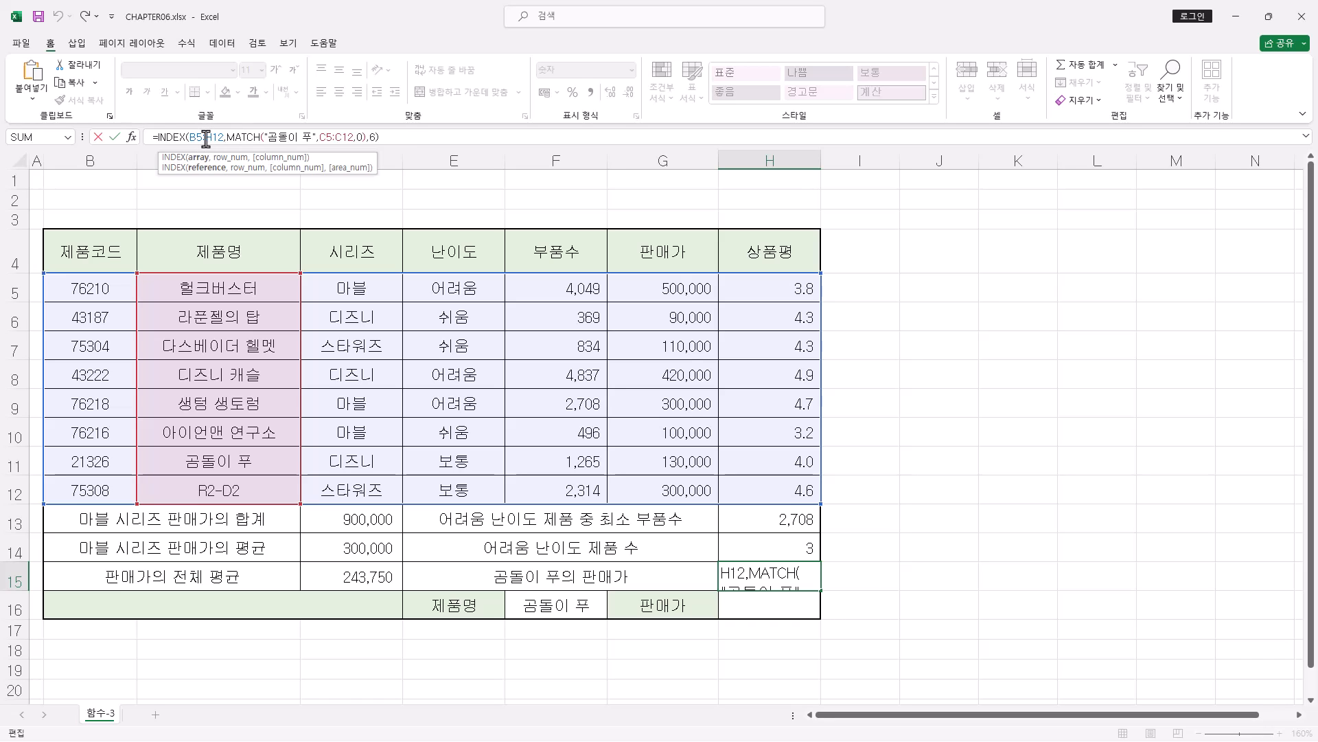
drag(188, 138, 221, 142)
key(Delete)
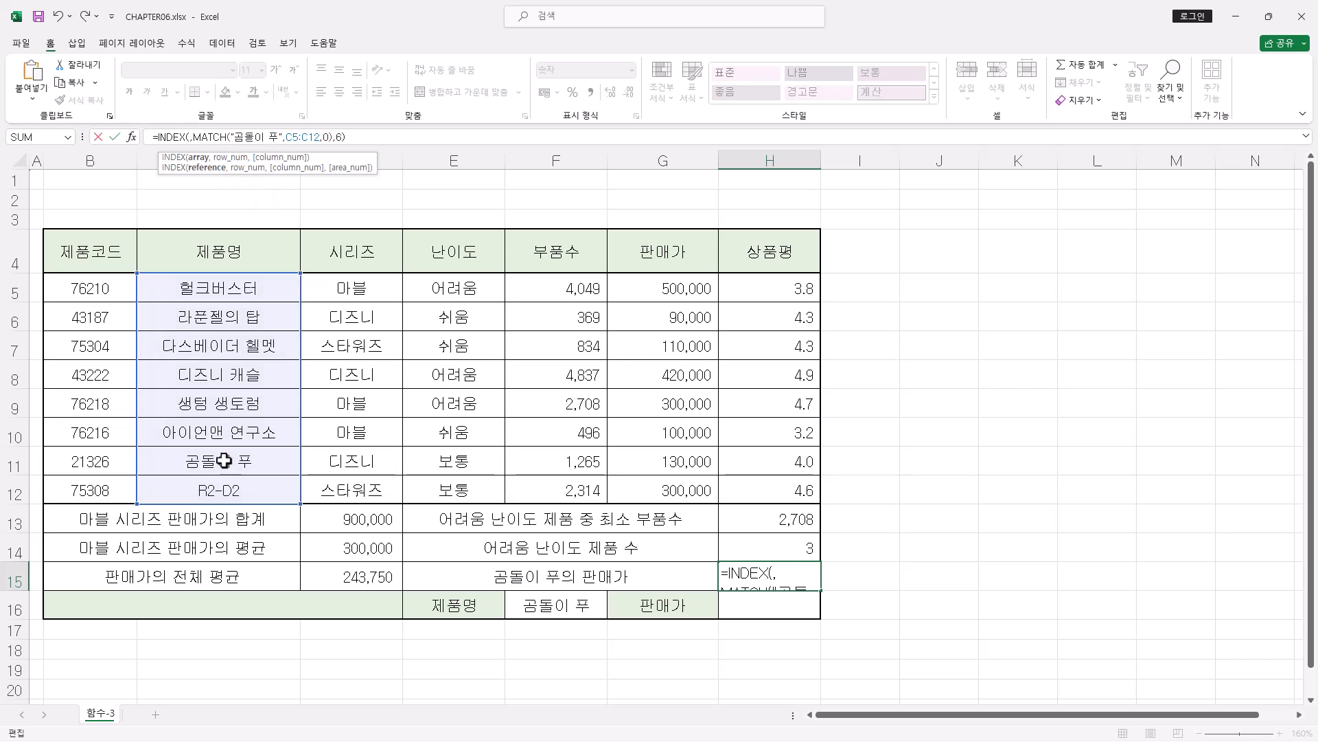
click(206, 294)
drag(205, 294, 650, 484)
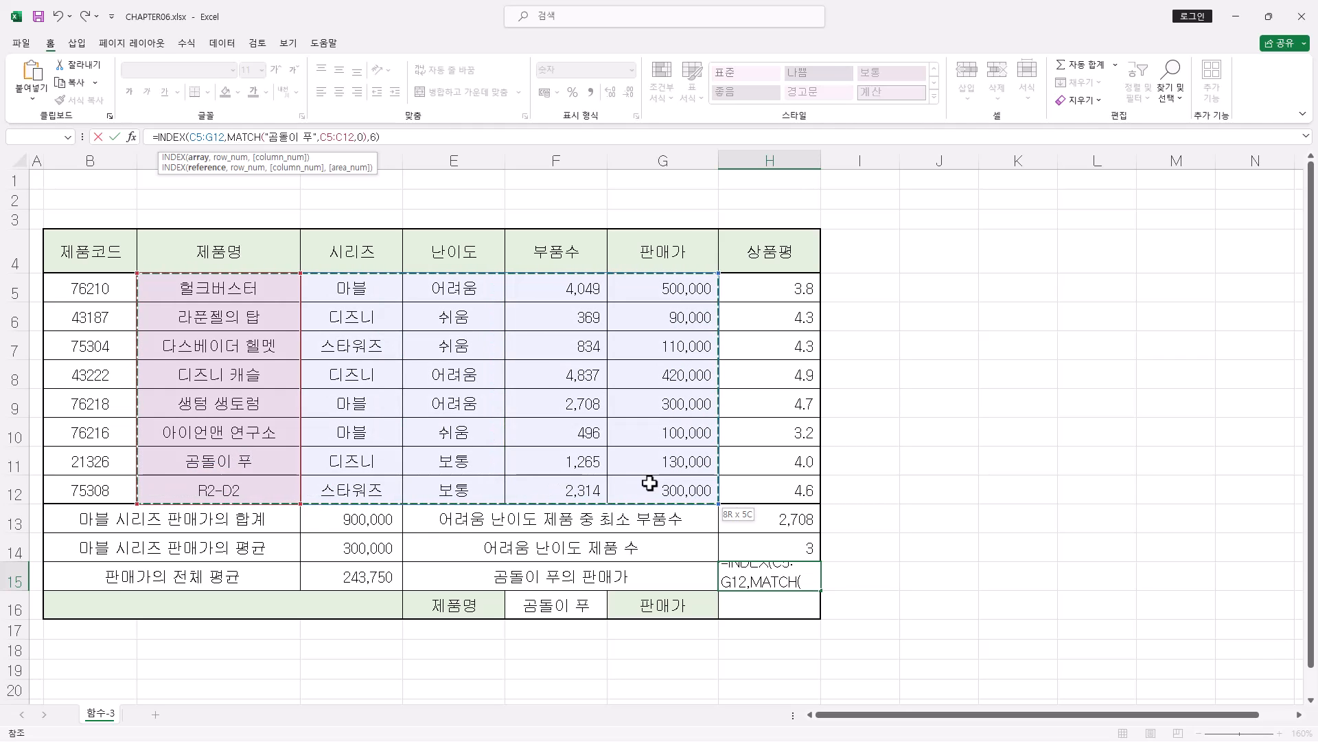
double_click(372, 137)
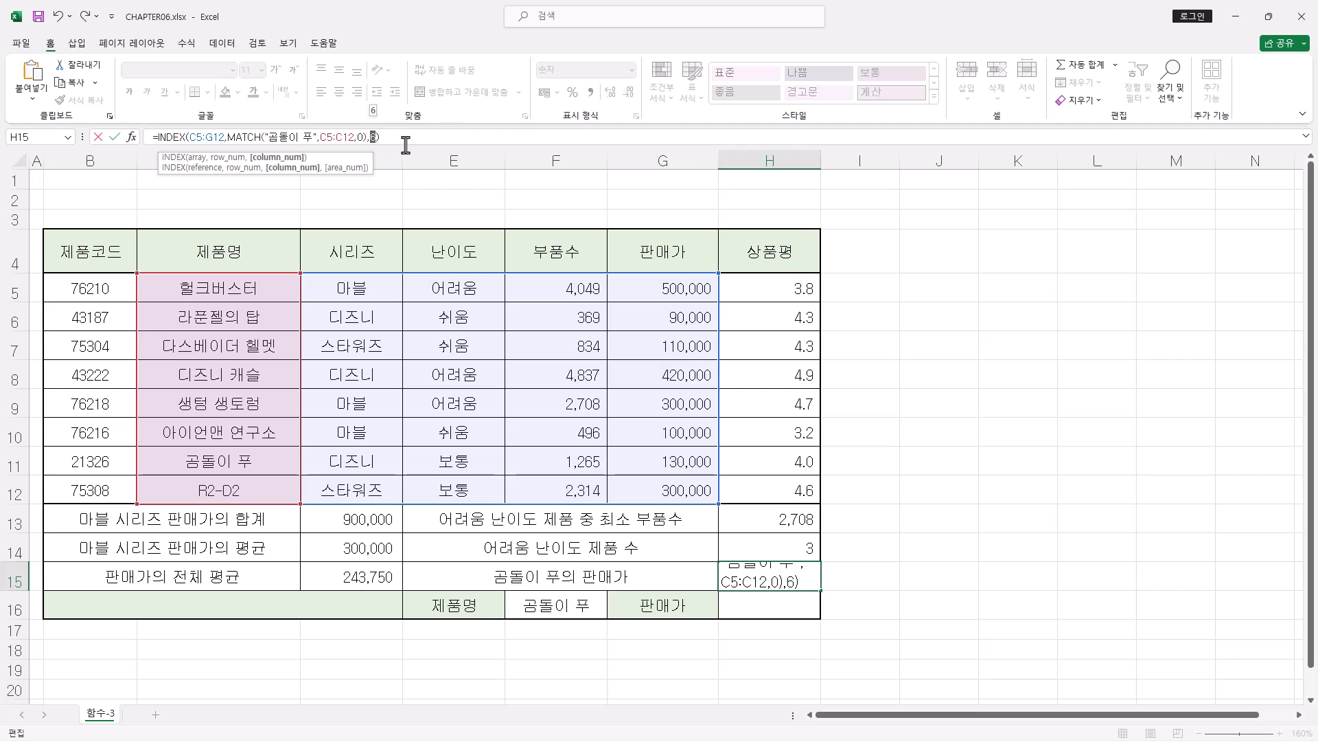
text(5)
key(ctrl+Return)
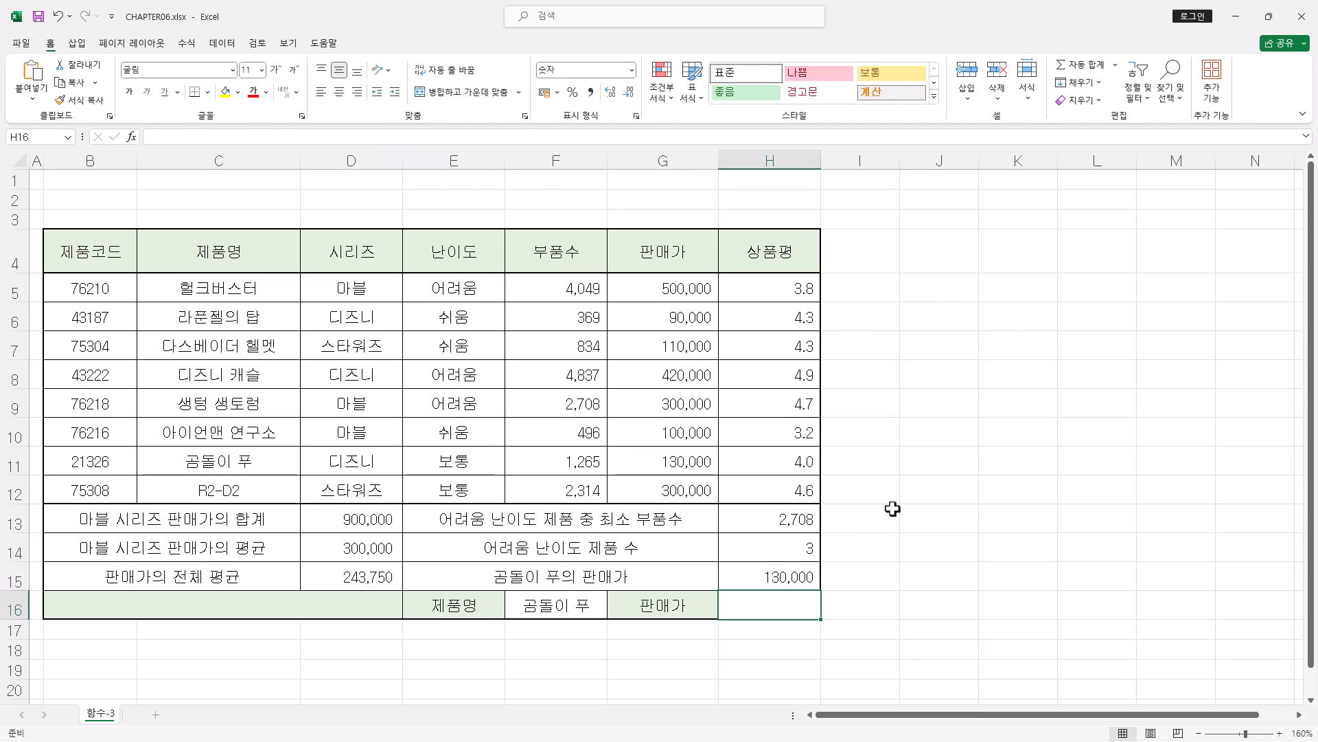
click(683, 462)
click(804, 580)
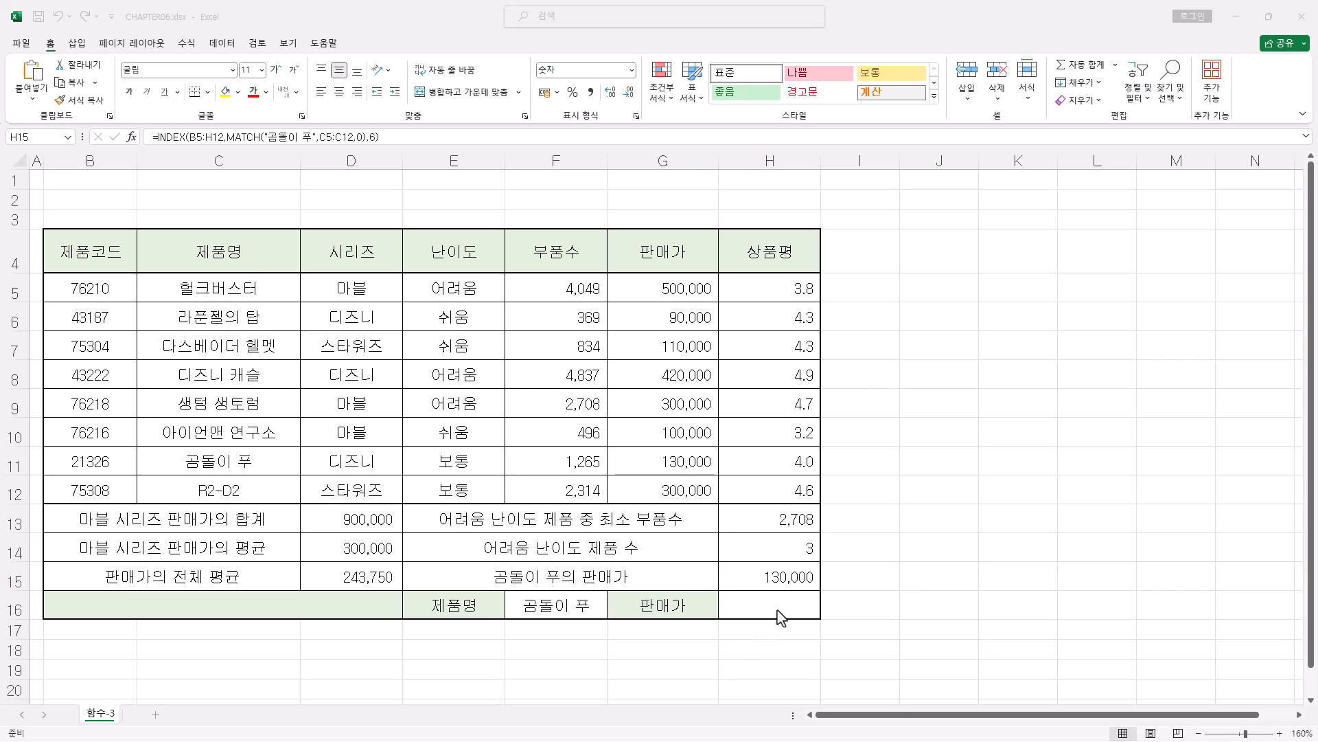
- Choose 헐크버스터 as the product name in F16 and check the price cell H16
click(793, 605)
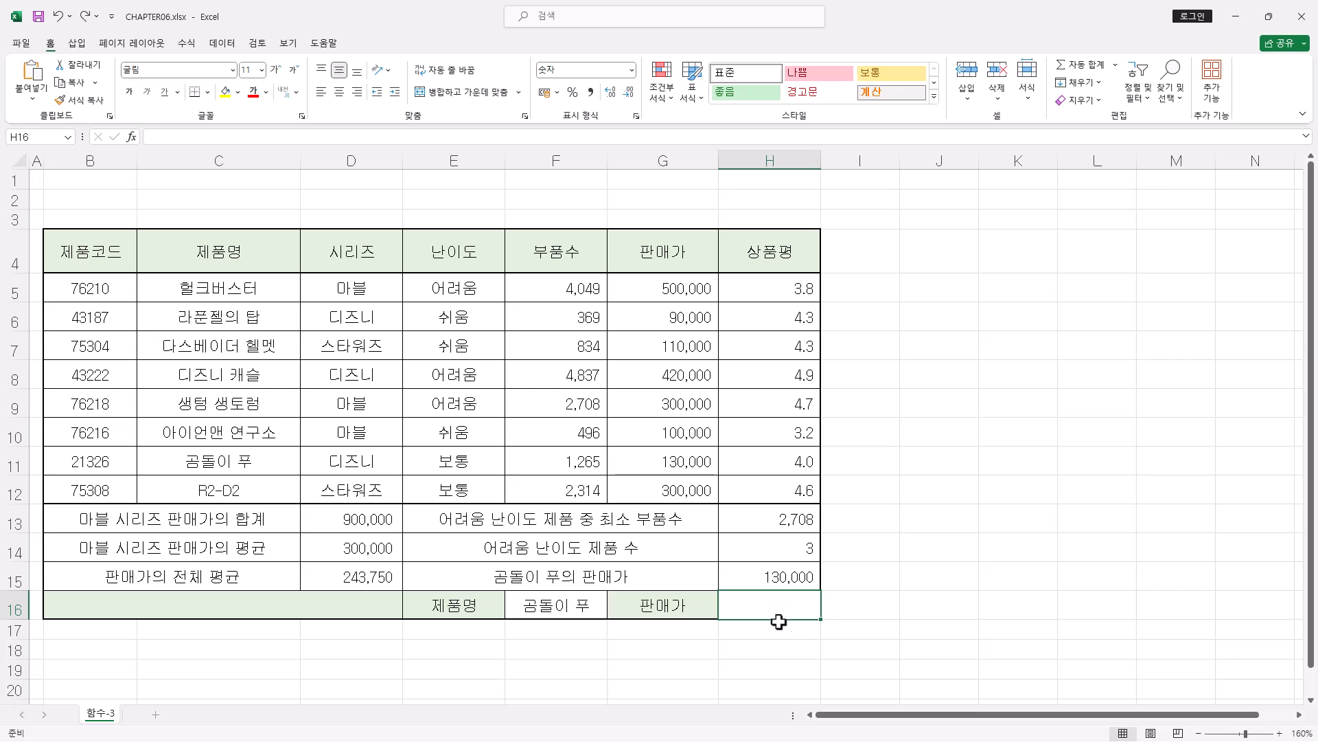
click(555, 609)
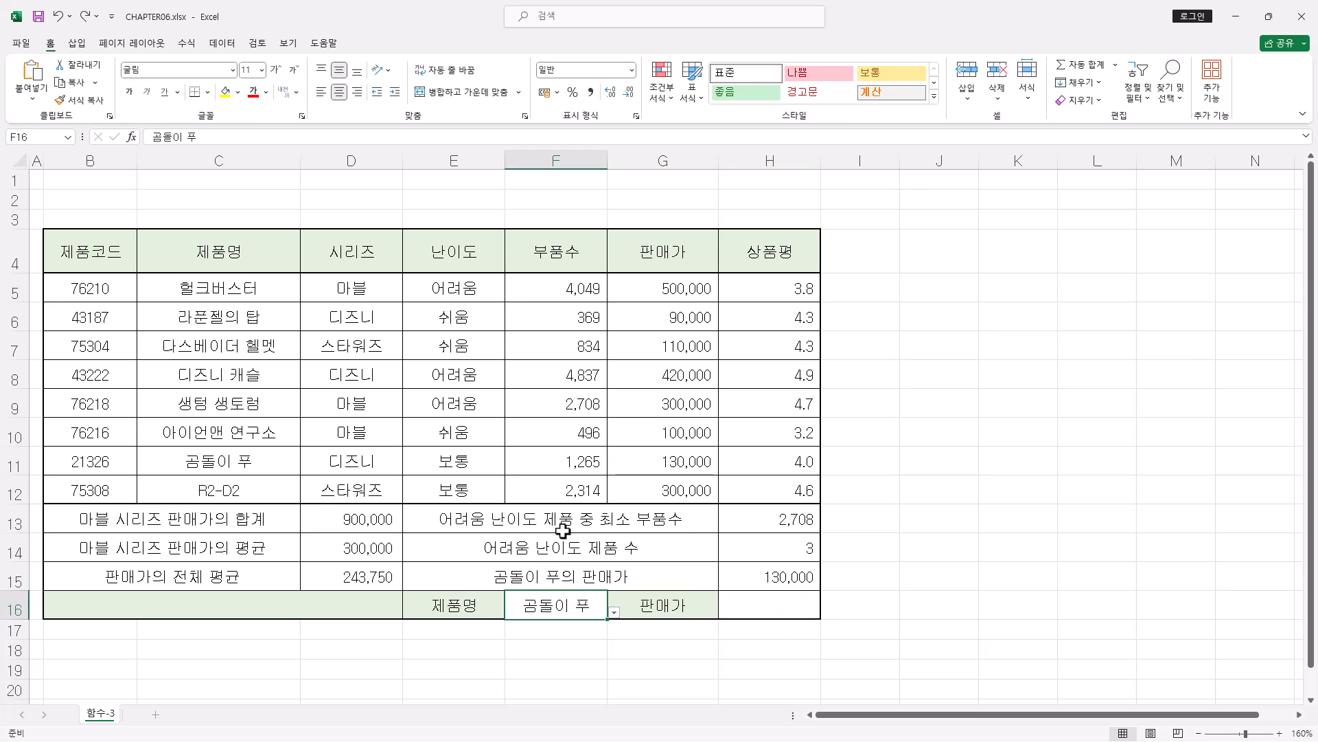
key(alt+Down)
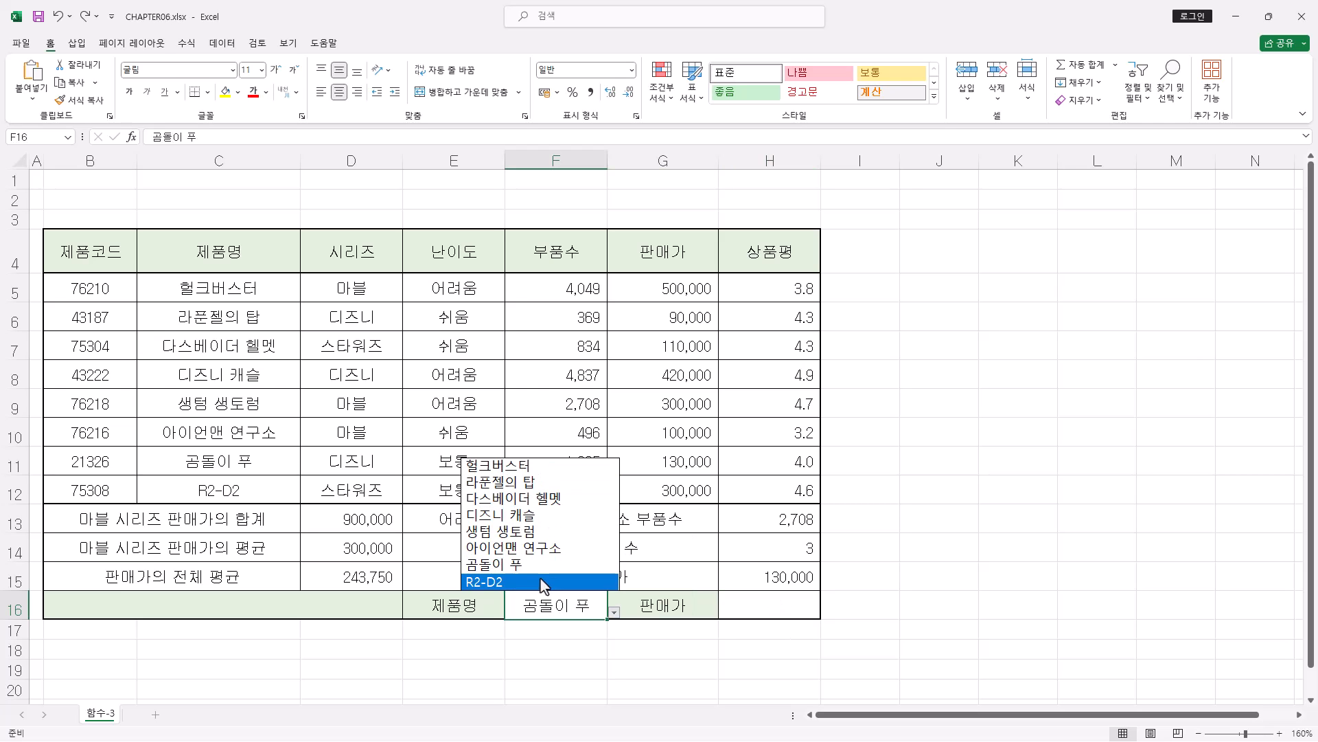
click(559, 472)
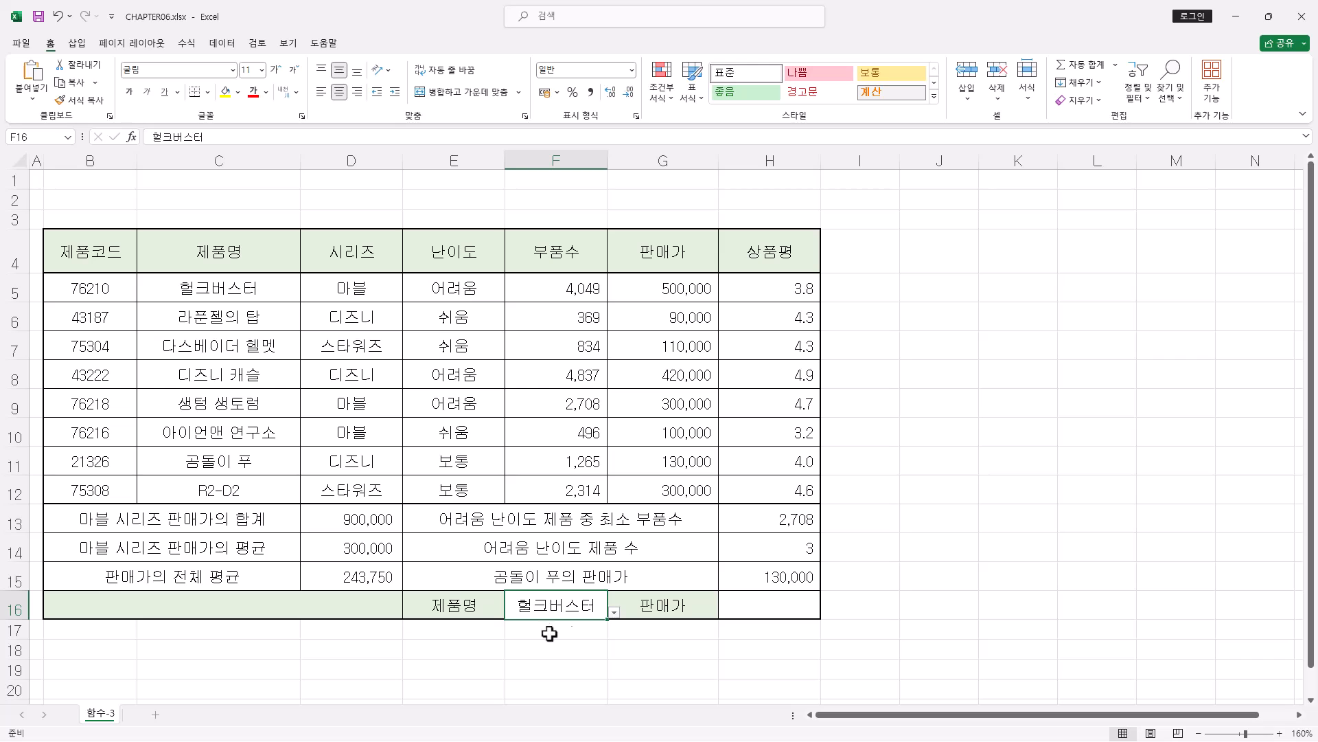
click(776, 616)
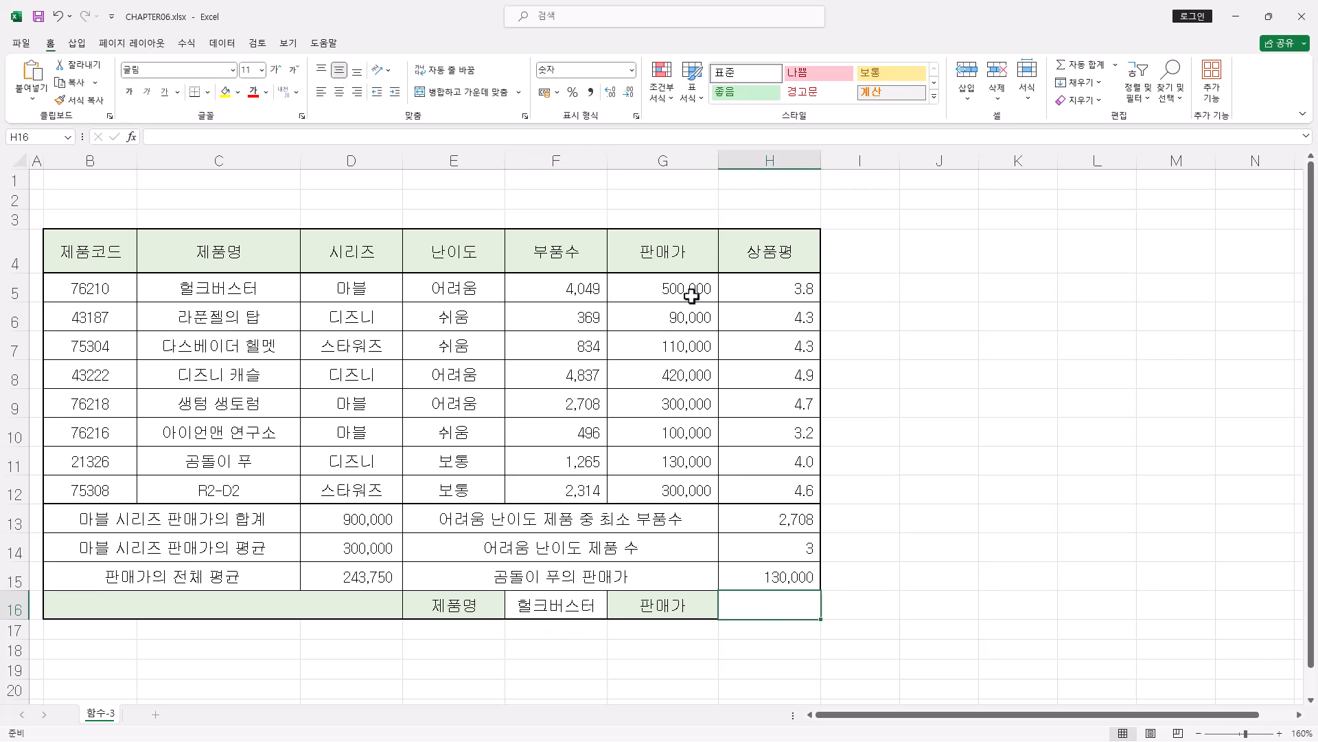
- Choose 라푼젤의 탑 as the product name in F16
click(550, 607)
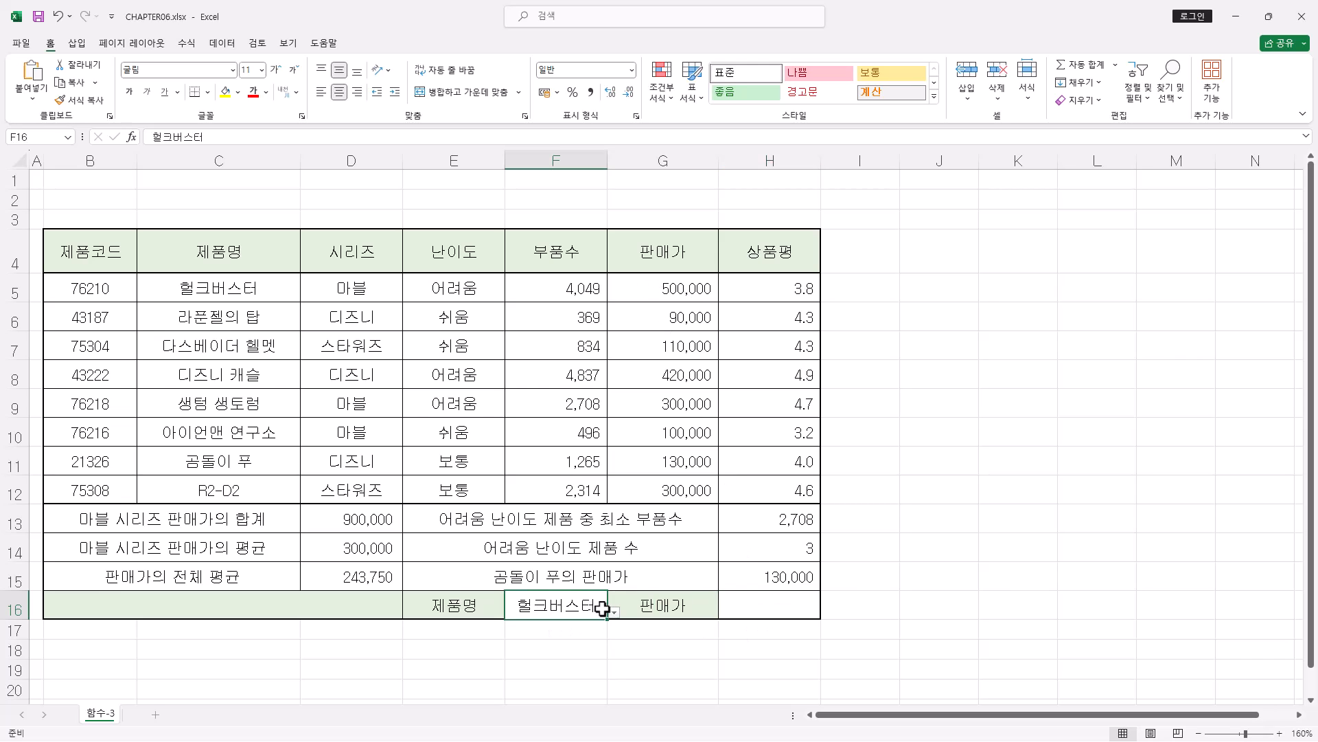
click(614, 611)
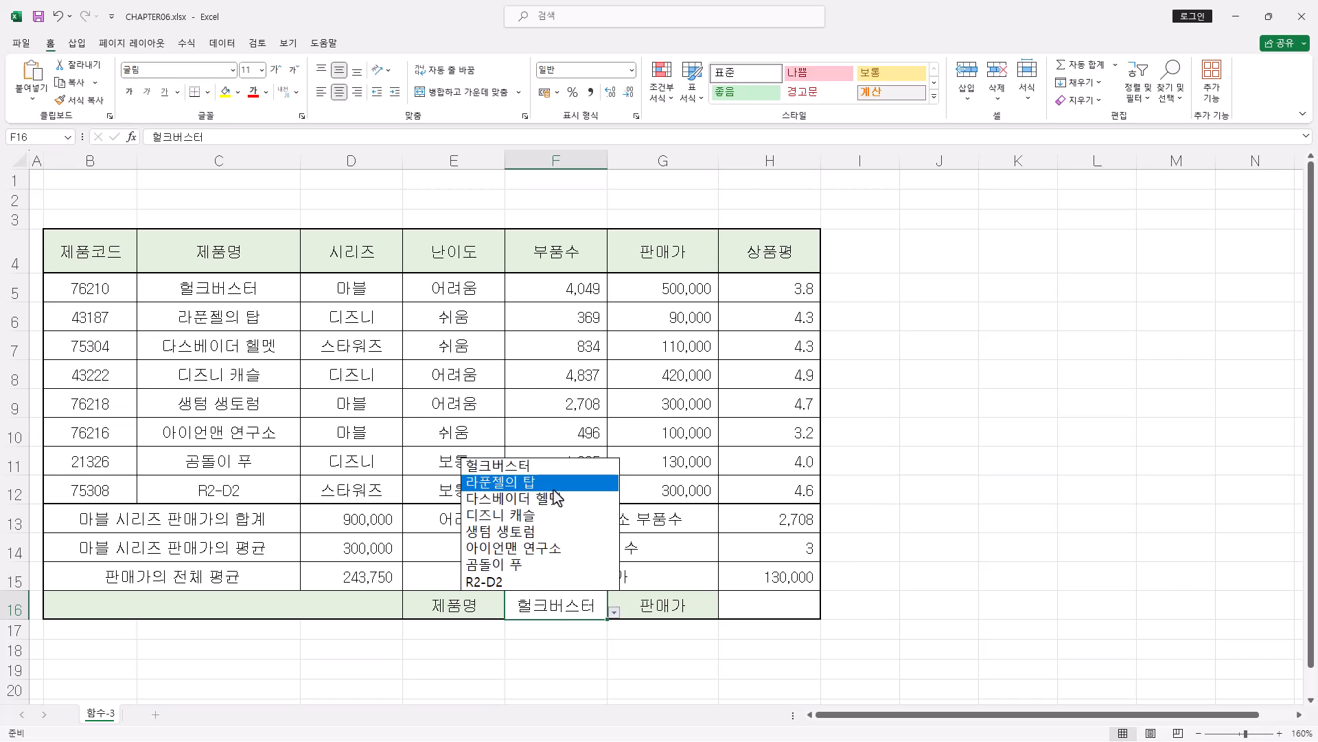
click(553, 487)
- Start a VLOOKUP function in H16 and set its Lookup_value argument to F16
click(778, 614)
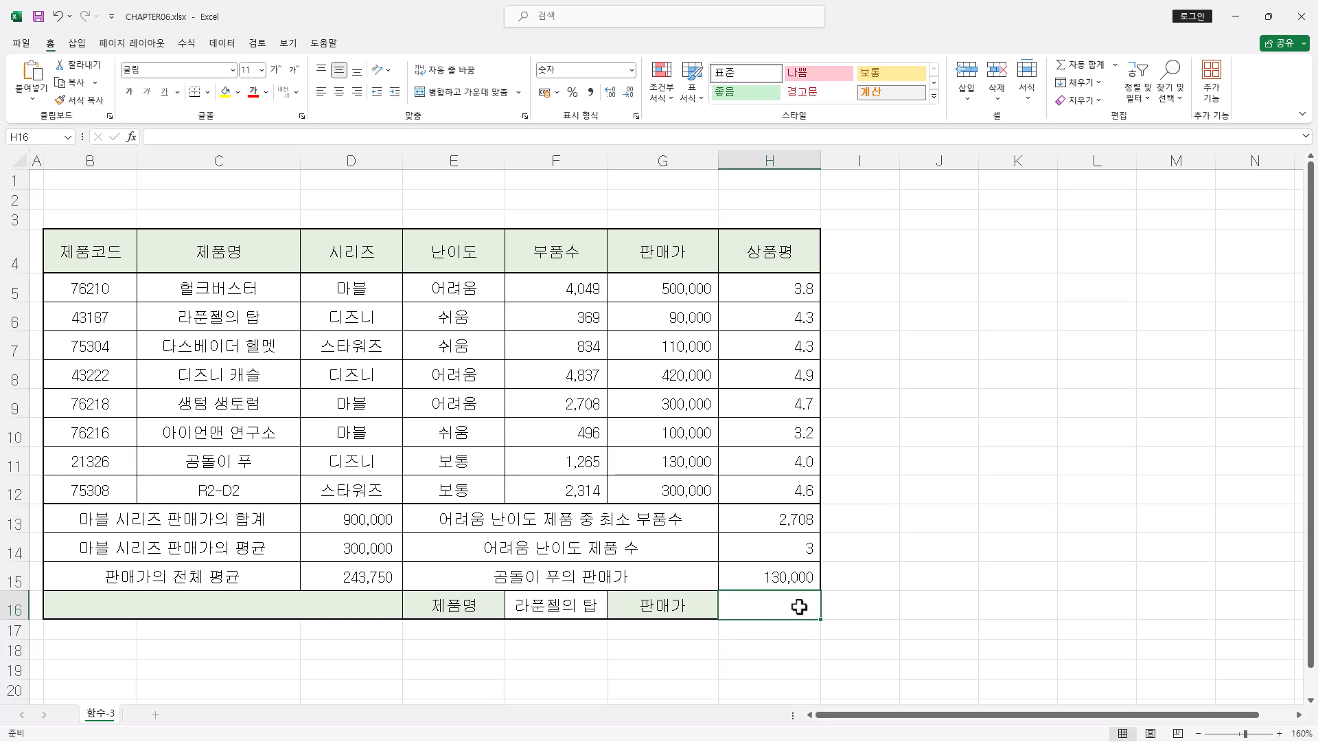
text(=)
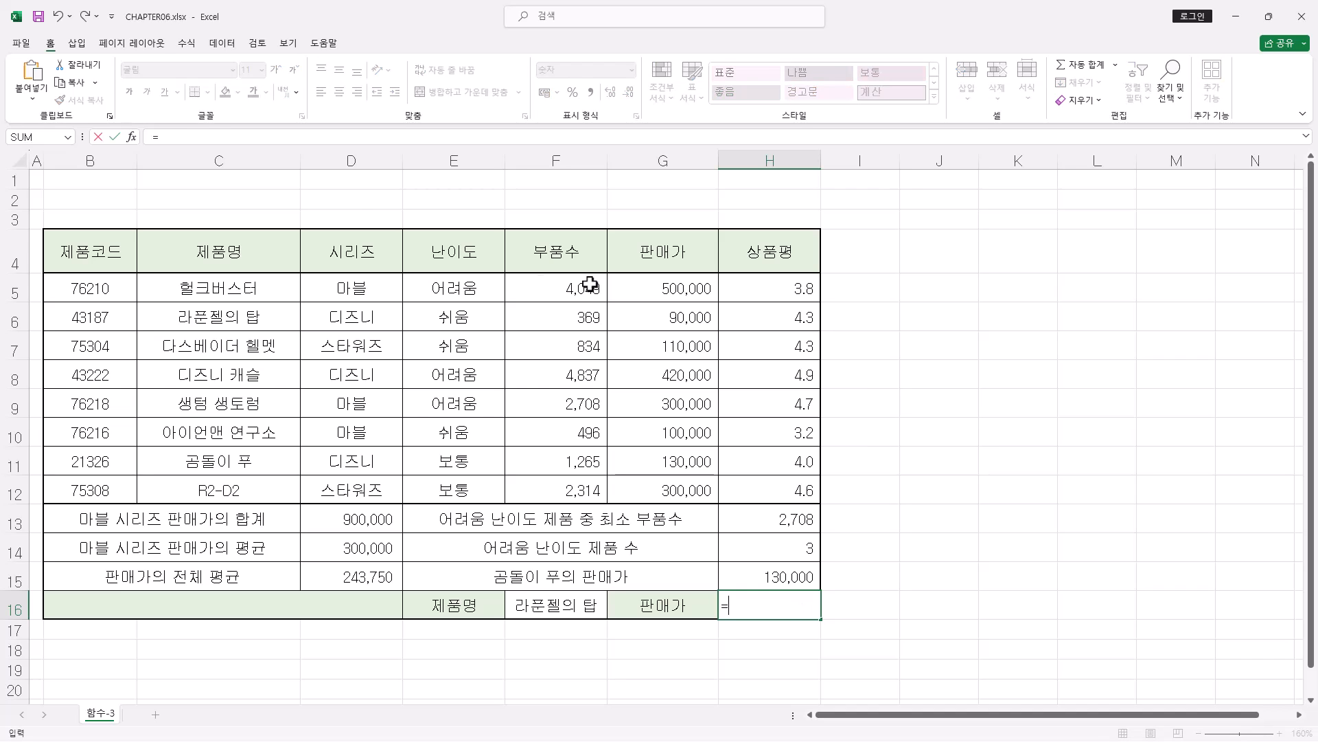
click(210, 137)
text(vloo)
key(Tab)
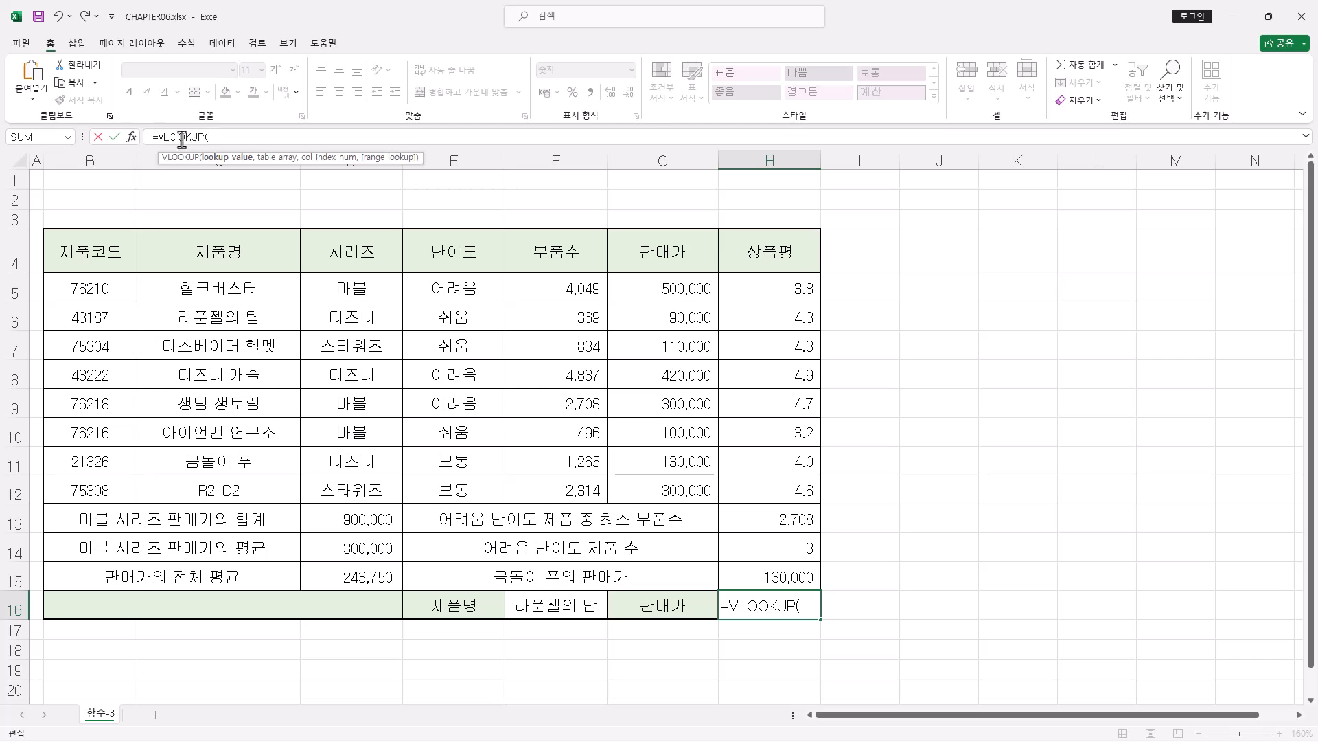
click(131, 137)
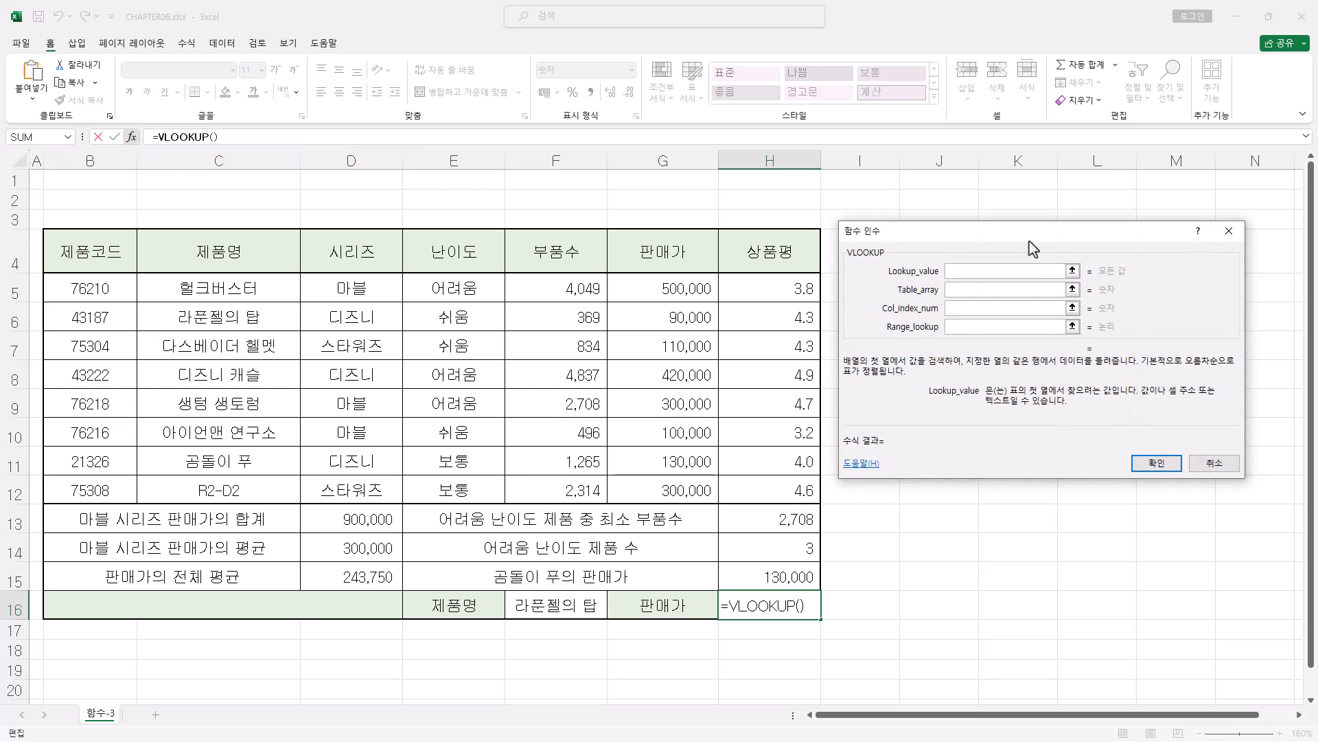
drag(1037, 245, 1032, 283)
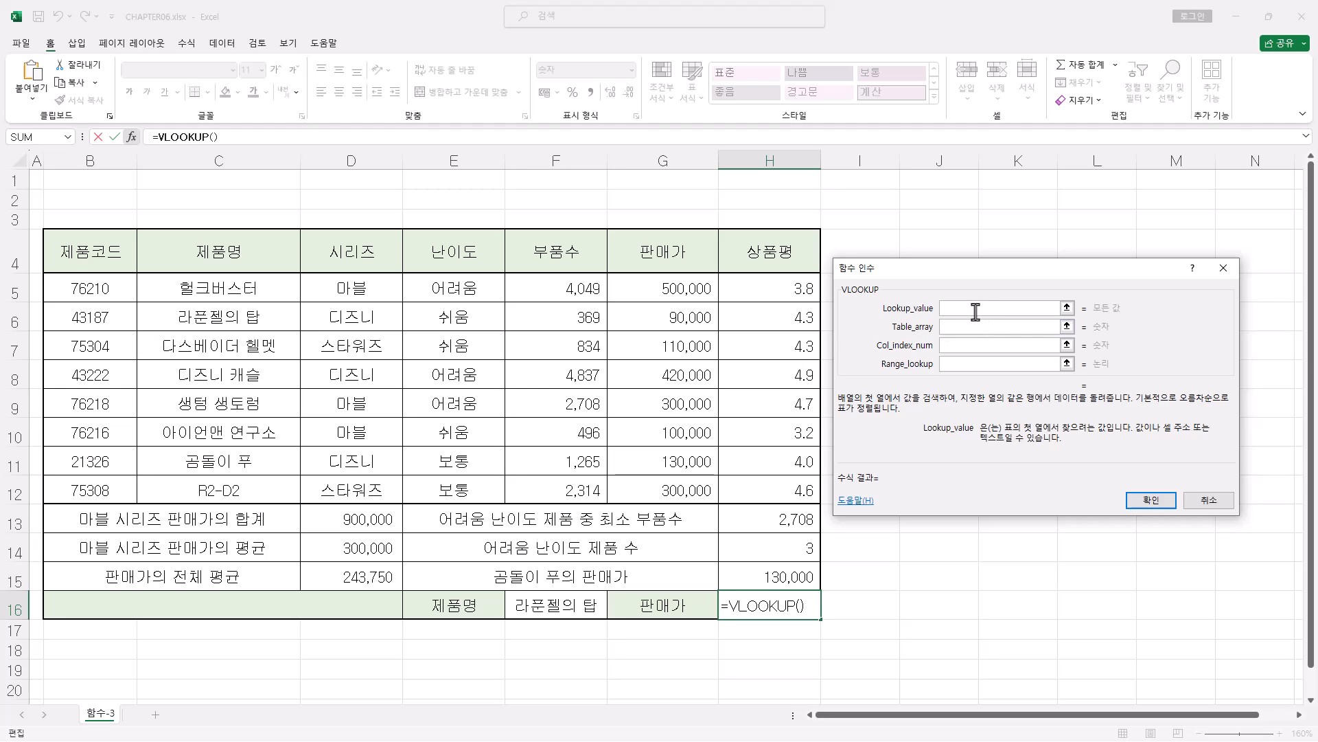
click(576, 606)
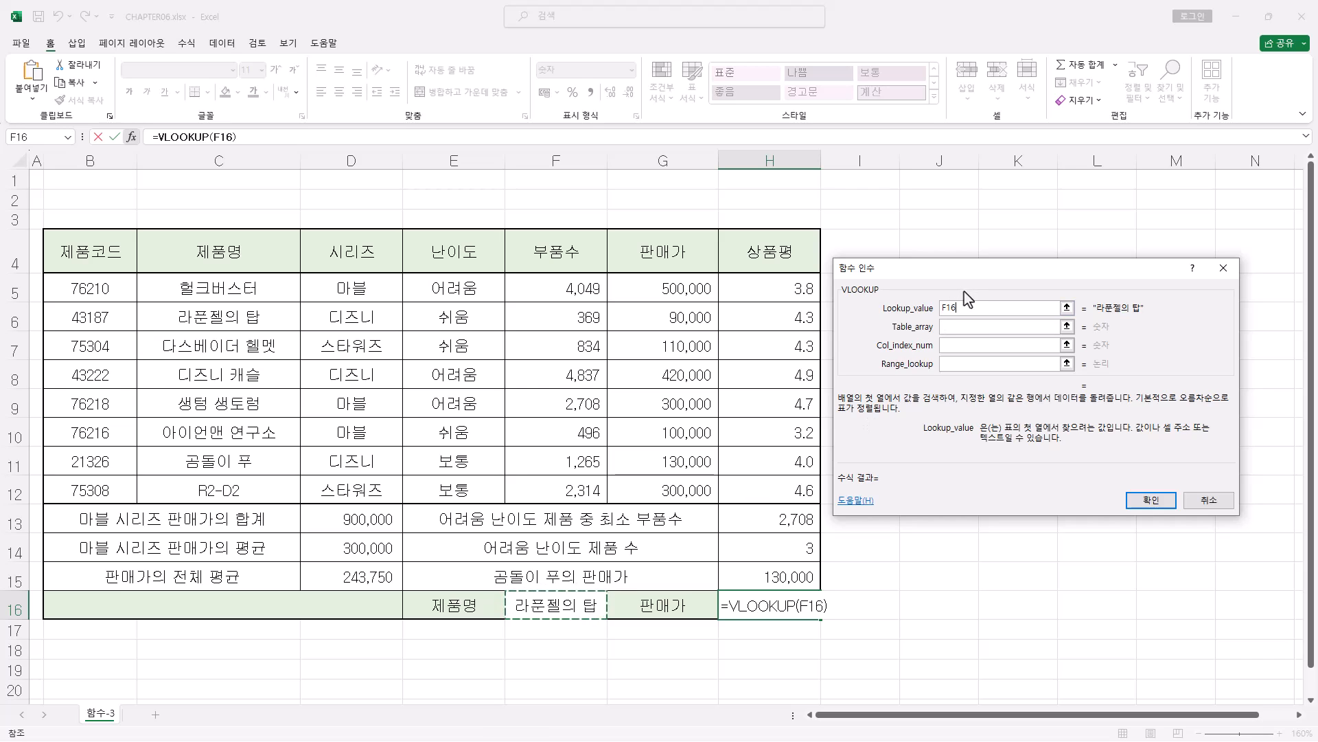
click(964, 310)
- Set the VLOOKUP Table_array to C5:H12, starting from the product name column
click(962, 335)
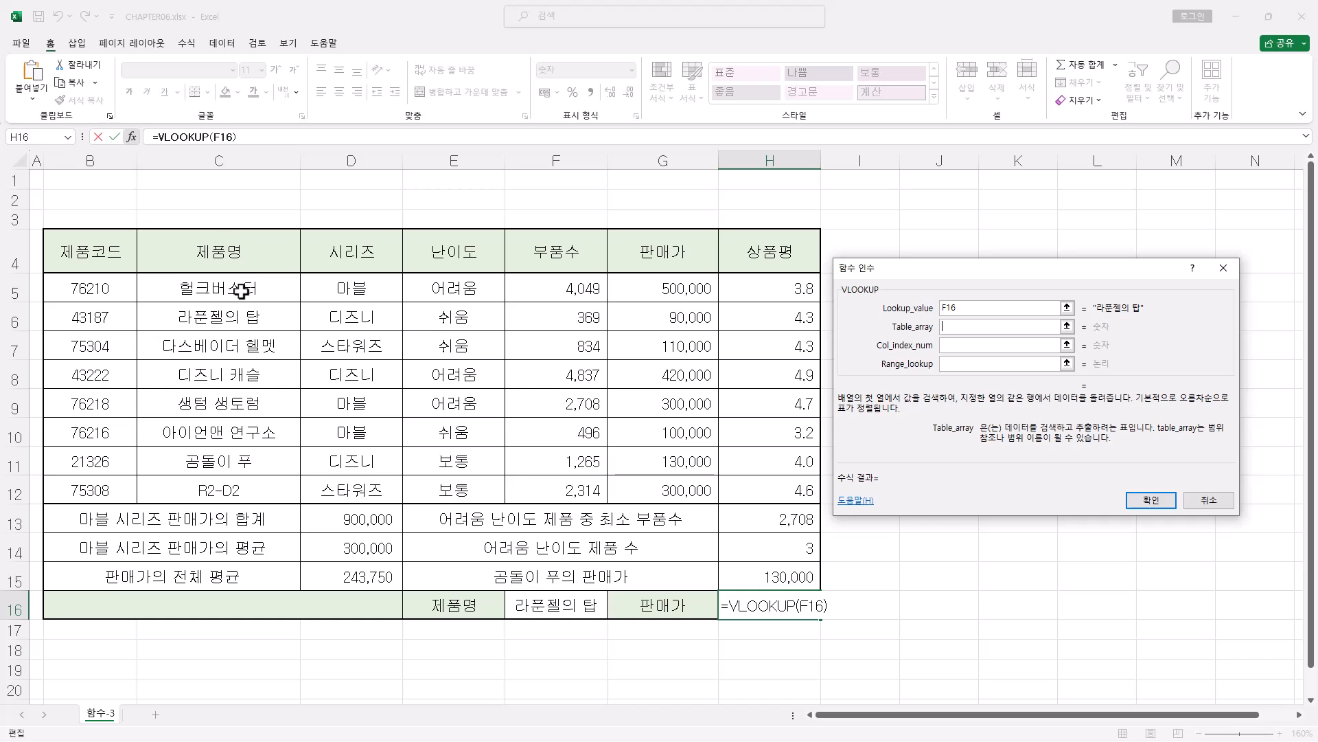
drag(241, 291, 236, 482)
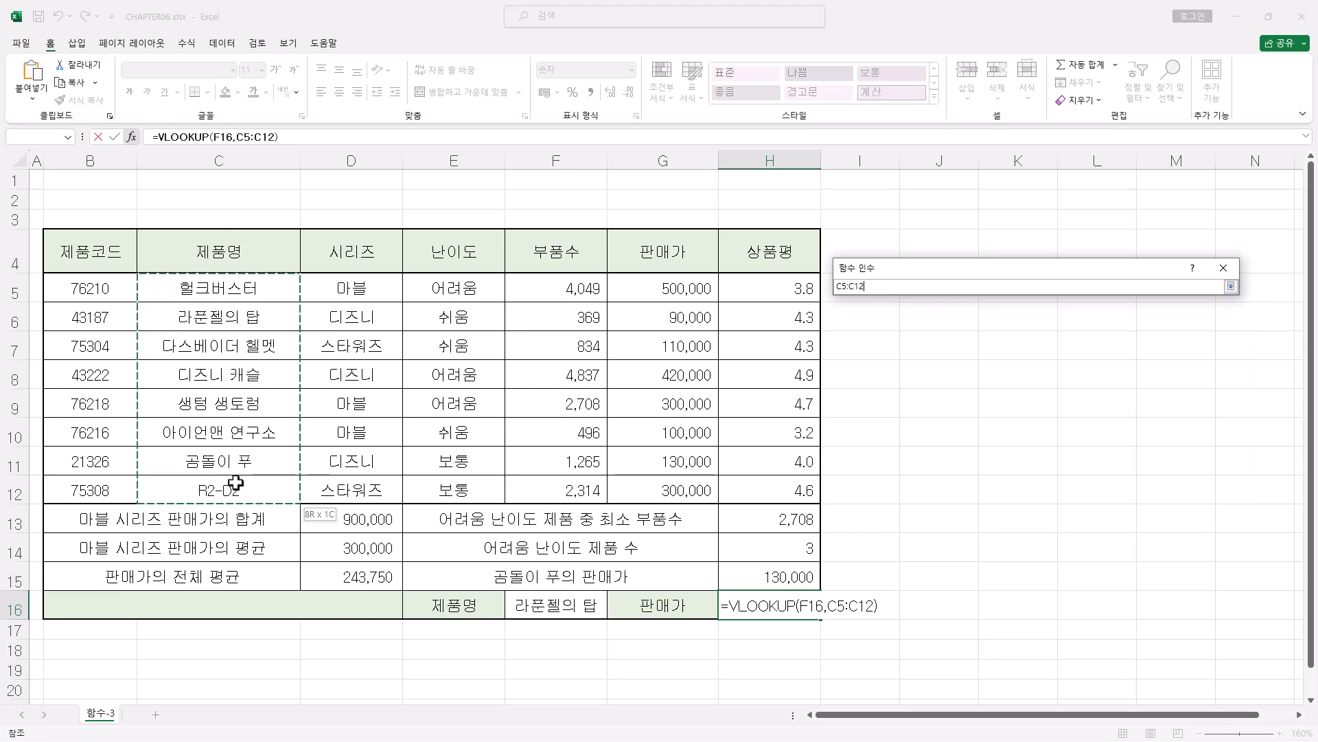
drag(235, 483, 633, 477)
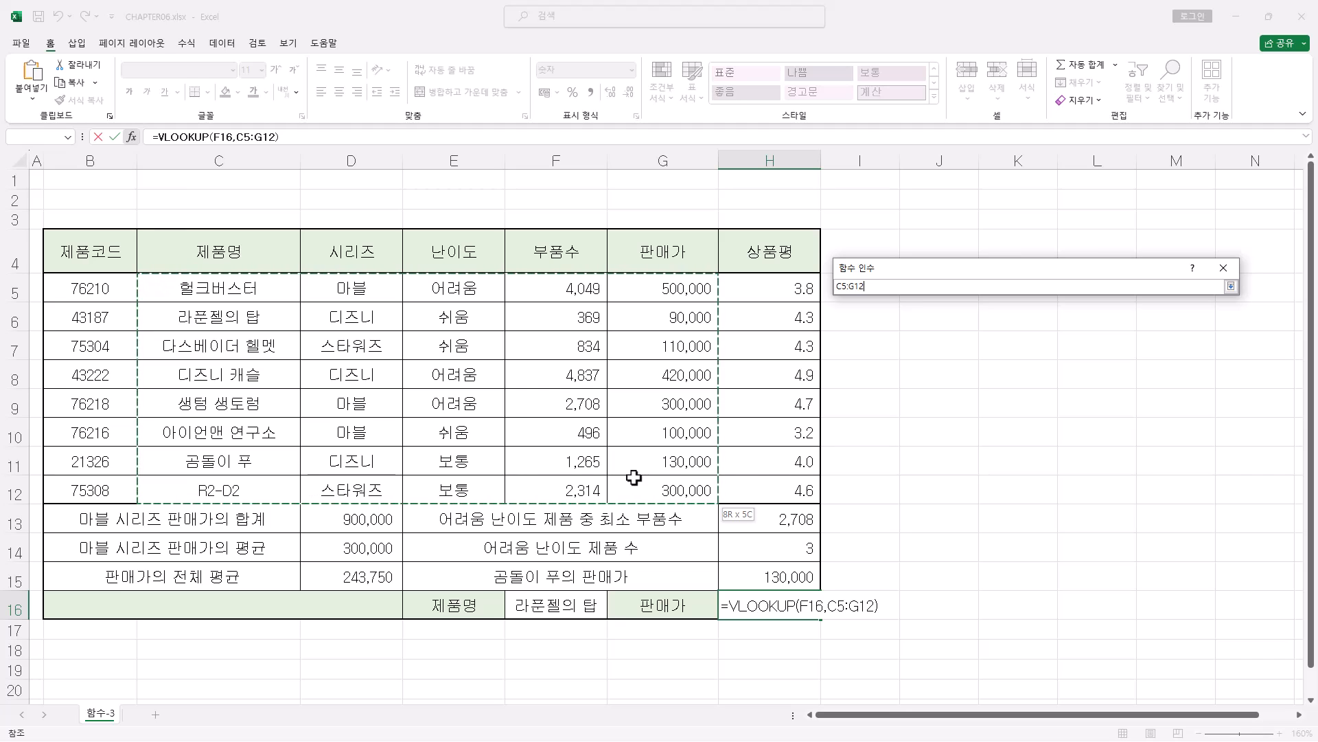
drag(633, 477, 754, 479)
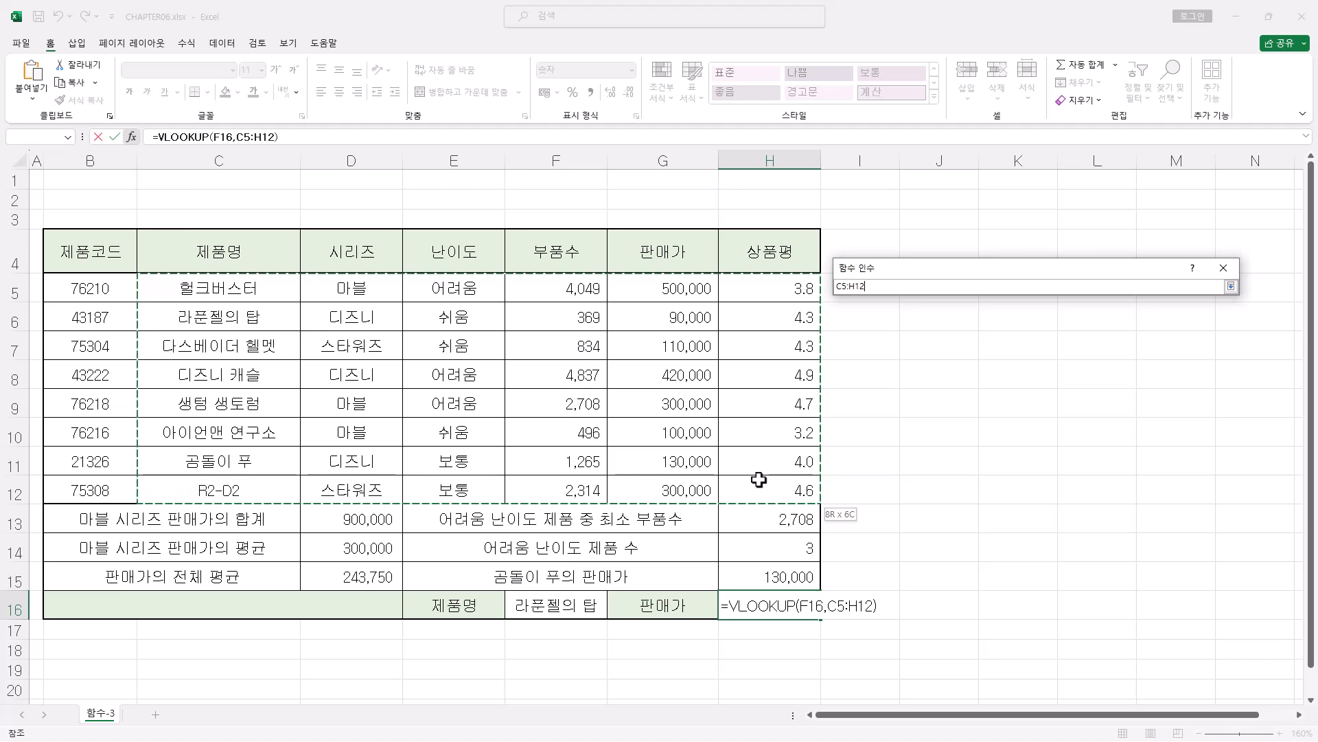
drag(758, 480, 759, 480)
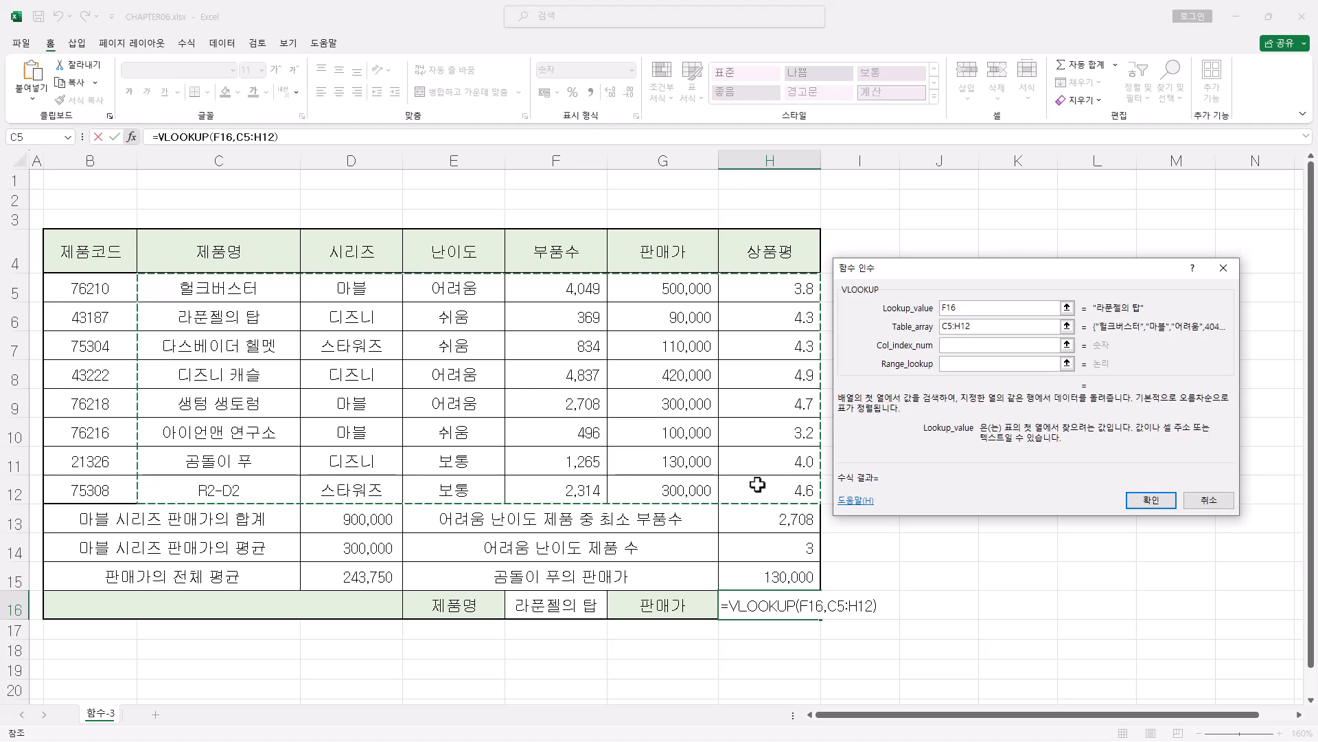
- Set Col_index_num to 5 and Range_lookup to 0 for an exact match, and accept the VLOOKUP arguments
click(956, 346)
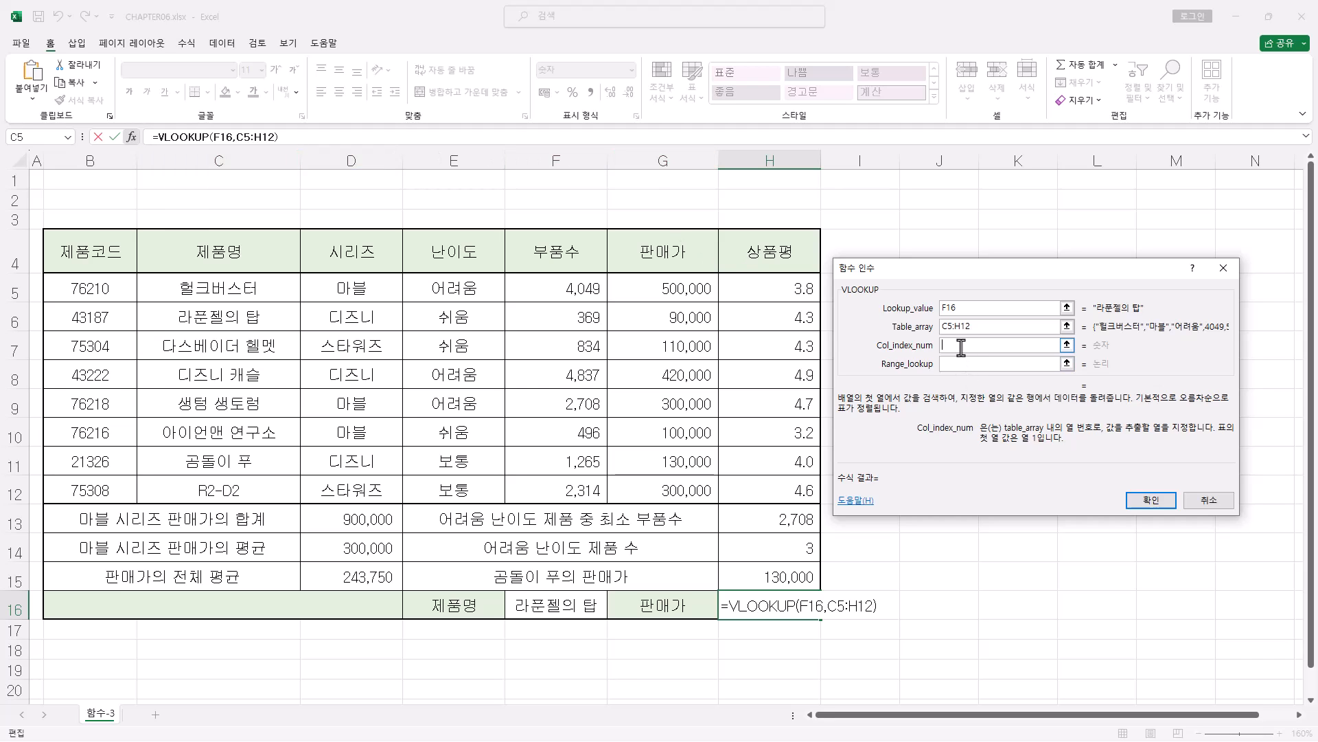
text(5)
click(956, 364)
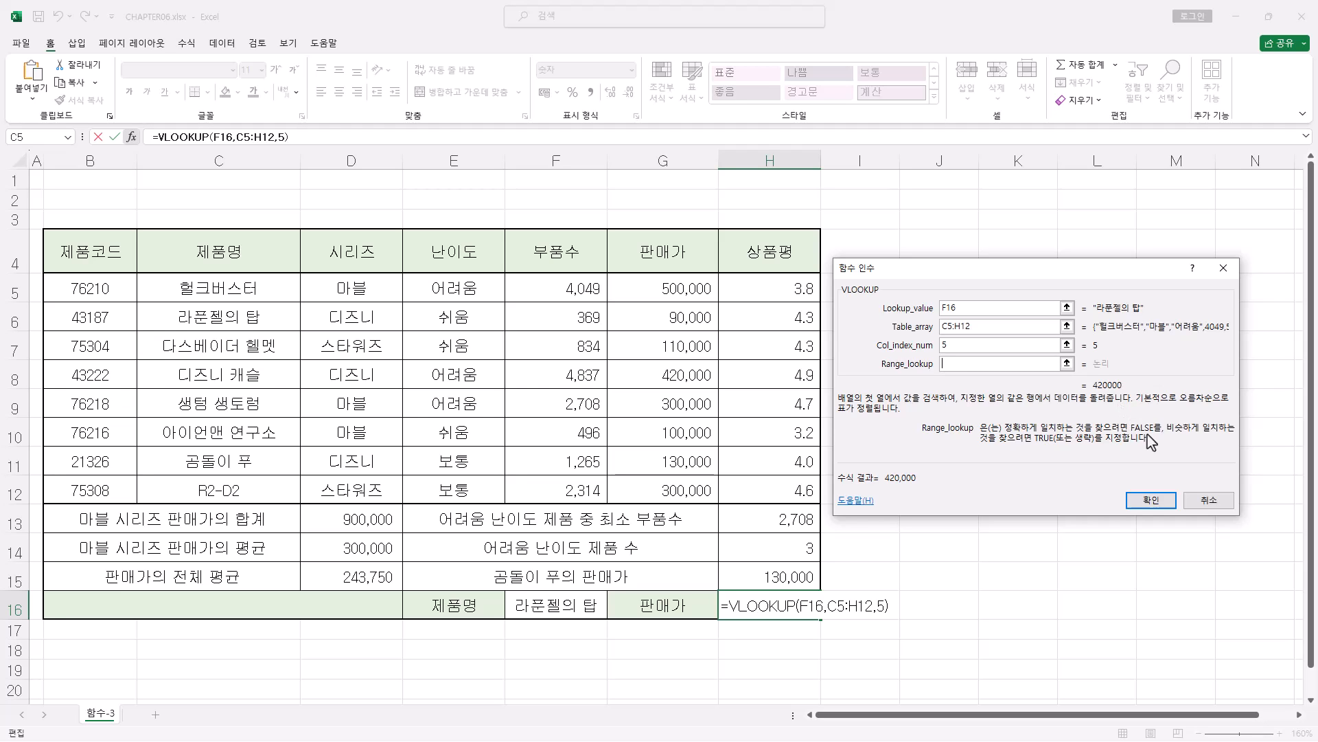
text(0)
click(1151, 504)
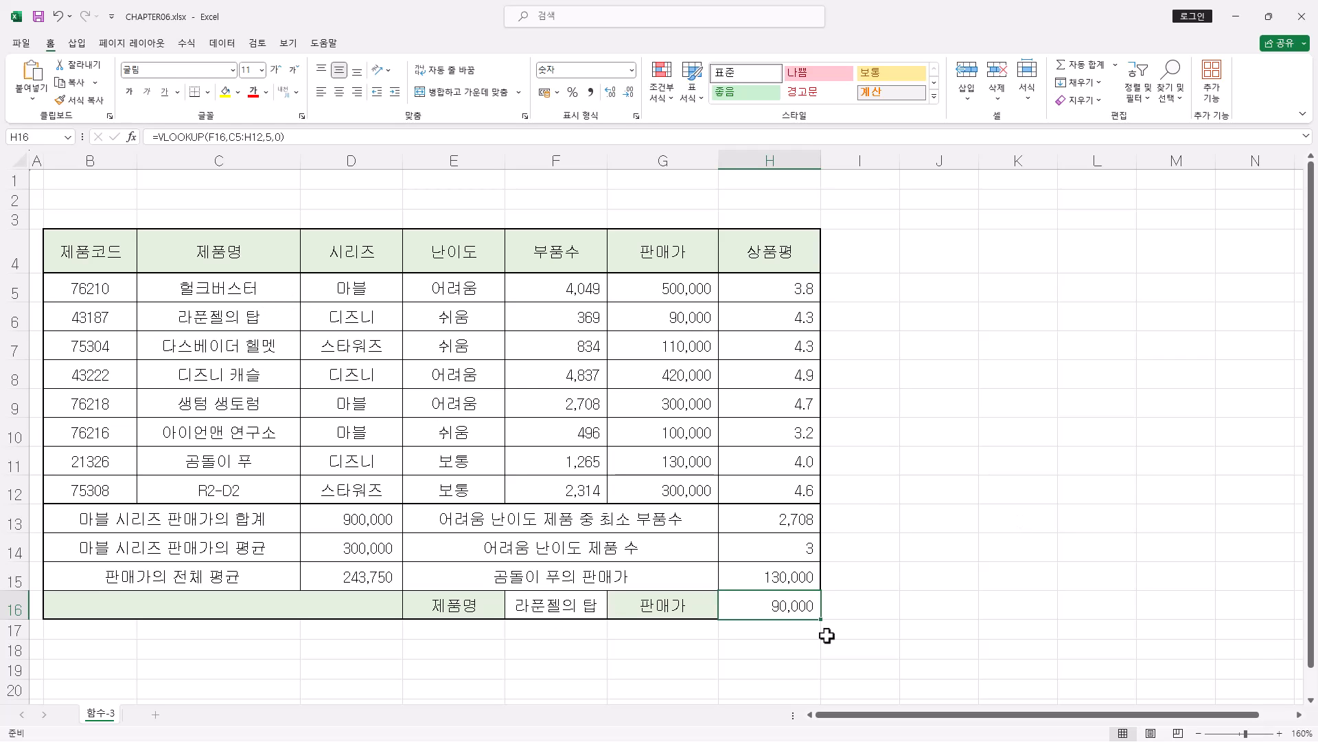
- Test the H16 lookup by switching the product name in F16 to R2-D2 and to 아이언맨 연구소
click(584, 605)
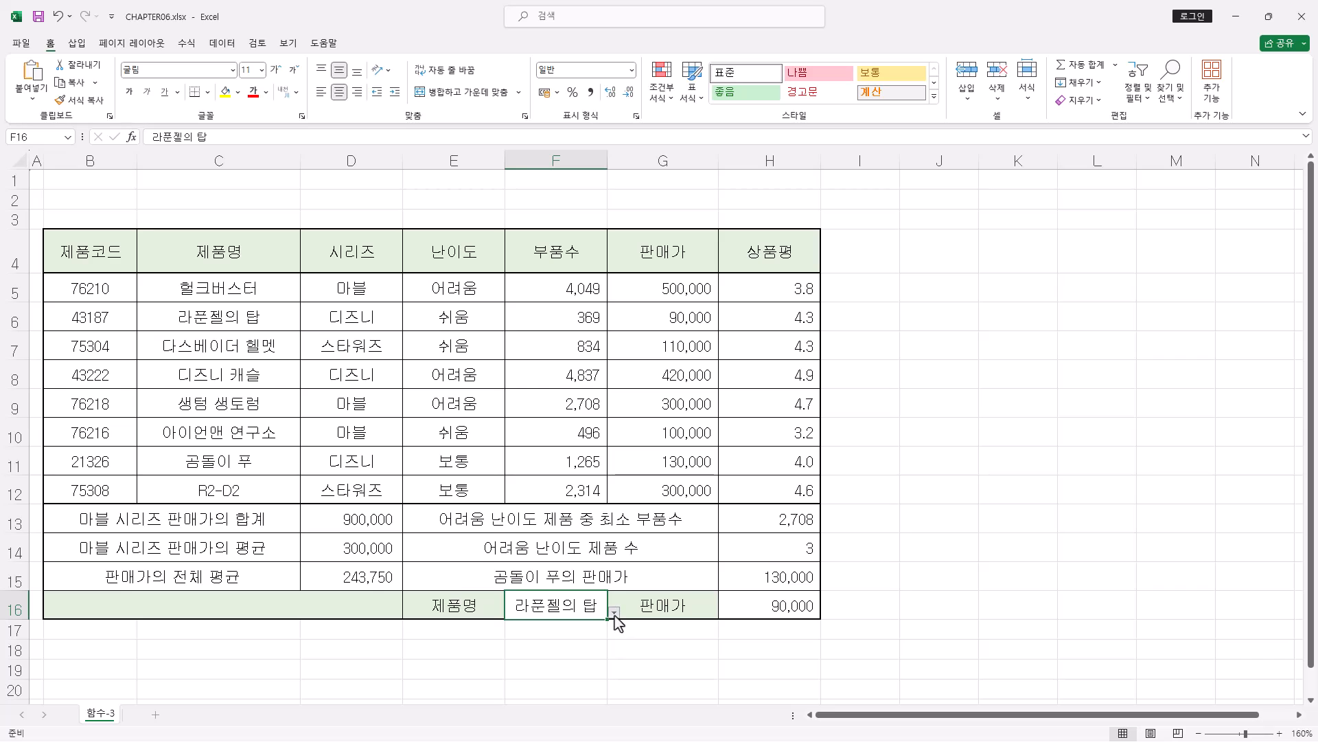
click(614, 612)
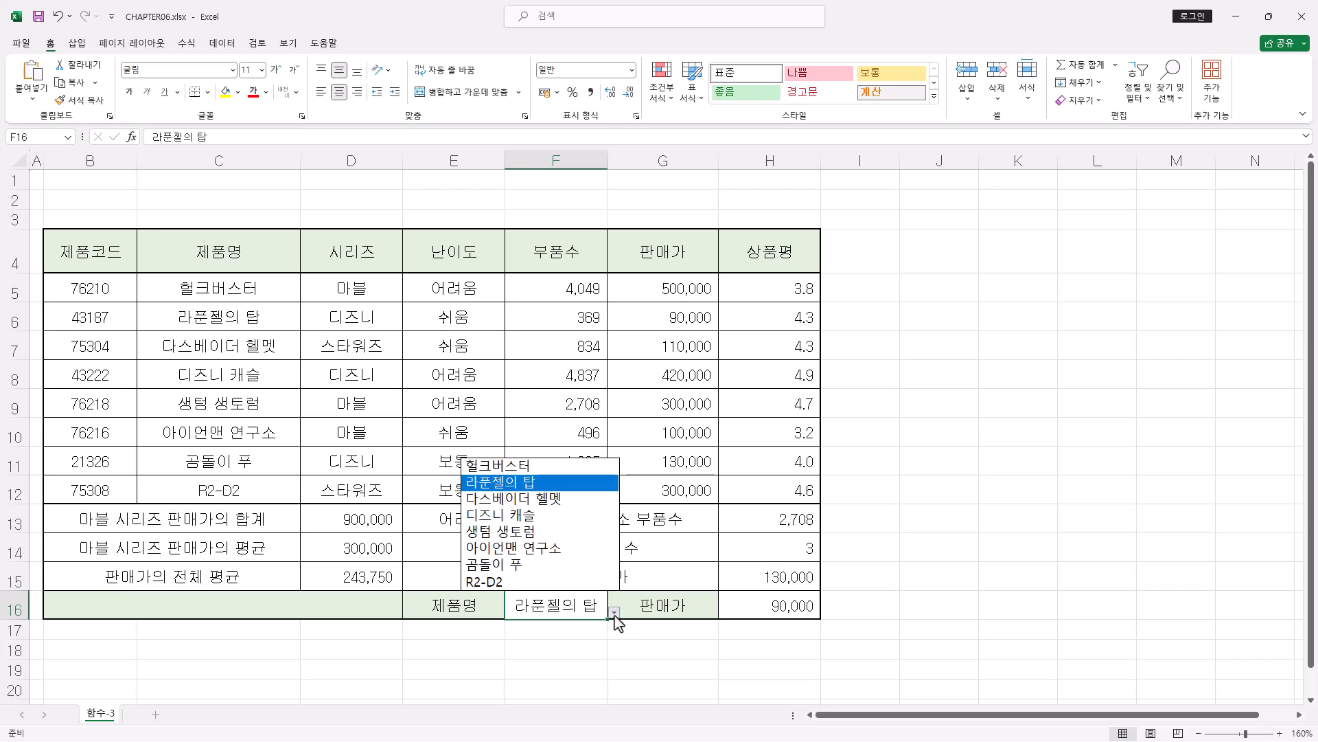
click(555, 583)
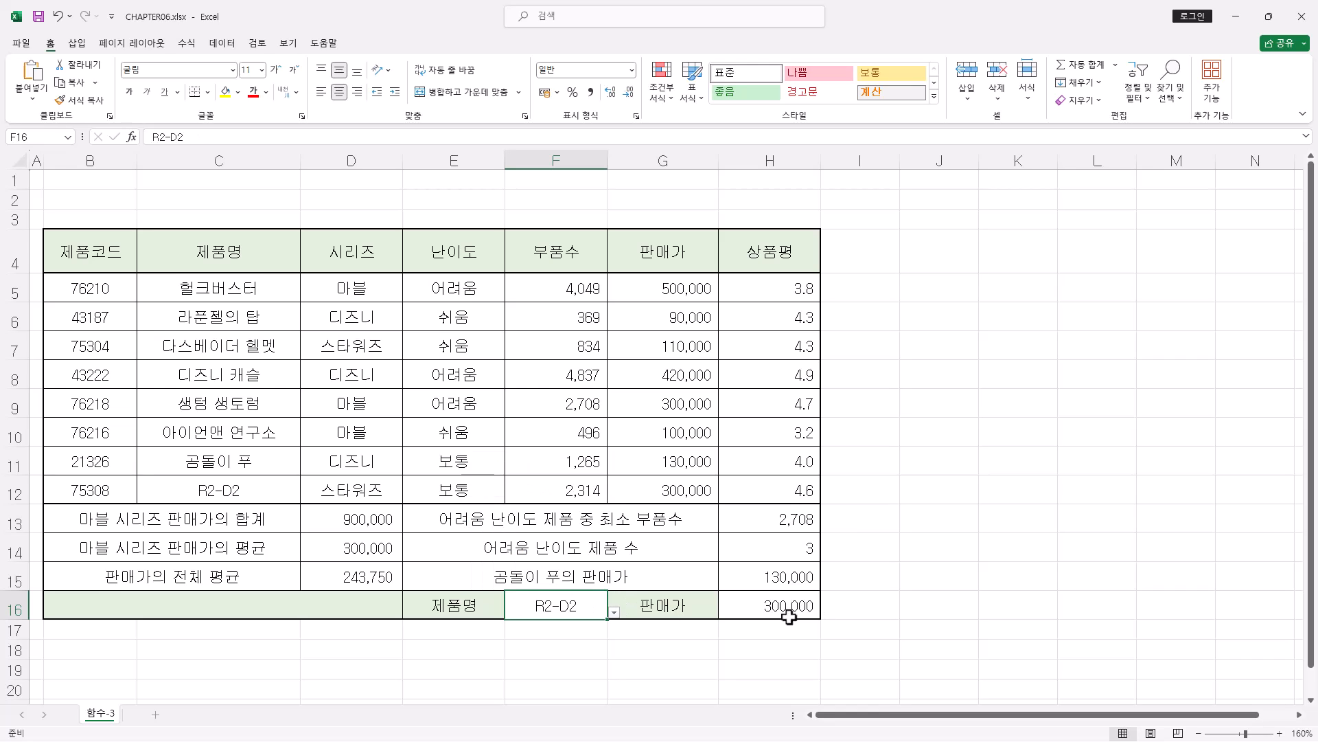
click(614, 612)
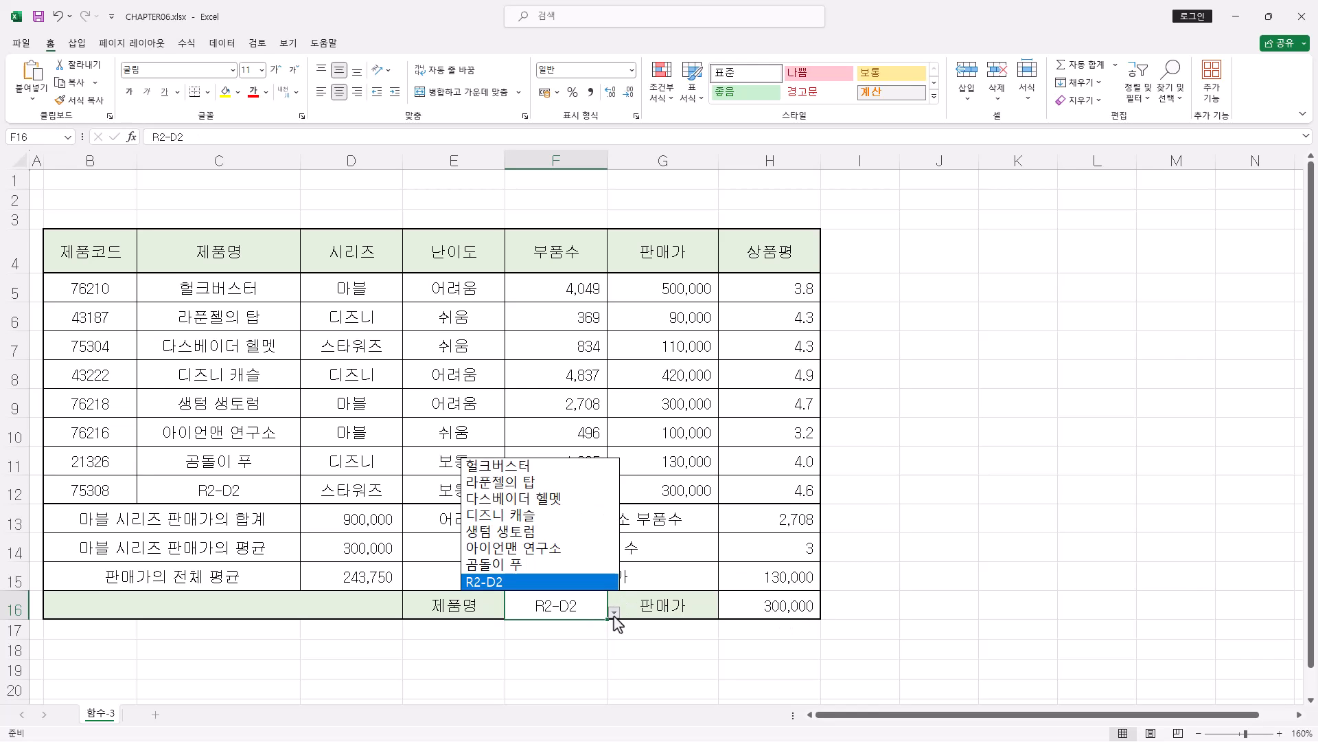
click(574, 554)
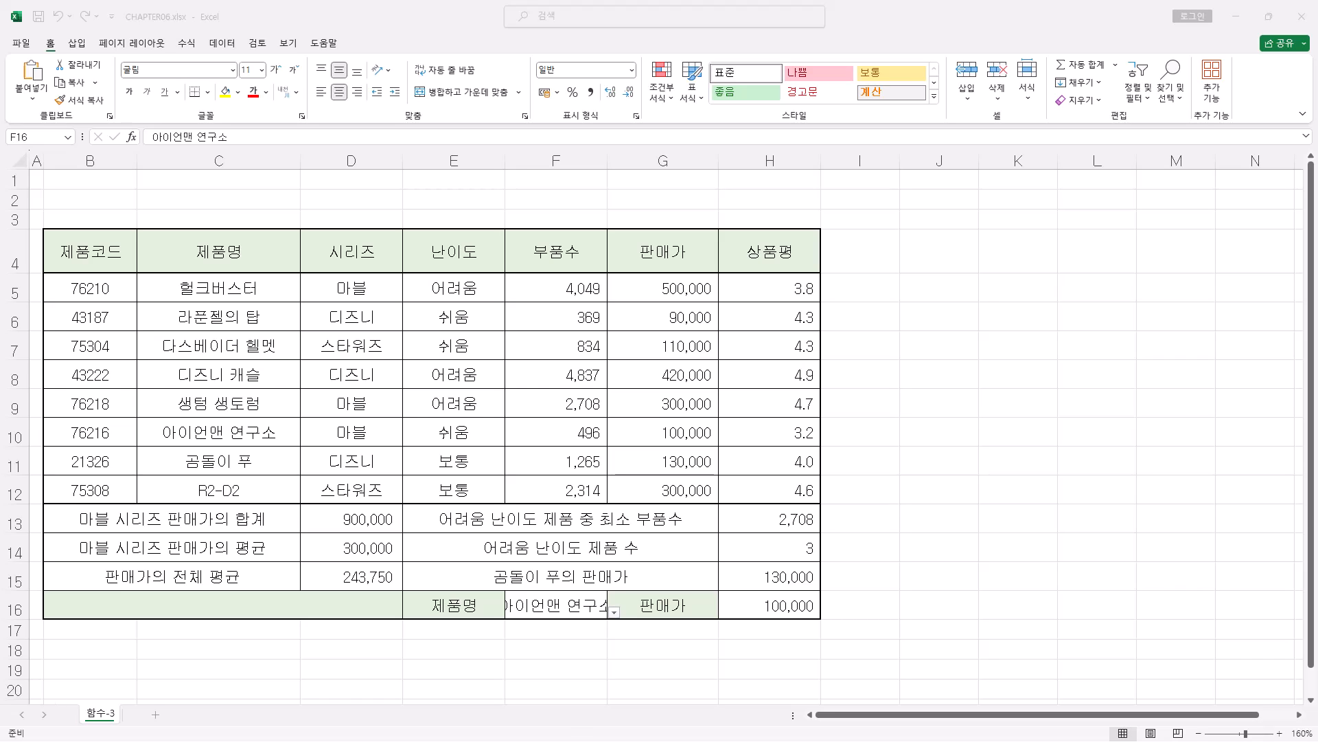
click(765, 616)
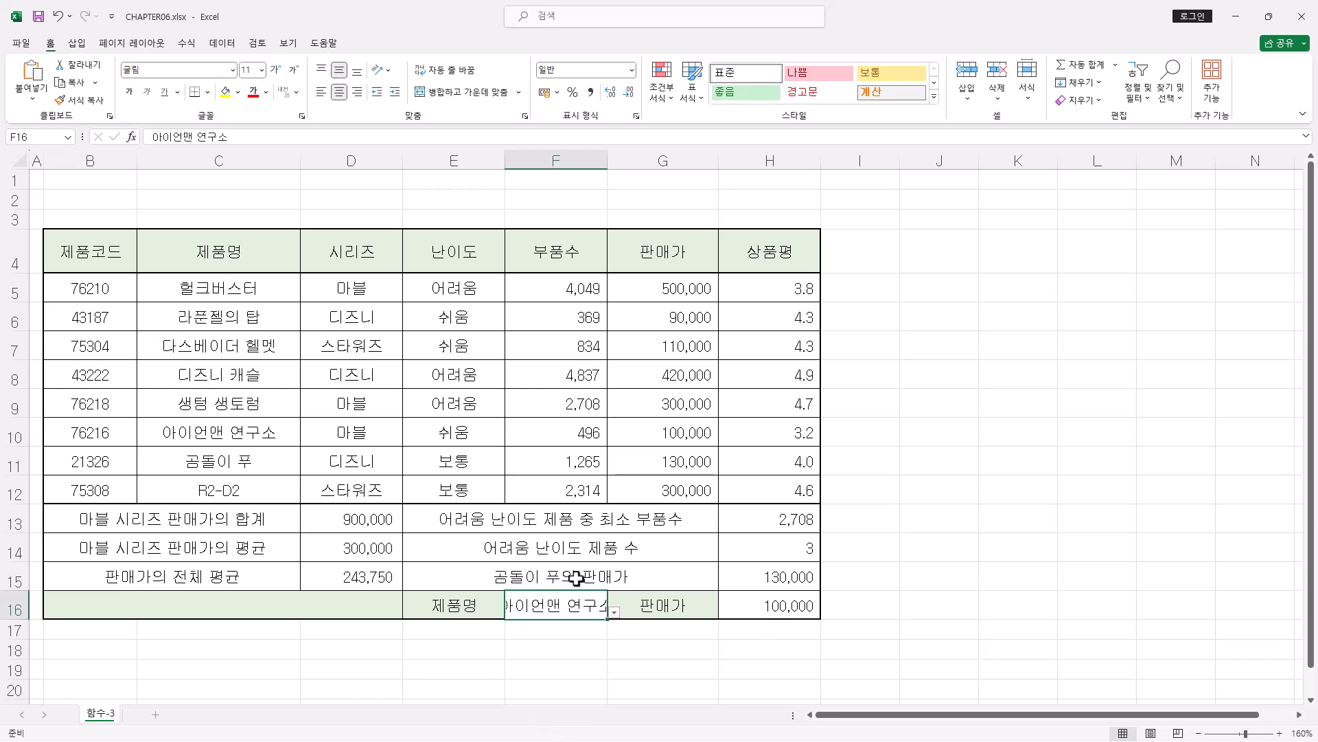
click(773, 598)
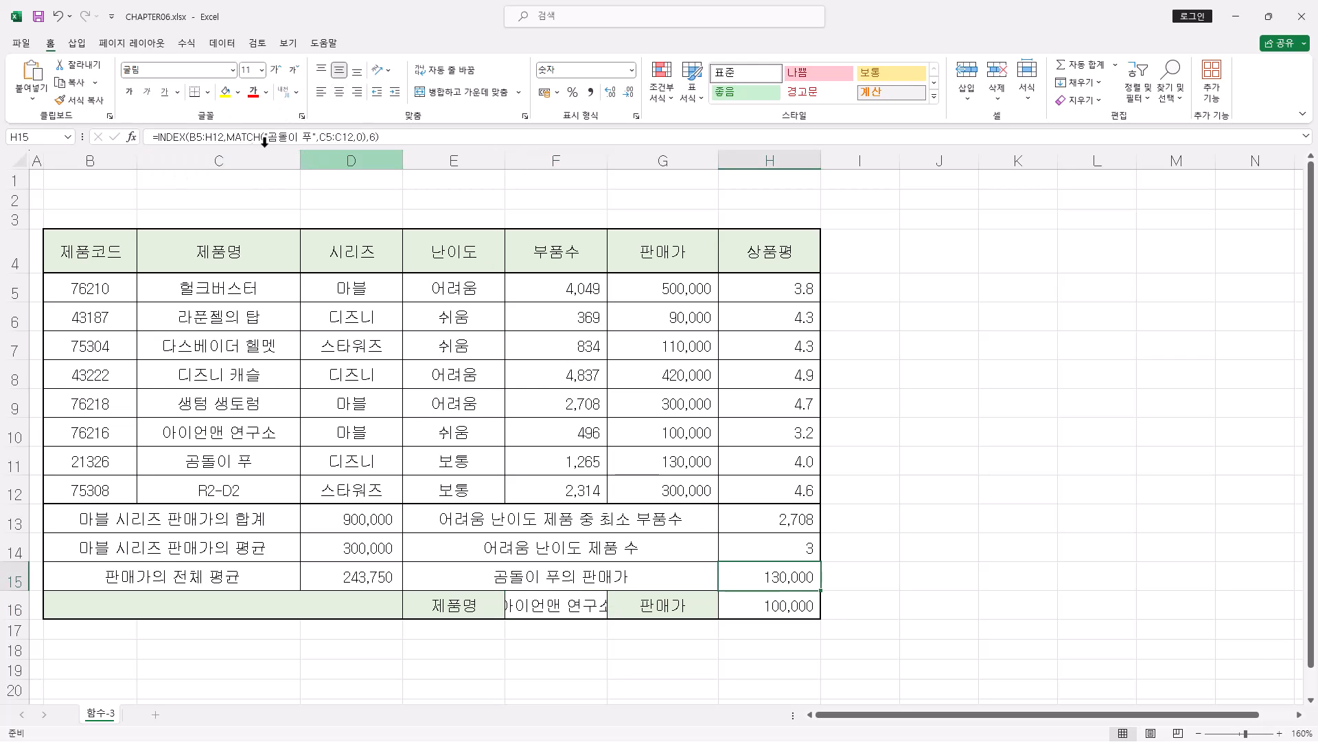